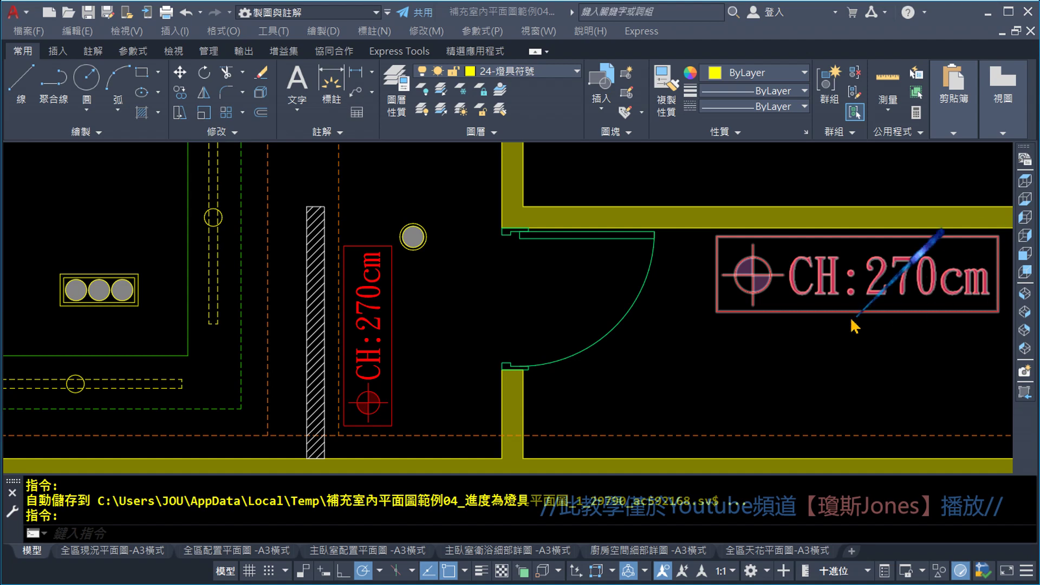
- Scale the horizontal CH:270cm tag by 0.8 from its left midpoint
scroll(405, 394, "up", 2)
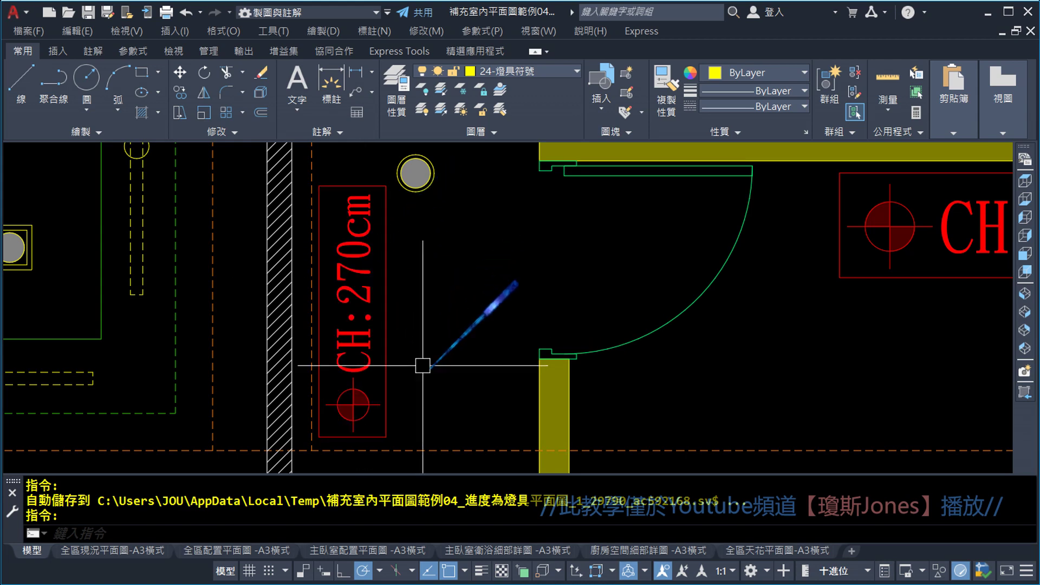
scroll(431, 367, "down", 2)
middle_click_drag(453, 352, 292, 366)
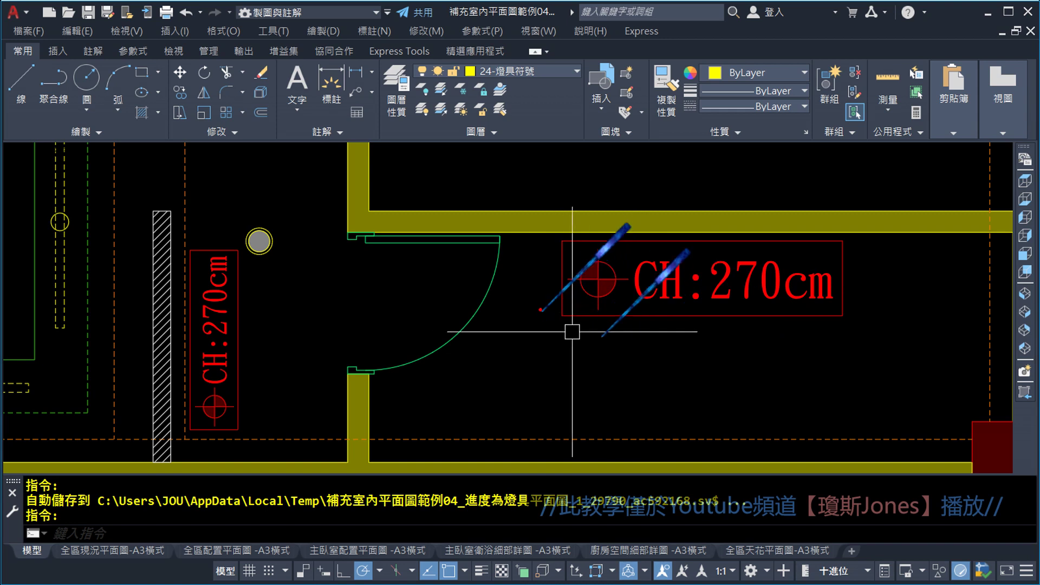
left_click_drag(342, 294, 336, 362)
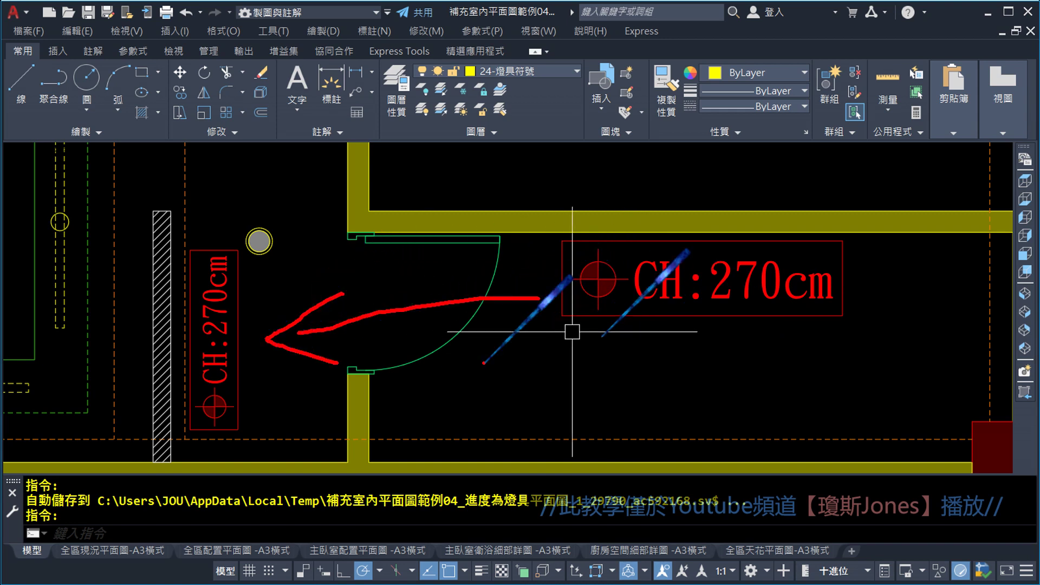
left_click(204, 113)
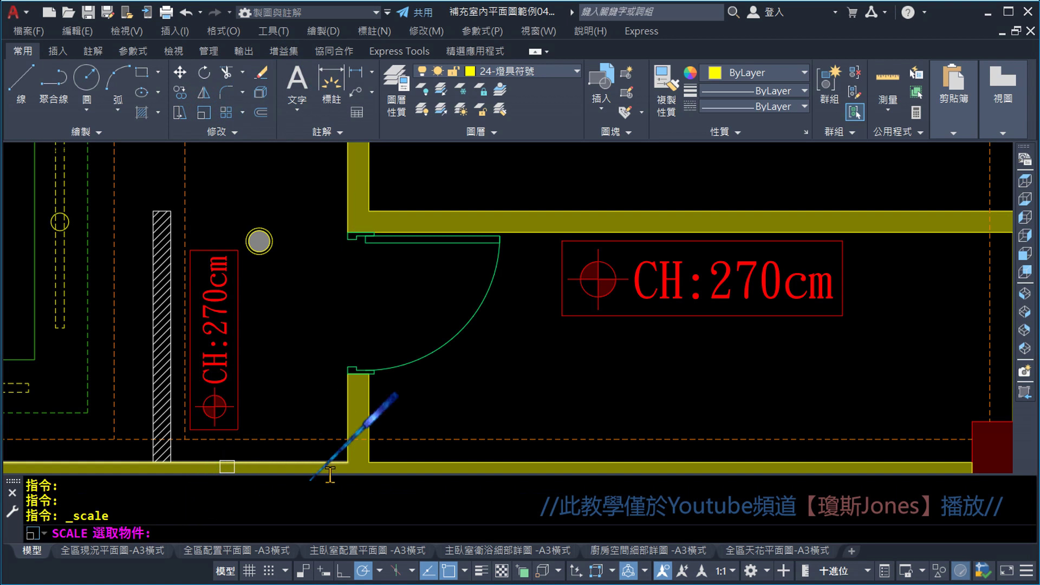
left_click(879, 337)
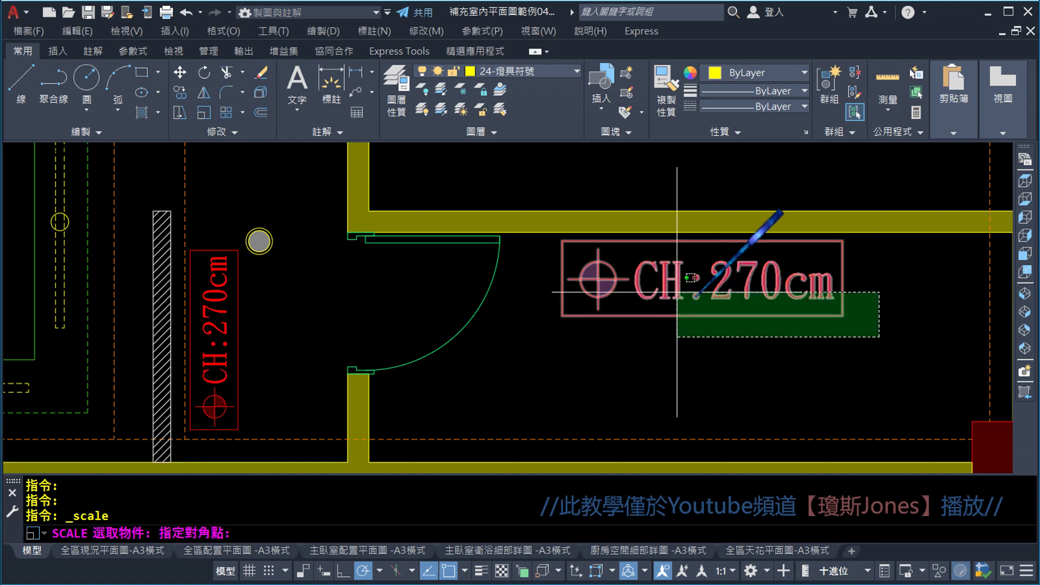
left_click(546, 267)
key("Return")
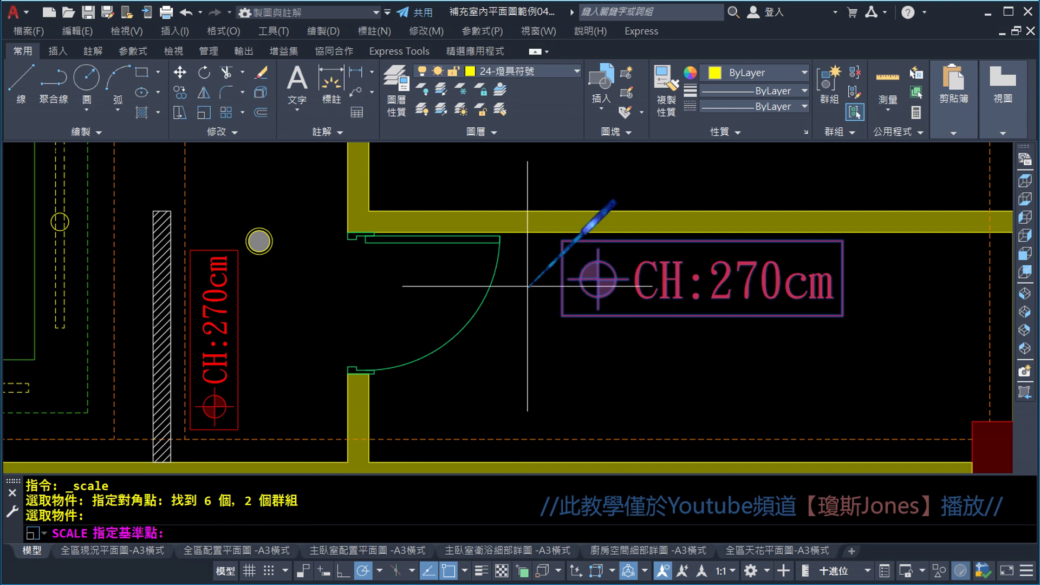
left_click(562, 278)
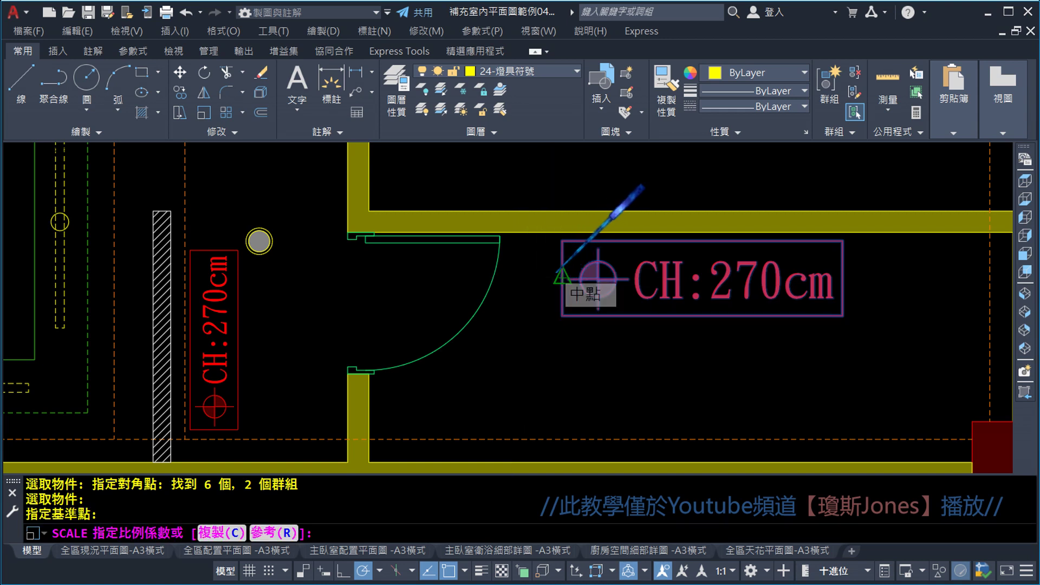
type("0.8")
key("Return")
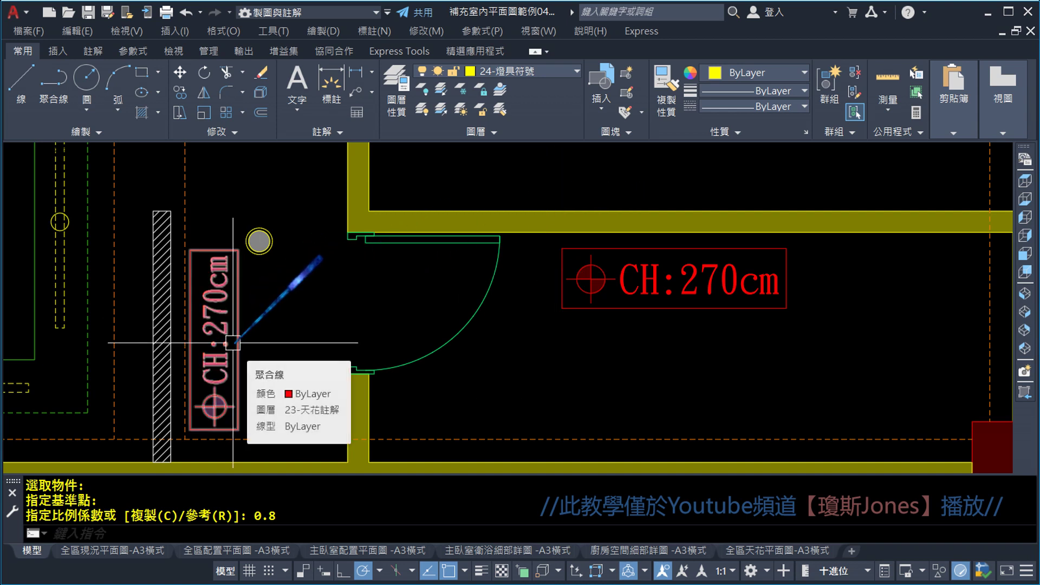
- Undo the 0.8 resize, then restart SCALE after cancelling a stray selection
left_click(186, 16)
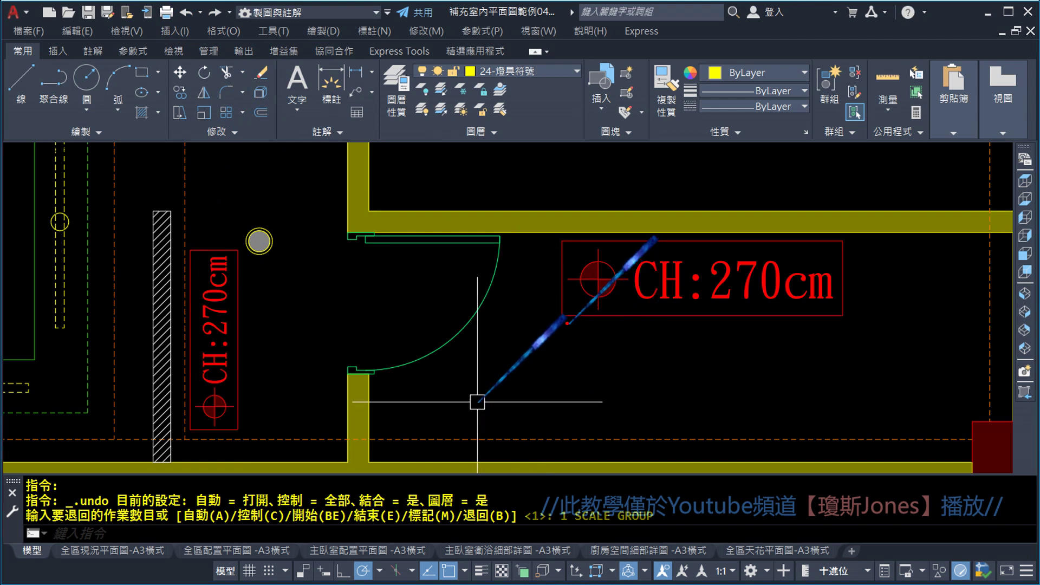
left_click_drag(564, 320, 845, 322)
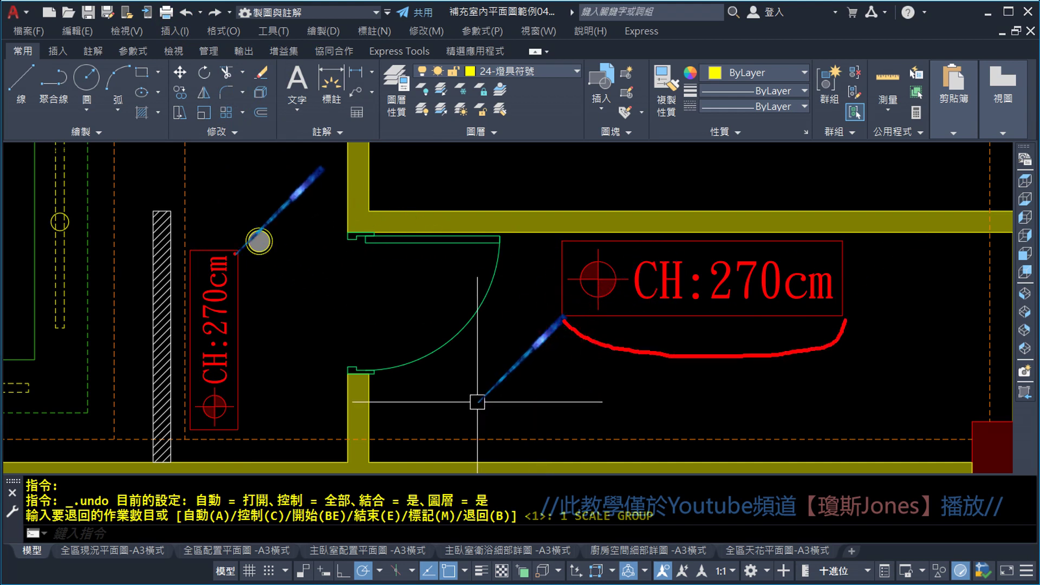
left_click_drag(237, 254, 251, 405)
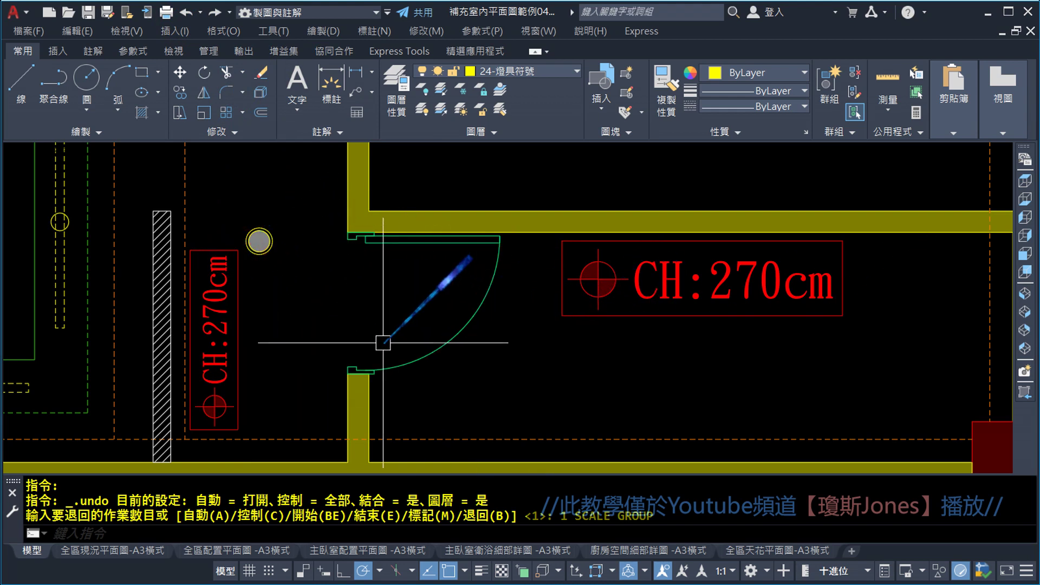
left_click(203, 113)
left_click(882, 388)
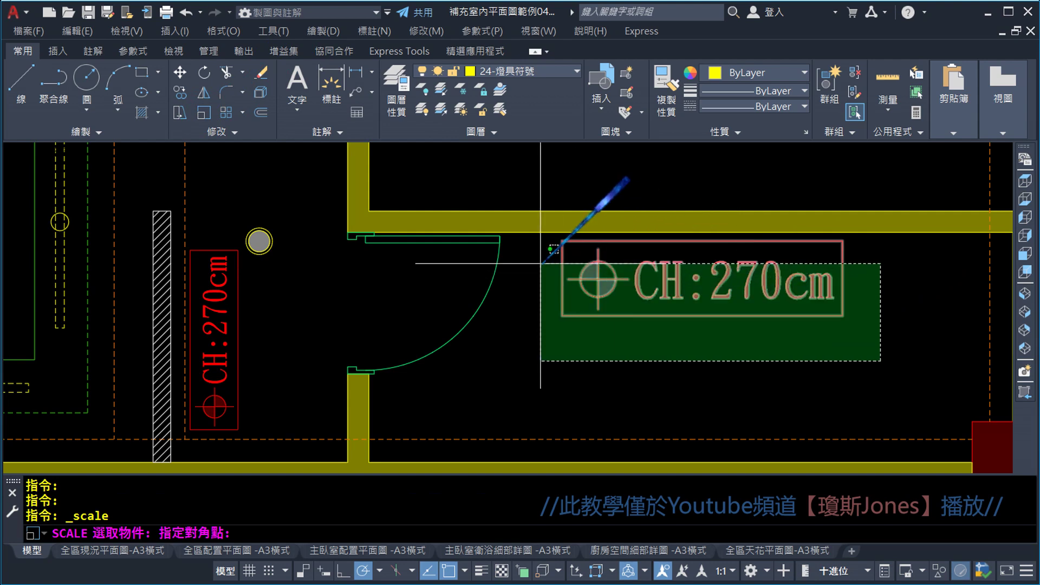
key("Escape")
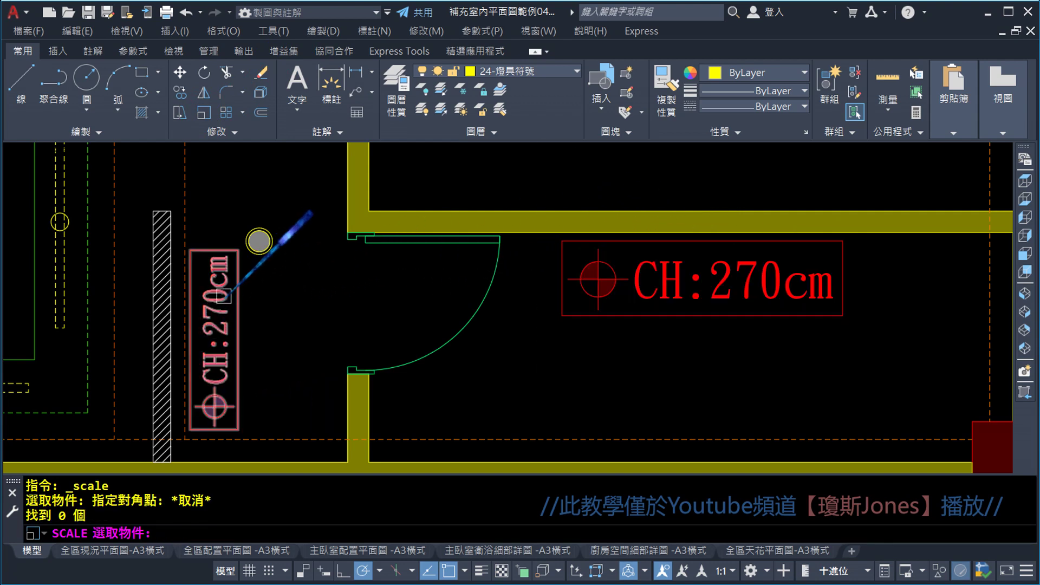
scroll(225, 262, "up", 3)
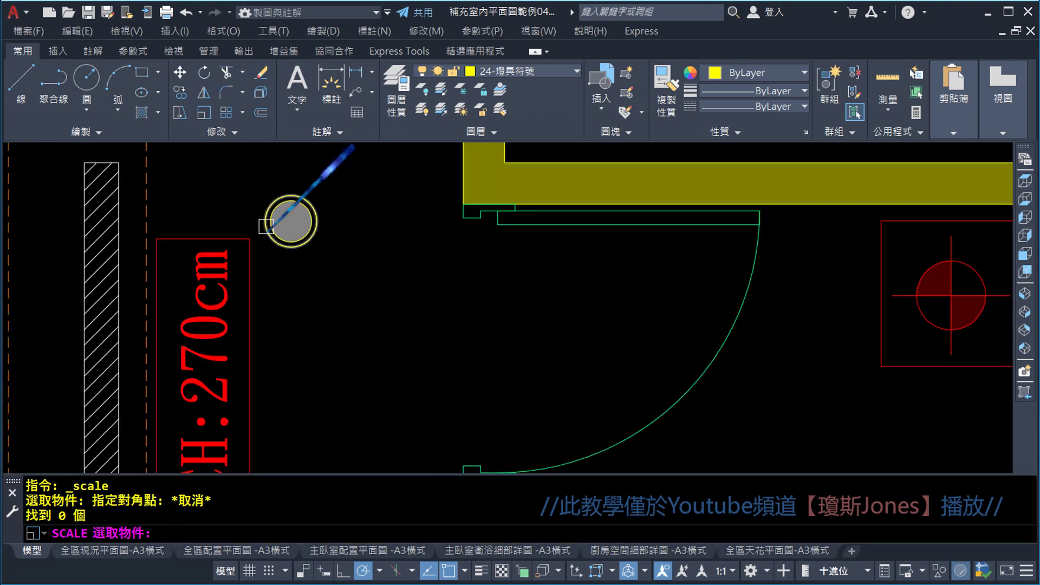
scroll(270, 225, "down", 3)
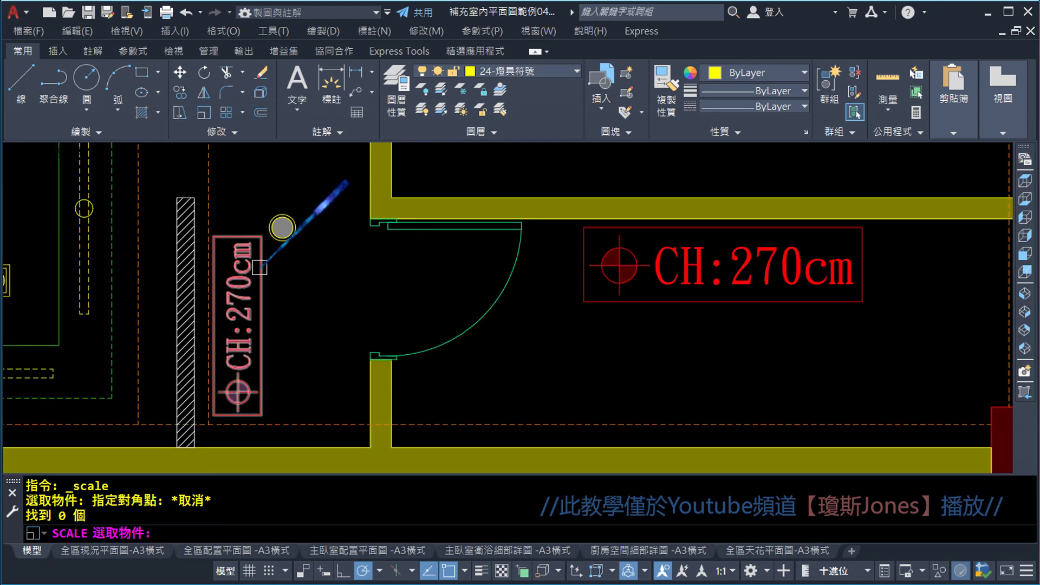
key("Escape")
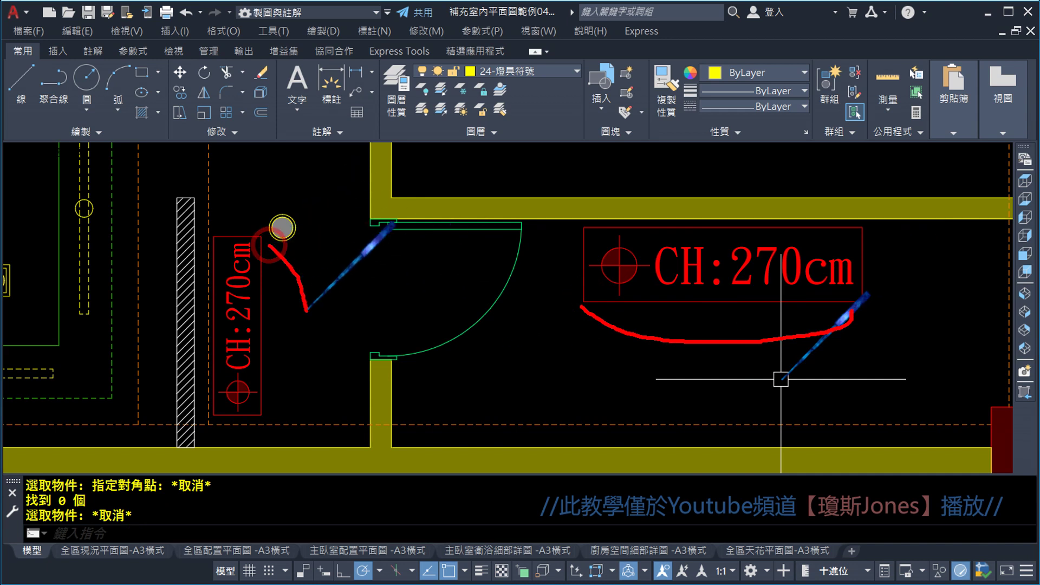
left_click_drag(306, 309, 256, 403)
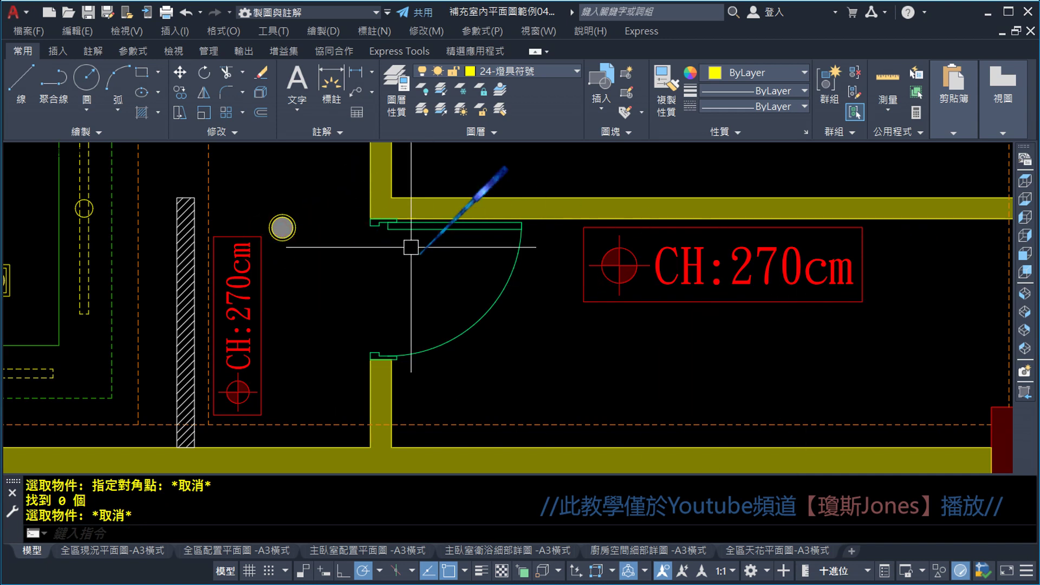
left_click(205, 112)
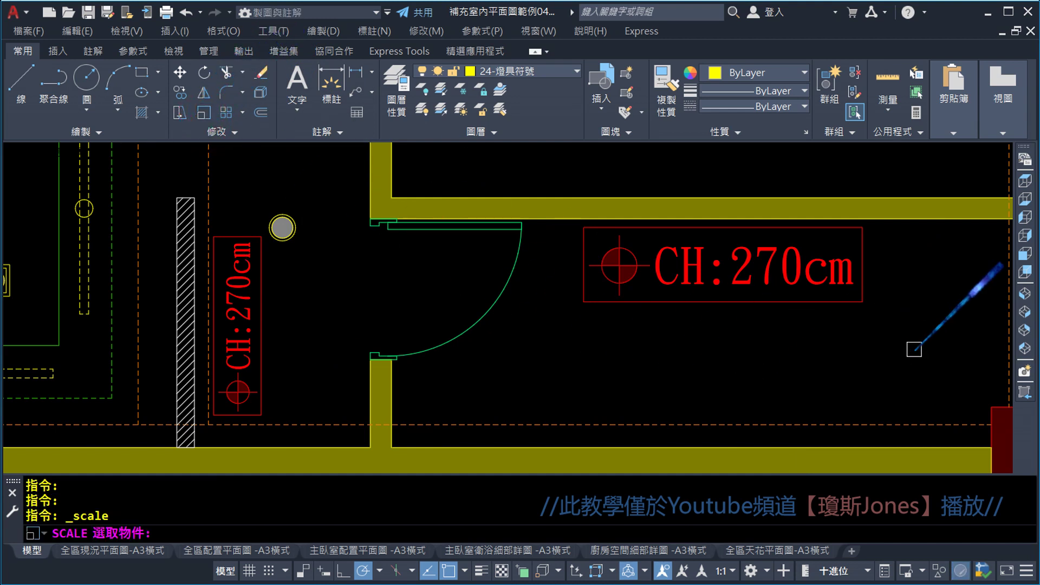
- Select the horizontal CH:270cm tag with its base point at the top-left corner
left_click(915, 348)
left_click(548, 237)
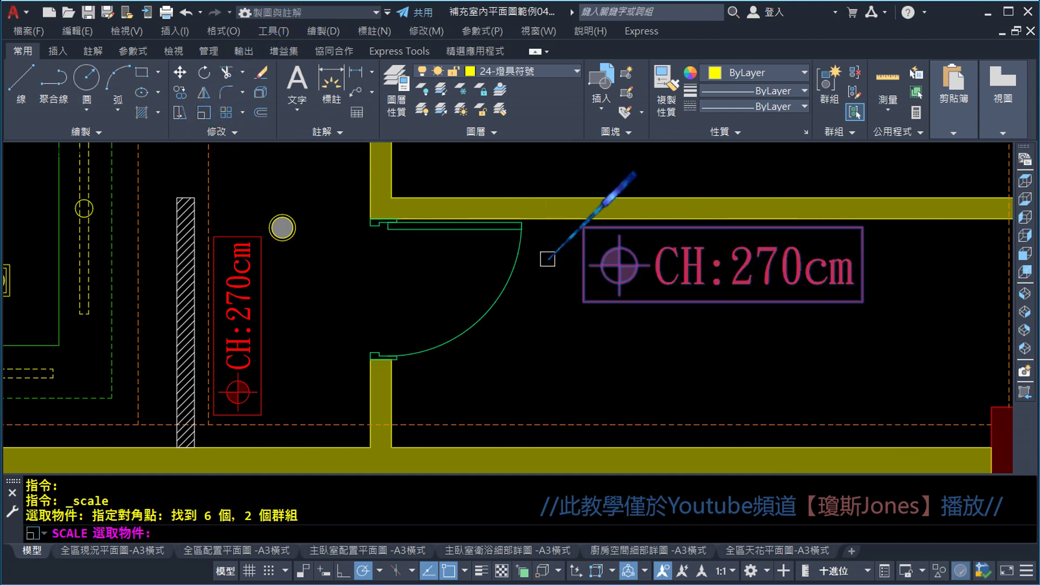
key("Return")
scroll(548, 258, "up", 2)
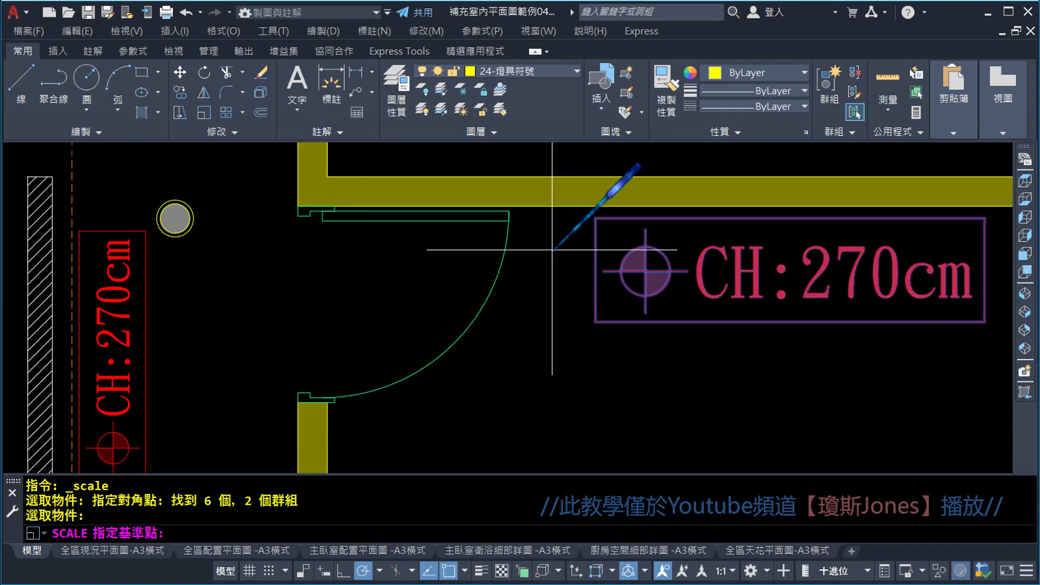
scroll(553, 250, "up", 1)
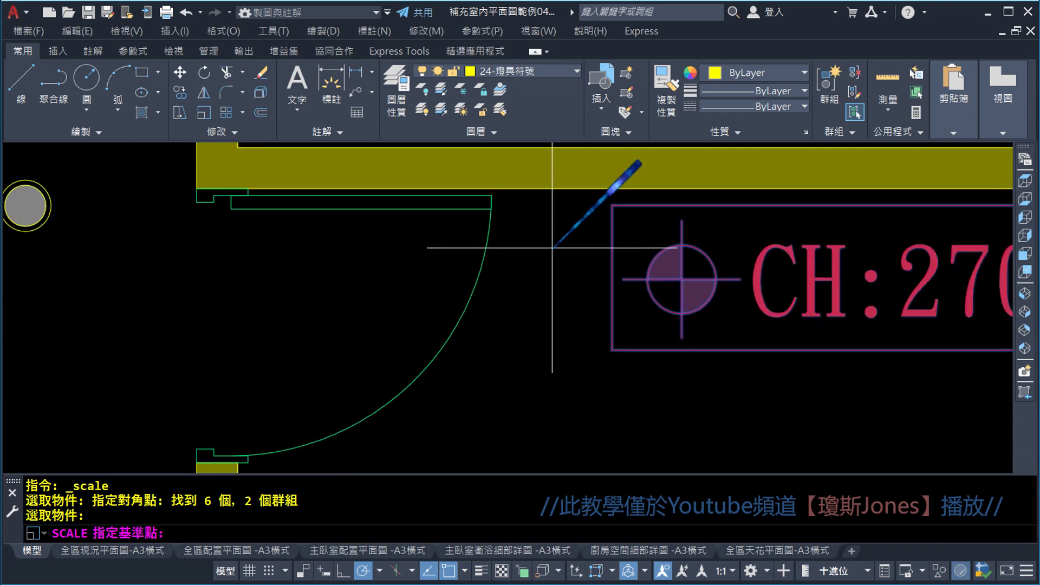
left_click(612, 205)
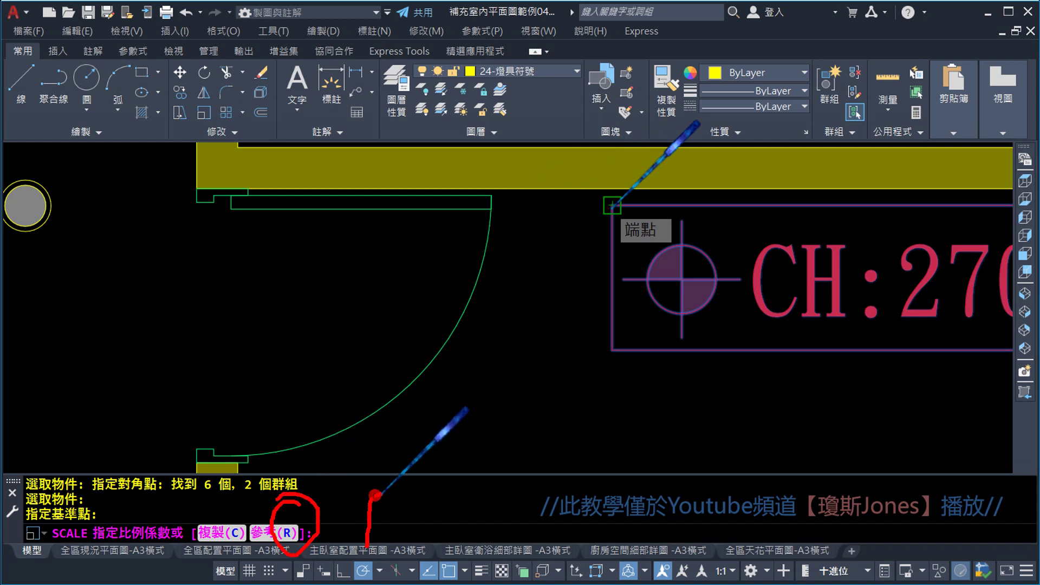
left_click_drag(458, 491, 423, 525)
key("Escape")
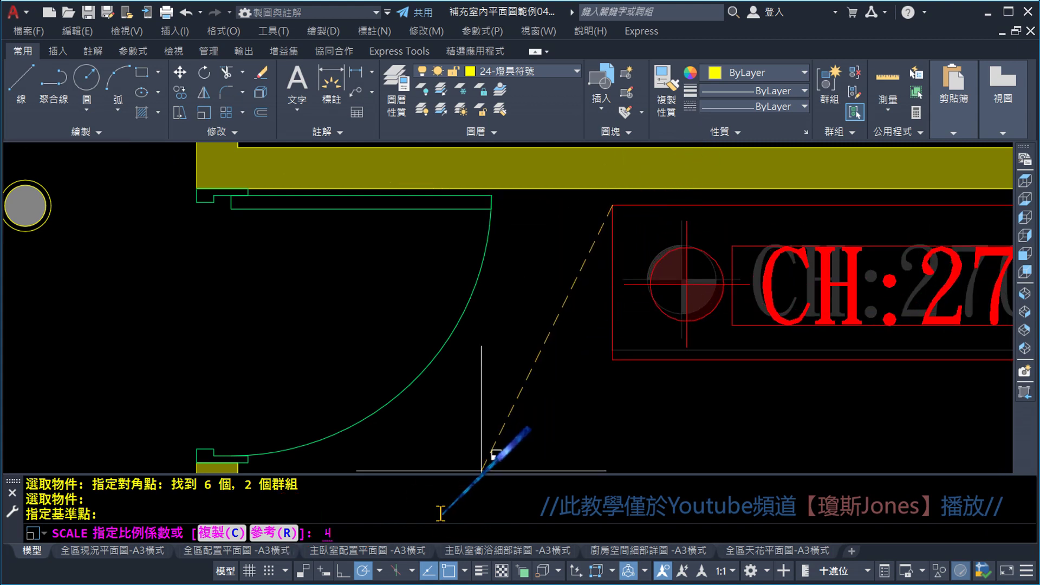
- Use the Reference option, marking the reference length at the tag box's lower-right corner
key("Return")
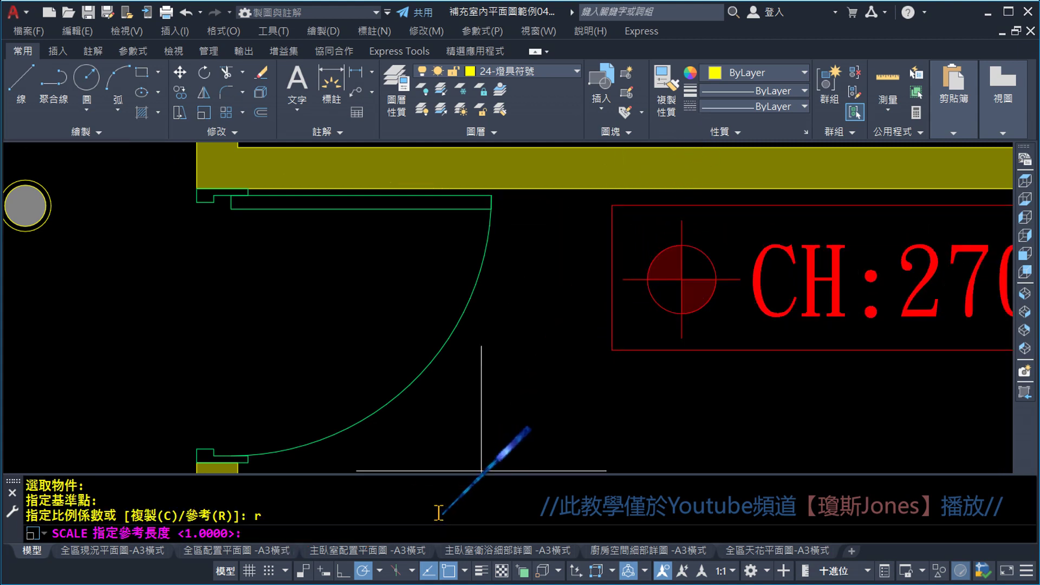
middle_click_drag(617, 369, 317, 354)
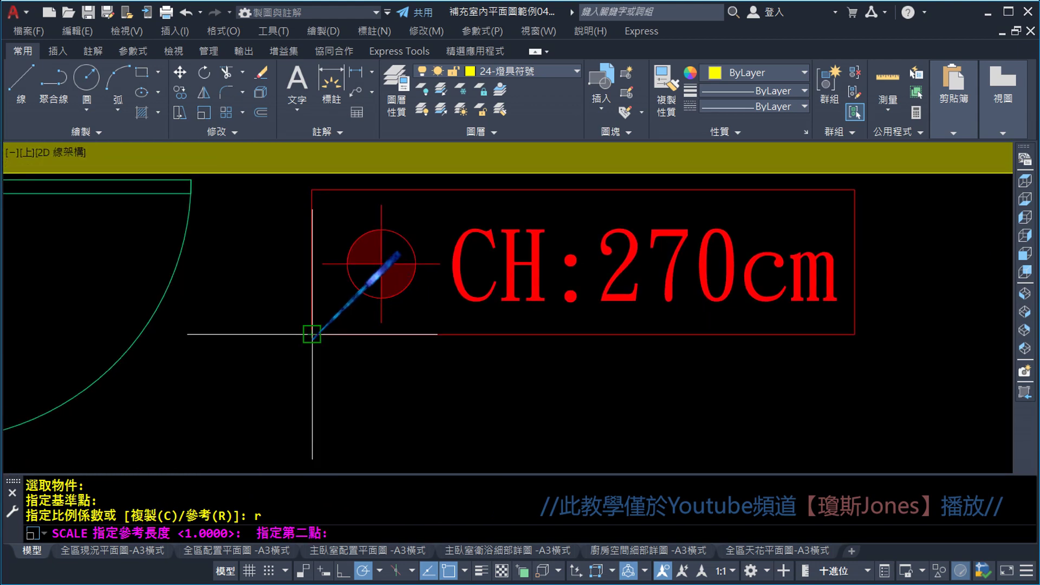
left_click(854, 334)
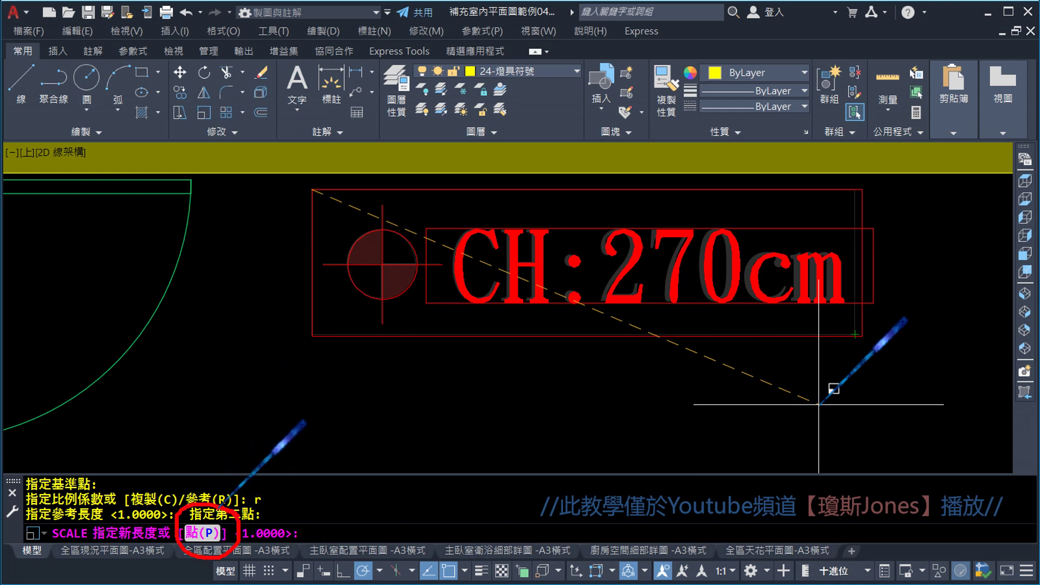
left_click_drag(349, 507, 362, 528)
left_click_drag(493, 531, 436, 519)
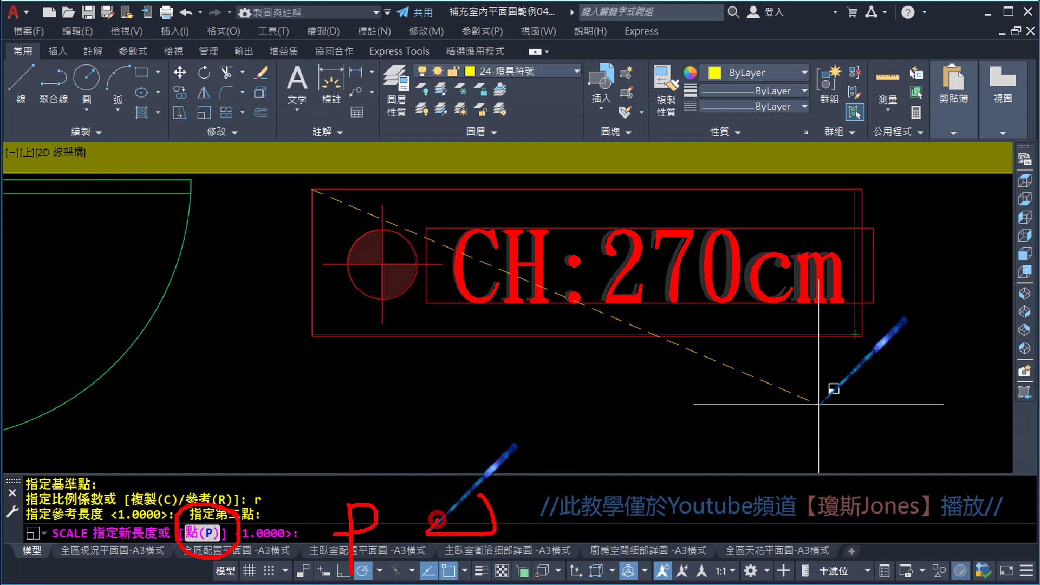
type("o")
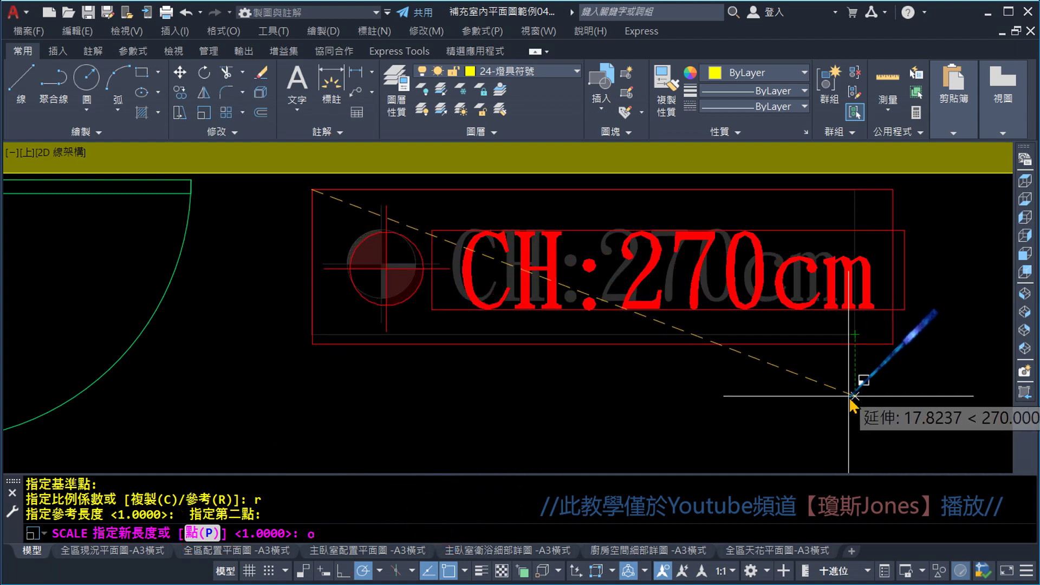
key("BackSpace")
type("p")
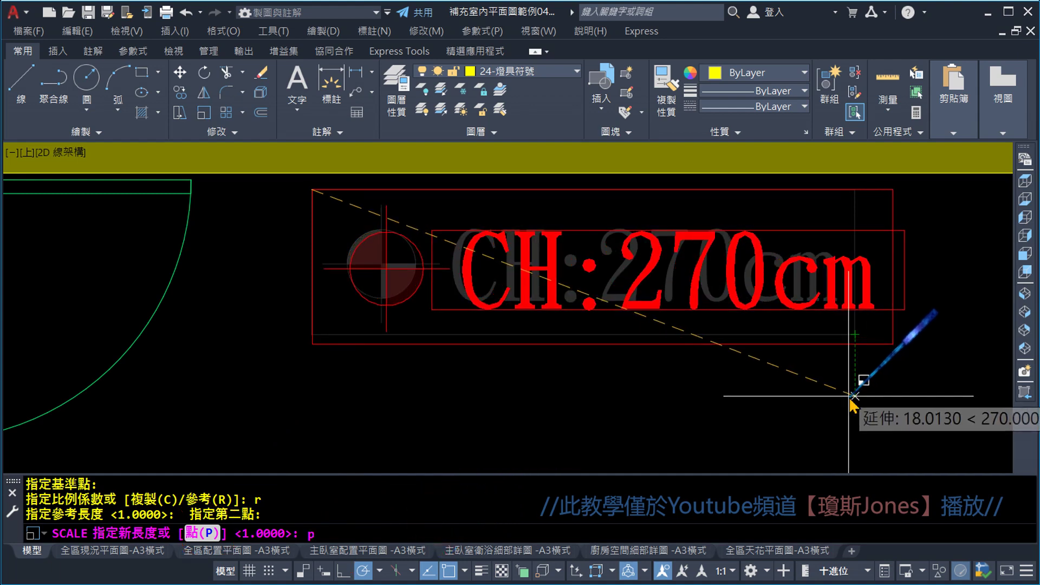
- Use Points and pick two points by the door to set the tag's new length
key("Return")
scroll(766, 395, "down", 1)
scroll(766, 395, "down", 1)
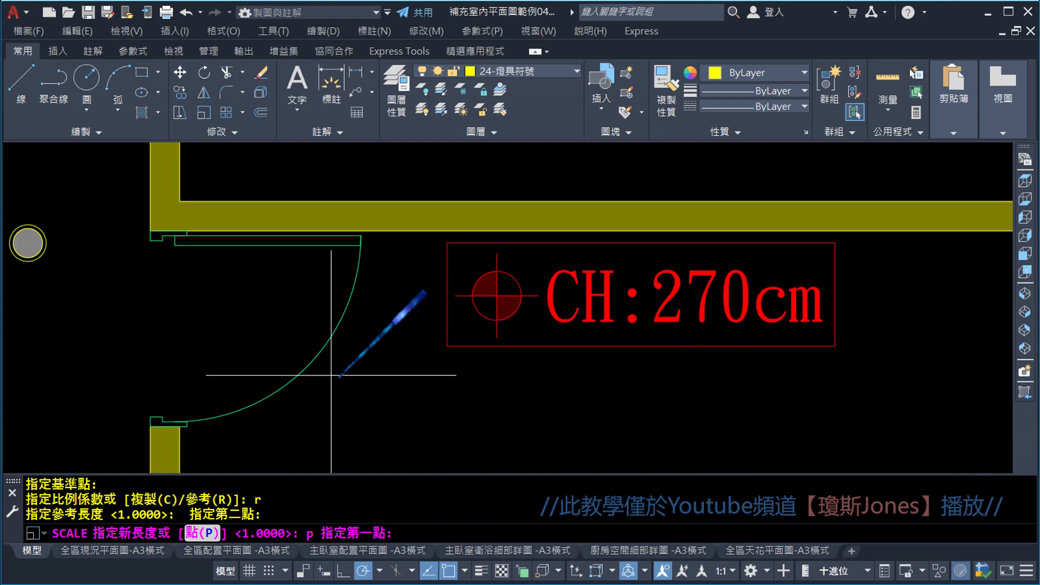
mouse_move(360, 372)
middle_mouse_down()
mouse_move(220, 375)
mouse_move(507, 302)
middle_mouse_up()
middle_click_drag(469, 371, 418, 406)
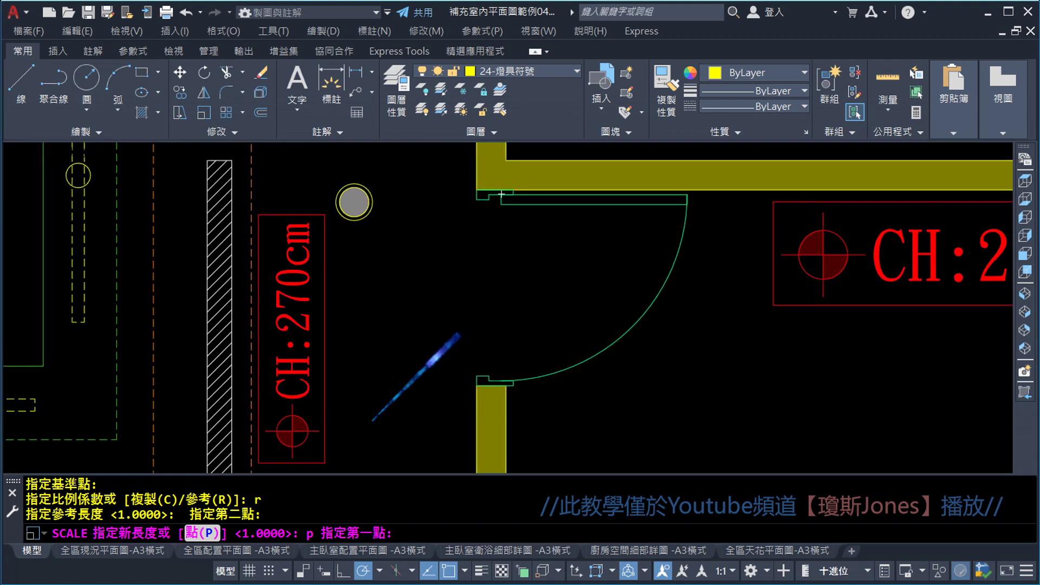
scroll(339, 454, "down", 1)
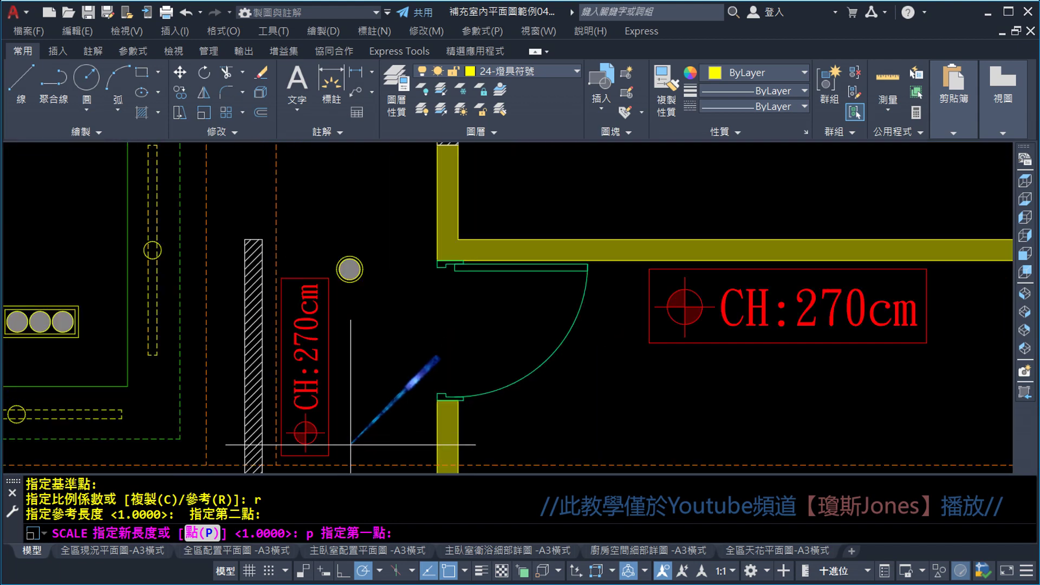
left_click(329, 456)
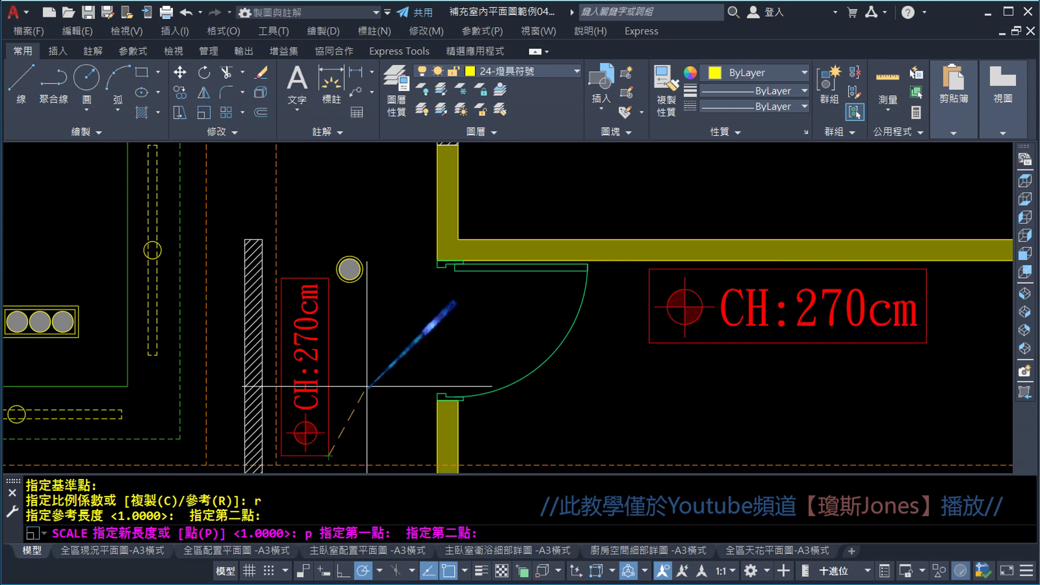
left_click(329, 277)
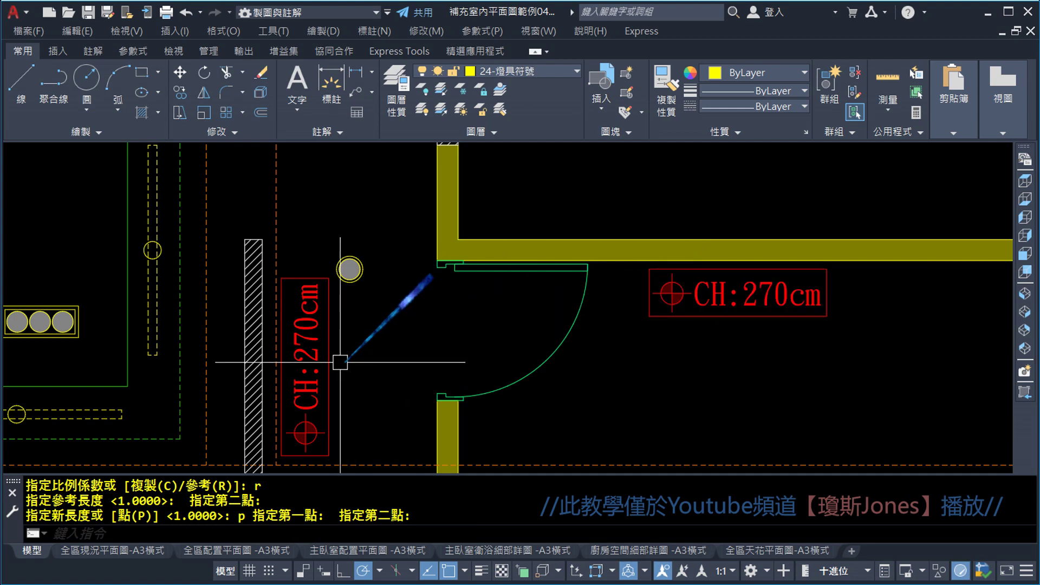
- Zoom and pan across the plan to frame the rooms and the CH:270cm label
scroll(673, 237, "down", 3)
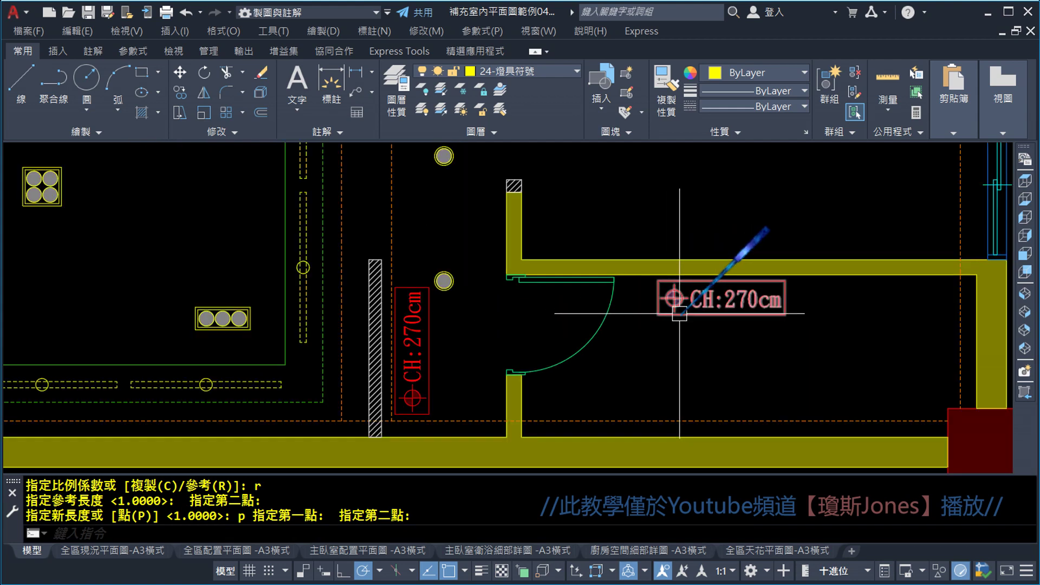
scroll(704, 238, "down", 2)
middle_click_drag(754, 239, 665, 301)
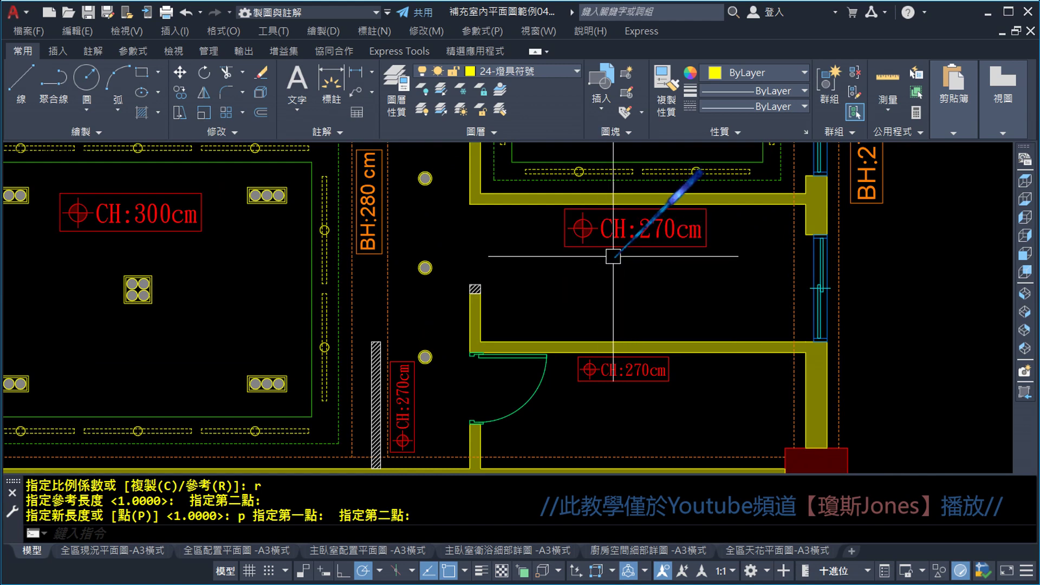
scroll(610, 251, "up", 2)
mouse_move(598, 275)
middle_mouse_down()
mouse_move(601, 321)
mouse_move(564, 279)
middle_mouse_up()
scroll(564, 278, "down", 2)
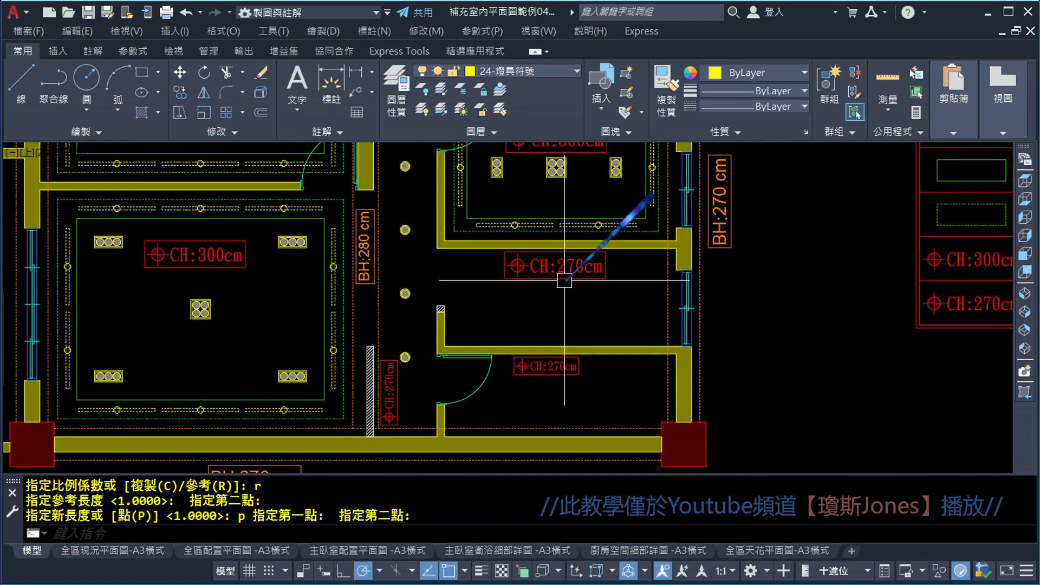
scroll(561, 275, "down", 3)
middle_click_drag(591, 334, 573, 383)
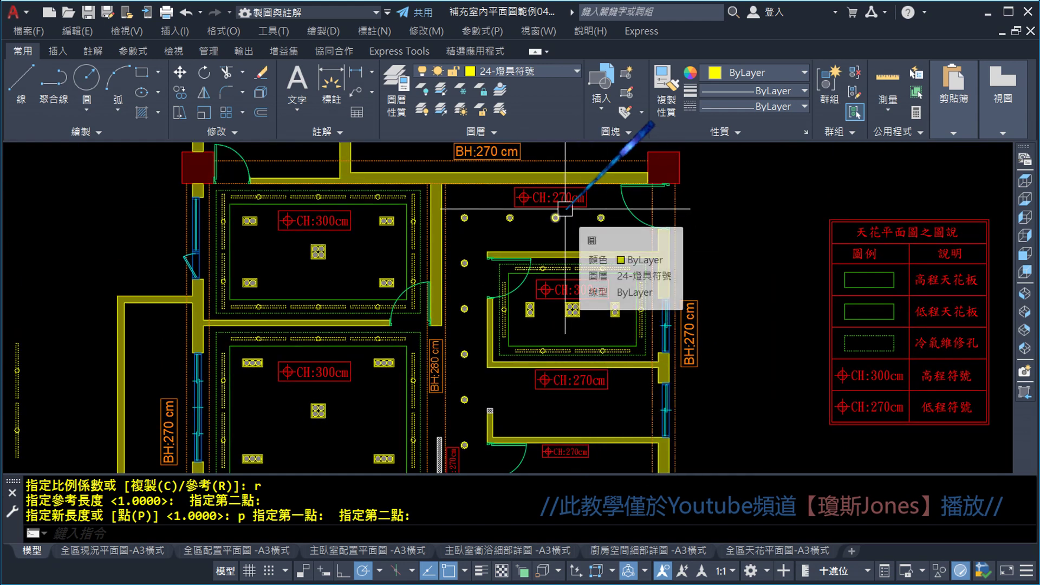
middle_click_drag(576, 217, 539, 181)
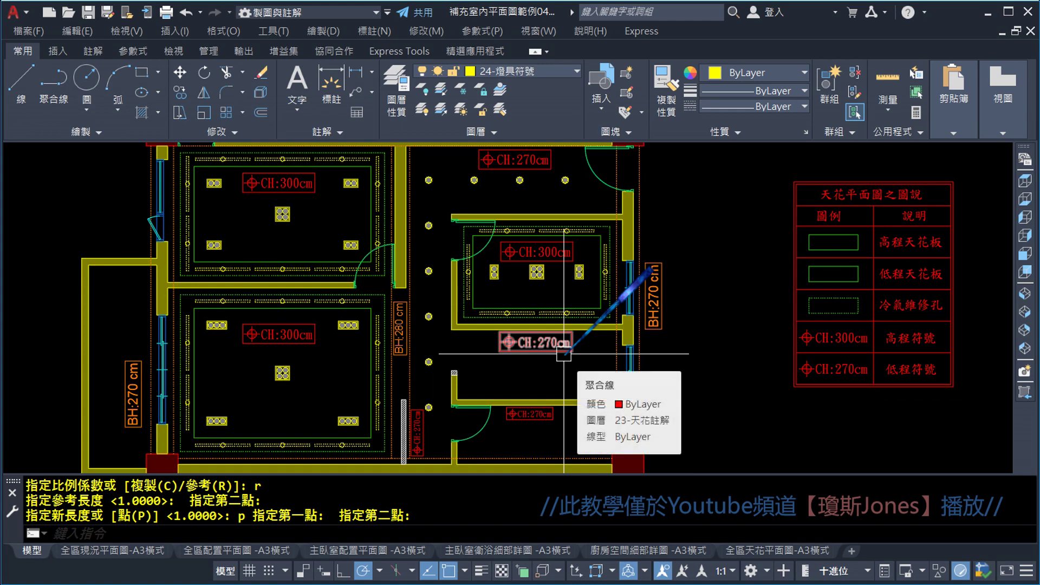
scroll(564, 355, "up", 2)
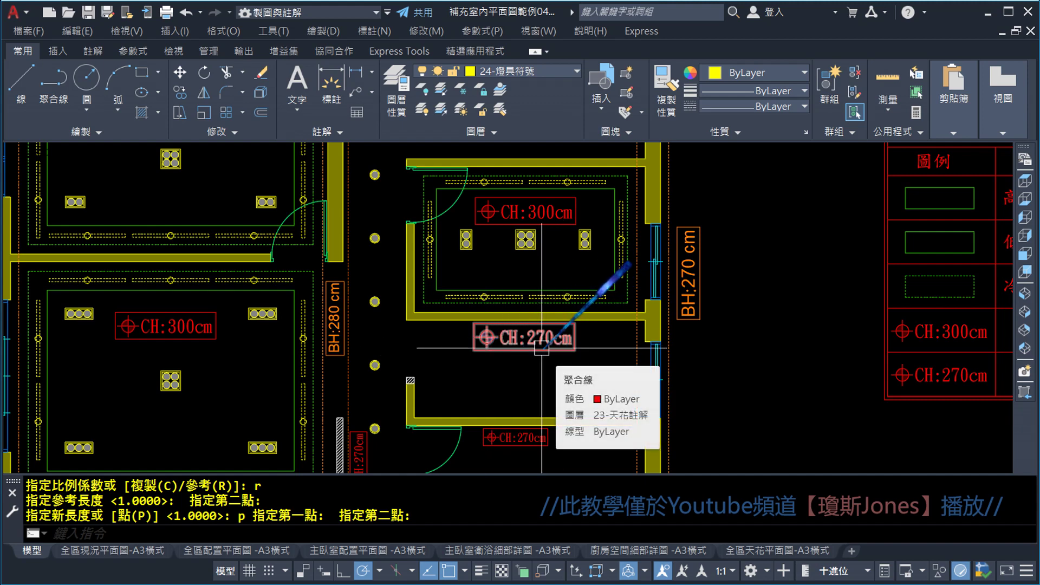
- Erase the larger CH:270cm label group
left_click(260, 72)
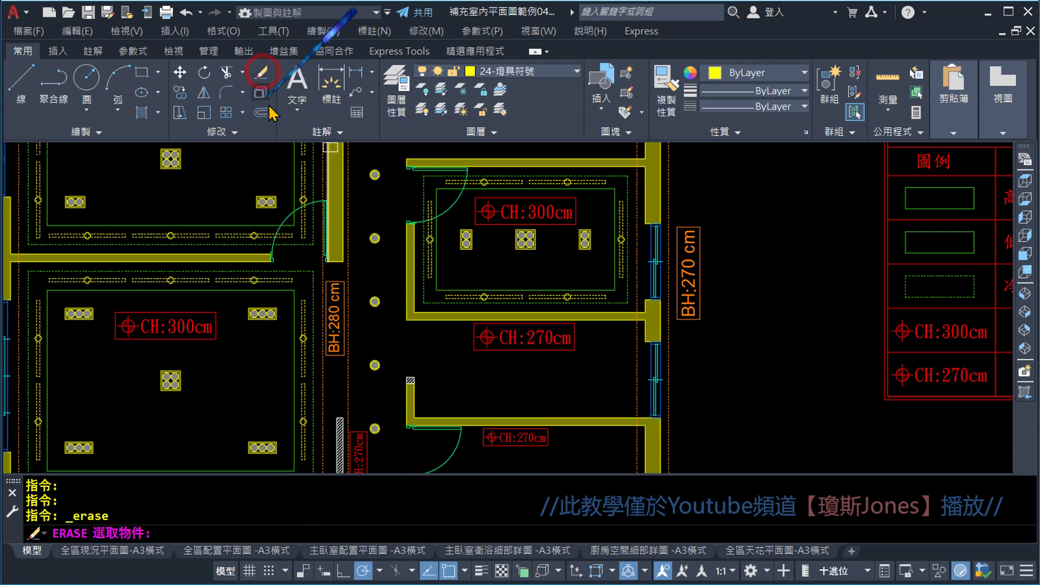
middle_click_drag(534, 353, 544, 500)
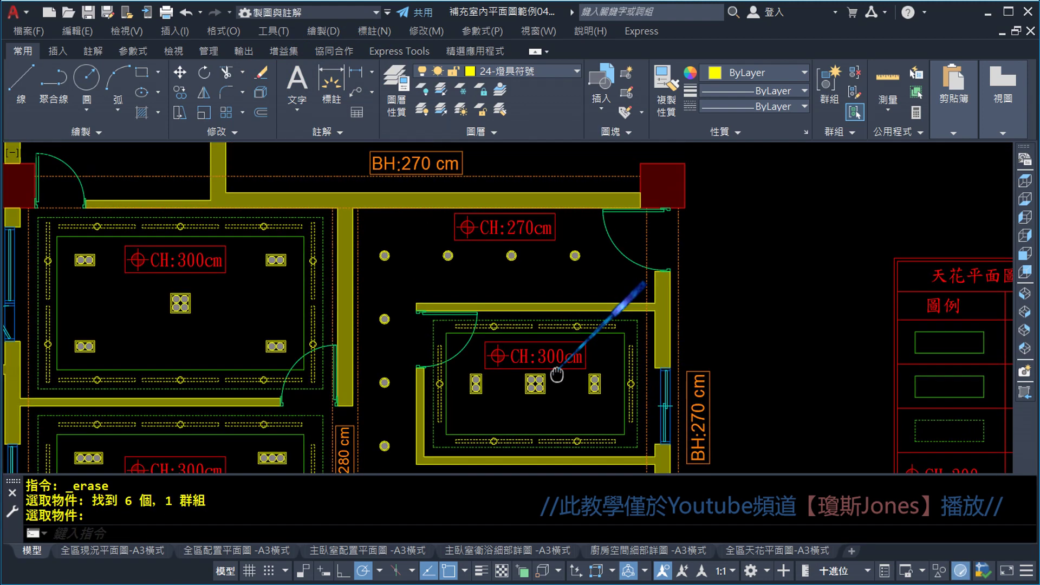
key("Return")
key("Return")
left_click(539, 232)
key("Return")
- Copy the small CH:270cm label from its corner to a spot above the room
middle_click_drag(493, 400, 465, 192)
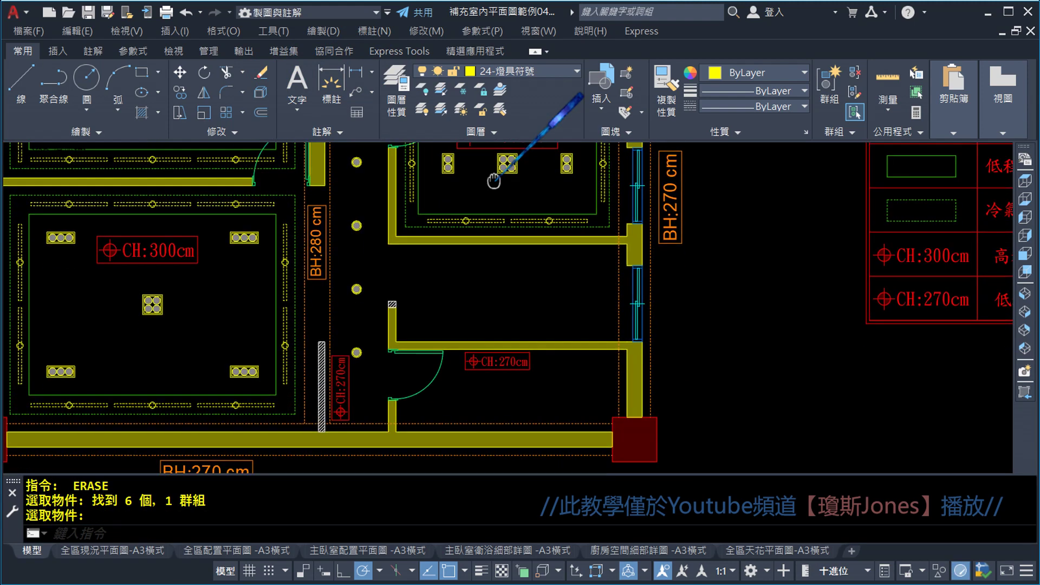
left_click(179, 94)
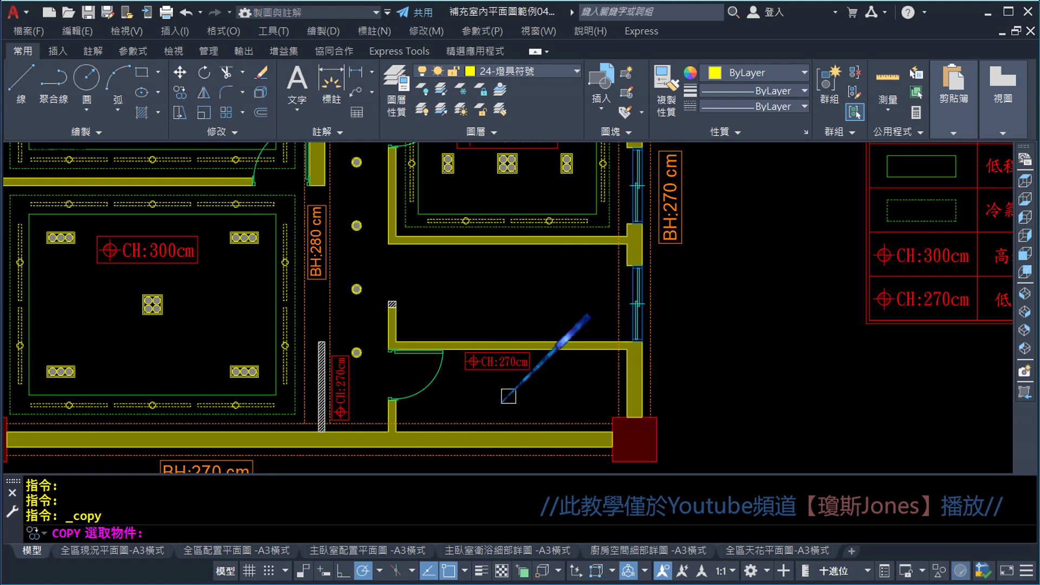
scroll(542, 381, "up", 4)
left_click(561, 368)
left_click(376, 336)
scroll(336, 309, "up", 2)
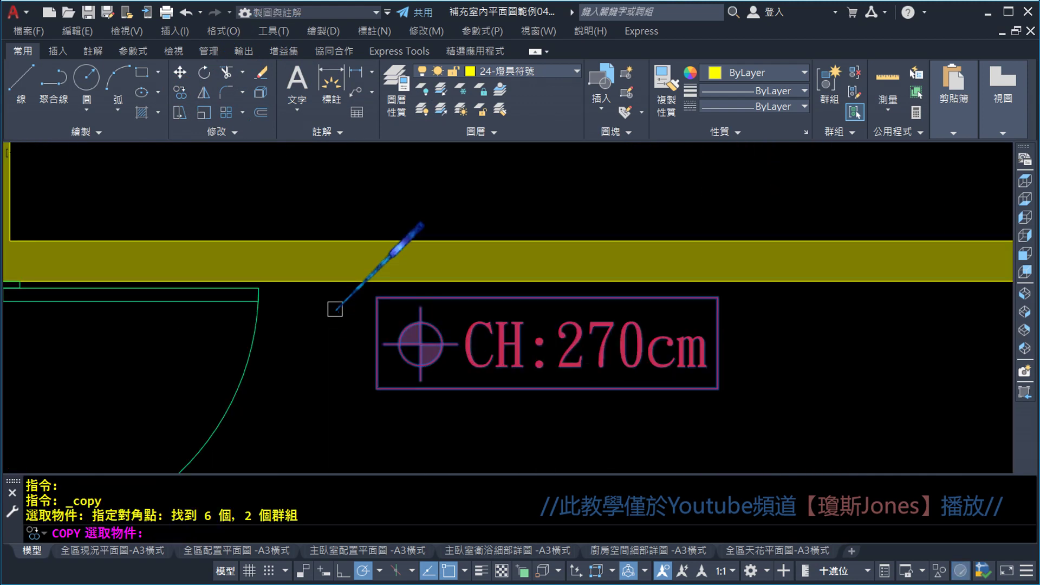
key("Return")
left_click(378, 297)
scroll(382, 295, "down", 3)
scroll(383, 297, "down", 3)
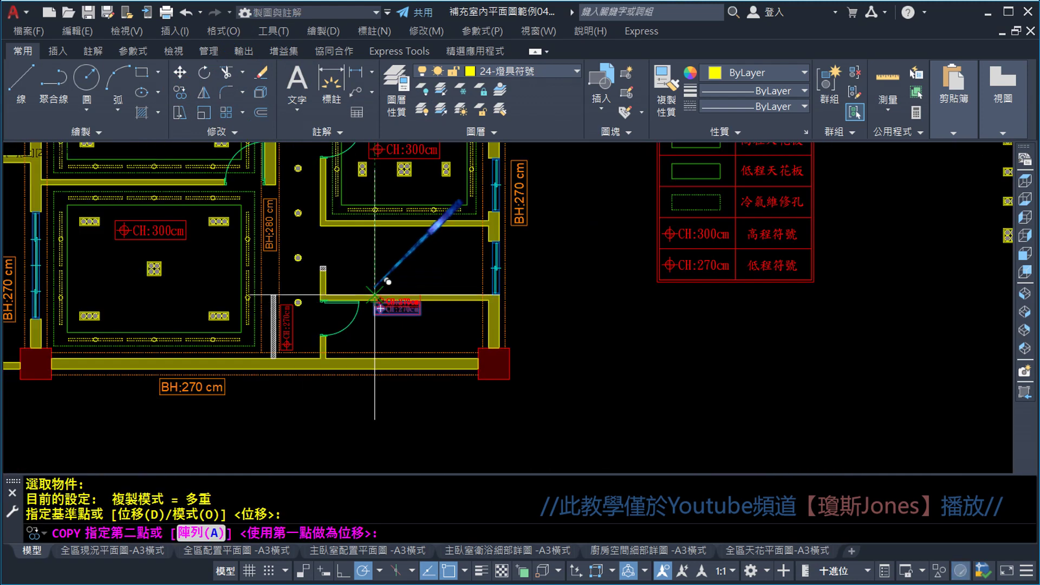
scroll(382, 297, "up", 3)
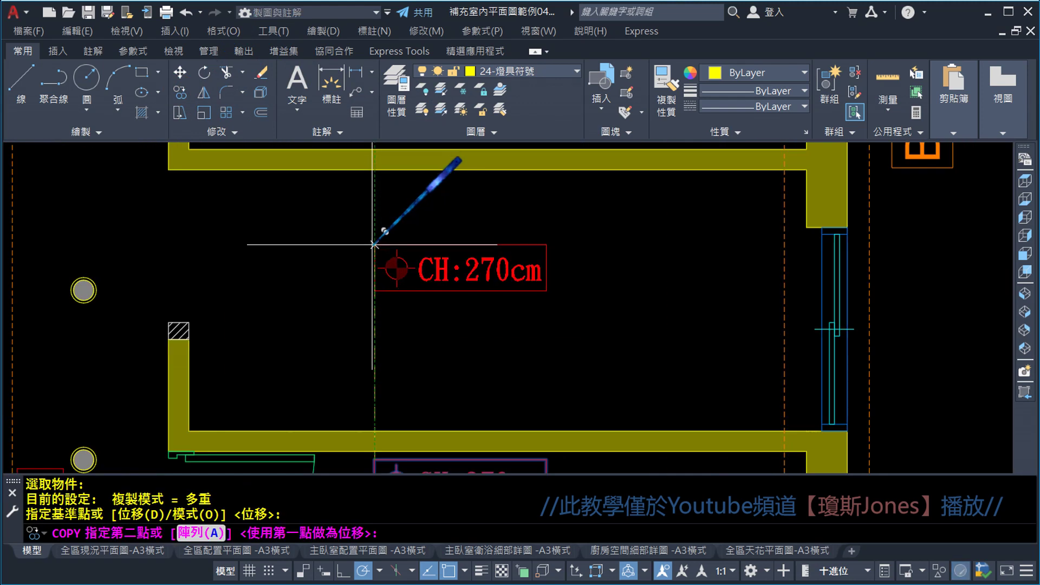
left_click(375, 178)
- Place a second CH:270cm copy near the corridor's top wall and end copying
scroll(375, 186, "down", 2)
middle_click_drag(389, 184, 395, 447)
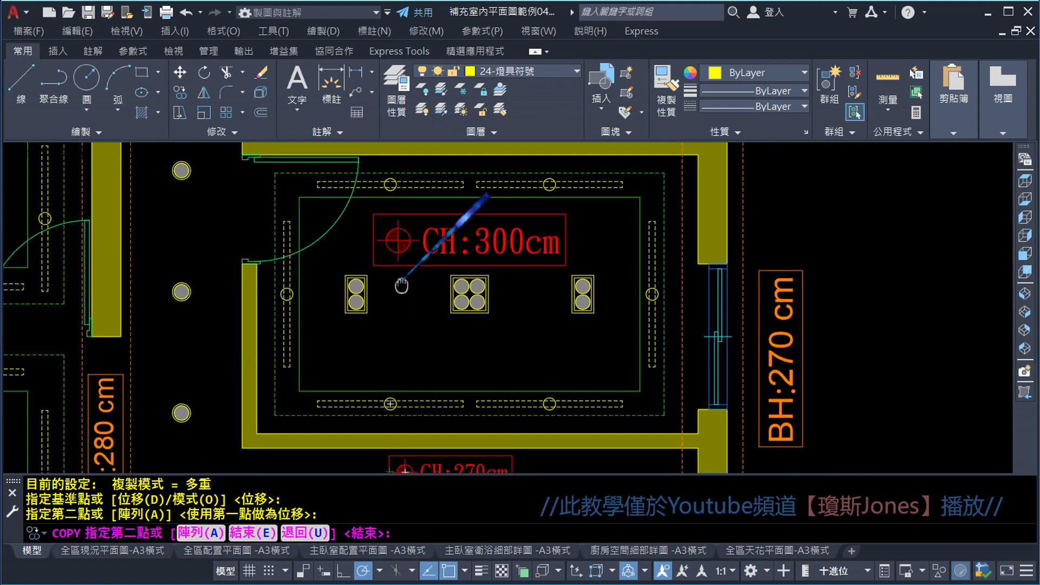
middle_click_drag(395, 220, 407, 360)
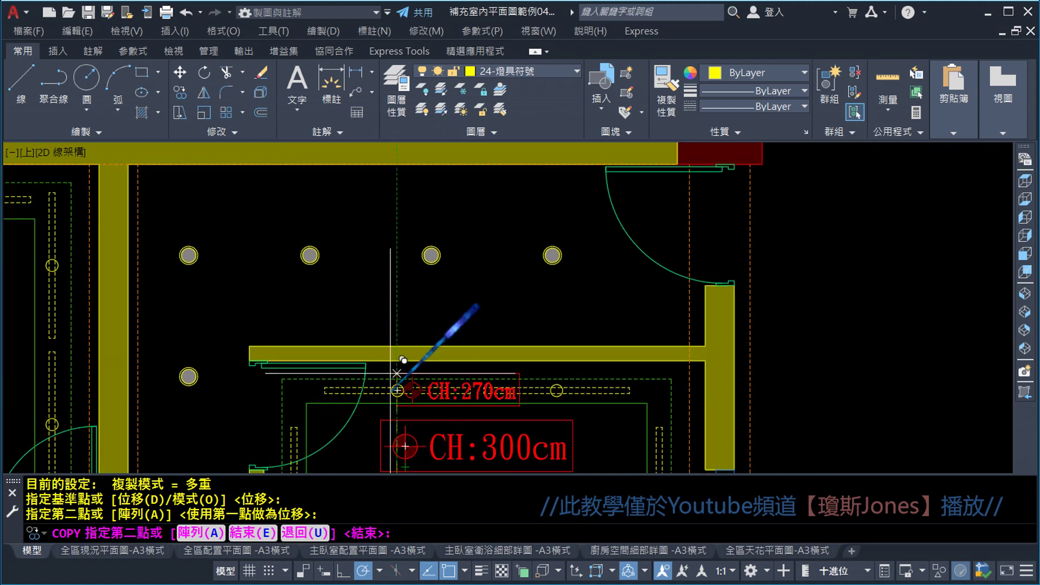
scroll(398, 174, "up", 3)
left_click(402, 170)
scroll(379, 216, "down", 3)
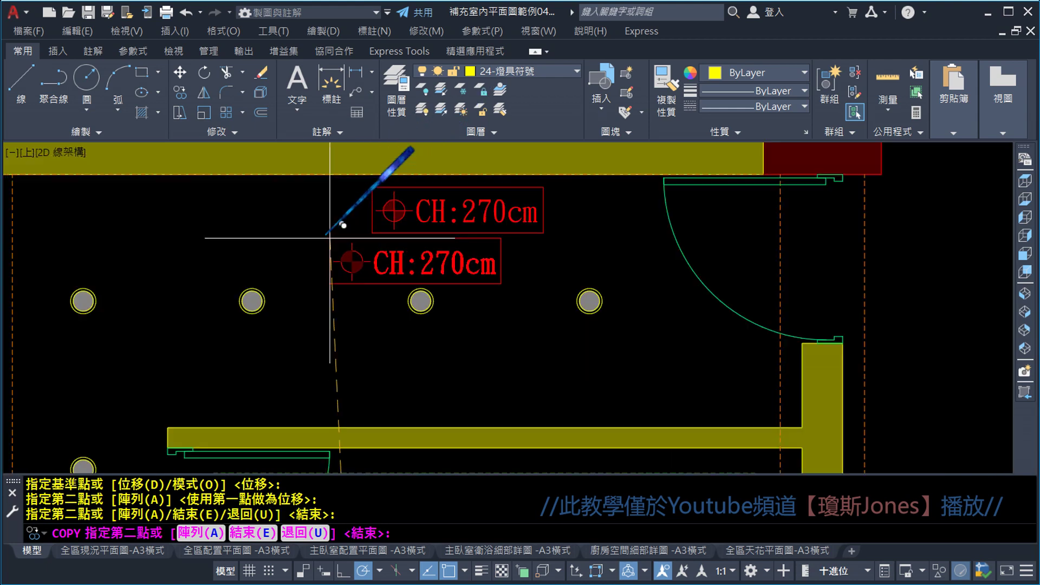
scroll(428, 259, "down", 2)
key("Escape")
mouse_move(432, 405)
middle_mouse_down()
mouse_move(464, 174)
mouse_move(465, 290)
middle_mouse_up()
scroll(465, 267, "up", 2)
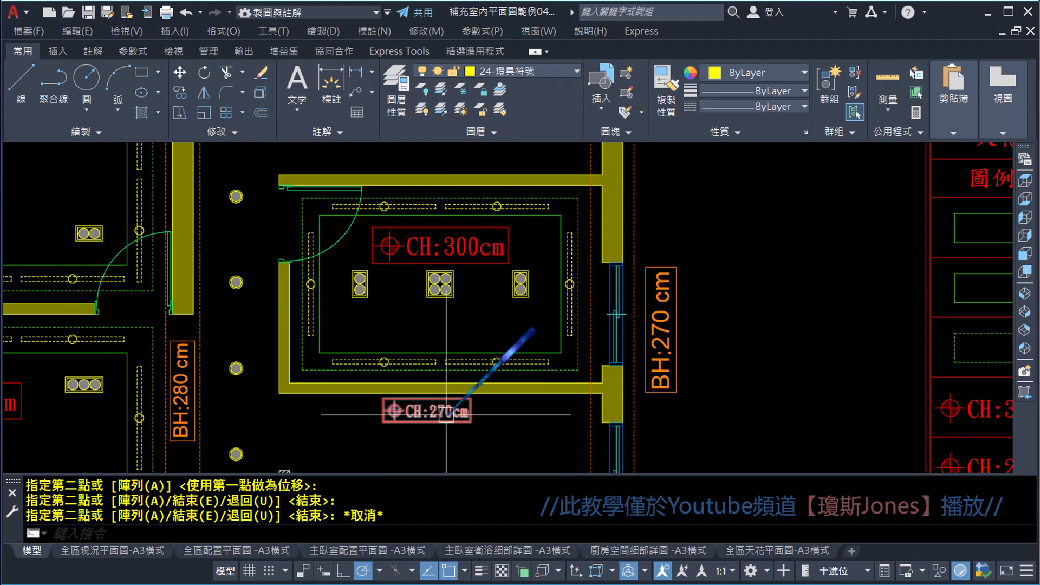
scroll(487, 217, "up", 2)
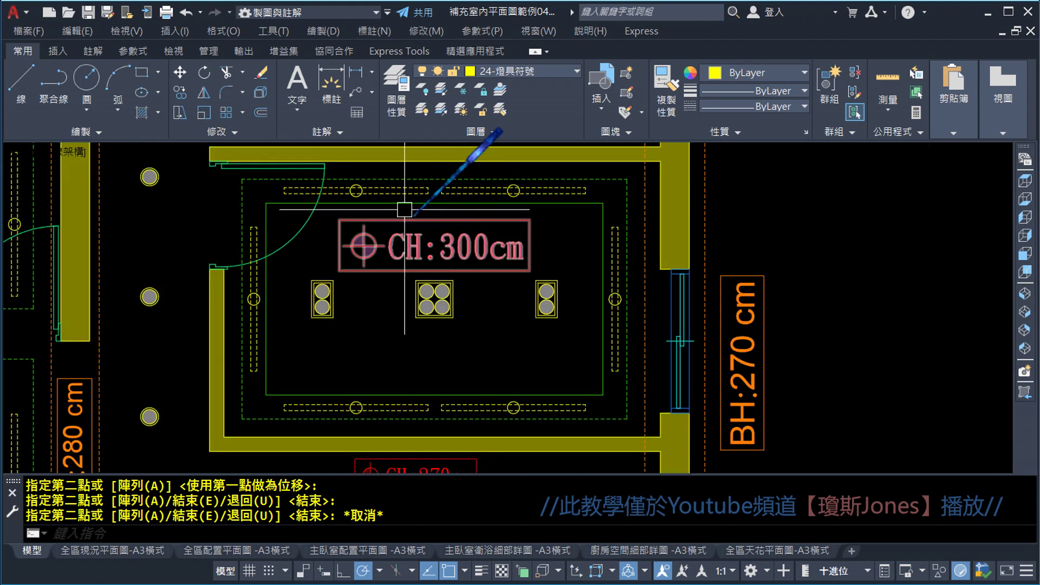
- Select the CH:300cm label and measure its reference length from its corner base point
left_click(205, 114)
scroll(534, 222, "up", 2)
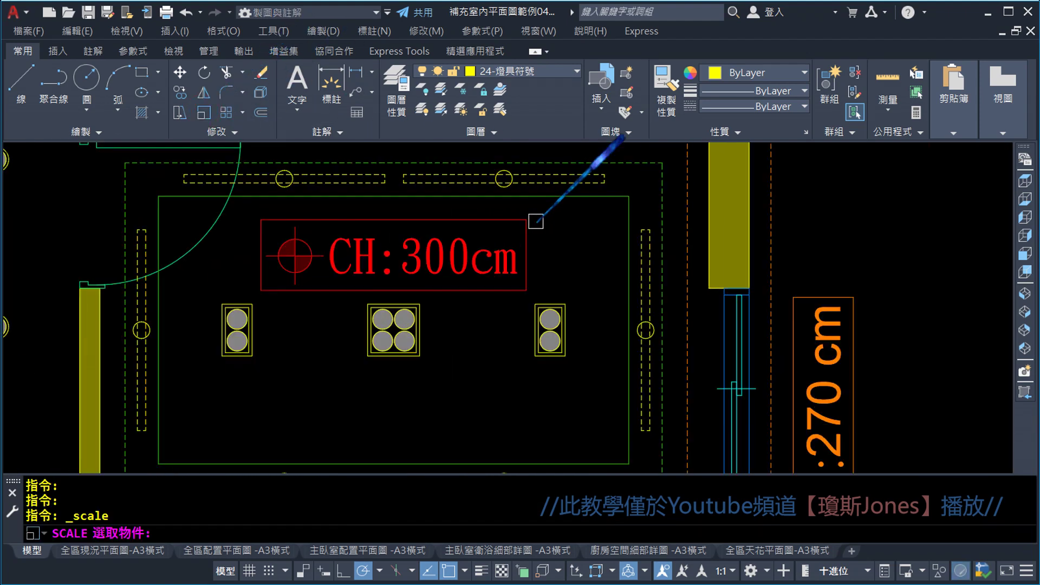
left_click(558, 214)
left_click(266, 274)
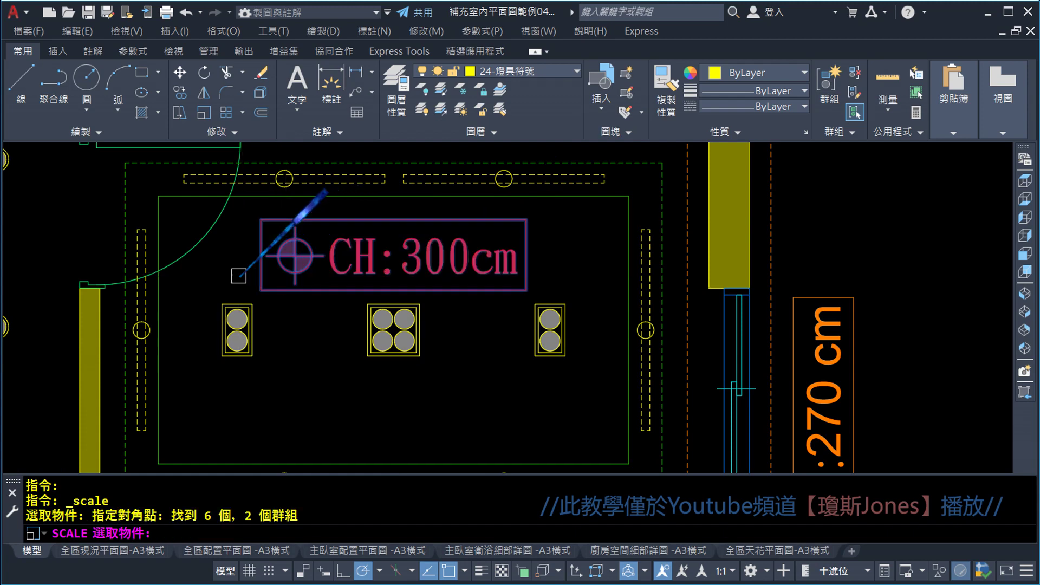
key("Return")
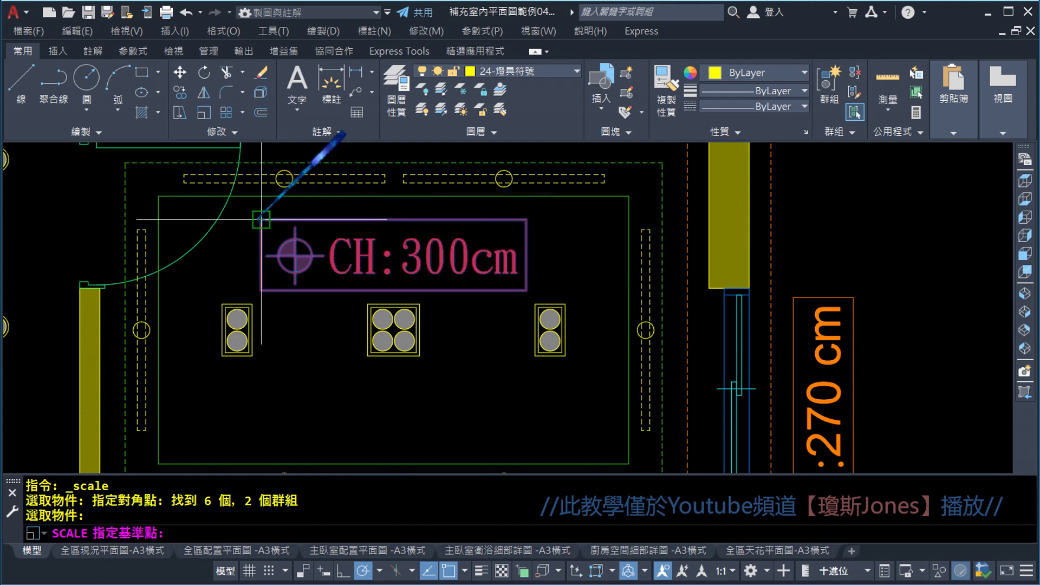
left_click(261, 219)
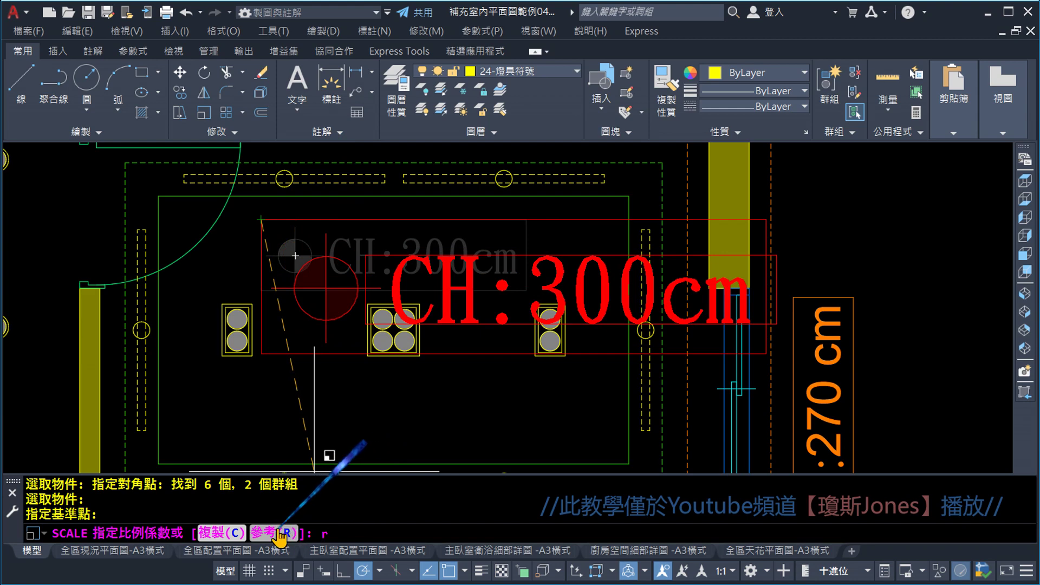
scroll(273, 252, "up", 3)
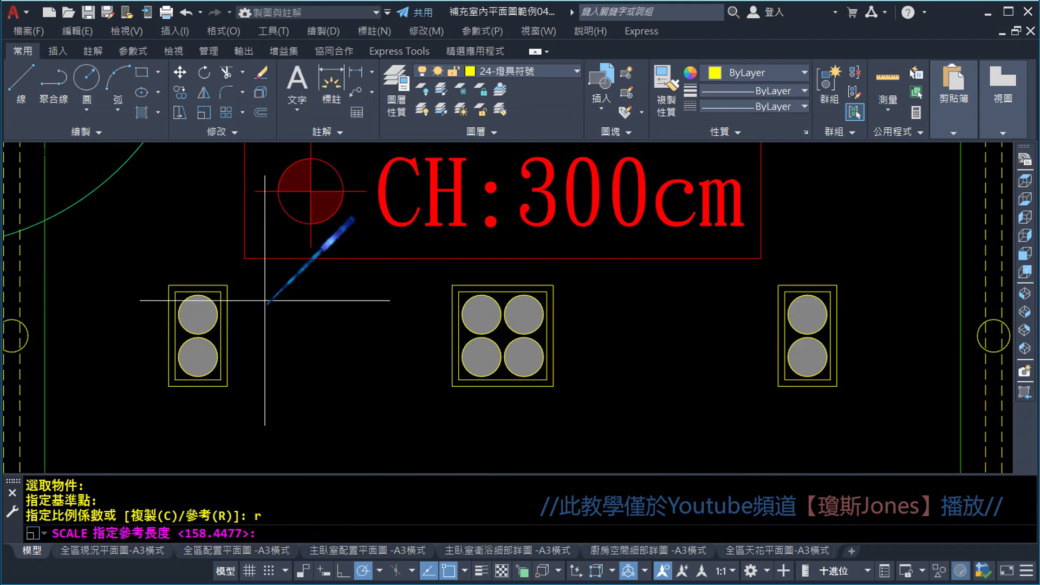
left_click(243, 259)
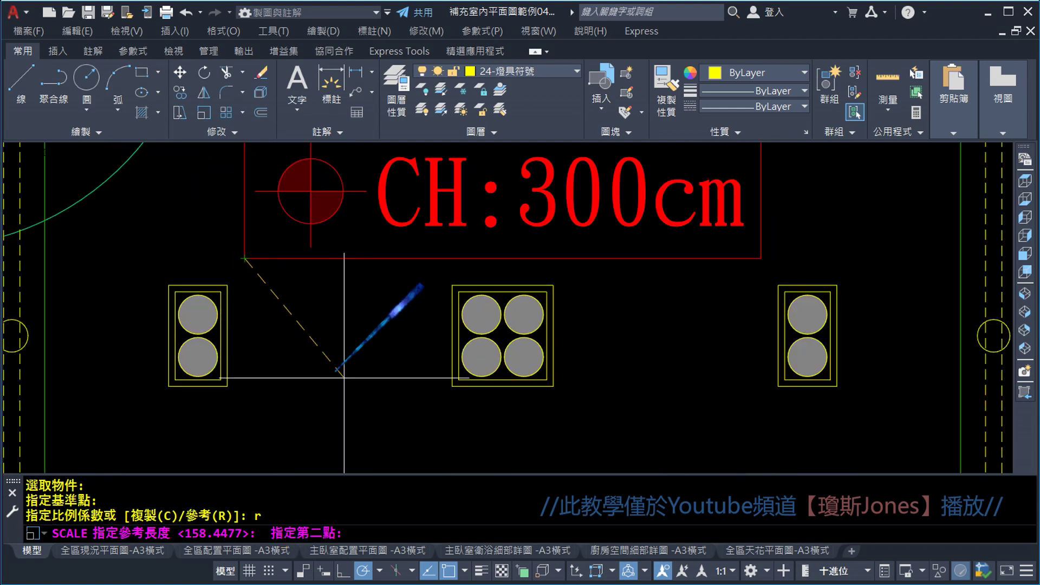
left_click(761, 258)
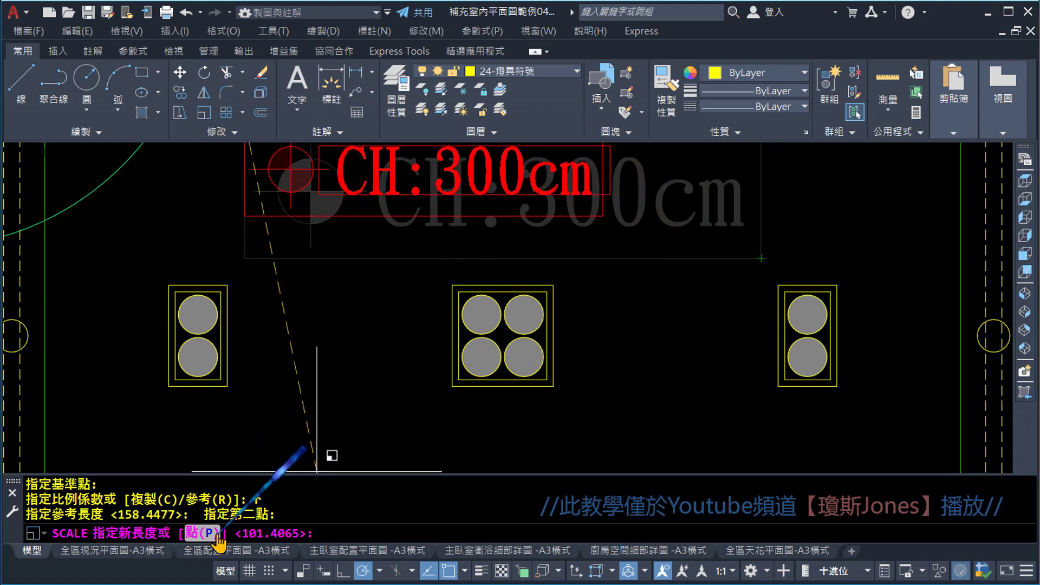
- Pick the CH:270cm label's length as the new length to shrink the CH:300cm label
scroll(348, 452, "down", 2)
scroll(476, 359, "down", 3)
scroll(424, 418, "down", 2)
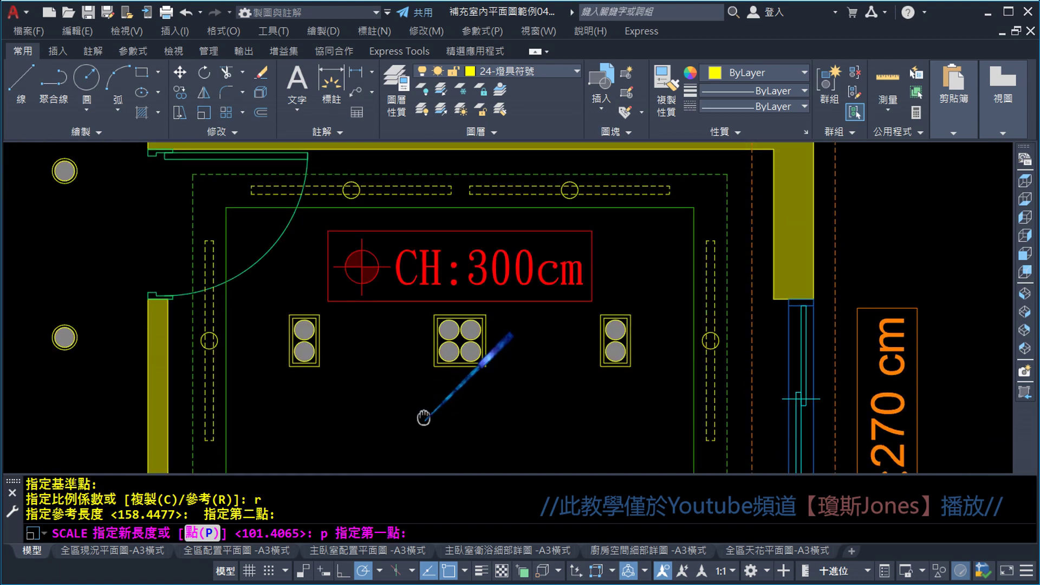
middle_click_drag(425, 418, 441, 248)
scroll(426, 421, "up", 2)
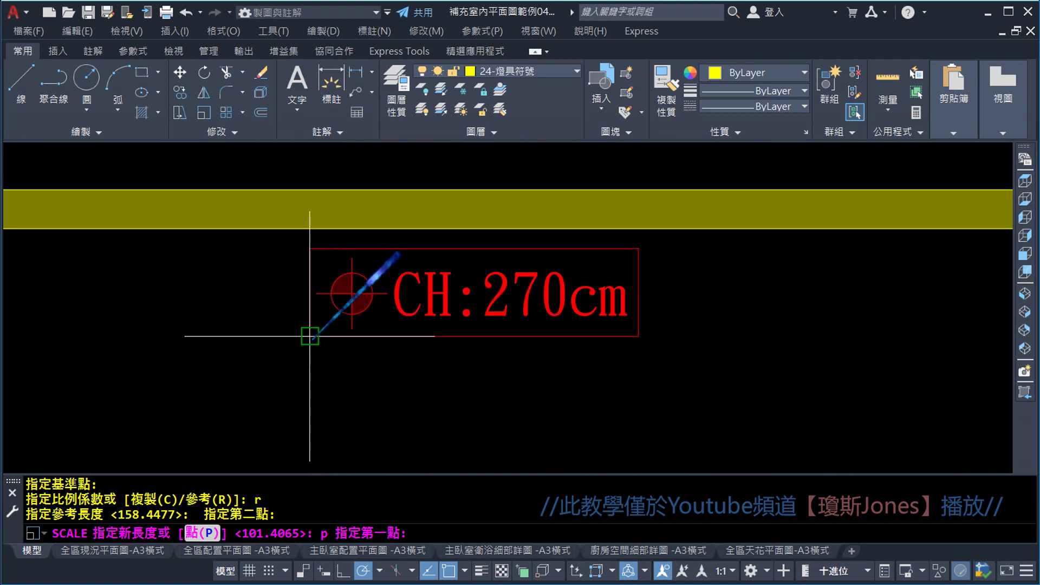
left_click(310, 336)
scroll(310, 336, "down", 2)
scroll(310, 336, "down", 3)
middle_click_drag(337, 320, 334, 425)
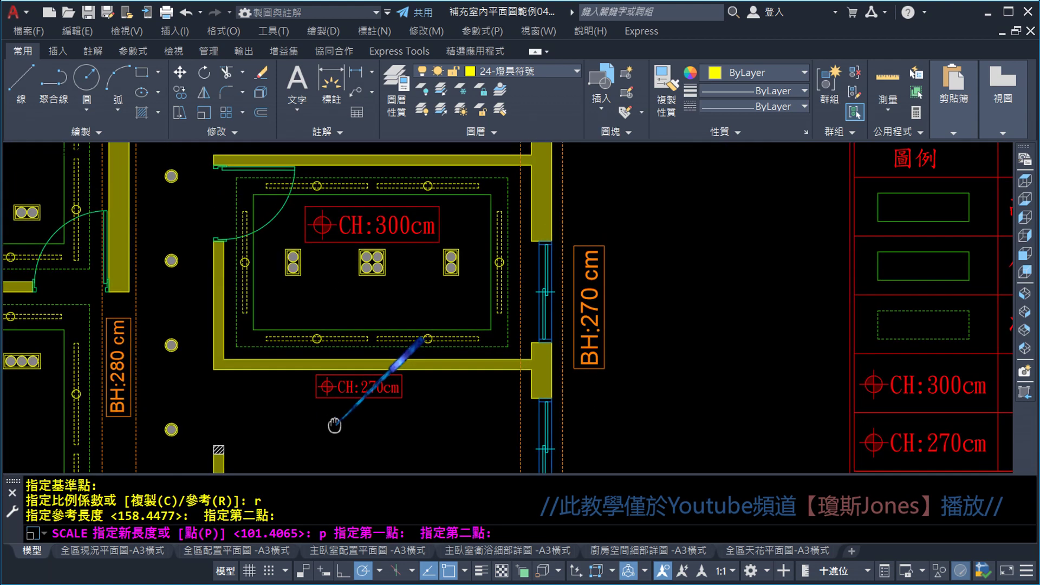
scroll(404, 423, "up", 2)
middle_click_drag(404, 423, 405, 444)
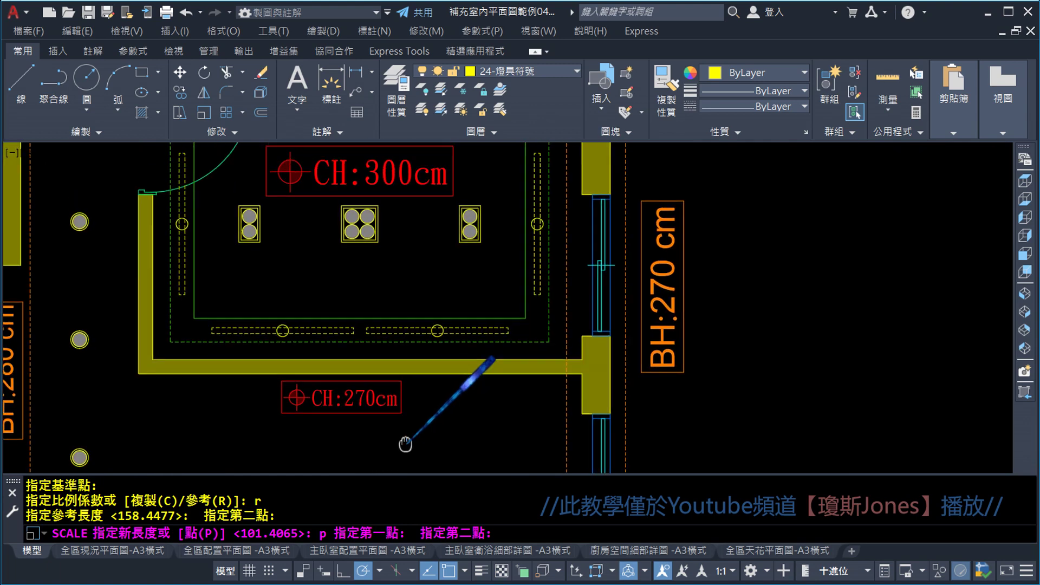
left_click(402, 412)
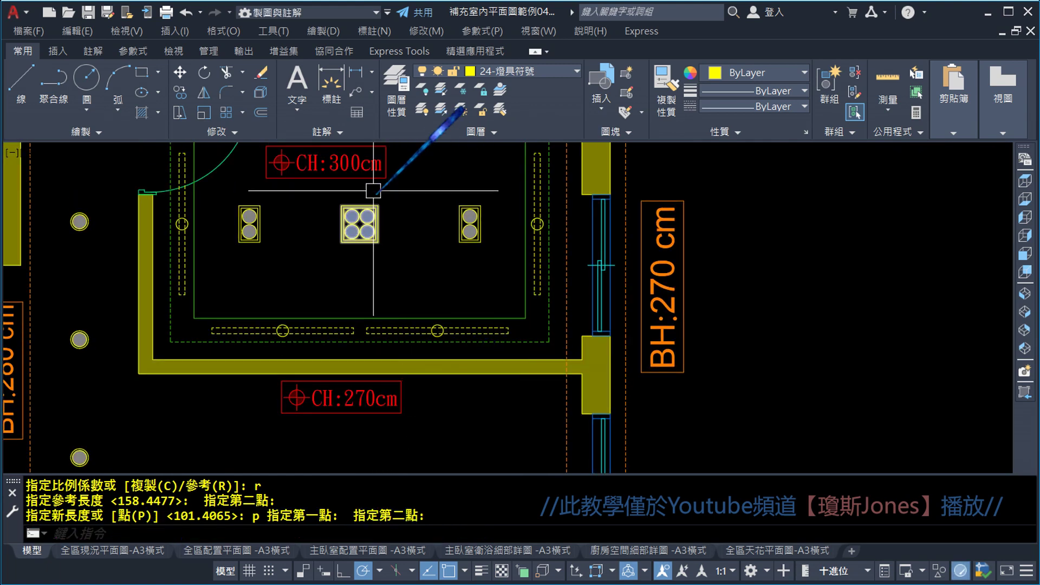
- Pan and zoom to bring the left rooms and legend into view
scroll(433, 251, "down", 2)
middle_click_drag(434, 251, 493, 334)
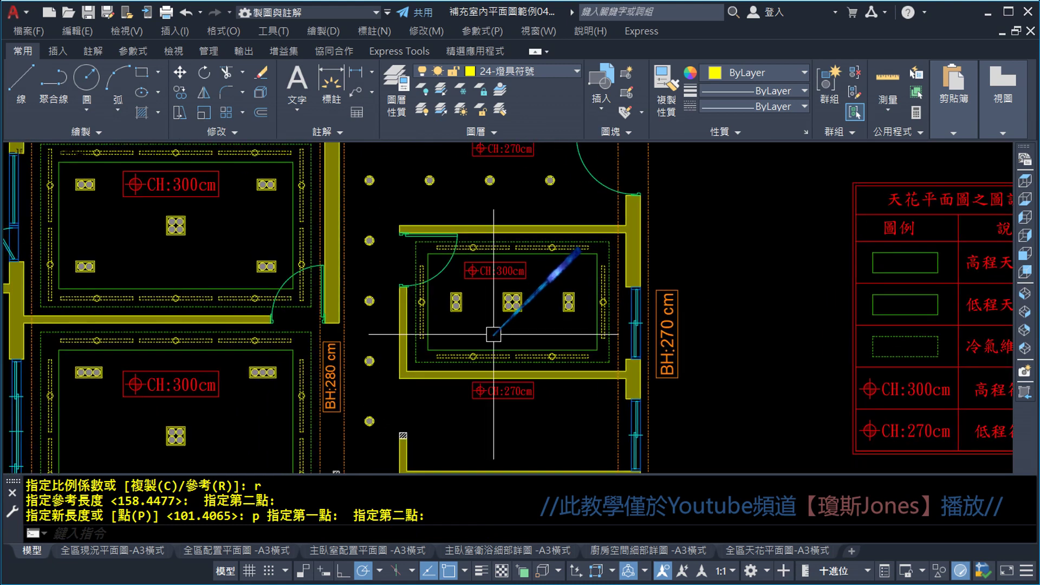
scroll(484, 342, "down", 1)
scroll(586, 278, "down", 1)
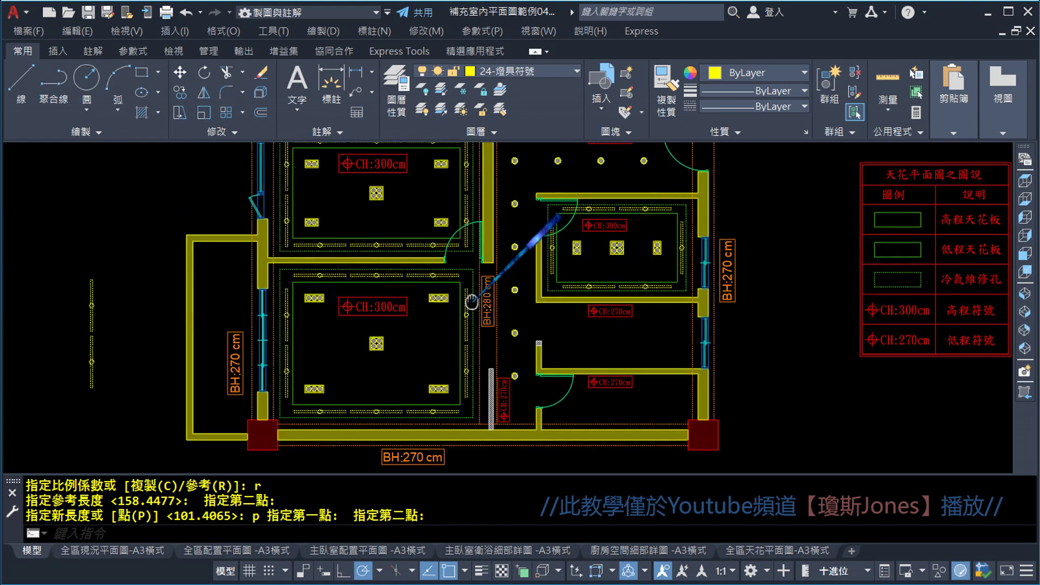
middle_click_drag(471, 301, 453, 350)
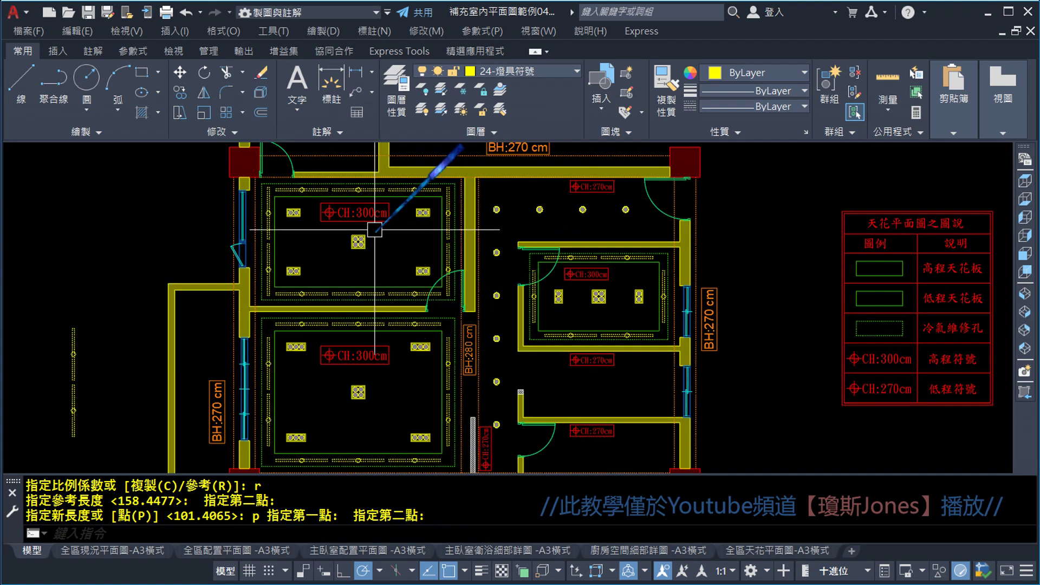
- Erase both oversized CH:300cm labels in the left rooms
left_click(263, 73)
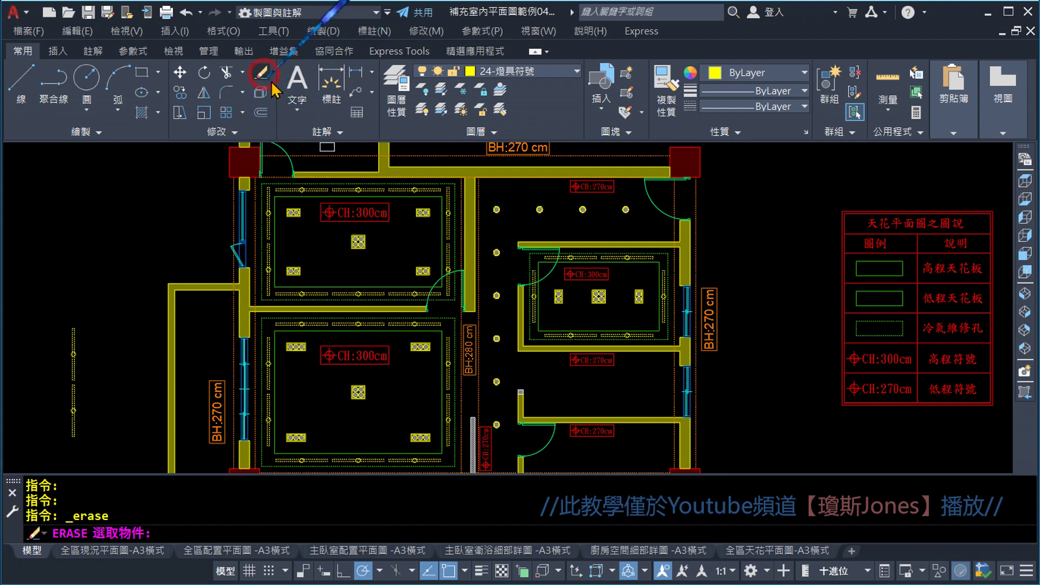
left_click(384, 364)
key("Return")
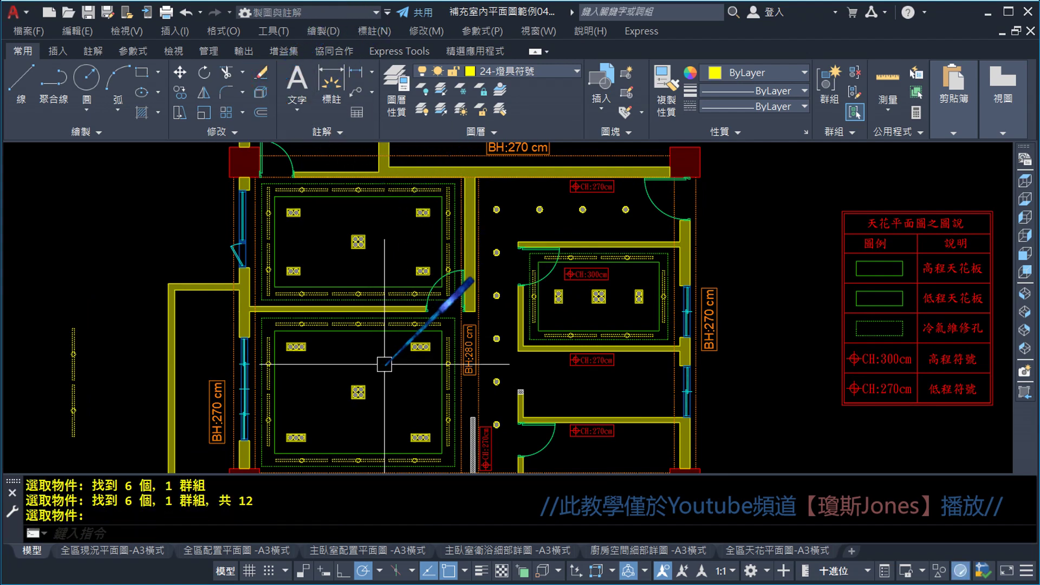
- Copy the resized CH:300cm label from its symbol centre into the lower left room
left_click(177, 92)
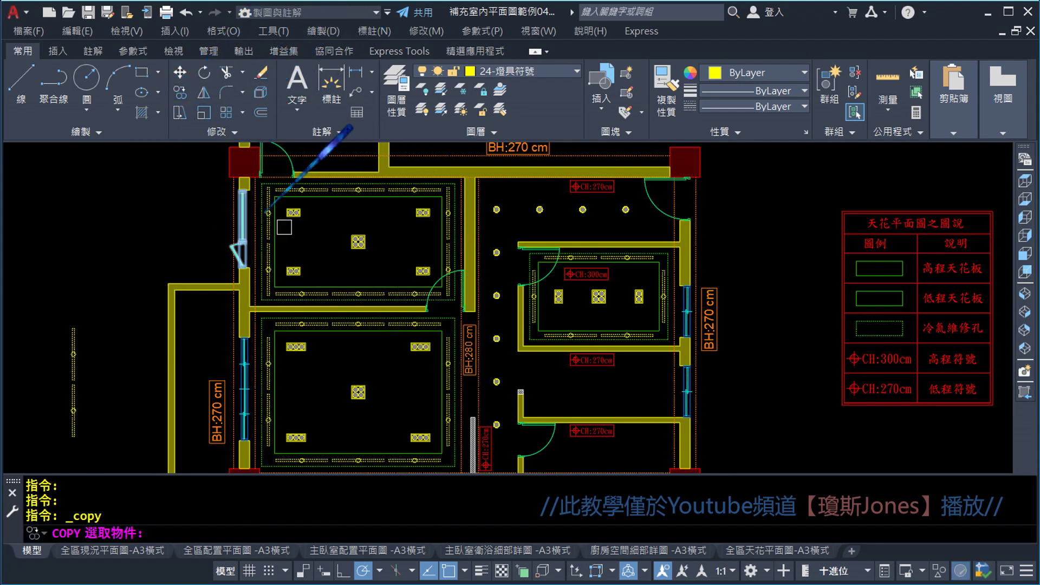
scroll(621, 294, "up", 3)
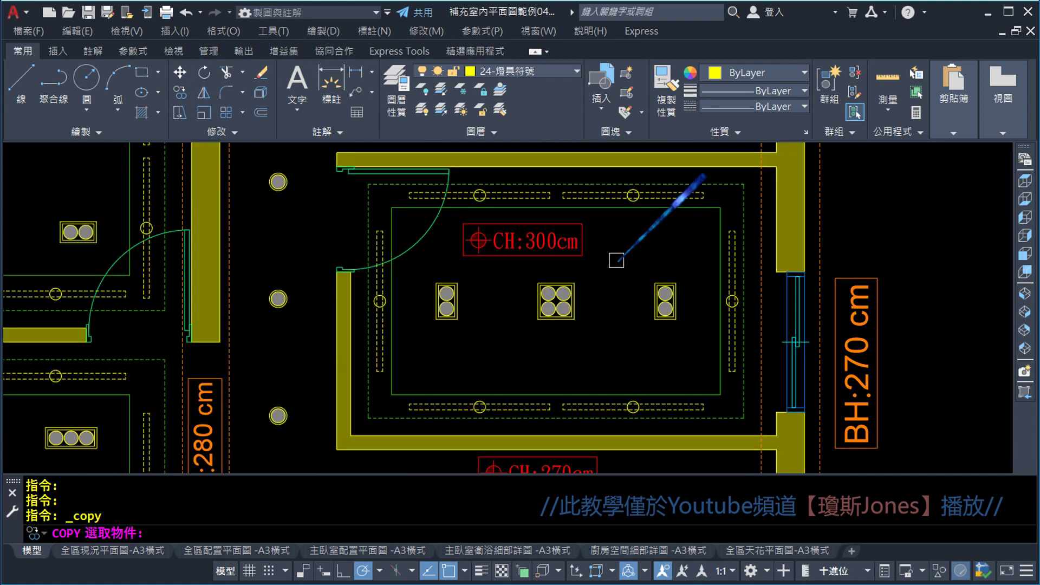
scroll(608, 291, "up", 2)
left_click(601, 291)
left_click(457, 222)
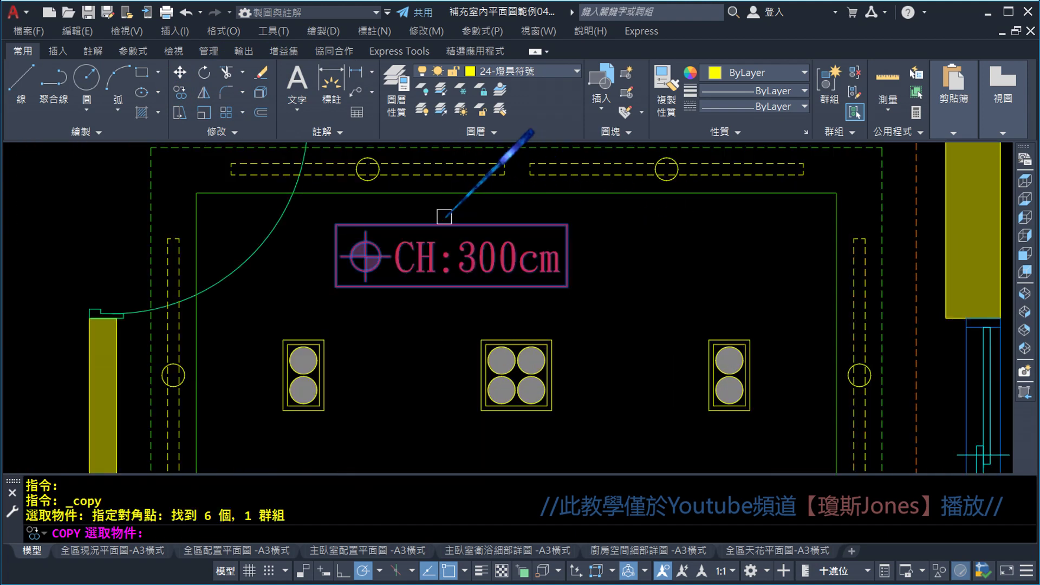
key("Return")
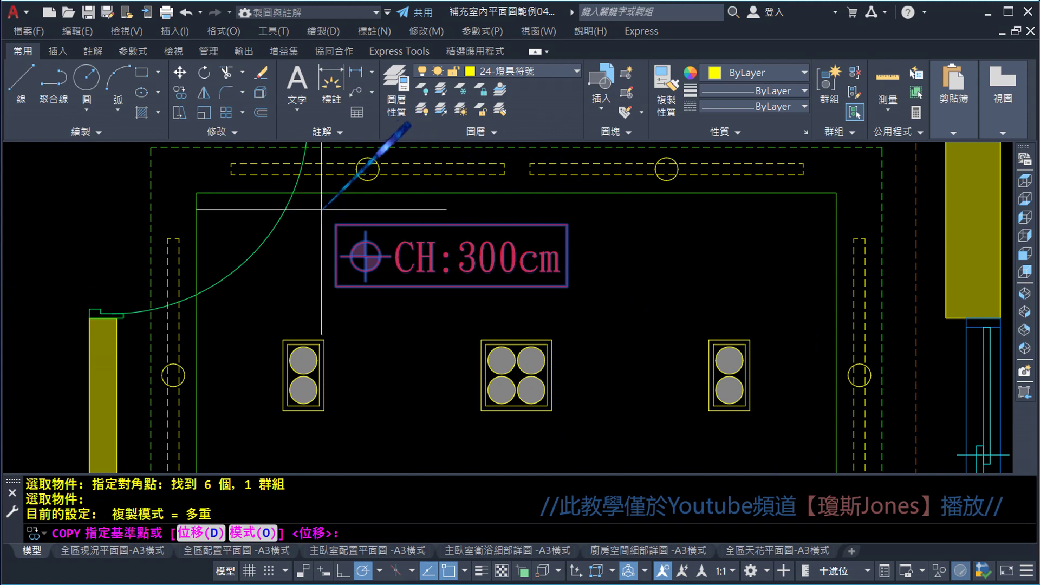
left_click(364, 255)
scroll(363, 243, "down", 5)
scroll(366, 247, "down", 2)
scroll(231, 349, "up", 2)
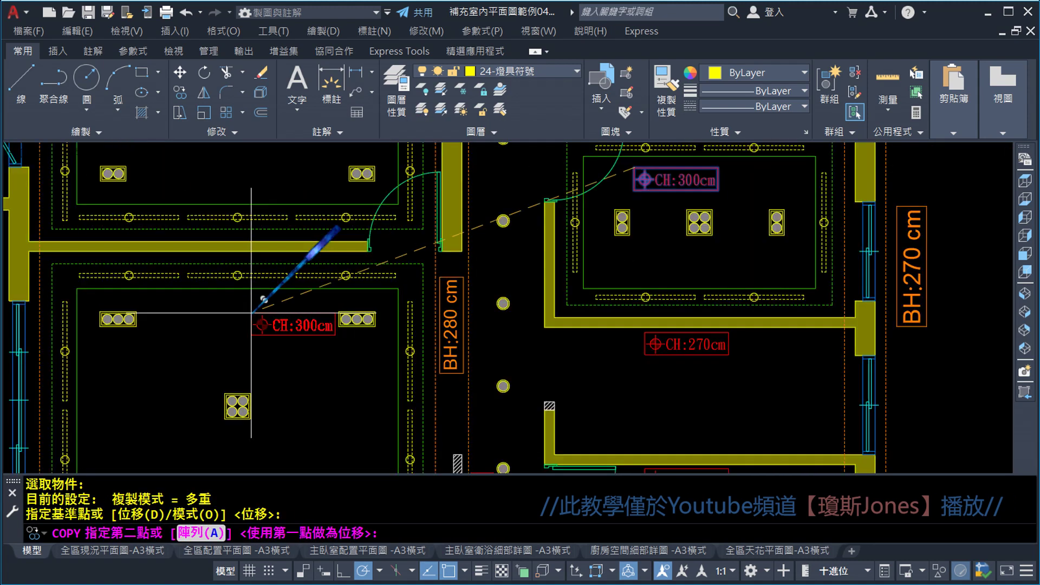
scroll(174, 274, "up", 2)
left_click(163, 287)
- Place another CH:300cm copy in the upper left room and end copying
scroll(163, 287, "down", 2)
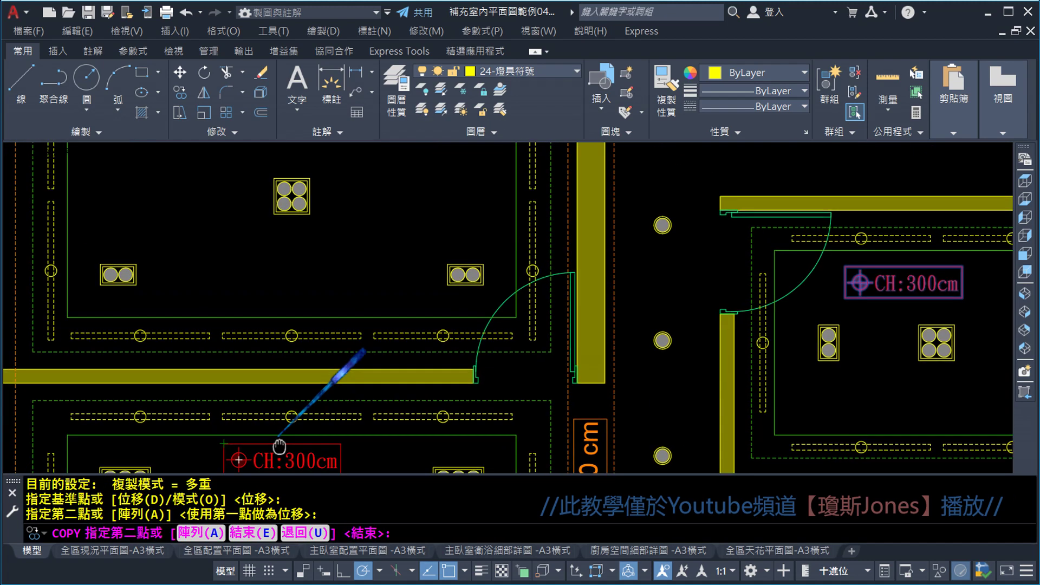
scroll(267, 376, "up", 1)
scroll(228, 244, "up", 1)
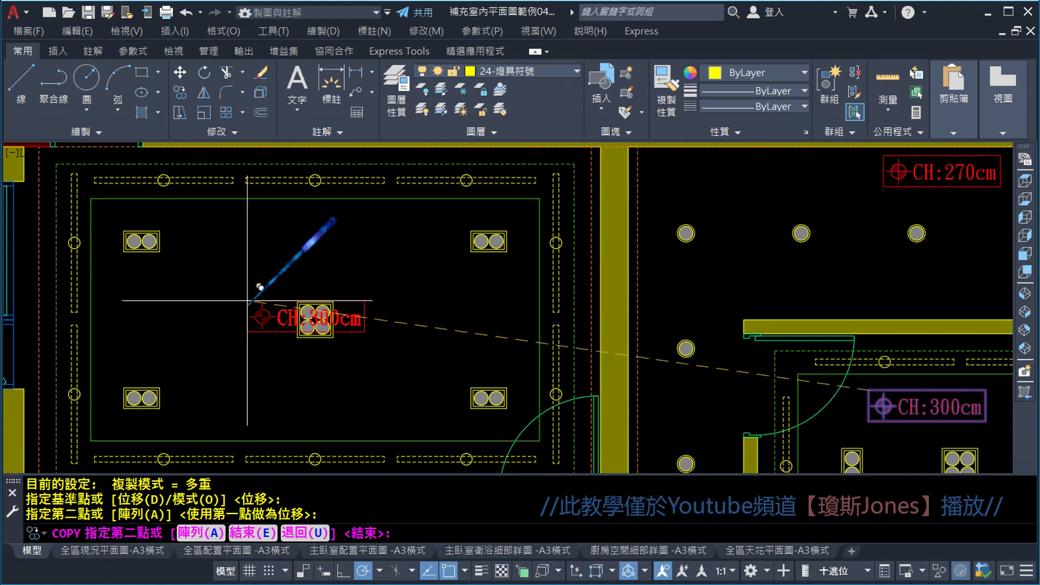
left_click(256, 208)
key("Escape")
scroll(344, 213, "down", 4)
scroll(379, 303, "down", 1)
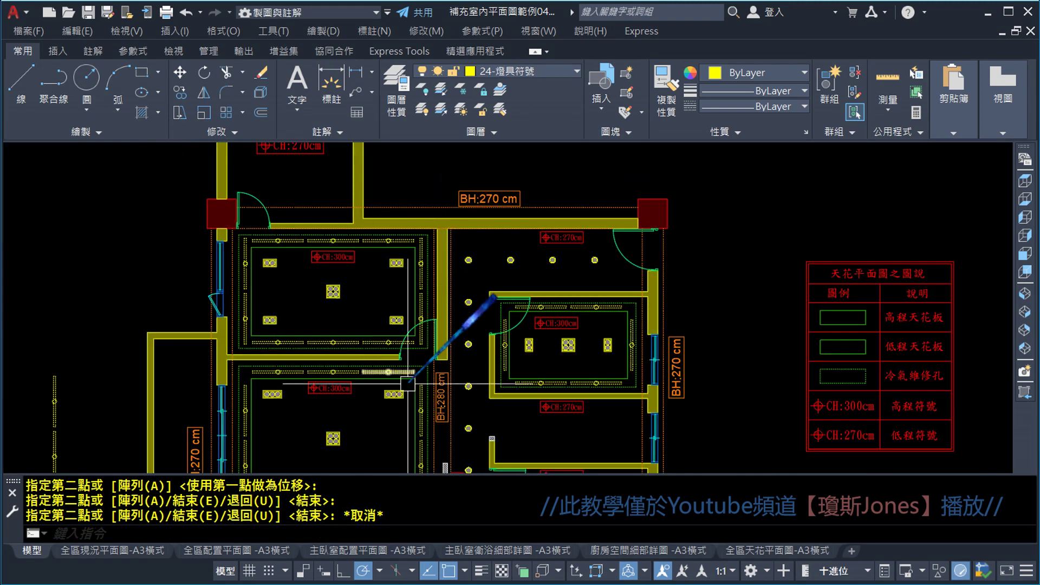
middle_click_drag(410, 390, 417, 425)
scroll(316, 213, "up", 1)
scroll(325, 231, "up", 1)
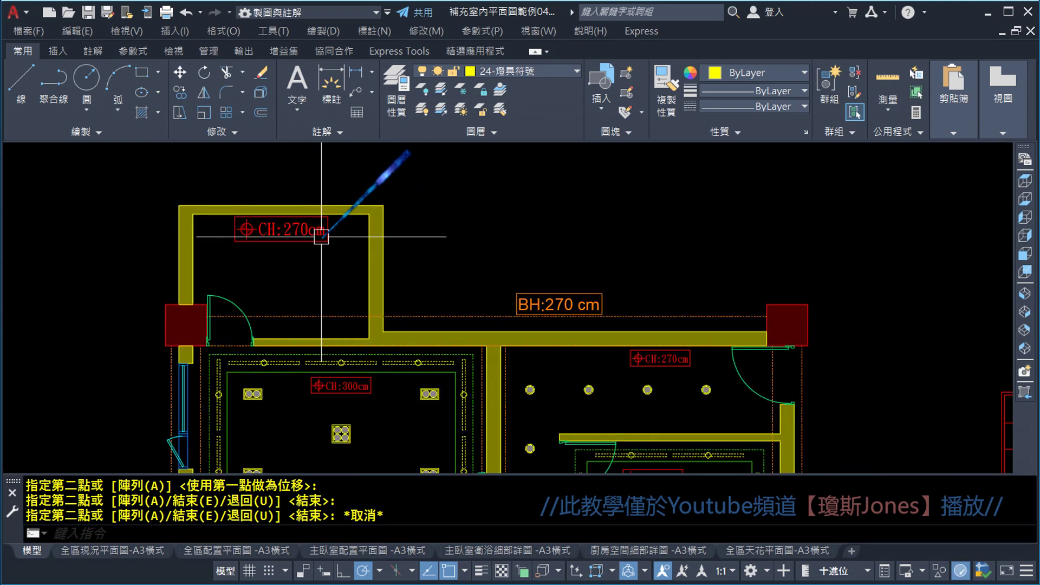
scroll(348, 227, "up", 1)
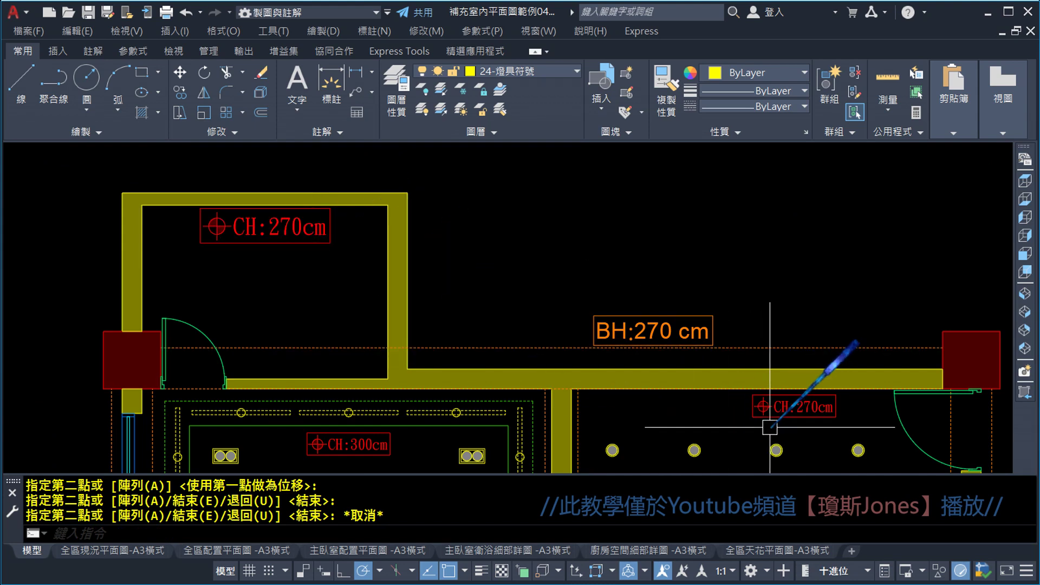
- Start copying the CH:270cm tag, then cancel the copy
left_click(183, 97)
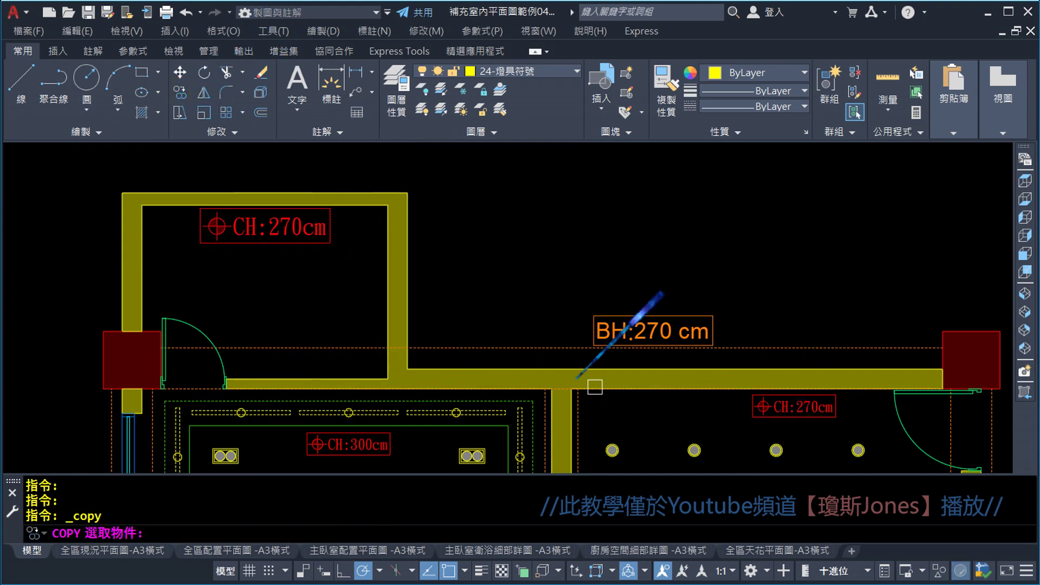
scroll(717, 420, "up", 1)
left_click(758, 387)
scroll(761, 386, "up", 1)
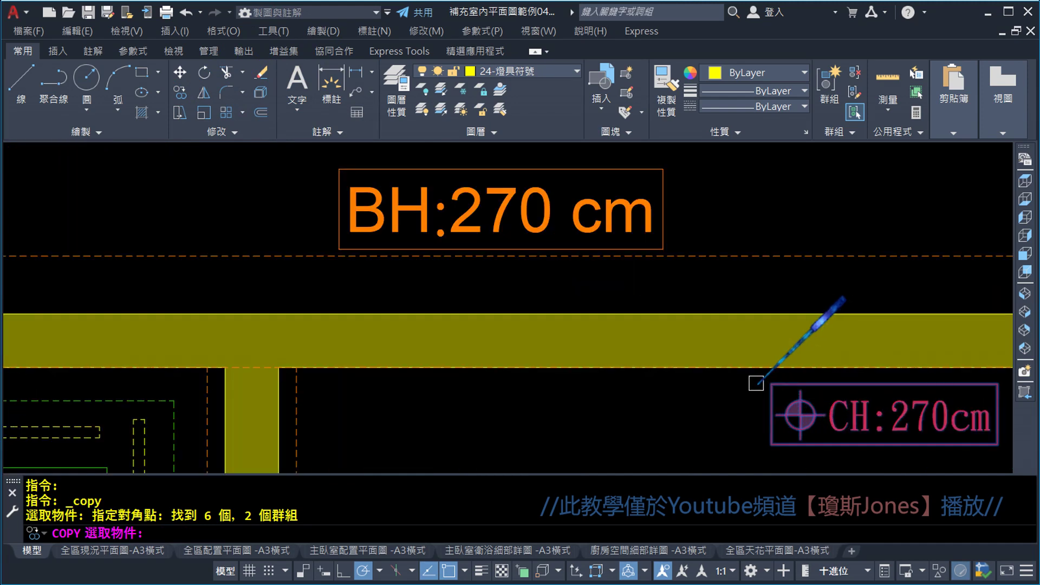
key("Return")
left_click(773, 382)
scroll(761, 395, "down", 2)
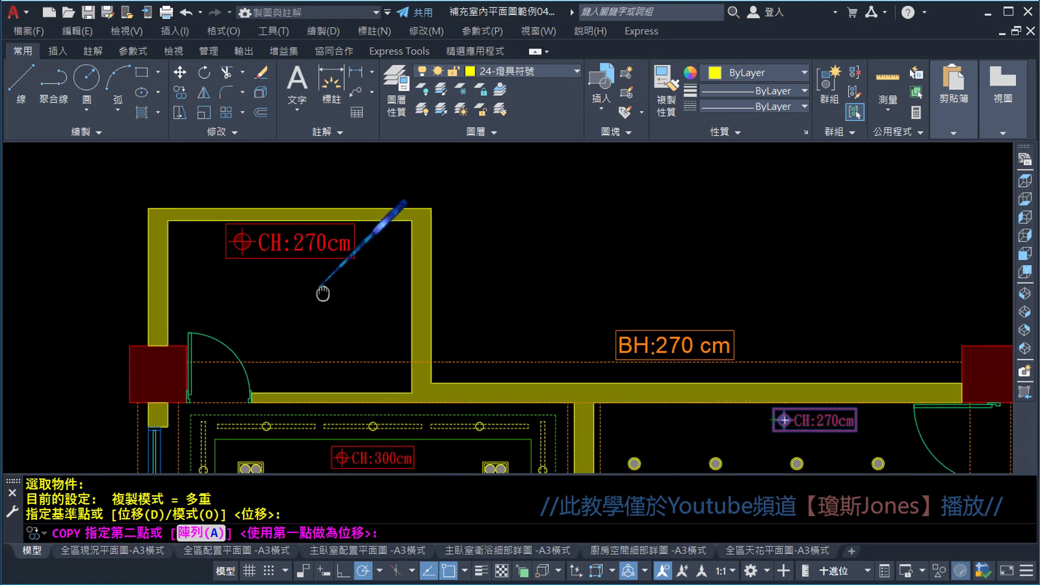
scroll(348, 314, "up", 2)
scroll(343, 336, "up", 2)
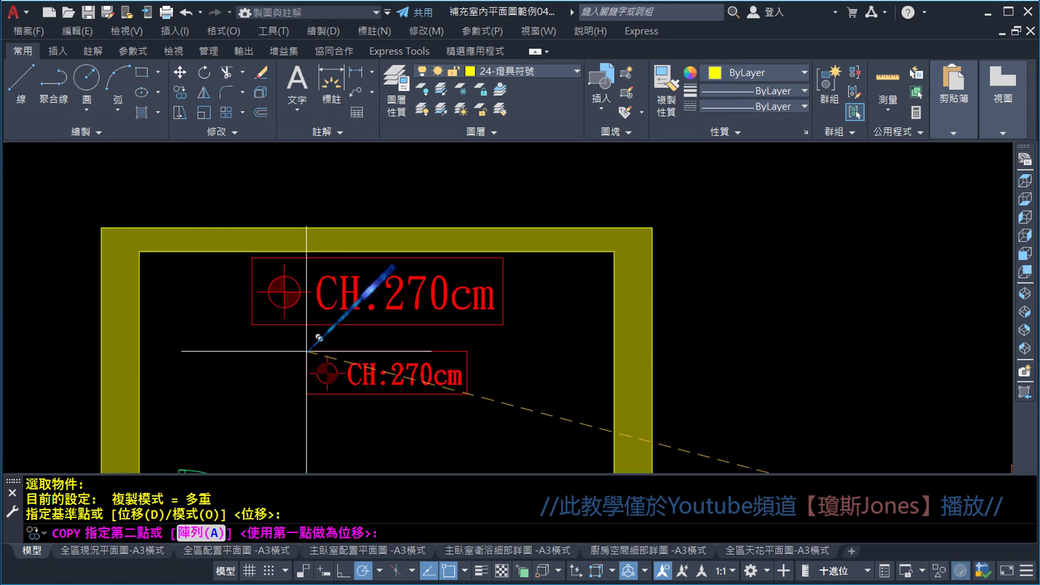
scroll(307, 255, "up", 2)
scroll(287, 233, "up", 1)
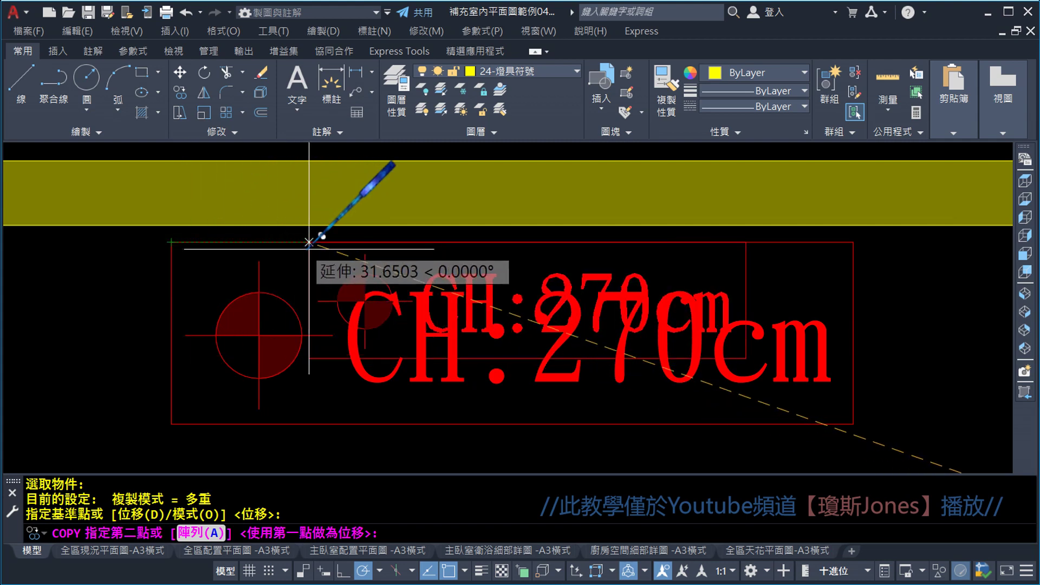
key("Escape")
- Erase the leftover duplicate CH:270cm height tag
scroll(265, 347, "down", 2)
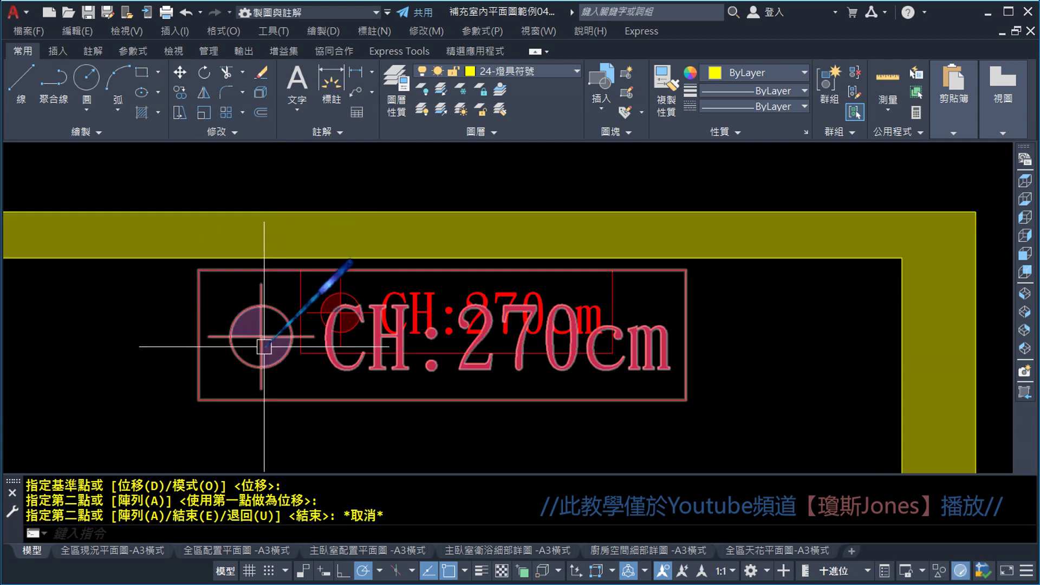
left_click(263, 347)
key("Escape")
key("Escape")
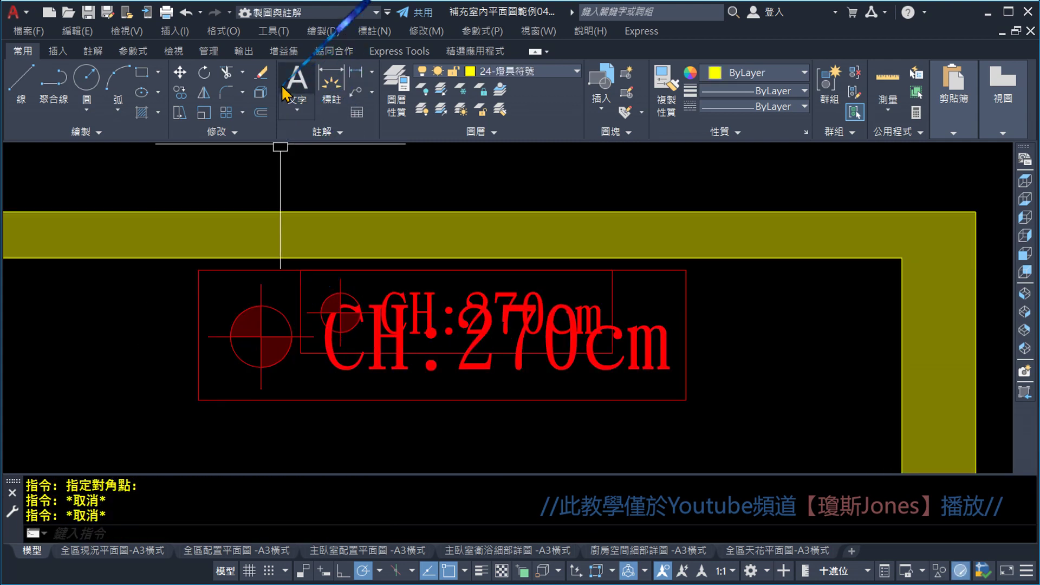
left_click(262, 73)
key("Return")
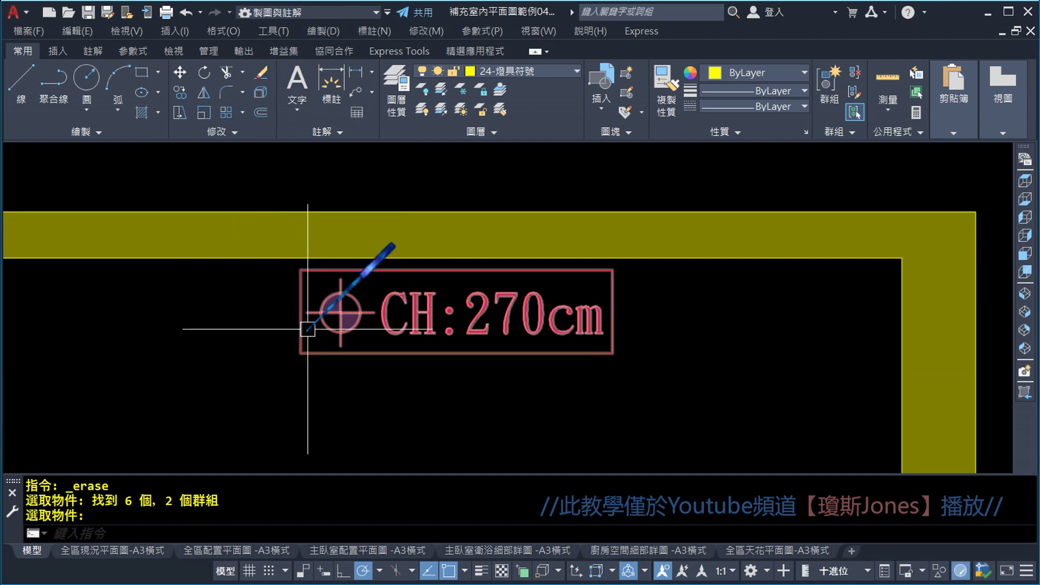
- Zoom out to the whole ceiling plan and start SCALE for the BH labels
scroll(445, 310, "down", 5)
scroll(452, 325, "down", 3)
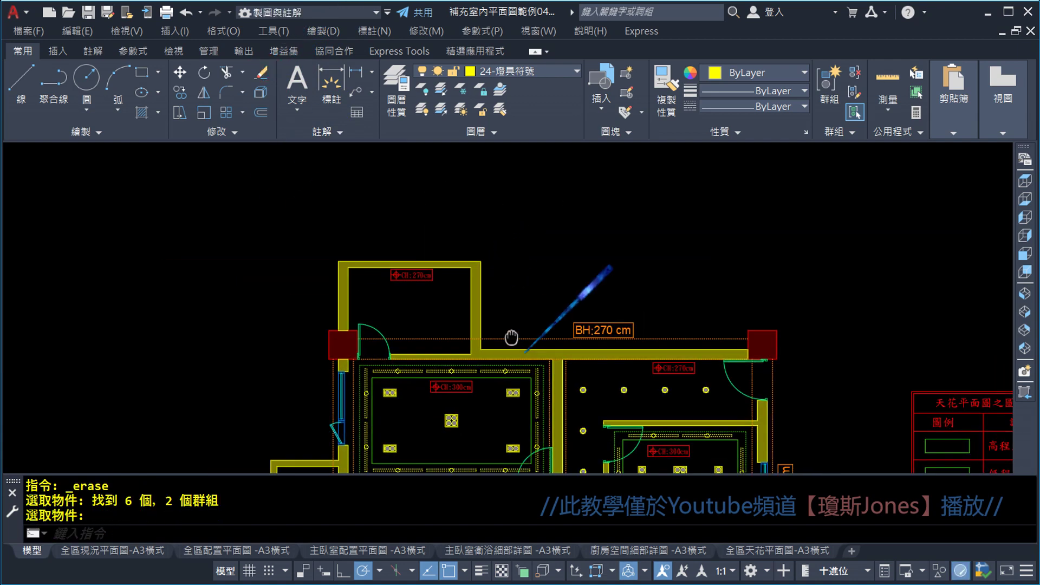
mouse_move(540, 347)
middle_mouse_down()
mouse_move(471, 289)
mouse_move(427, 222)
middle_mouse_up()
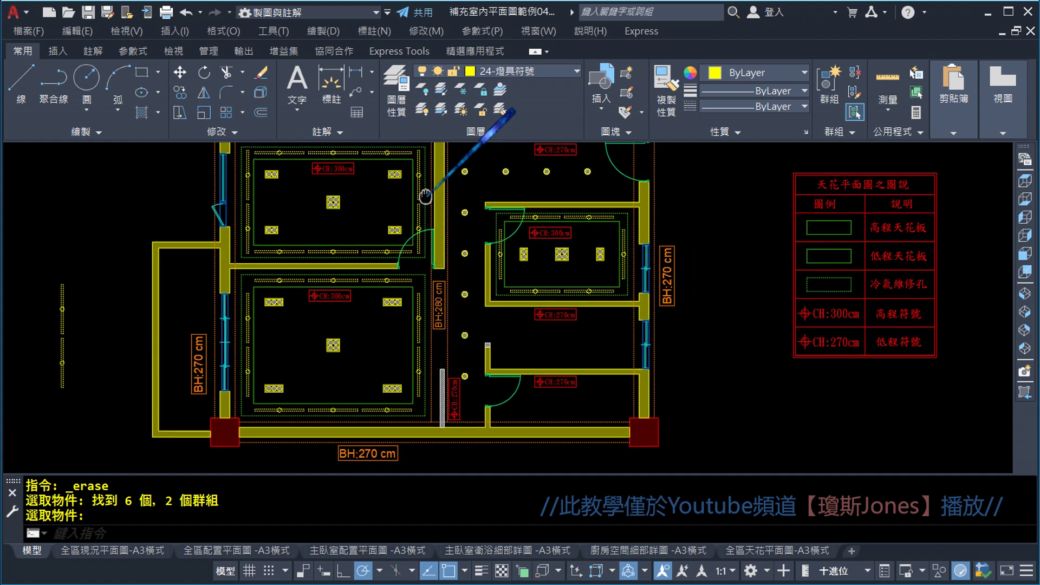
scroll(441, 296, "up", 3)
scroll(440, 303, "down", 2)
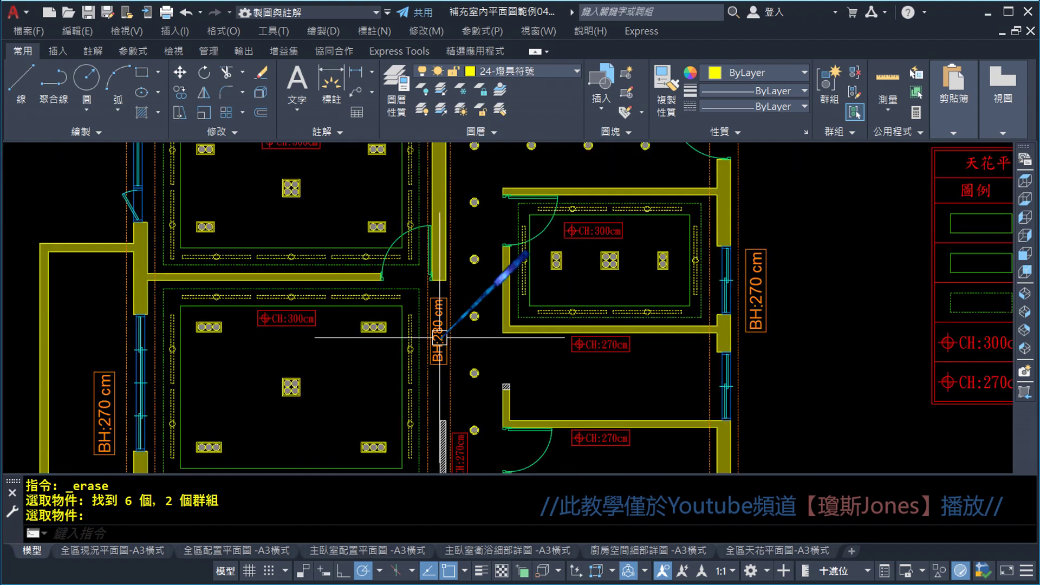
scroll(440, 337, "down", 1)
scroll(440, 338, "down", 1)
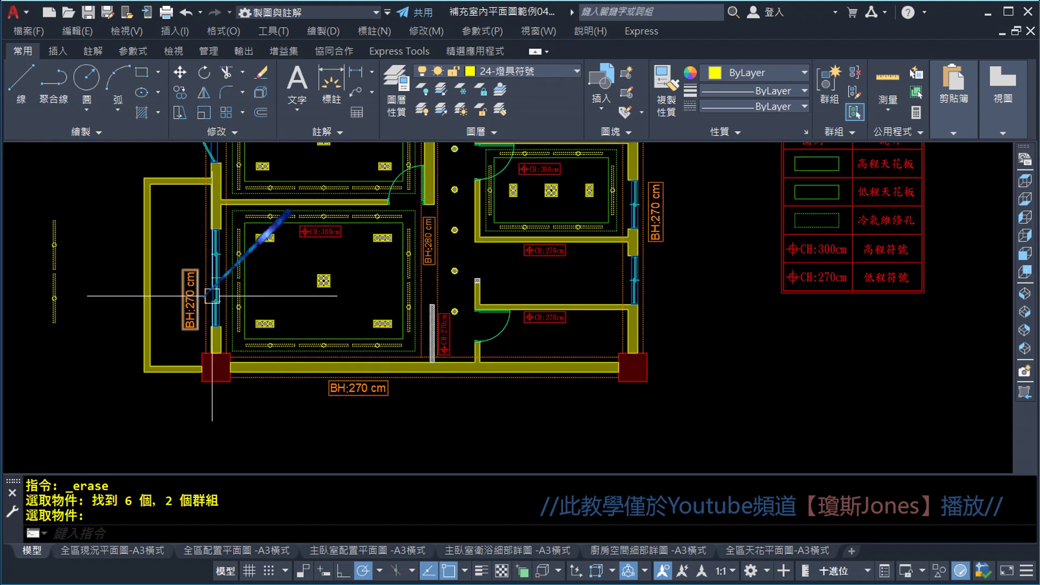
scroll(422, 311, "up", 1)
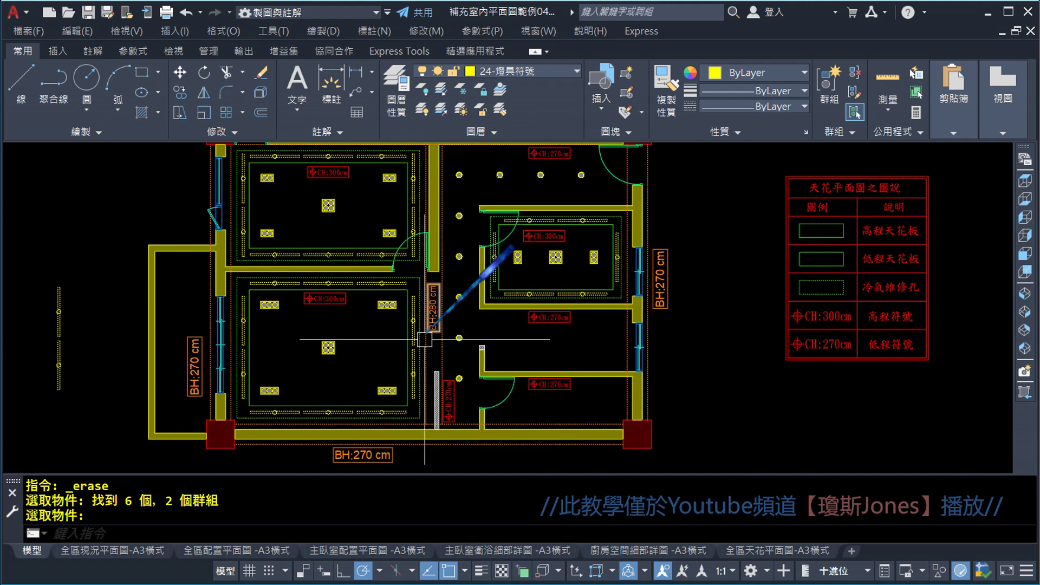
middle_click_drag(421, 351, 401, 299)
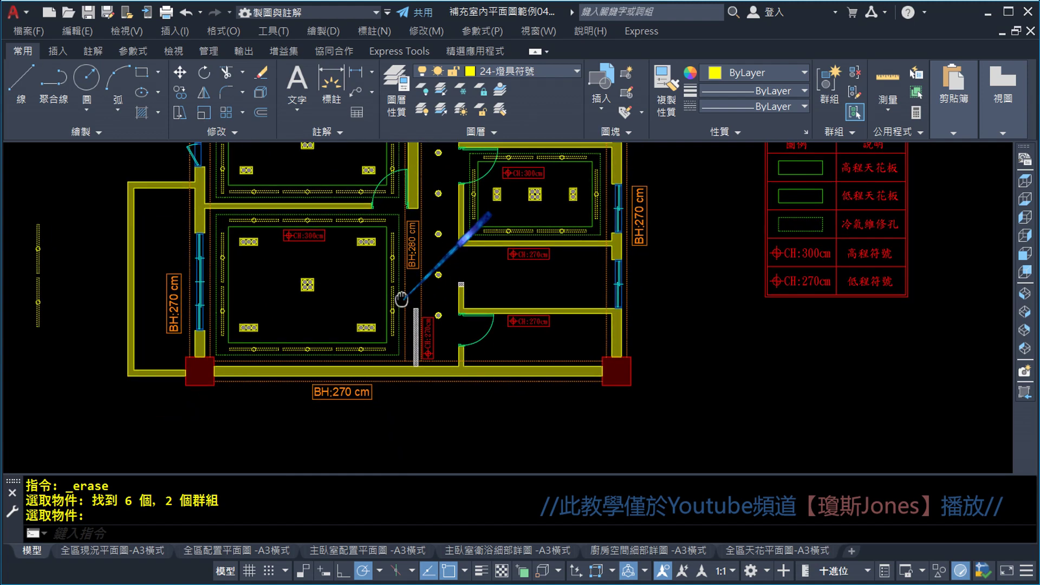
left_click(202, 113)
scroll(413, 228, "up", 3)
- Select the bottom BH:270 cm label, using its lower-left corner as the base point
scroll(412, 228, "up", 4)
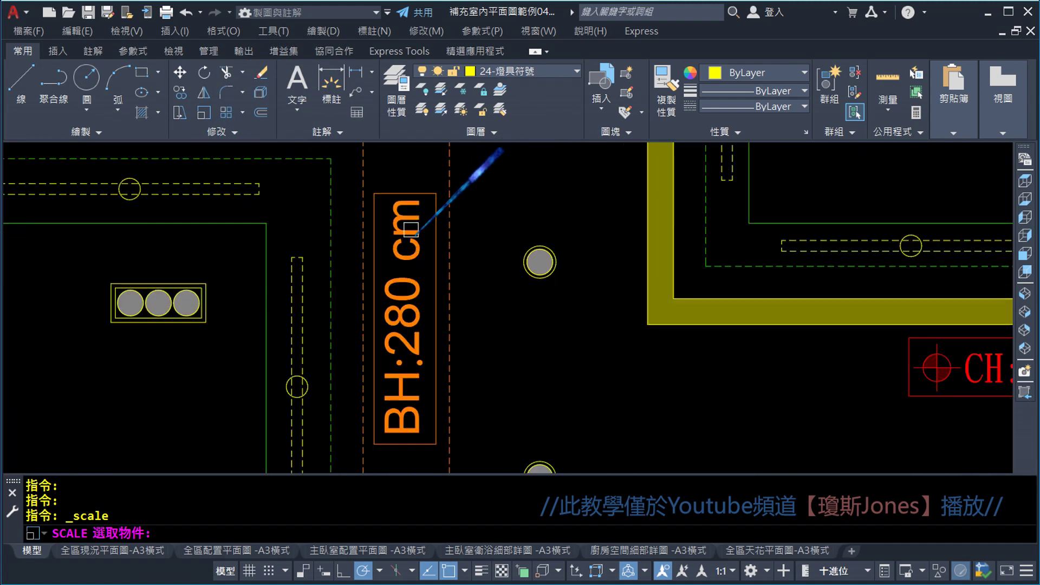
scroll(405, 236, "down", 2)
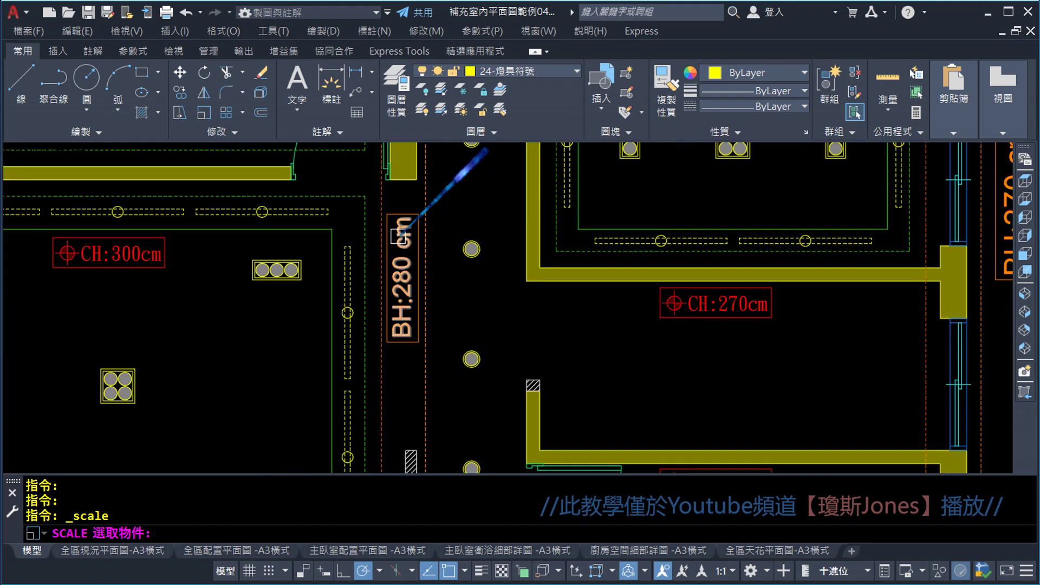
scroll(374, 335, "down", 2)
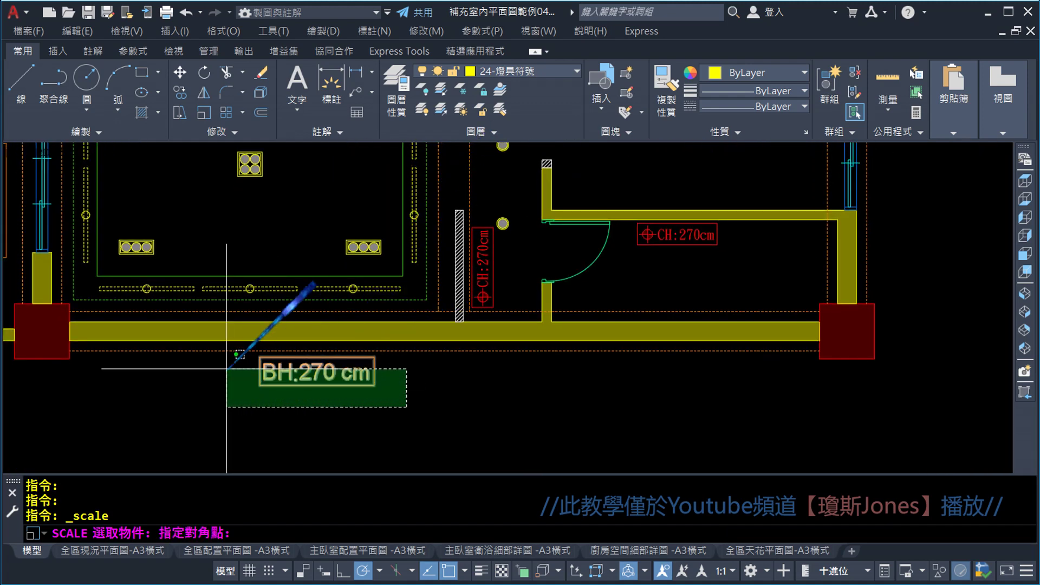
left_click(233, 367)
key("Return")
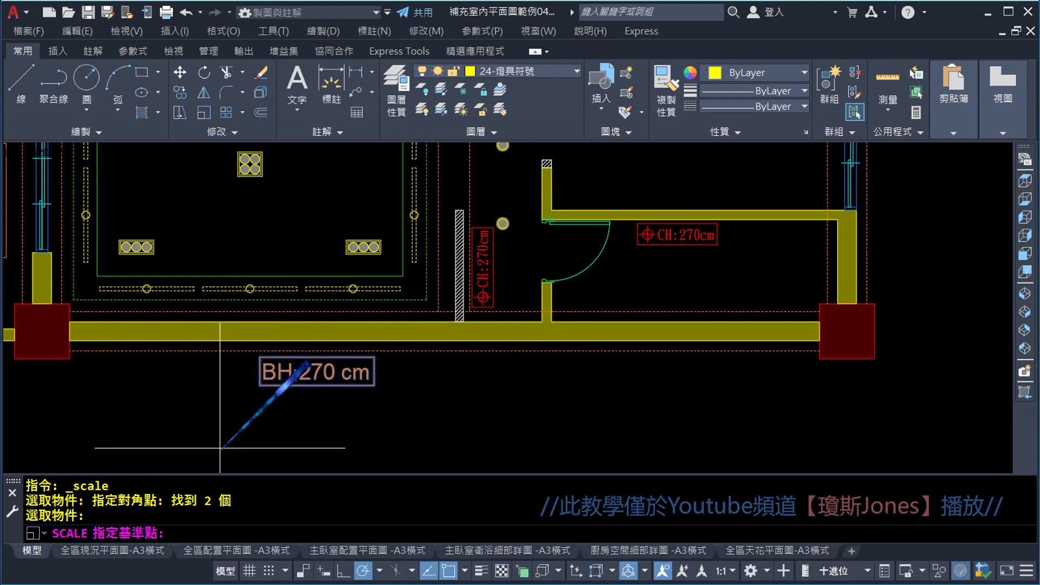
scroll(220, 448, "up", 2)
scroll(256, 347, "up", 3)
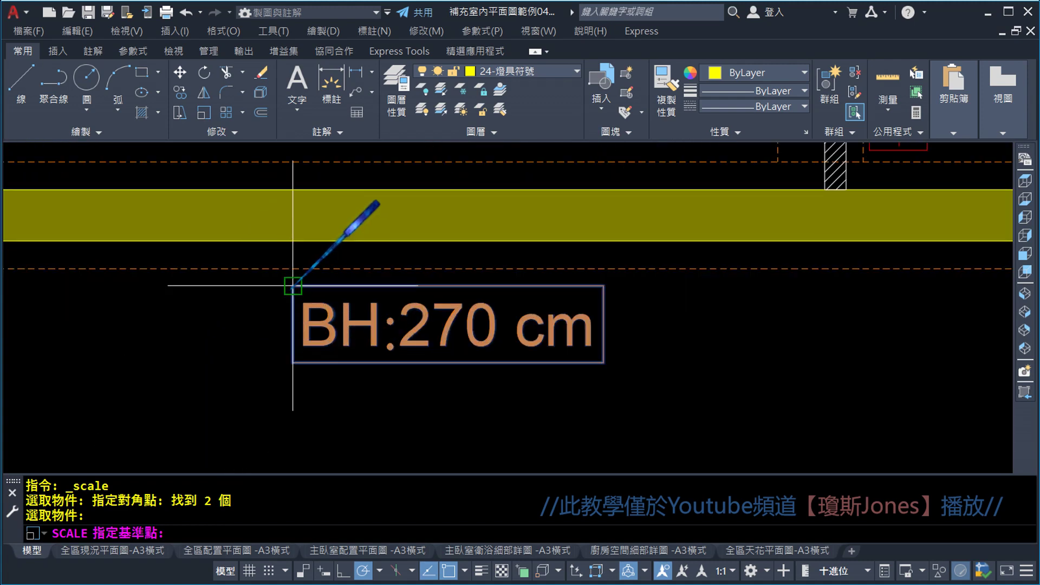
left_click(292, 286)
type("r")
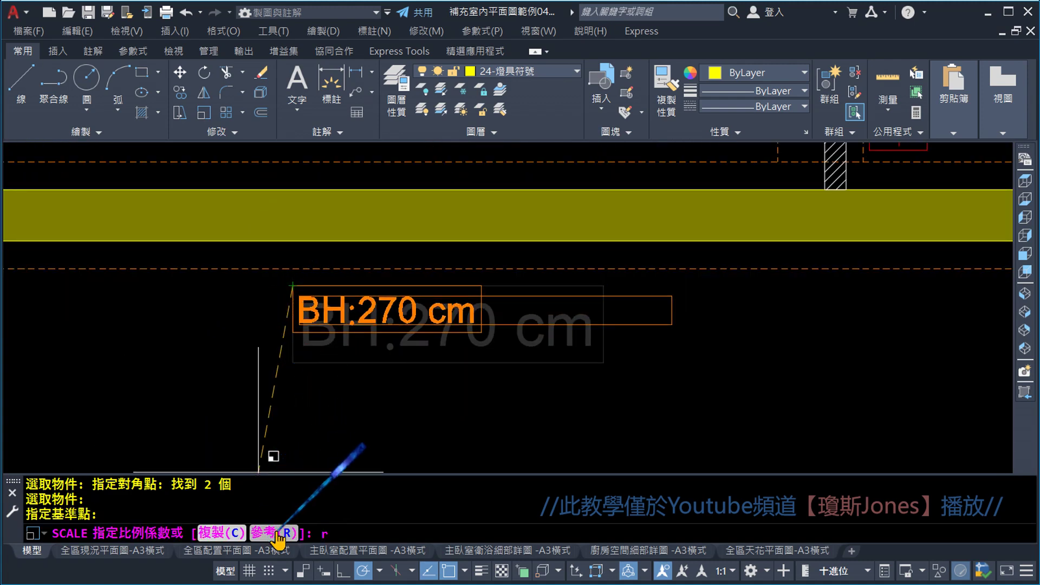
key("Return")
- Scale the label by reference so its length matches the BH:280 cm label
left_click(298, 375)
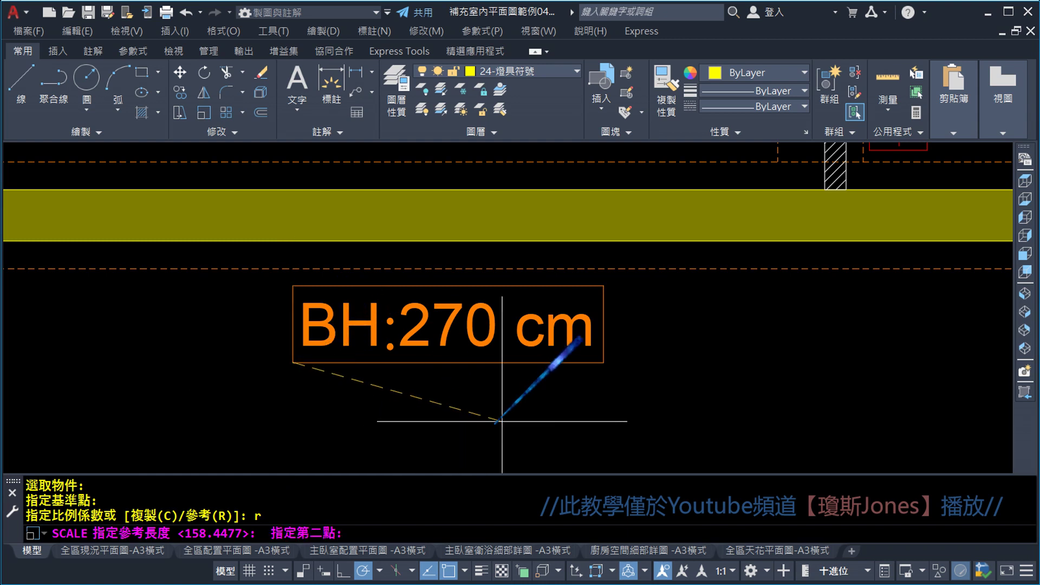
left_click(601, 362)
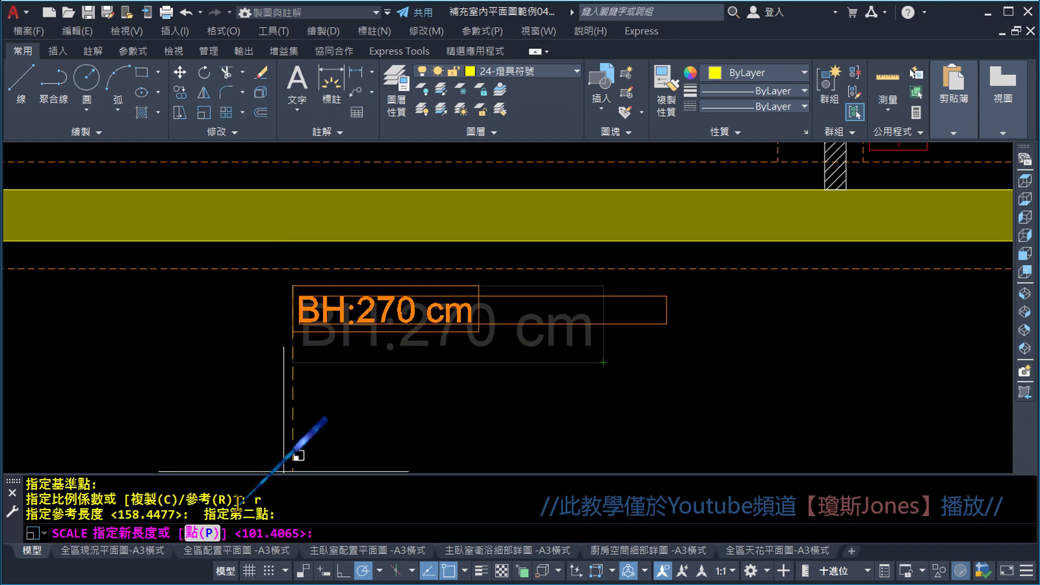
type("p")
key("Return")
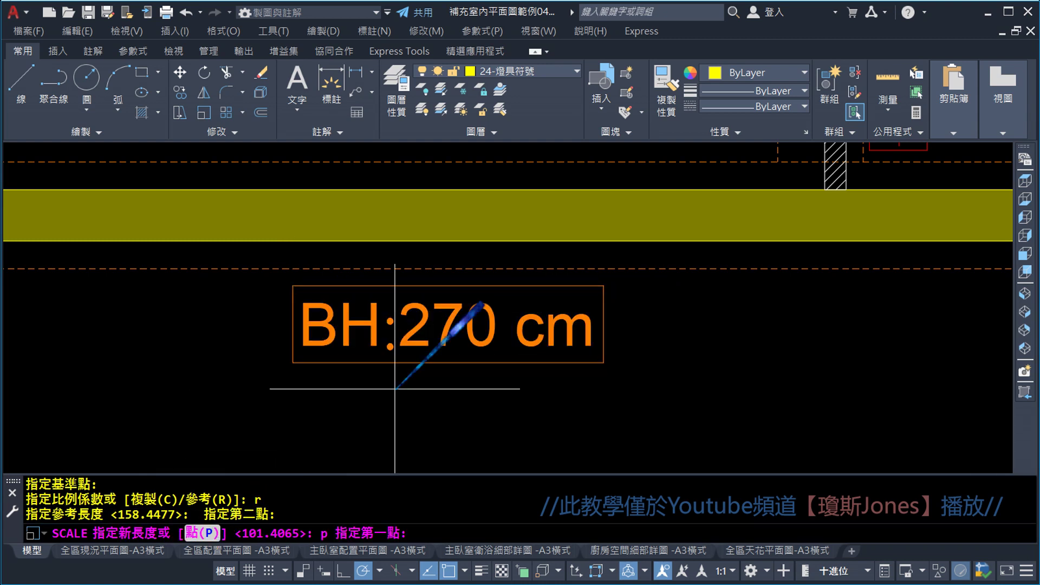
scroll(455, 325, "down", 3)
scroll(512, 382, "up", 2)
scroll(534, 212, "up", 4)
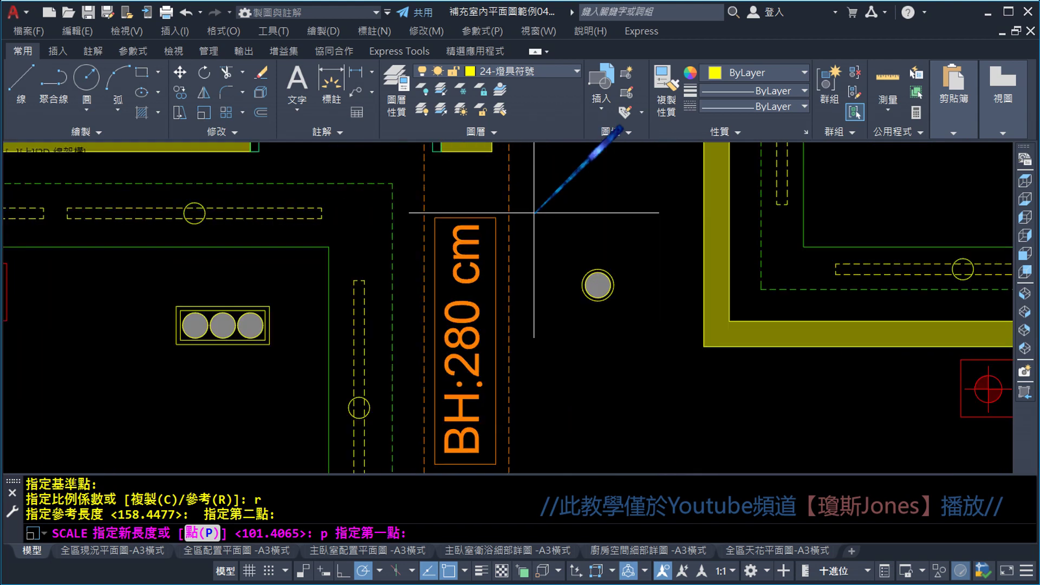
left_click(496, 217)
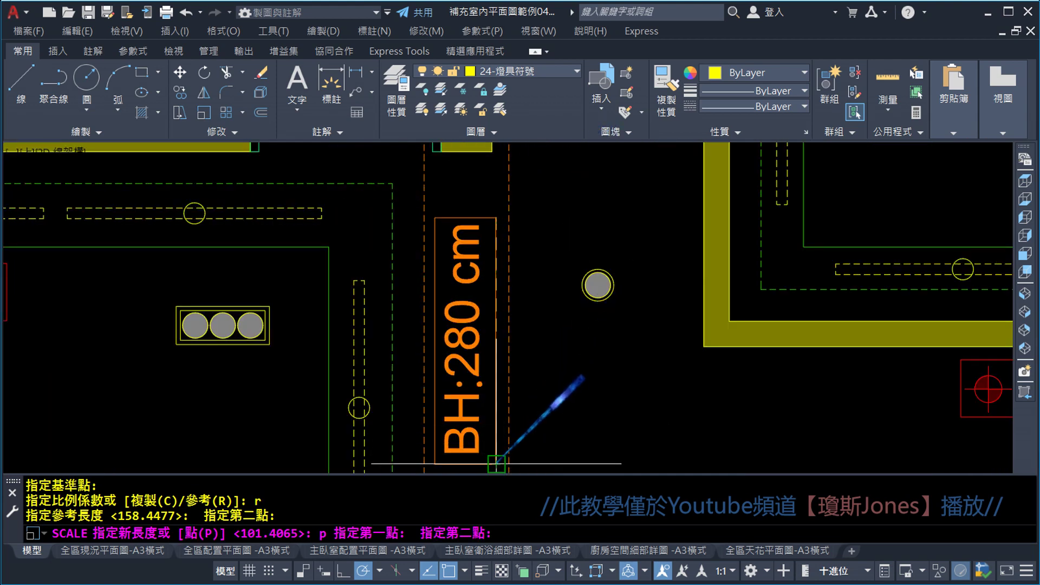
left_click(494, 464)
scroll(484, 291, "down", 5)
scroll(433, 325, "up", 2)
scroll(429, 391, "up", 2)
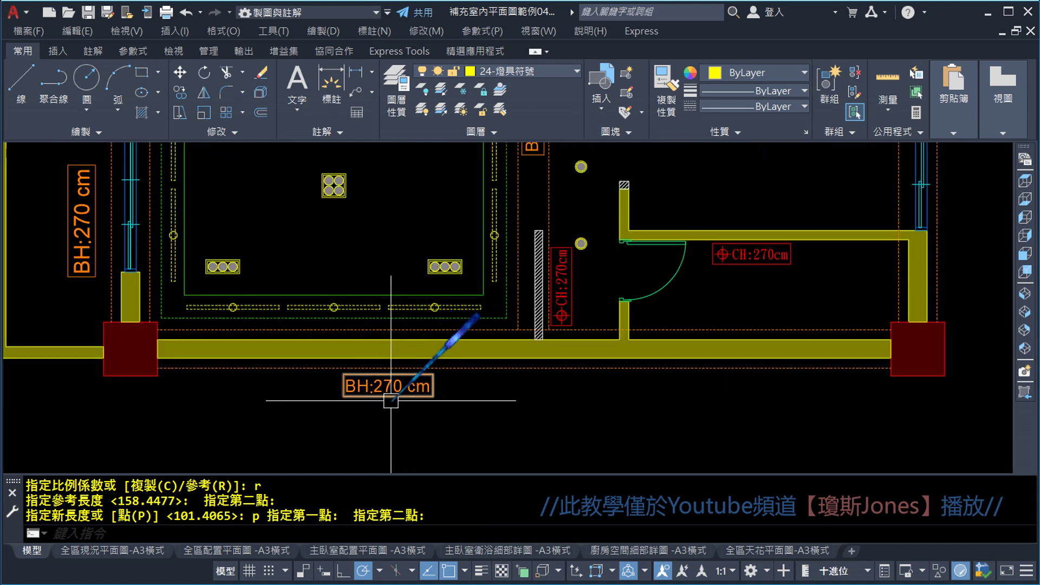
scroll(332, 434, "down", 1)
scroll(413, 378, "down", 2)
scroll(434, 352, "down", 2)
- Copy the resized BH:270 cm label onto the top wall
scroll(446, 343, "up", 1)
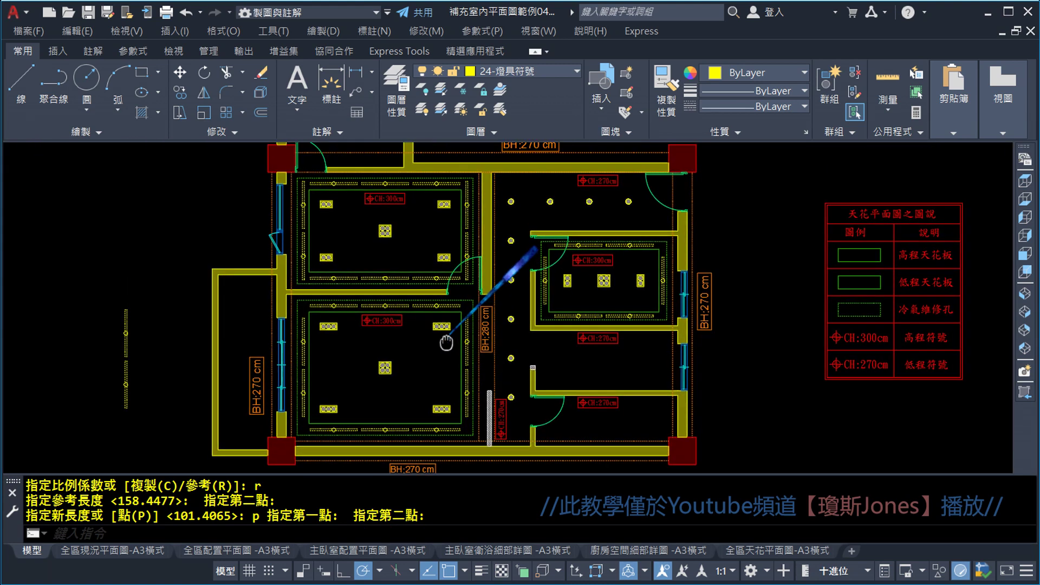
scroll(433, 325, "up", 1)
scroll(406, 374, "up", 2)
scroll(342, 339, "up", 1)
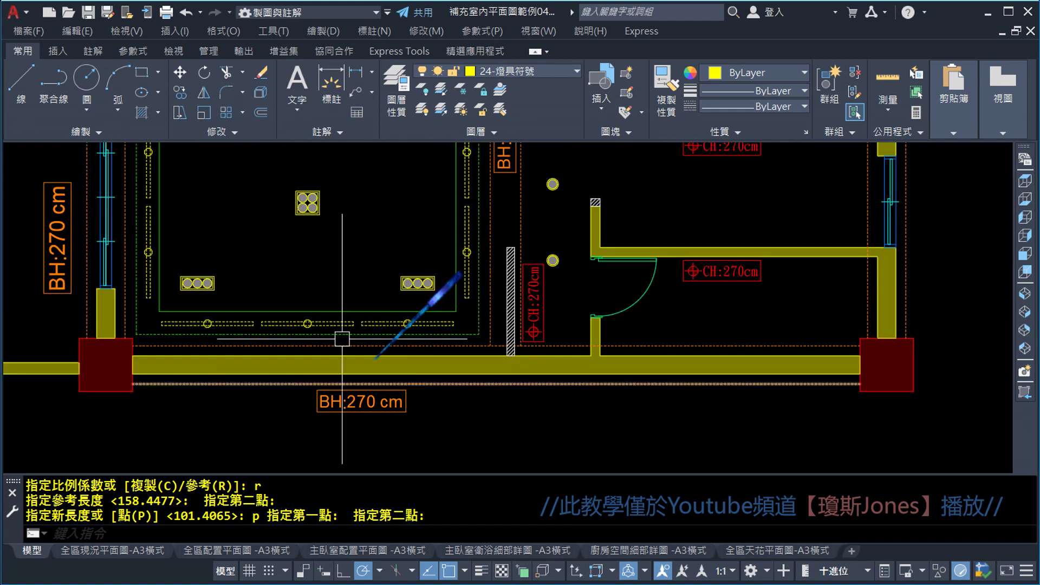
left_click(179, 93)
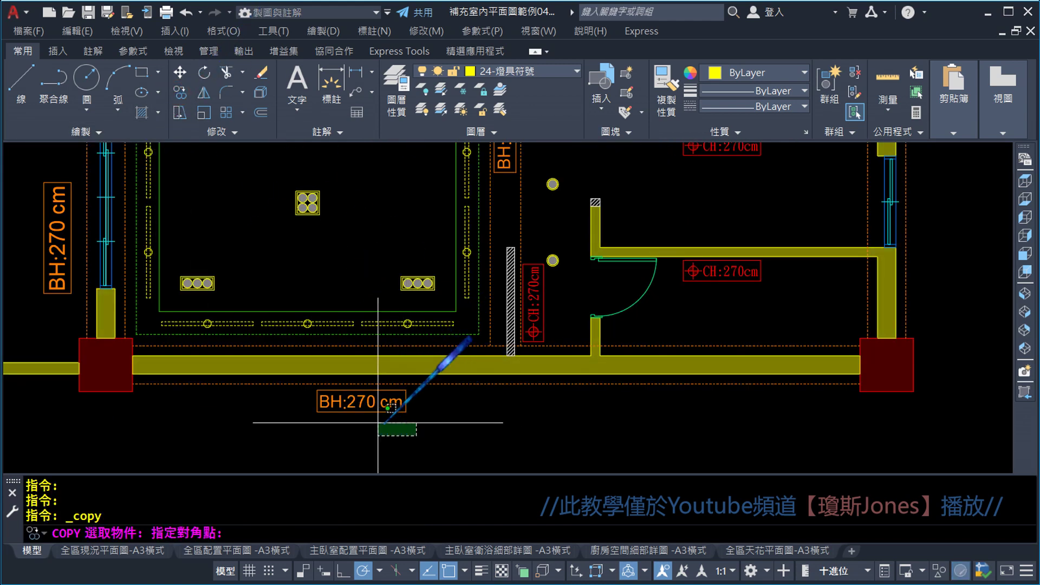
left_click(319, 398)
mouse_move(262, 395)
middle_mouse_down()
mouse_move(244, 424)
mouse_move(243, 405)
middle_mouse_up()
key("Return")
left_click(297, 420)
scroll(304, 419, "down", 3)
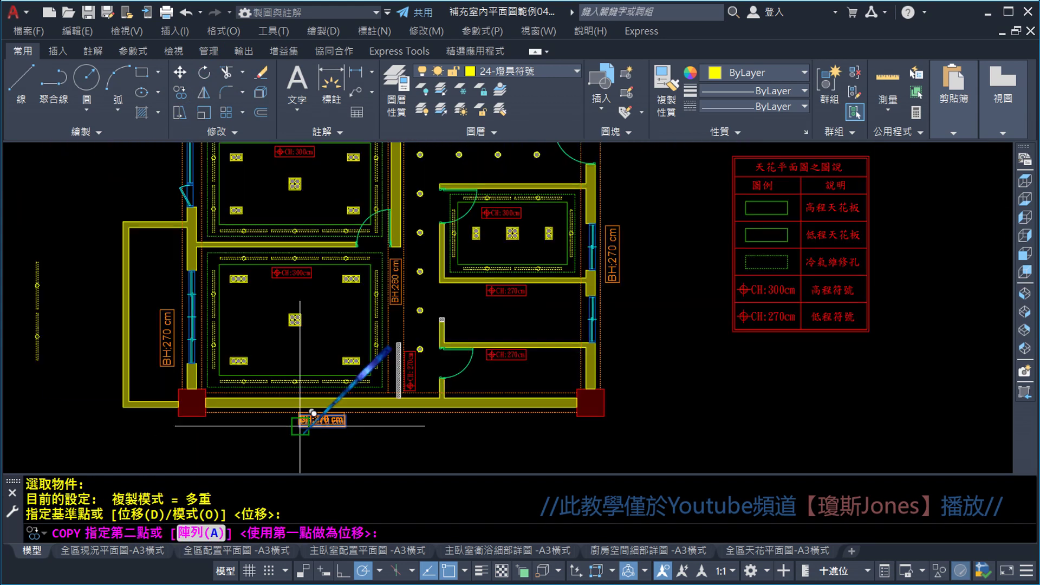
scroll(485, 265, "up", 2)
scroll(462, 167, "up", 4)
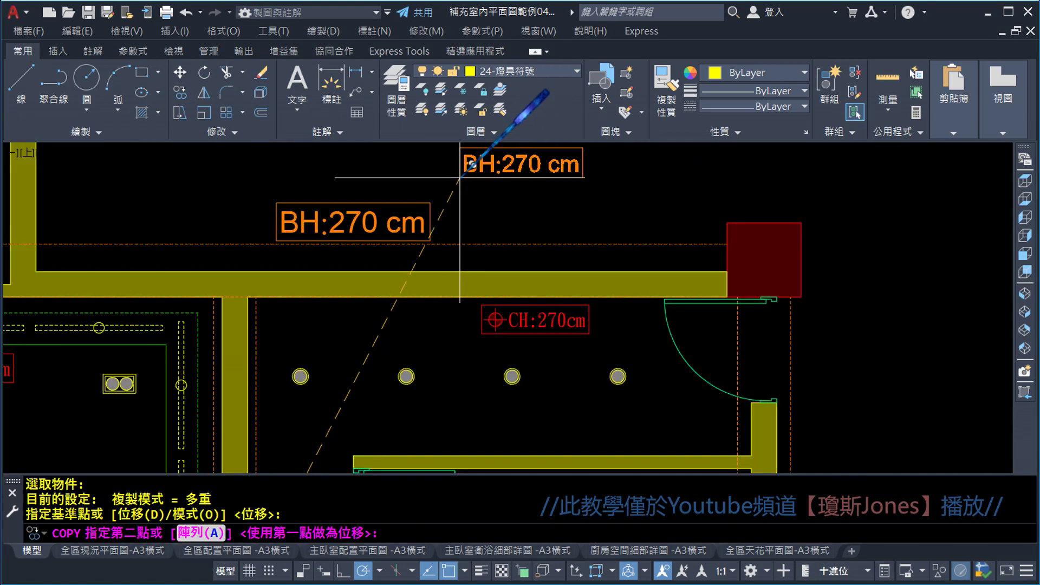
left_click(450, 237)
key("Escape")
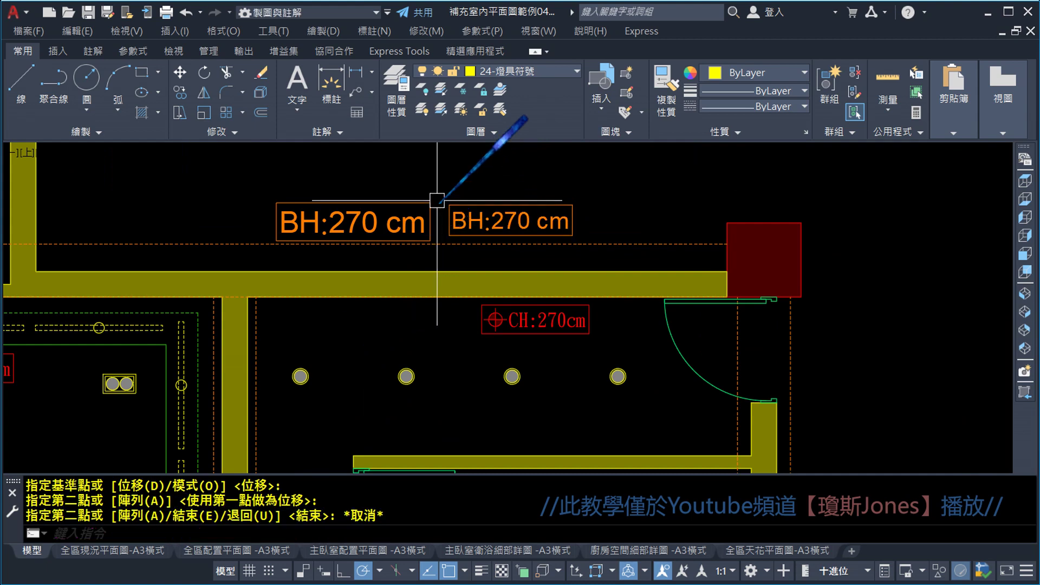
- Delete the oversized BH:270 cm label from the top wall
left_click(412, 180)
left_click(337, 205)
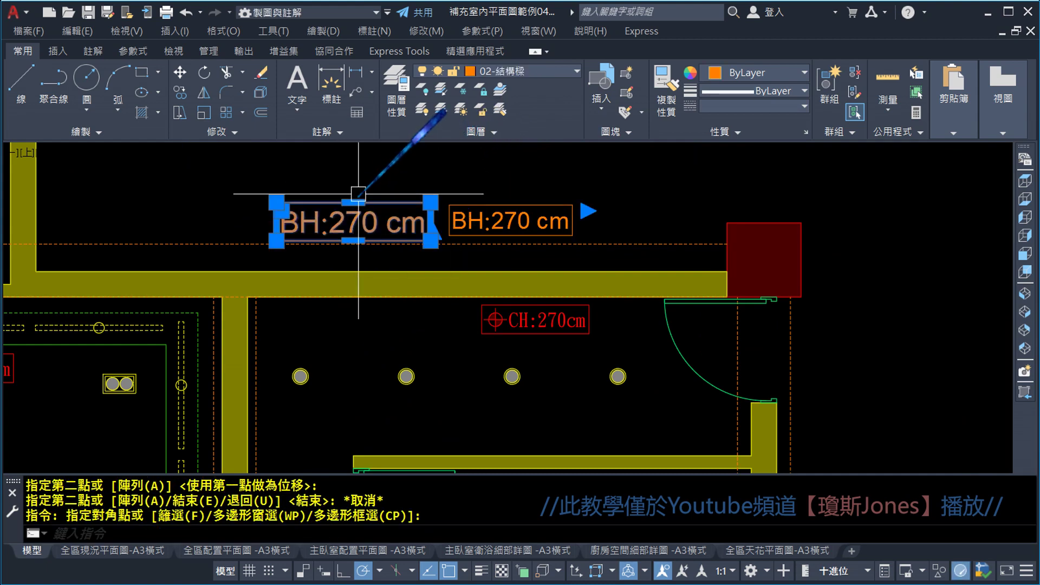
key("Delete")
scroll(360, 186, "down", 3)
scroll(348, 205, "down", 3)
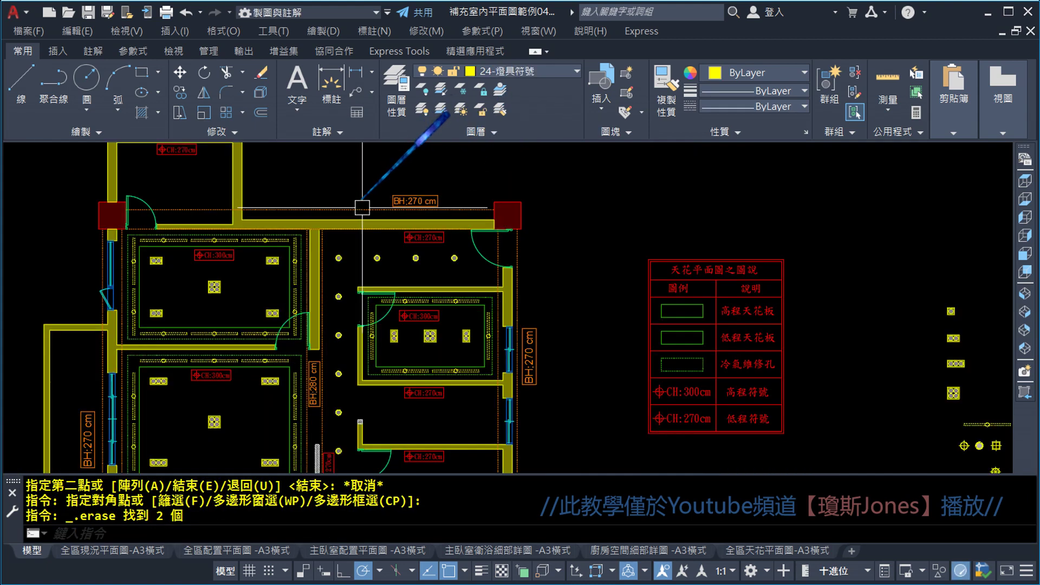
mouse_move(348, 204)
middle_mouse_down()
mouse_move(415, 330)
mouse_move(433, 302)
middle_mouse_up()
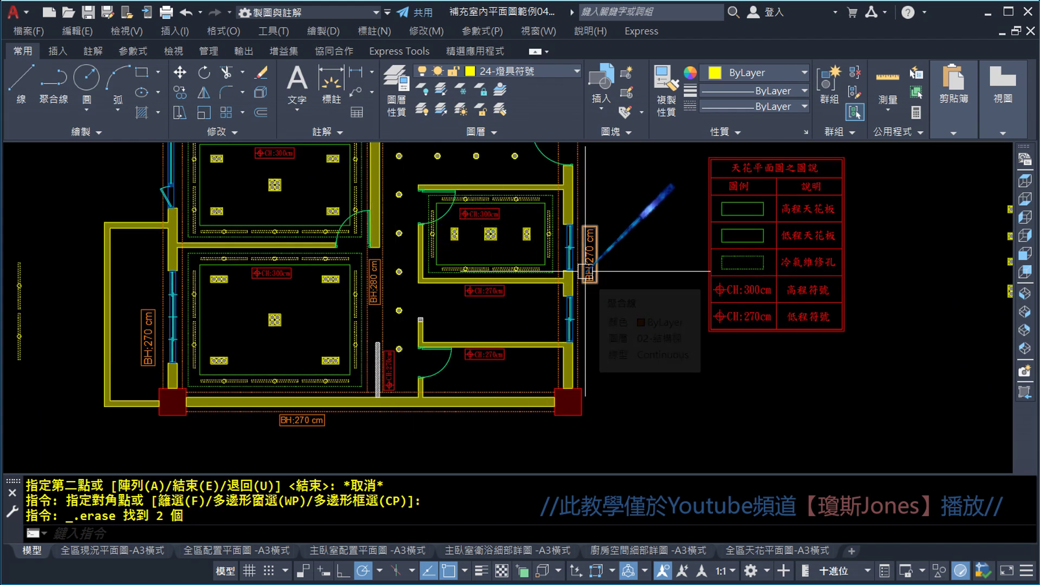
middle_click_drag(585, 273, 559, 288)
scroll(557, 346, "up", 1)
scroll(539, 344, "up", 2)
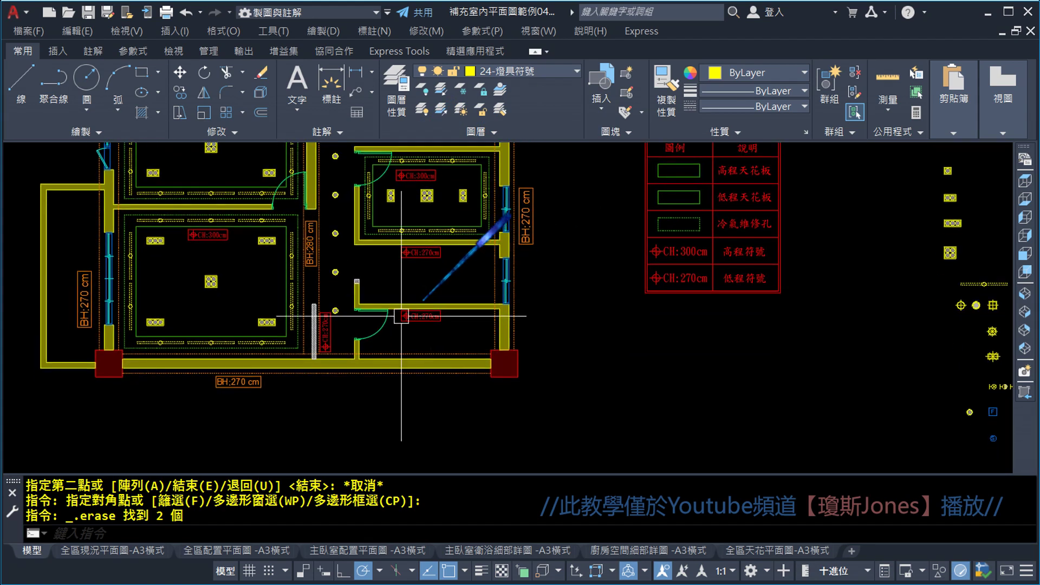
scroll(263, 428, "up", 2)
scroll(254, 204, "up", 1)
- Copy the BH:270 cm label toward the right side of the plan
left_click(180, 93)
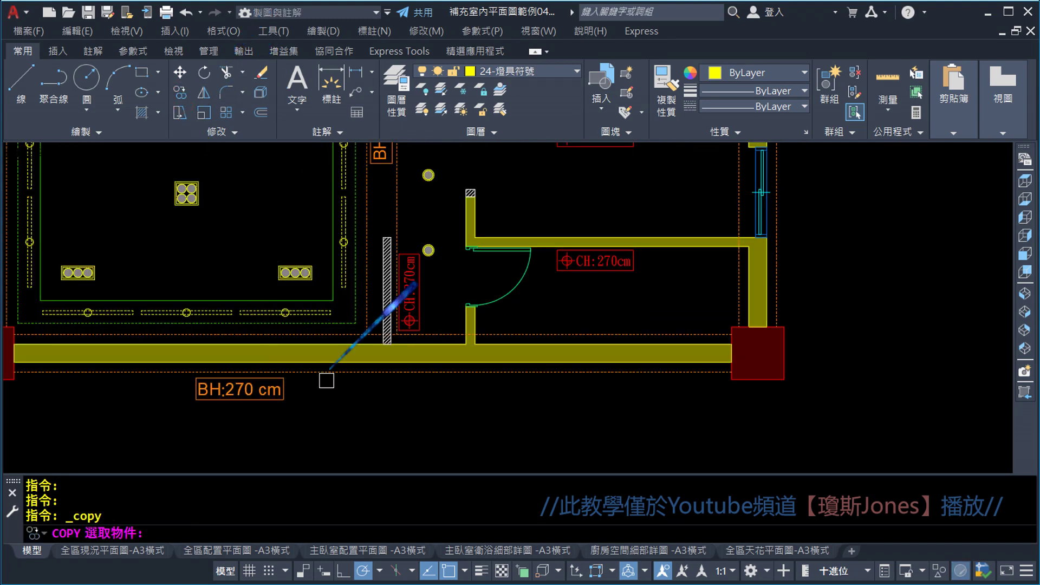
left_click(253, 407)
key("Return")
left_click(197, 400)
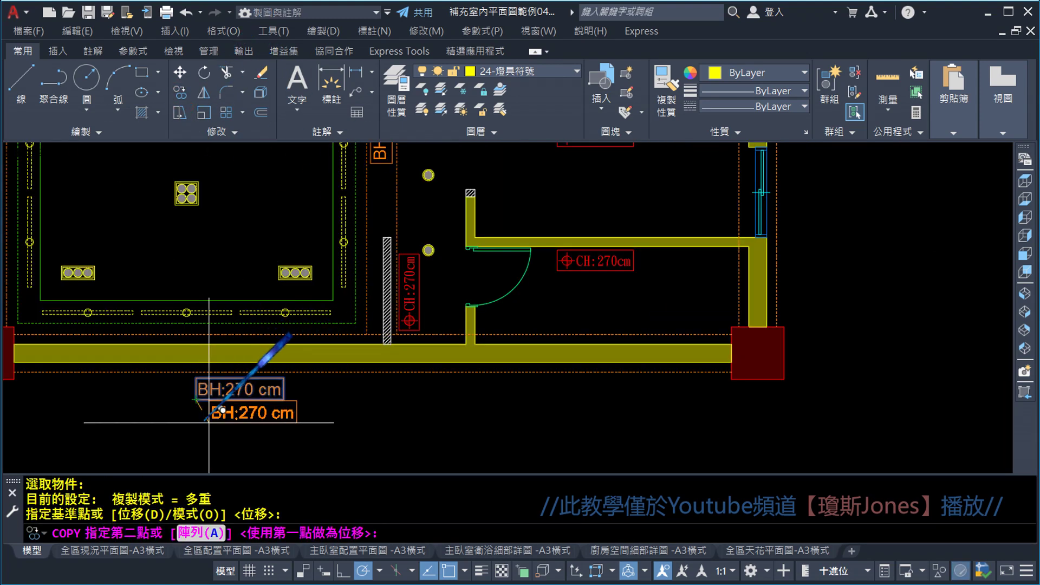
scroll(201, 422, "down", 1)
left_click(620, 303)
key("Return")
scroll(670, 255, "up", 2)
scroll(719, 243, "up", 2)
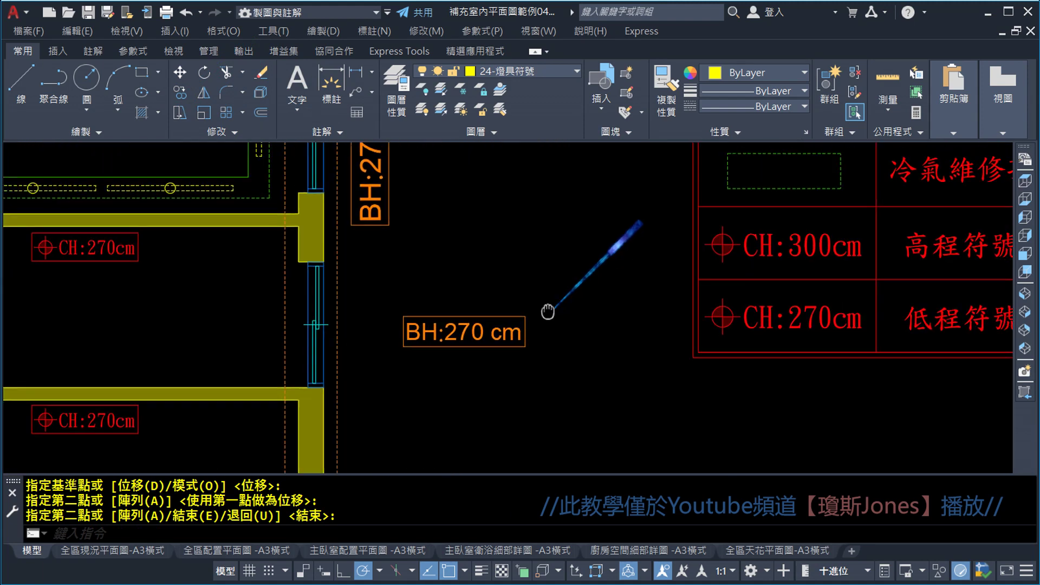
- Rotate the copied BH:270 cm label 90° to vertical
left_click(203, 72)
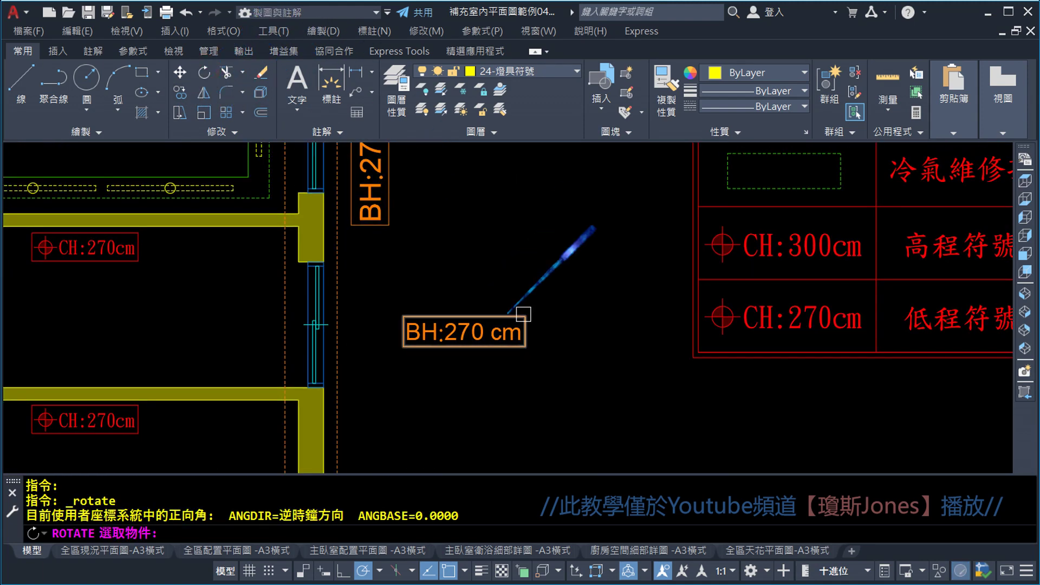
left_click(569, 349)
left_click(401, 292)
left_click(404, 345)
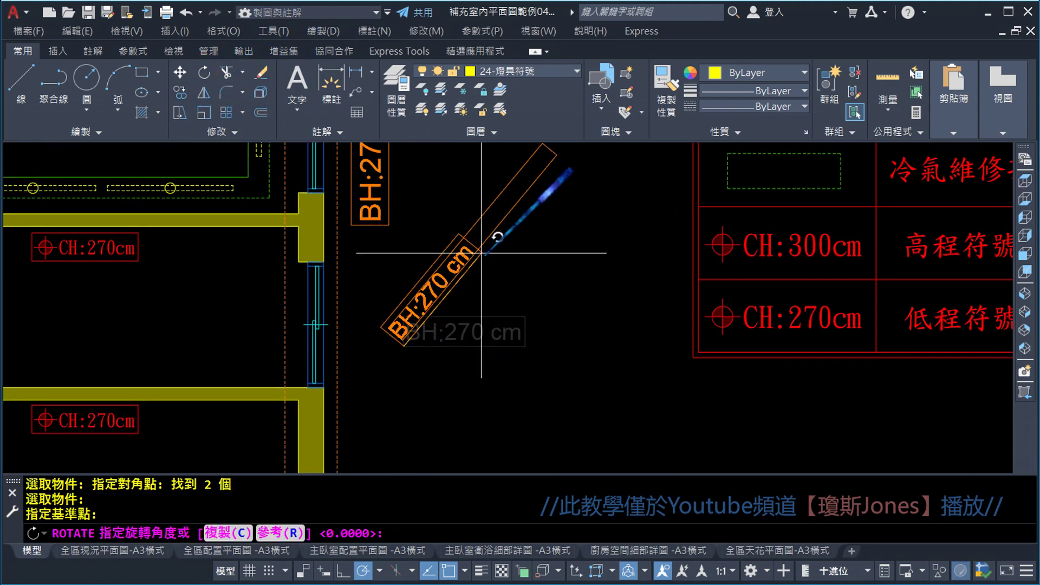
left_click(410, 221)
middle_click_drag(449, 222, 454, 401)
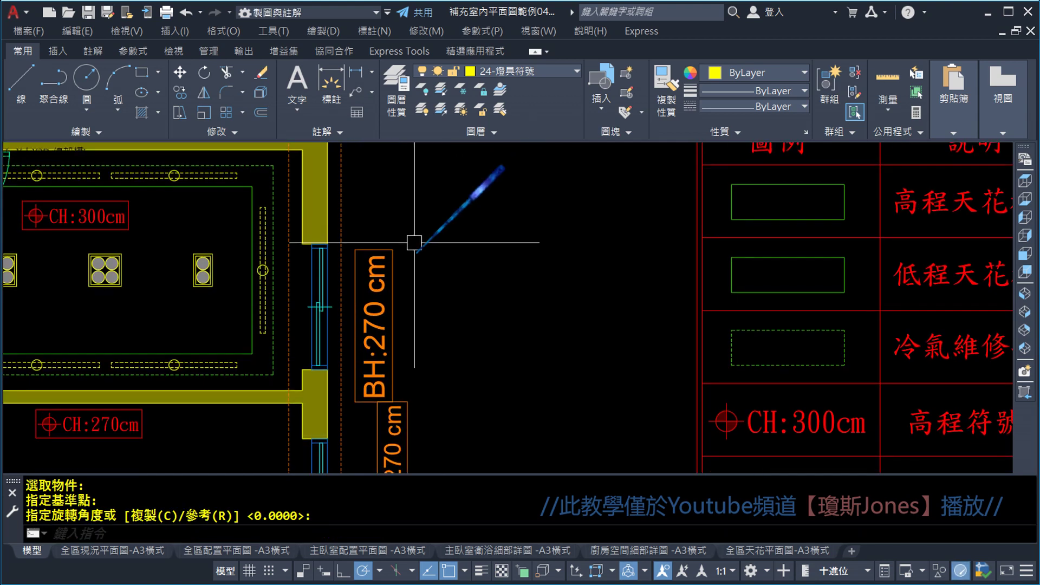
left_click(411, 239)
left_click(411, 217)
key("Escape")
key("Escape")
key("Escape")
- Erase the leftover duplicate BH:270 cm label
left_click(260, 72)
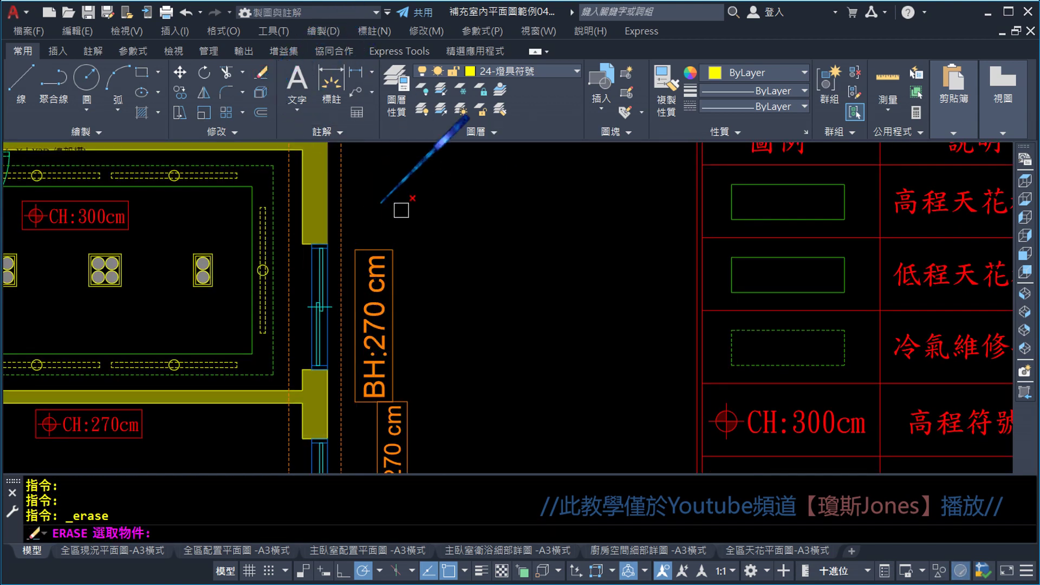
left_click(427, 216)
left_click(368, 284)
scroll(407, 267, "down", 1)
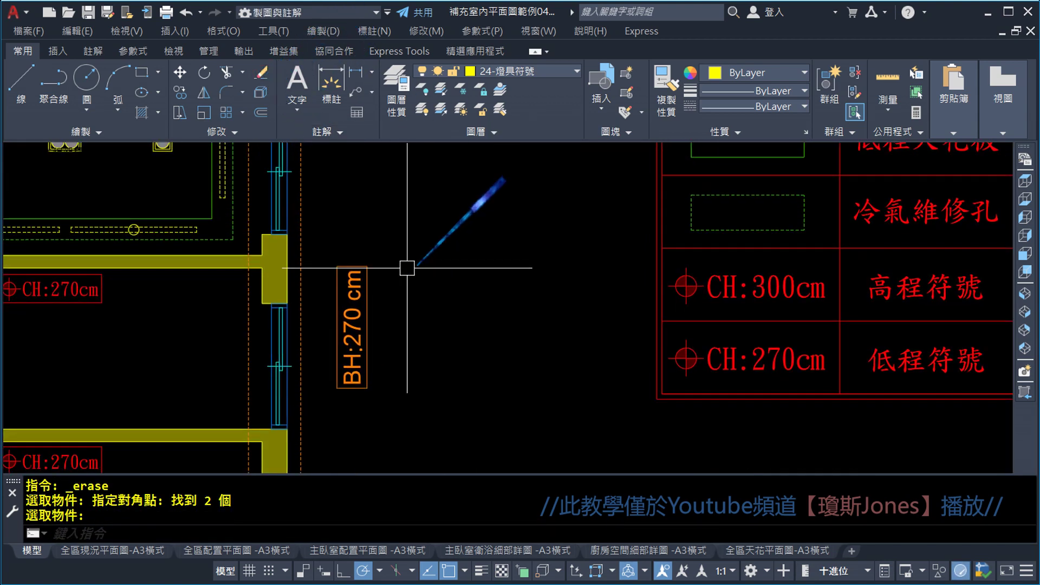
- Move the vertical BH:270 cm label beside the right outer wall
left_click(180, 72)
left_click(431, 235)
left_click(328, 428)
key("Return")
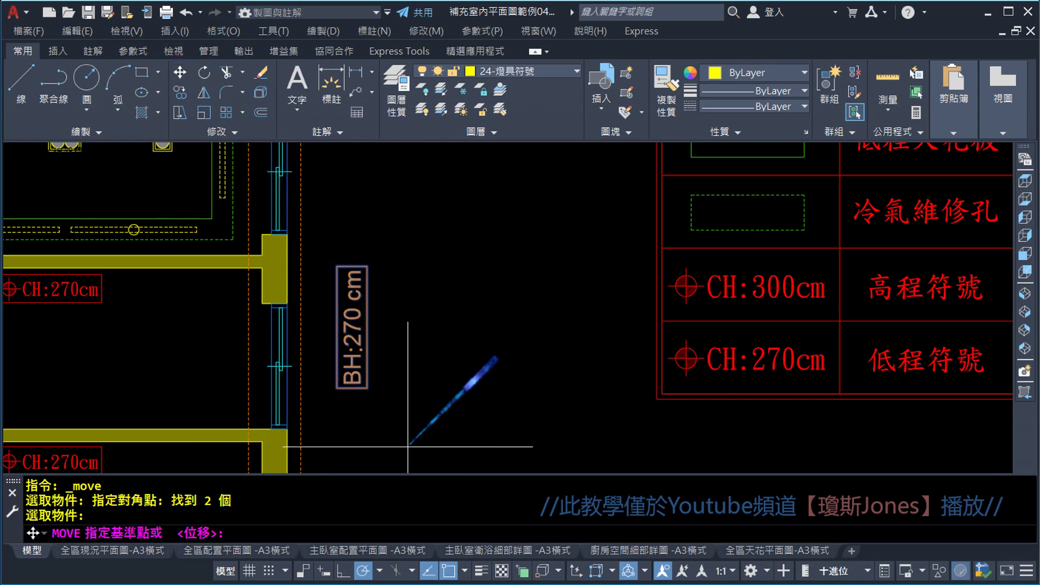
left_click(409, 440)
left_click(385, 439)
scroll(411, 379, "down", 2)
scroll(428, 352, "down", 2)
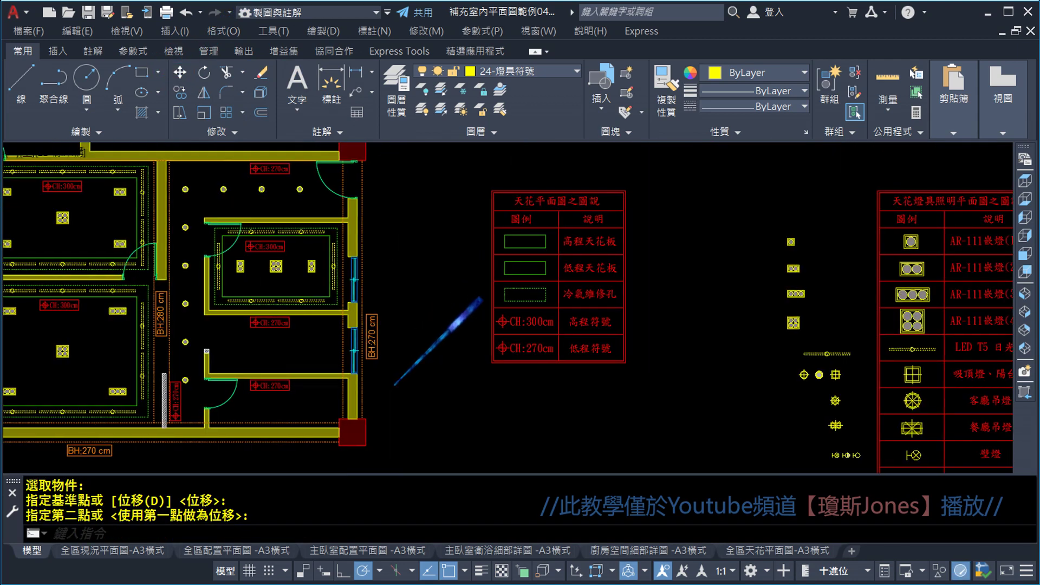
middle_click_drag(536, 397, 582, 391)
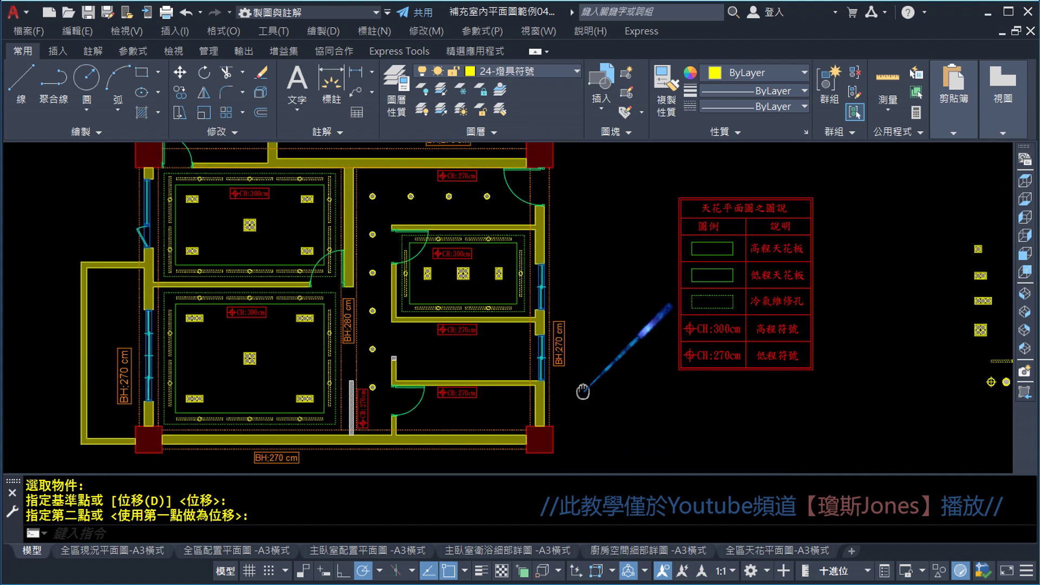
- Erase the stray oversized BH:270 cm label on the left
left_click(261, 72)
scroll(103, 402, "up", 3)
scroll(102, 401, "up", 2)
left_click(233, 233)
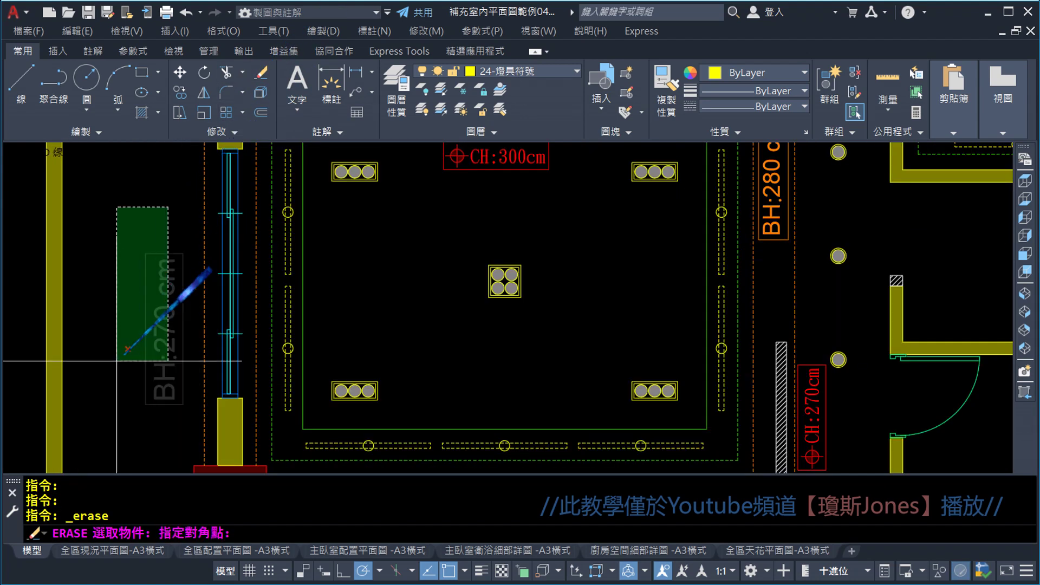
left_click(134, 285)
scroll(133, 284, "down", 3)
middle_click_drag(216, 322, 198, 362)
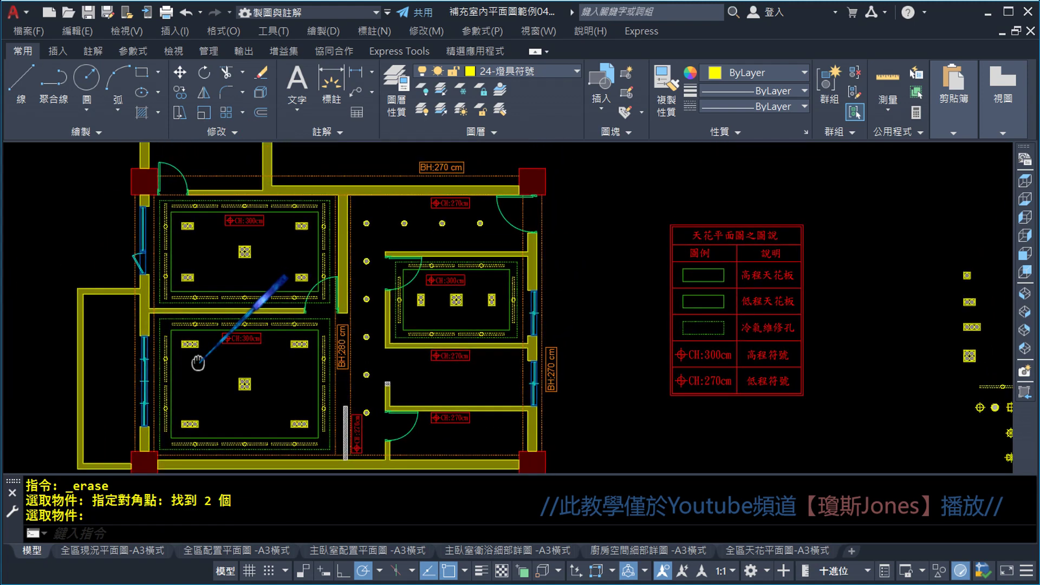
- Copy the vertical right-wall BH:270 cm label onto the left outer wall
left_click(179, 92)
scroll(569, 396, "up", 3)
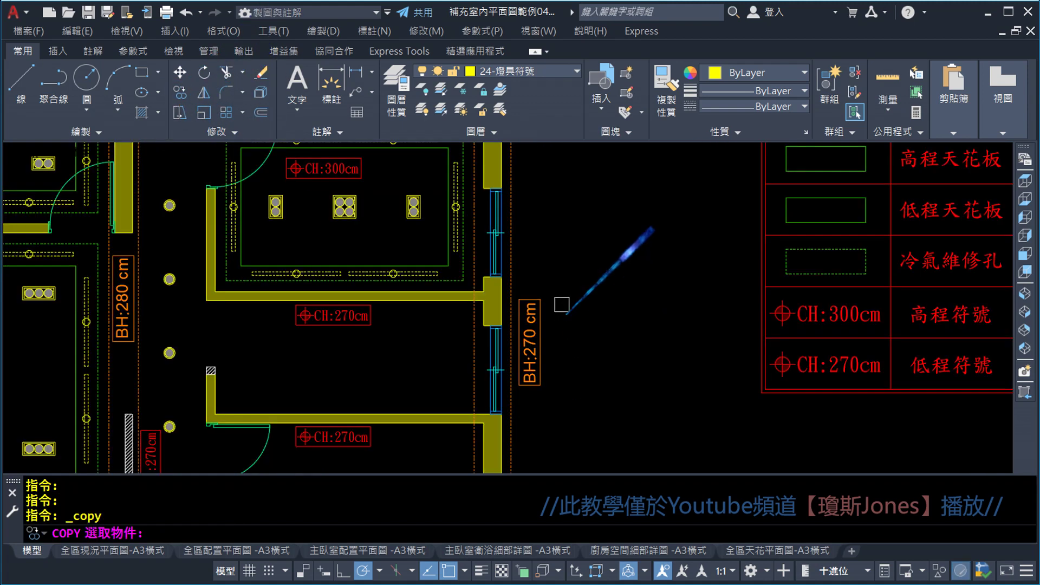
left_click(559, 263)
left_click(525, 408)
key("Return")
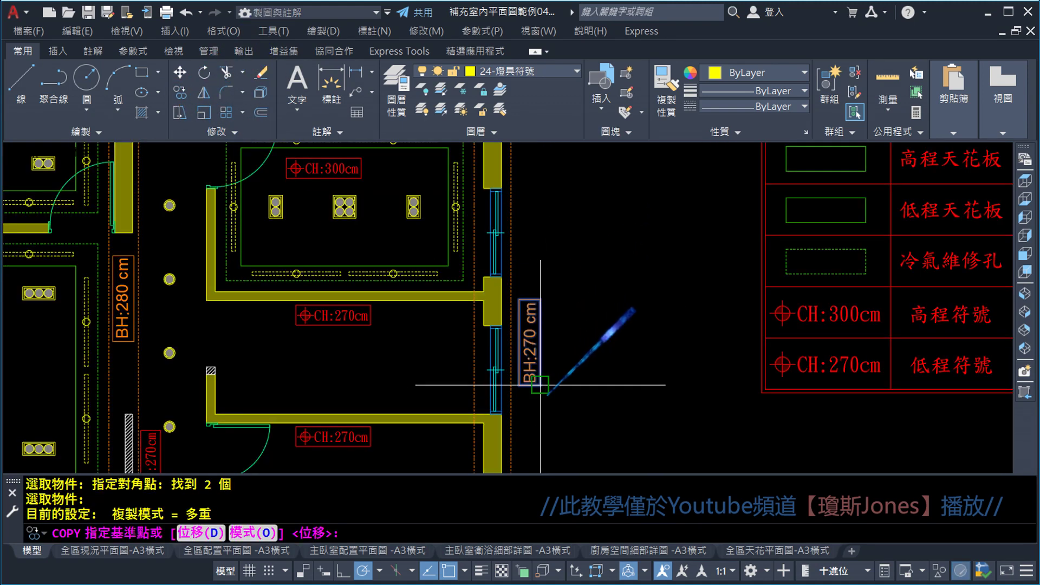
left_click(536, 393)
scroll(531, 379, "down", 3)
scroll(336, 381, "up", 5)
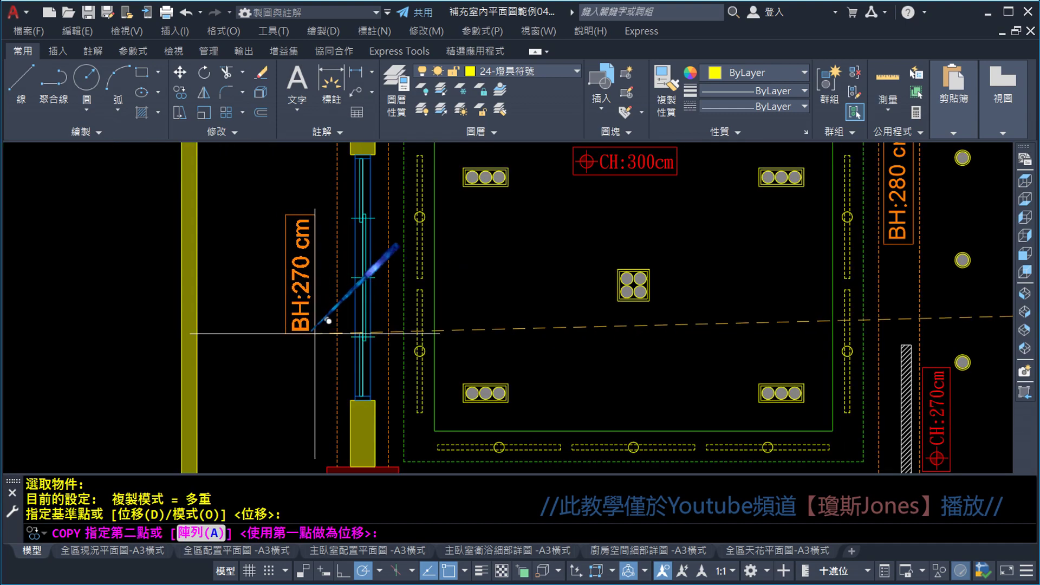
left_click(272, 349)
scroll(272, 348, "down", 5)
key("Escape")
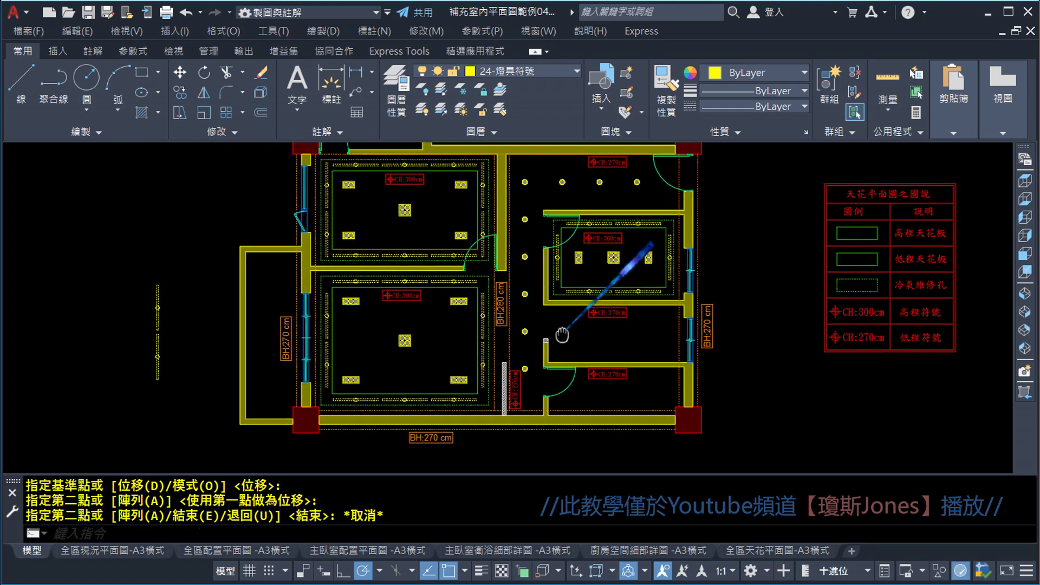
middle_click_drag(520, 379, 502, 407)
scroll(402, 312, "down", 2)
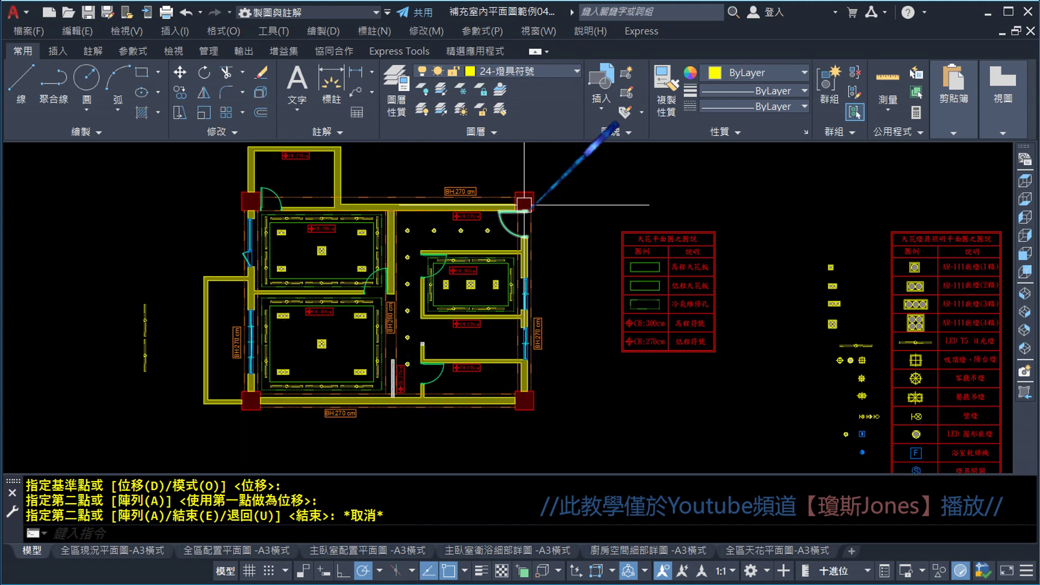
middle_click_drag(287, 189, 288, 204)
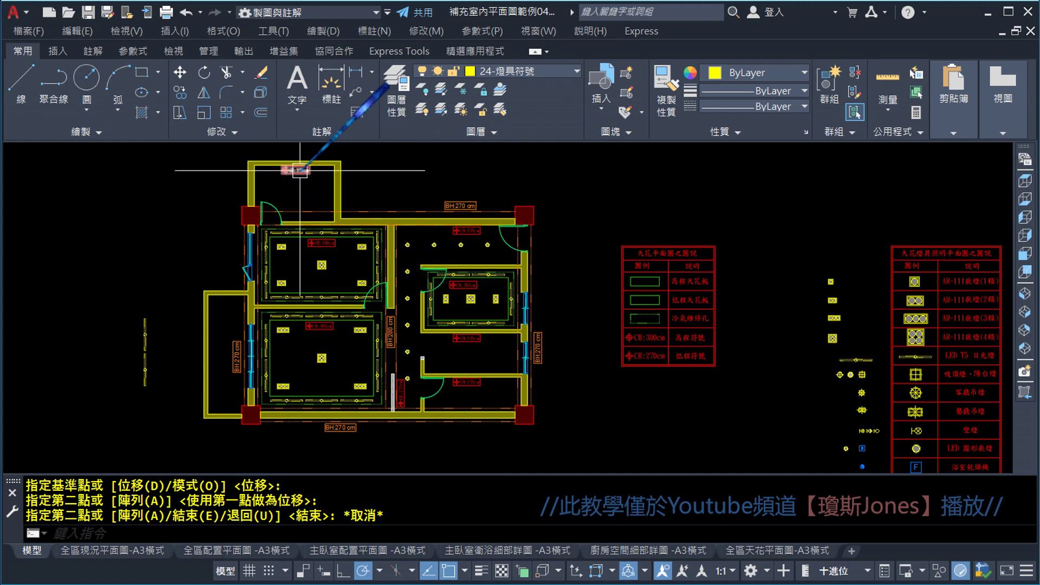
scroll(332, 242, "up", 4)
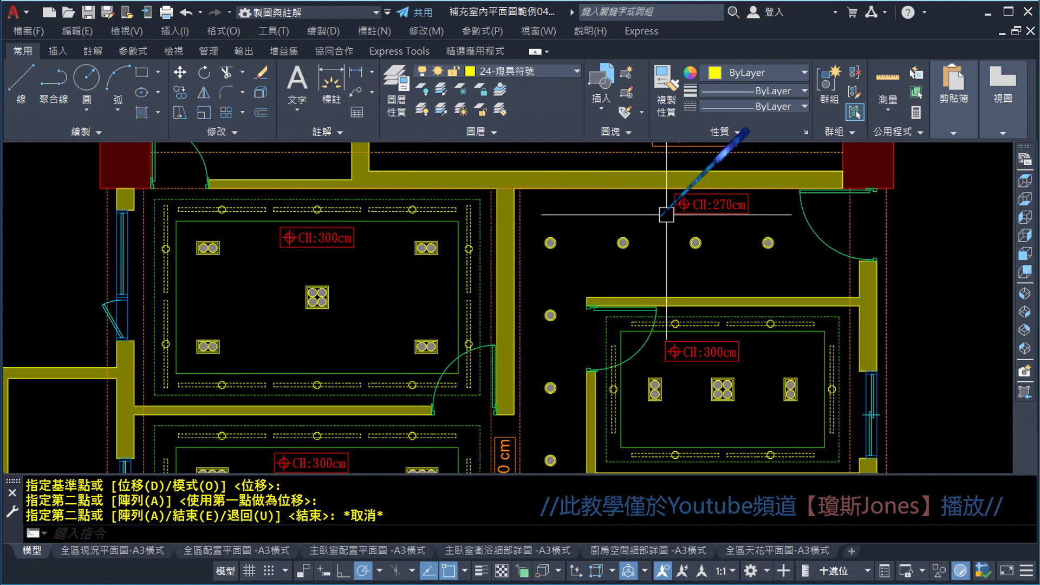
middle_click_drag(666, 325, 623, 339)
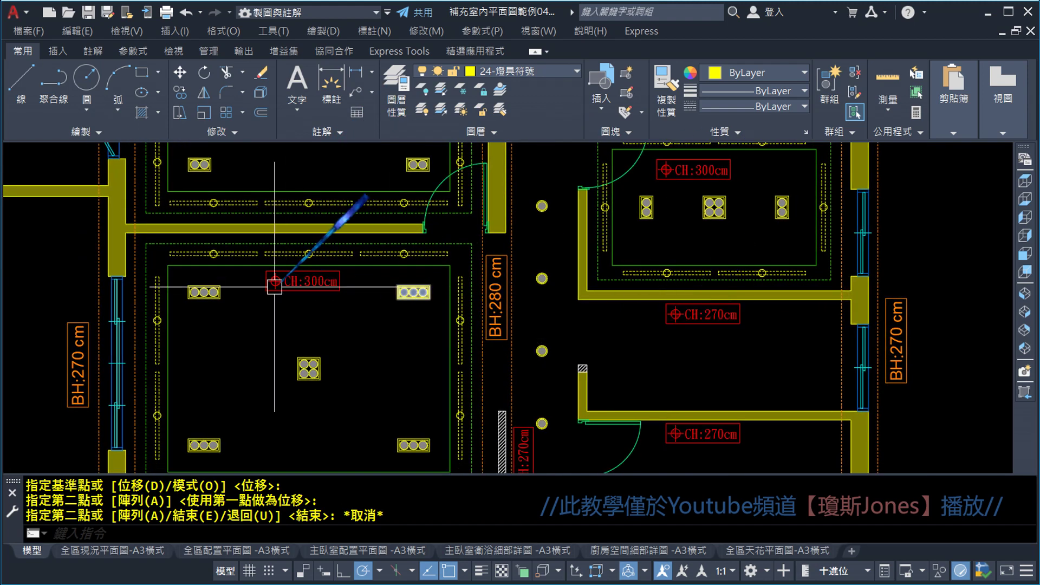
scroll(274, 283, "down", 3)
middle_click_drag(533, 289, 537, 334)
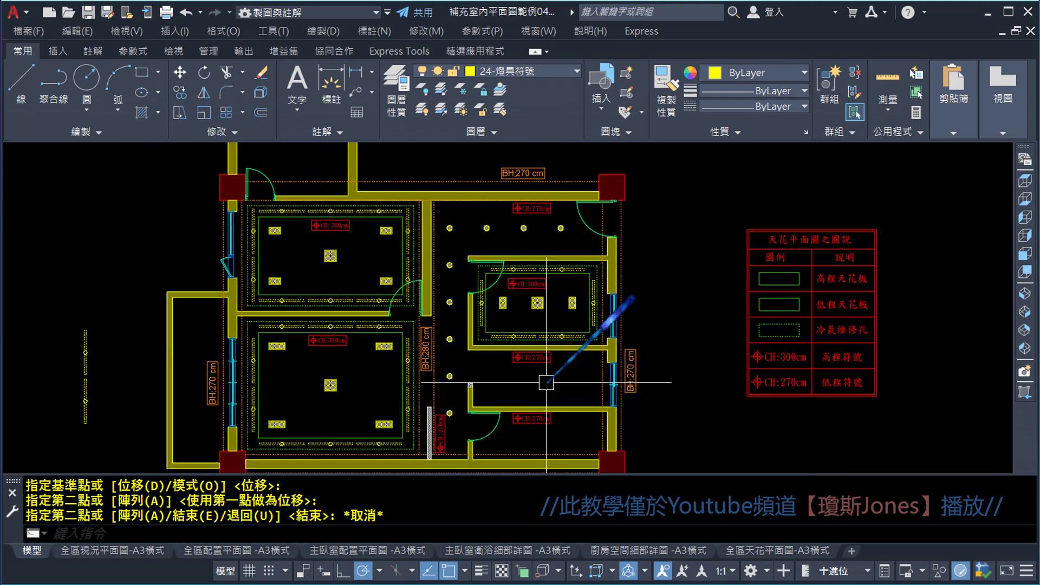
scroll(481, 421, "up", 2)
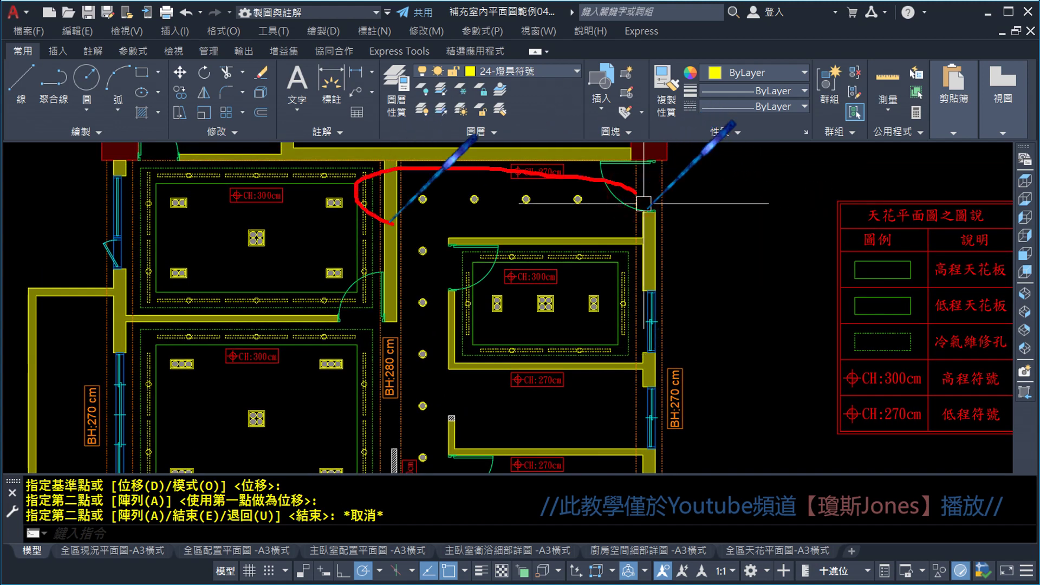
scroll(623, 217, "down", 1)
scroll(566, 249, "down", 1)
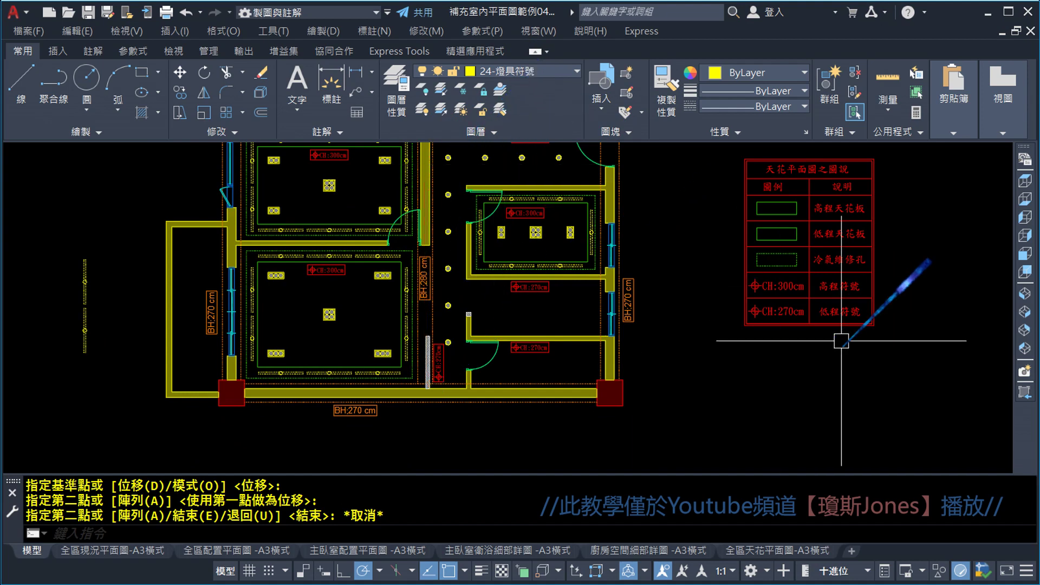
middle_click_drag(841, 342, 367, 252)
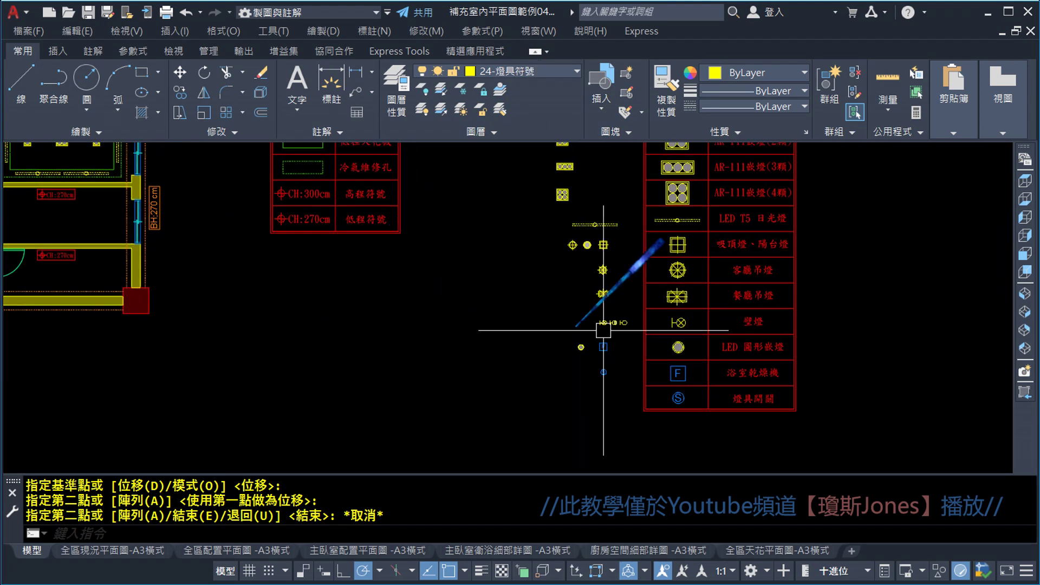
scroll(673, 349, "up", 3)
scroll(672, 339, "up", 3)
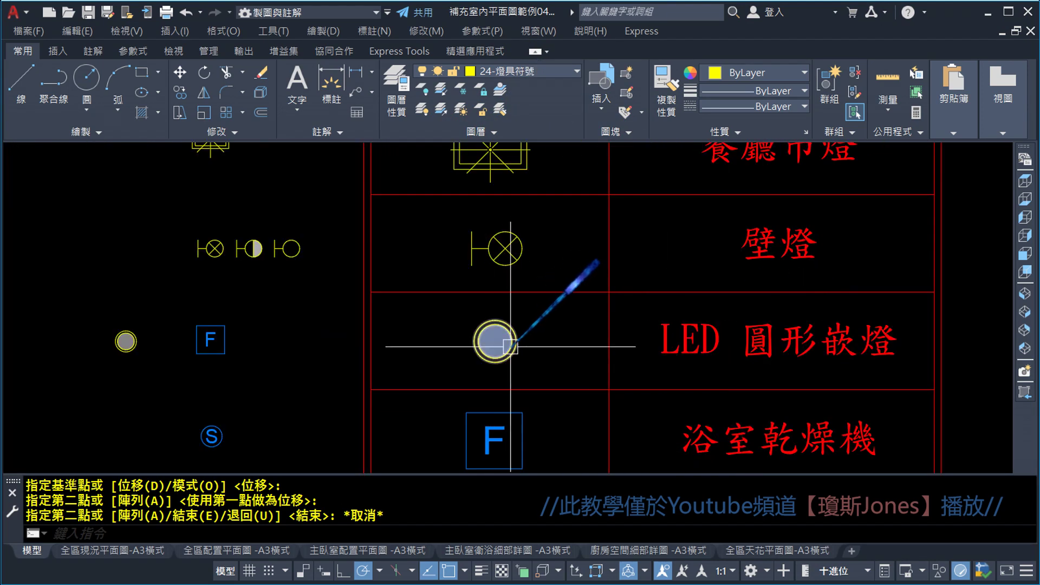
scroll(515, 352, "down", 2)
scroll(569, 379, "down", 2)
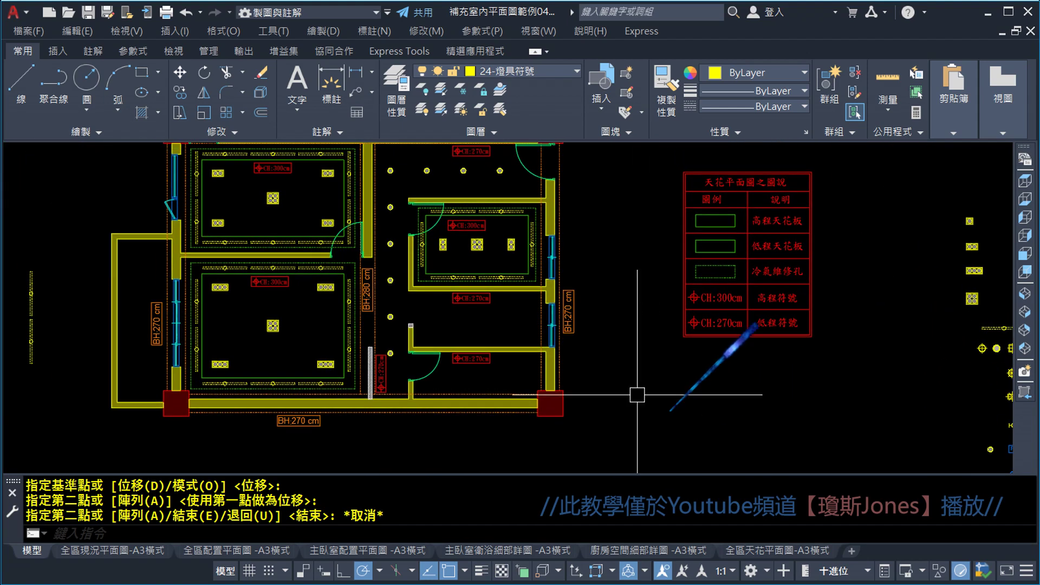
scroll(481, 316, "up", 2)
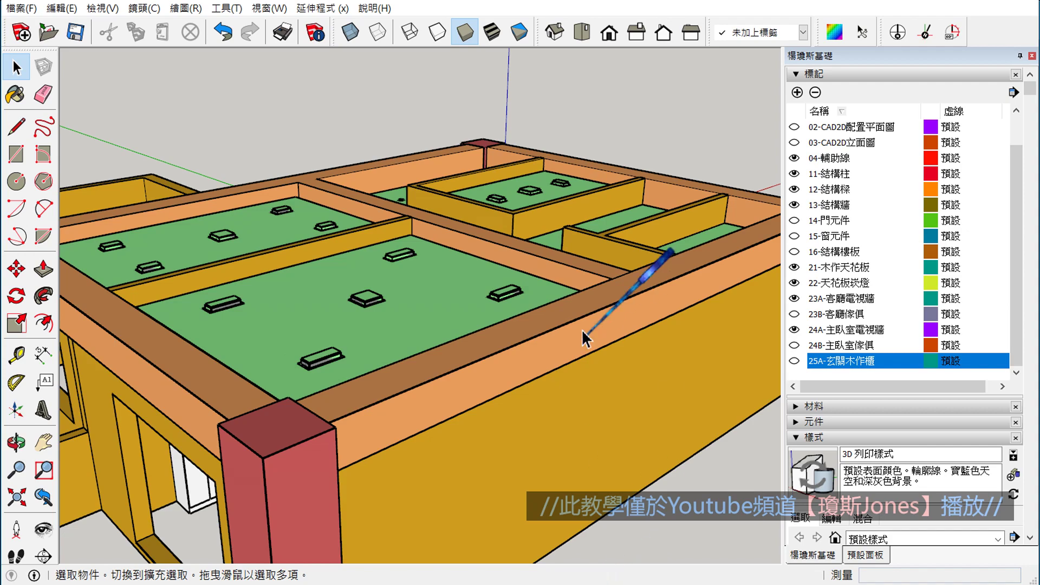
- Set the ceiling model to a straight top view with Parallel Projection
mouse_move(585, 339)
middle_mouse_down()
mouse_move(612, 300)
mouse_move(558, 403)
mouse_move(565, 251)
middle_mouse_up()
key("space")
middle_click_drag(593, 352, 623, 385)
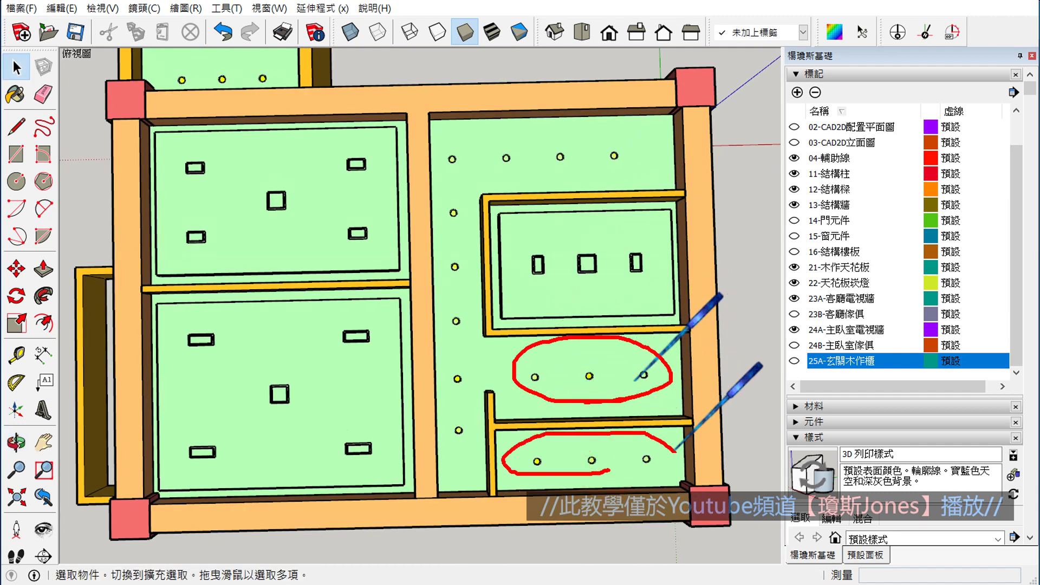
left_click(578, 35)
left_click(144, 8)
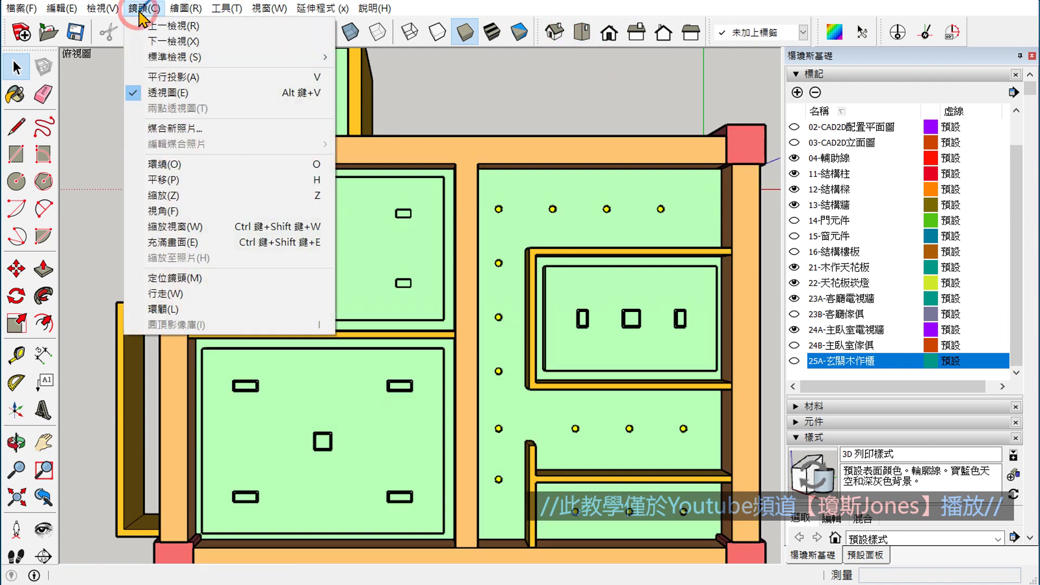
left_click(162, 74)
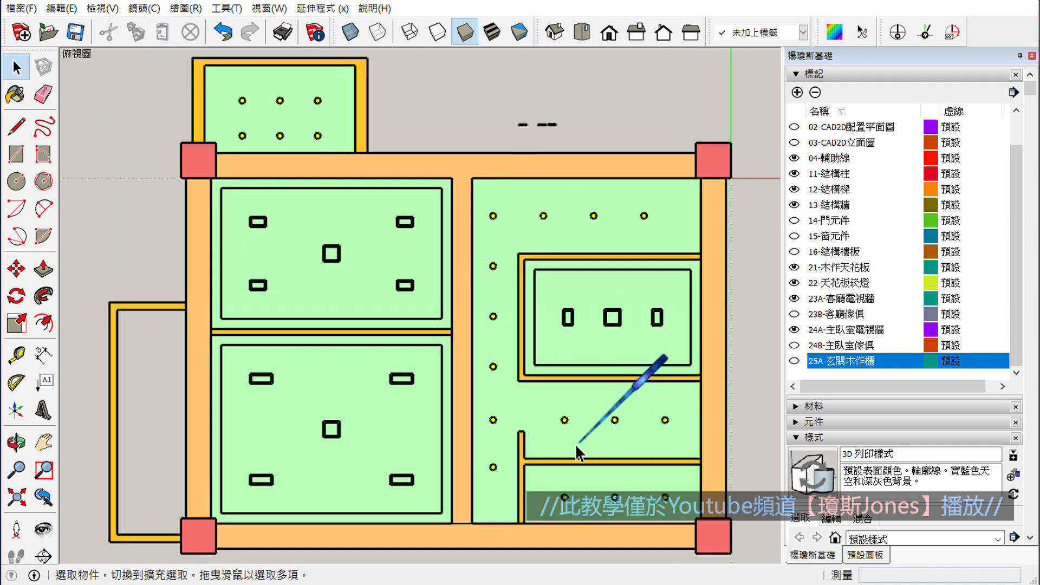
- Zoom into the corridor and sketch its width arrow and a line through the downlight row
scroll(602, 456, "up", 2)
scroll(611, 461, "down", 3)
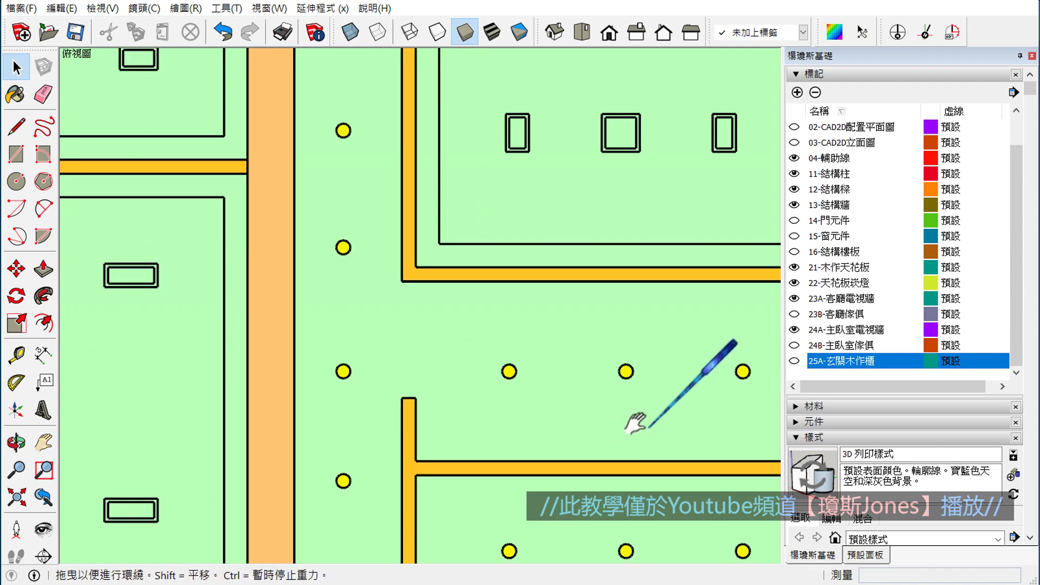
scroll(483, 344, "up", 3)
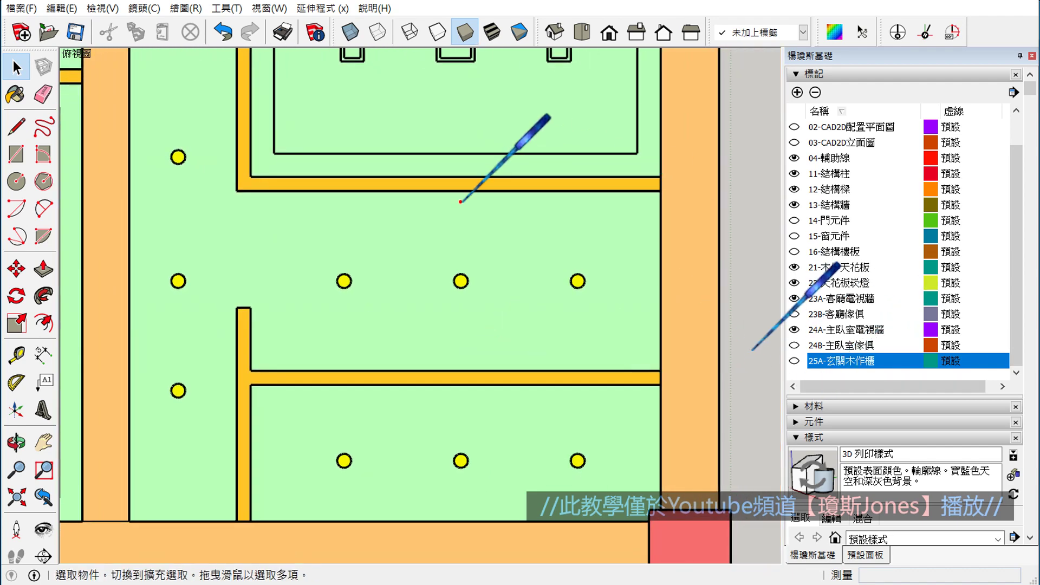
left_click_drag(458, 199, 486, 339)
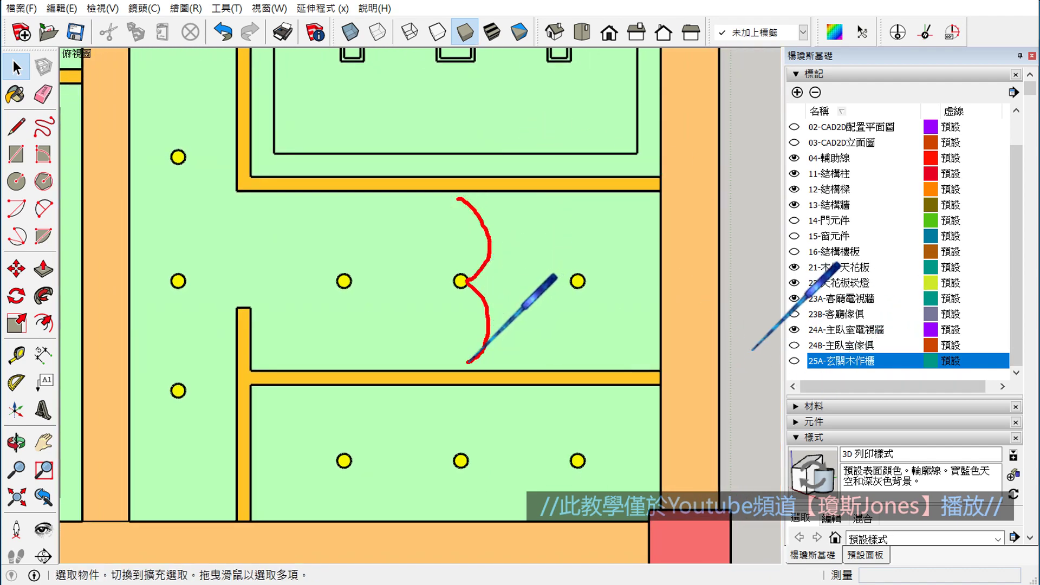
mouse_move(624, 199)
left_mouse_down()
mouse_move(626, 373)
mouse_move(643, 349)
left_mouse_up()
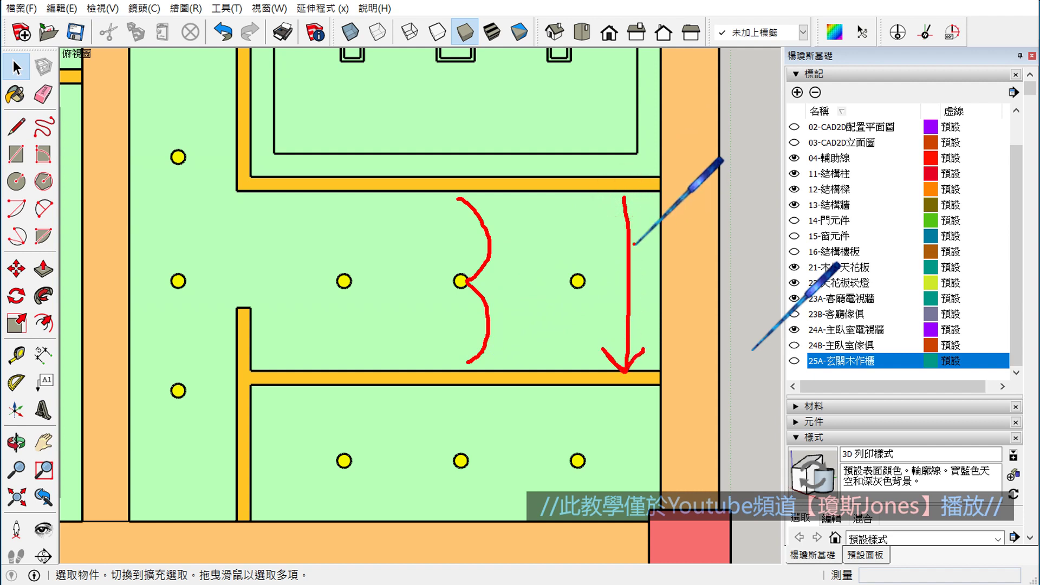
left_click_drag(624, 199, 655, 221)
left_click_drag(190, 282, 719, 276)
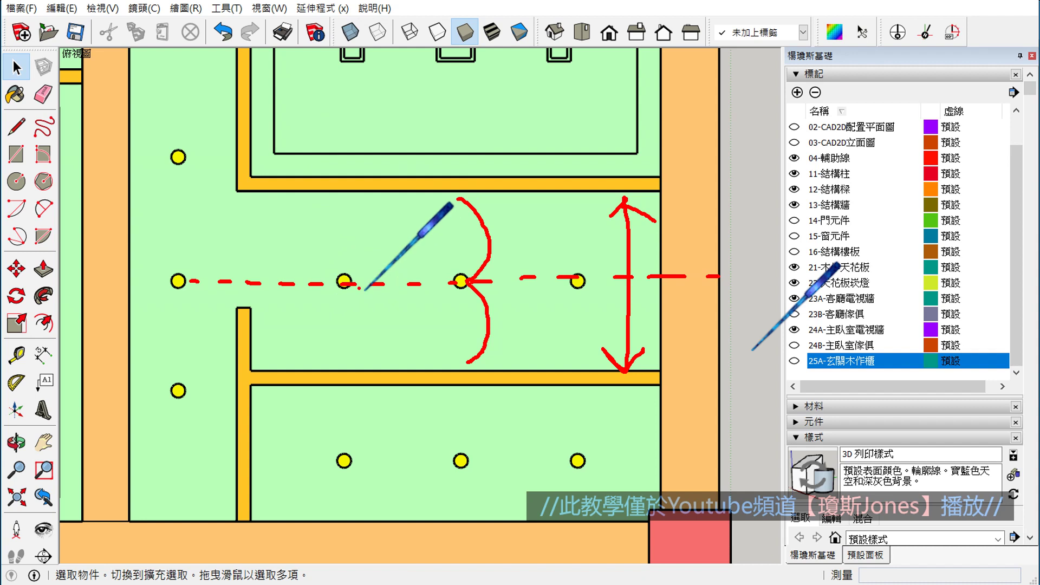
- Sketch vertical construction lines at the wall corners and write the first spacing figure
left_click(252, 181)
left_click_drag(252, 185, 255, 382)
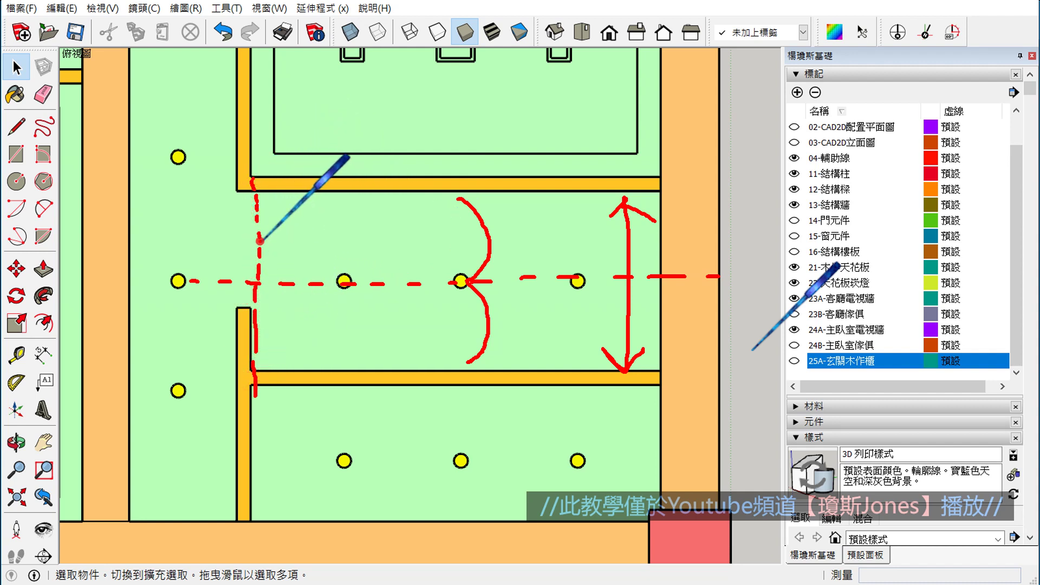
mouse_move(260, 238)
left_mouse_down()
mouse_move(311, 242)
mouse_move(296, 250)
left_mouse_up()
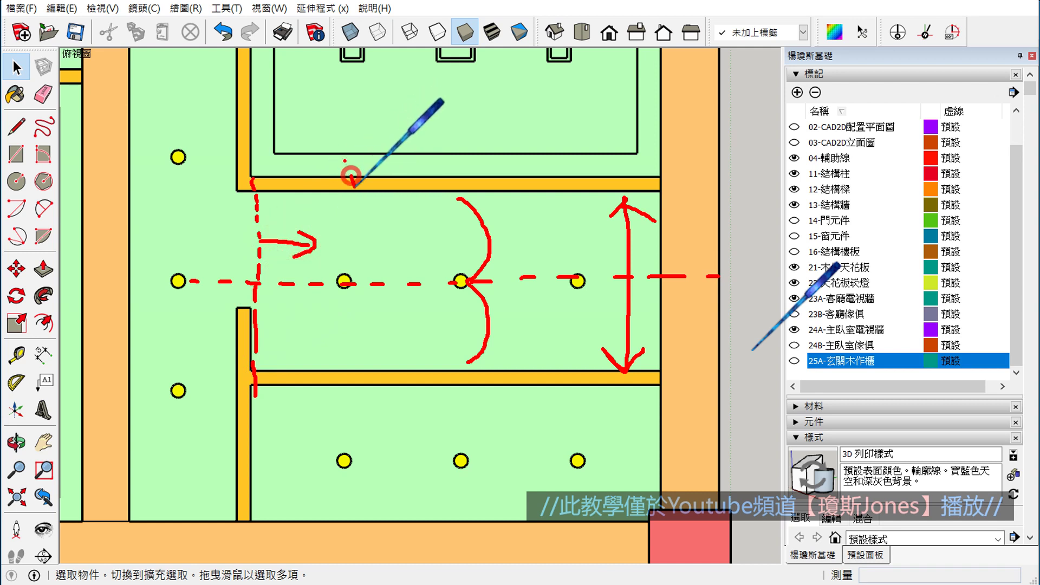
left_click_drag(345, 161, 359, 248)
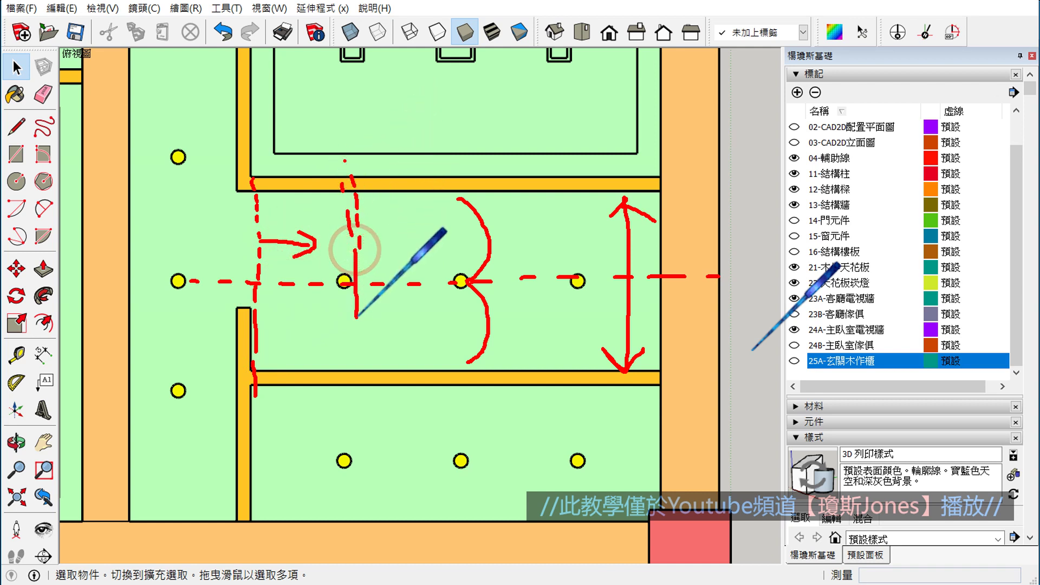
left_click_drag(347, 211, 345, 416)
left_click_drag(297, 185, 316, 189)
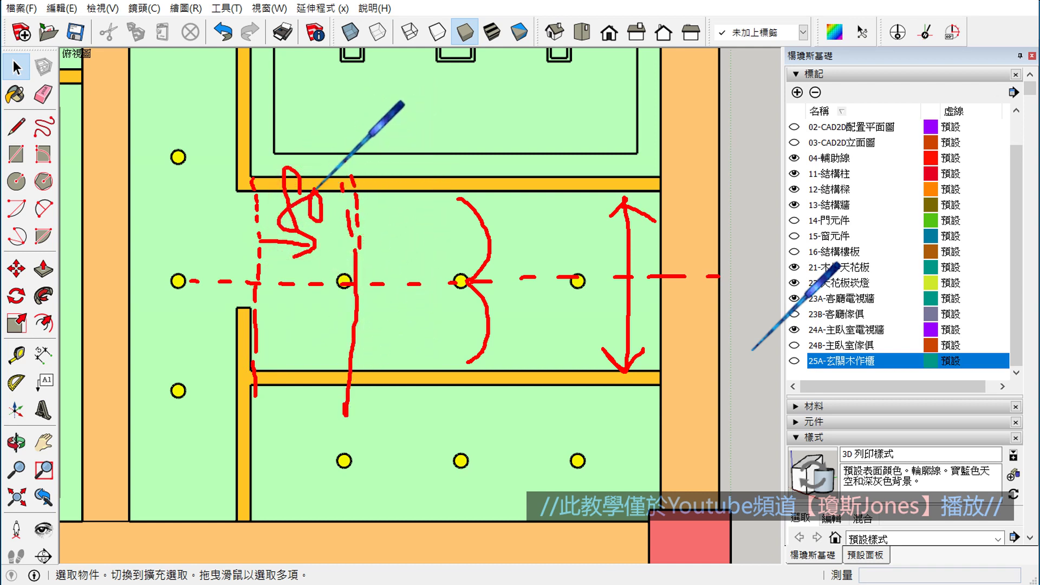
- Sketch construction lines through the remaining corridor downlights with spacing arrows and figures
left_click(456, 163)
left_click_drag(460, 190, 455, 376)
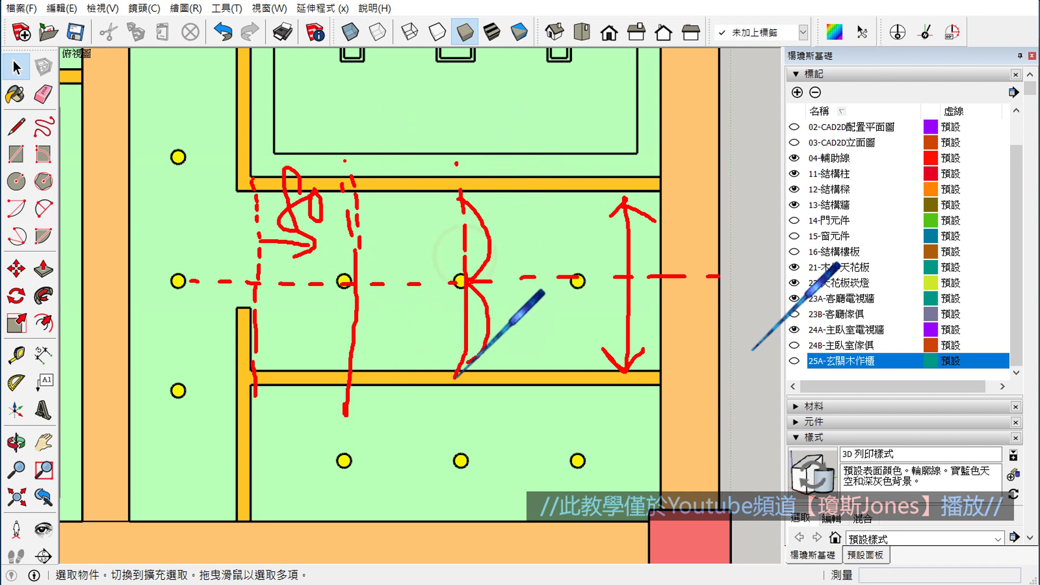
left_click(570, 167)
left_click_drag(574, 192, 580, 363)
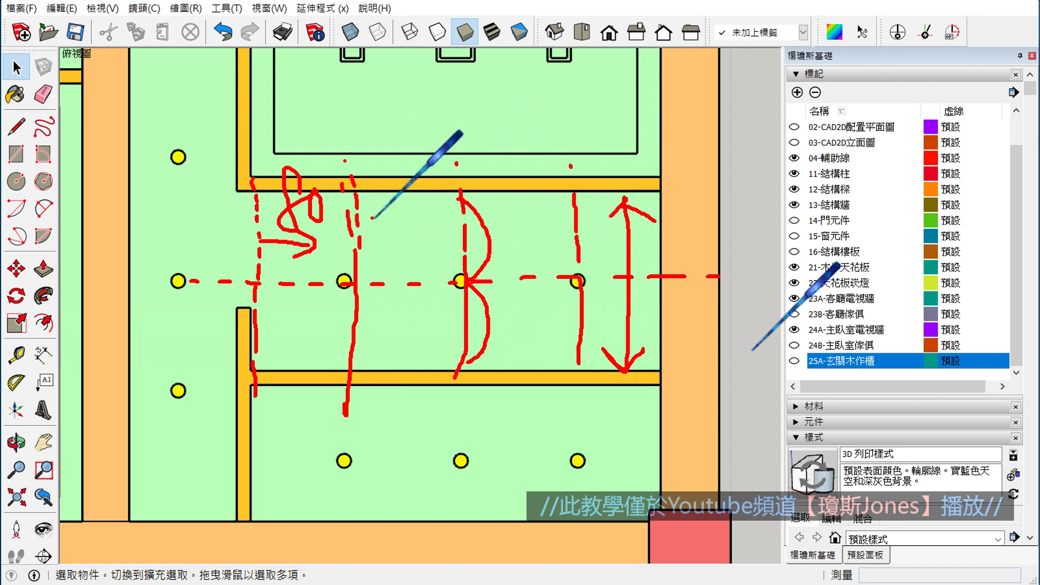
mouse_move(369, 241)
left_mouse_down()
mouse_move(445, 240)
mouse_move(432, 252)
left_mouse_up()
left_click_drag(380, 165, 381, 208)
mouse_move(386, 190)
left_mouse_down()
mouse_move(400, 163)
mouse_move(401, 192)
left_mouse_up()
left_click_drag(417, 175, 418, 175)
mouse_move(496, 242)
left_mouse_down()
mouse_move(544, 241)
mouse_move(534, 248)
left_mouse_up()
mouse_move(485, 176)
left_mouse_down()
mouse_move(487, 205)
mouse_move(512, 199)
left_mouse_up()
left_click_drag(517, 182, 528, 187)
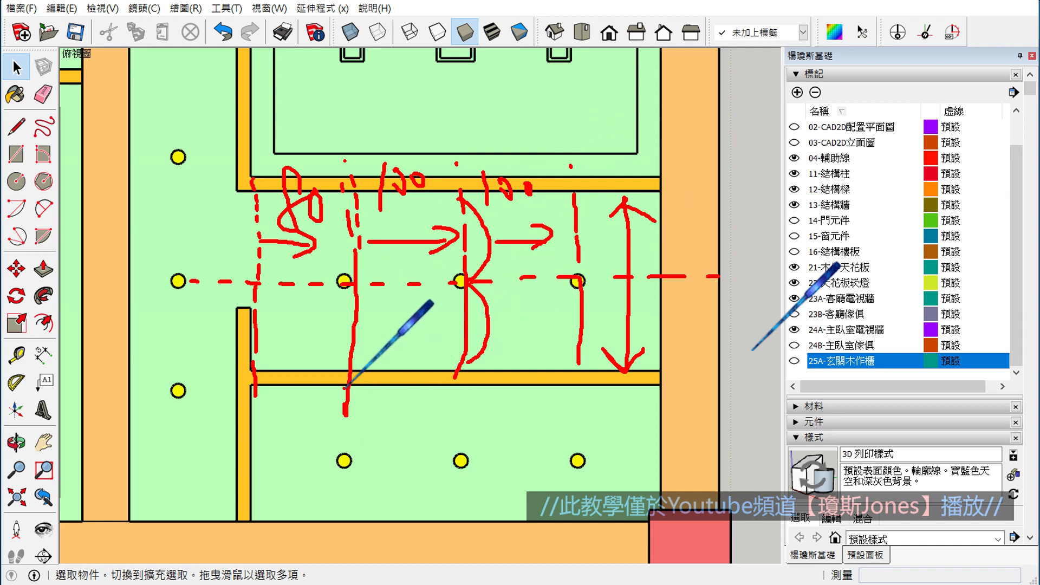
- Extend the construction lines into the lower room and note its 80 and 100 spacings
left_click_drag(347, 385, 342, 528)
left_click_drag(458, 374, 445, 522)
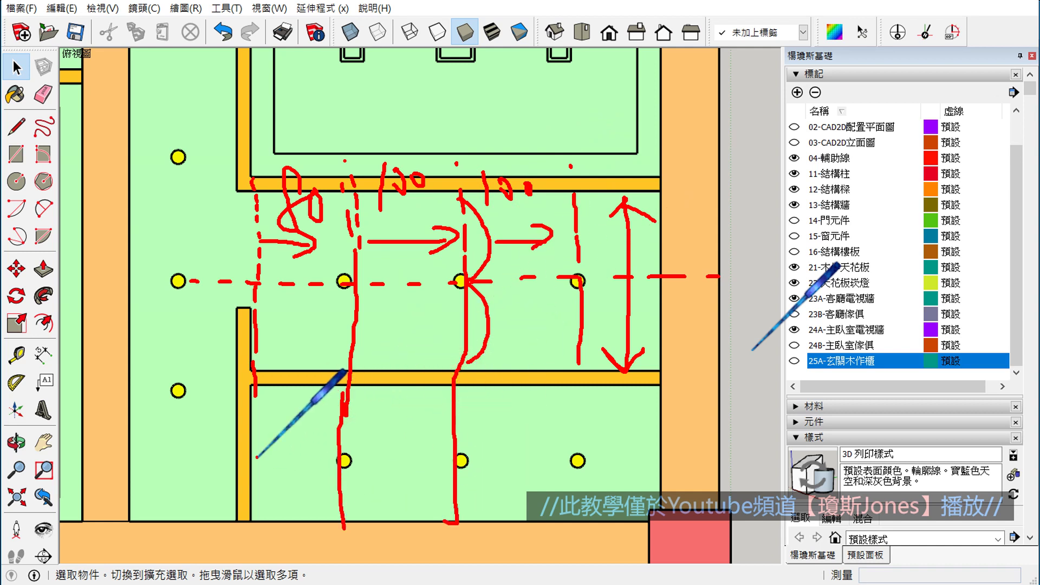
left_click_drag(268, 429, 271, 476)
left_click_drag(295, 438, 292, 439)
mouse_move(381, 446)
left_mouse_down()
mouse_move(378, 494)
mouse_move(422, 470)
left_mouse_up()
left_click_drag(486, 445, 490, 479)
left_click_drag(501, 452, 541, 460)
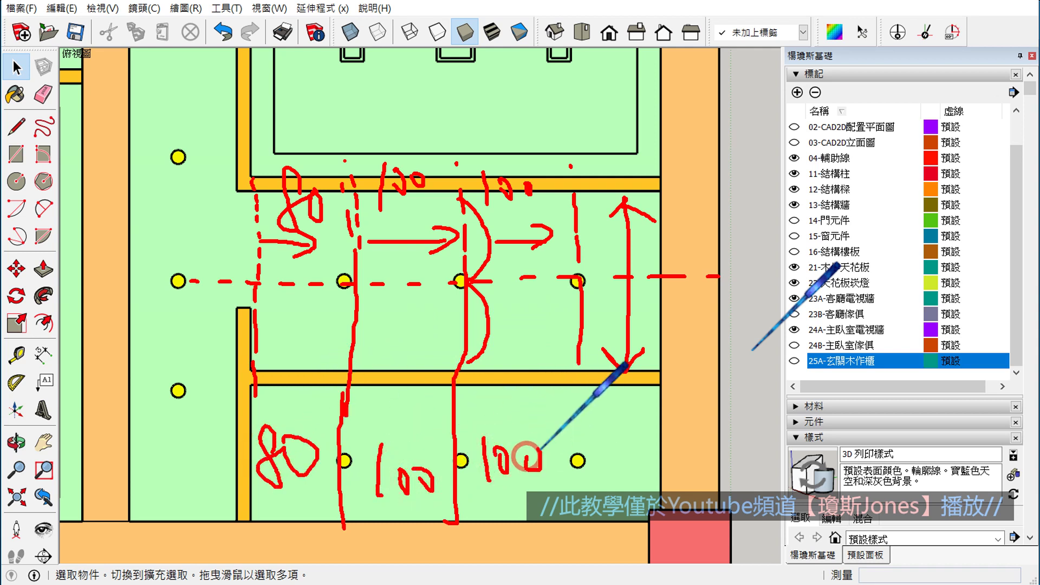
left_click_drag(577, 385, 588, 506)
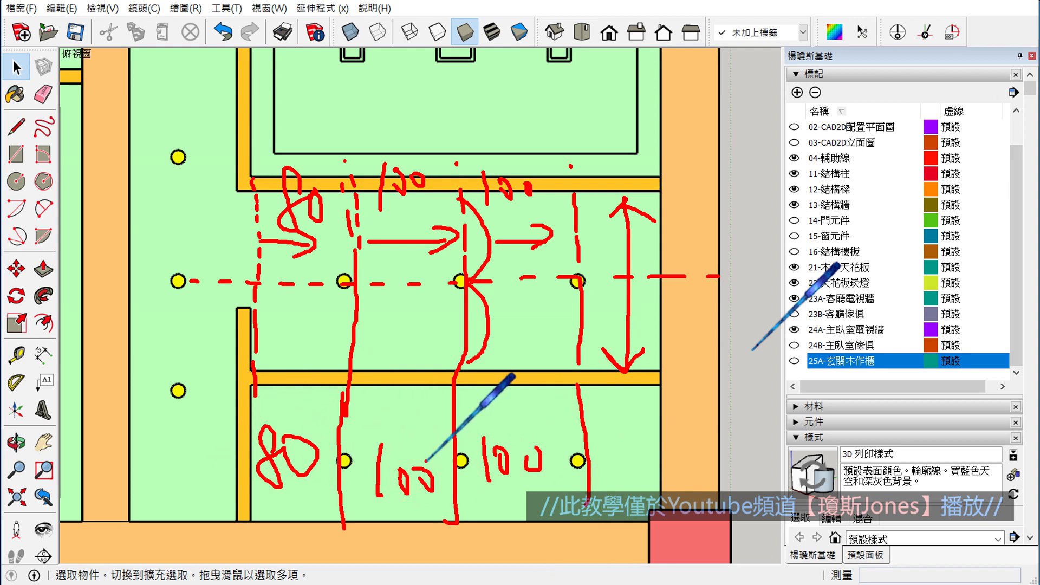
- Sketch a line through the lower downlight row, mark the room width and circle the area
left_click_drag(185, 463, 725, 454)
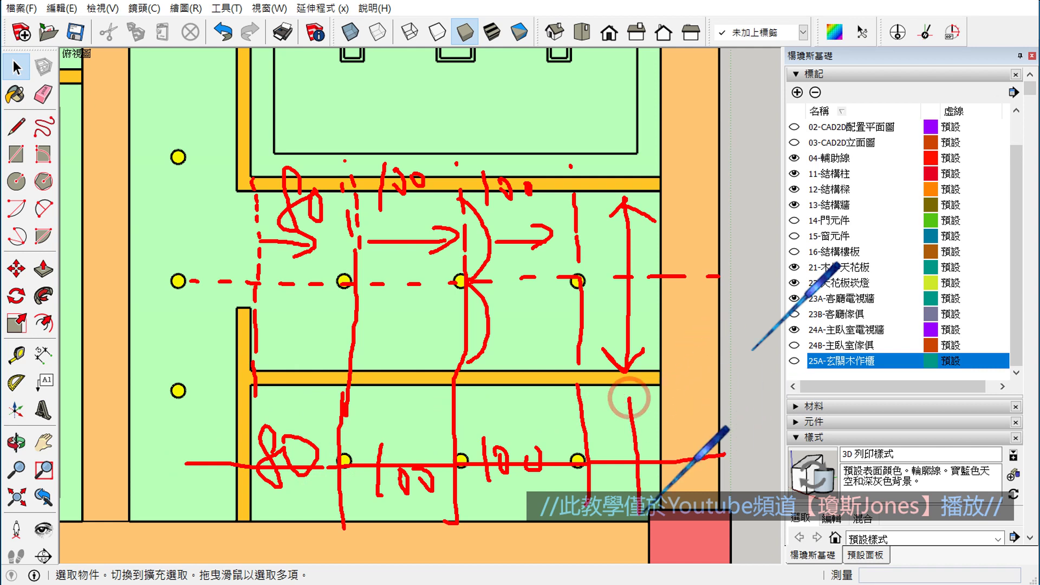
left_click_drag(629, 398, 639, 522)
left_click_drag(615, 416, 658, 417)
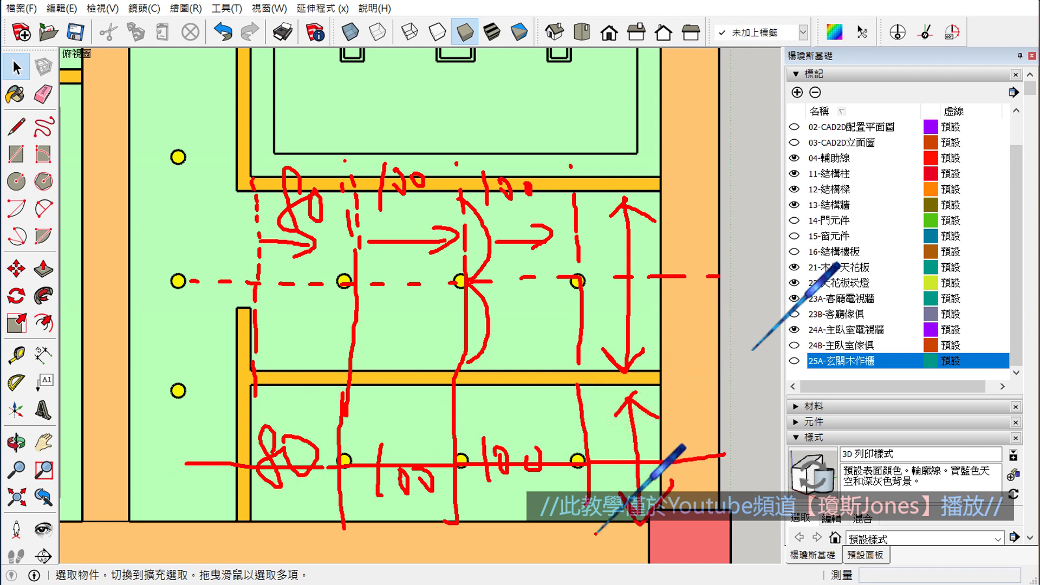
mouse_move(568, 552)
left_mouse_down()
mouse_move(140, 260)
mouse_move(713, 298)
mouse_move(531, 553)
left_mouse_up()
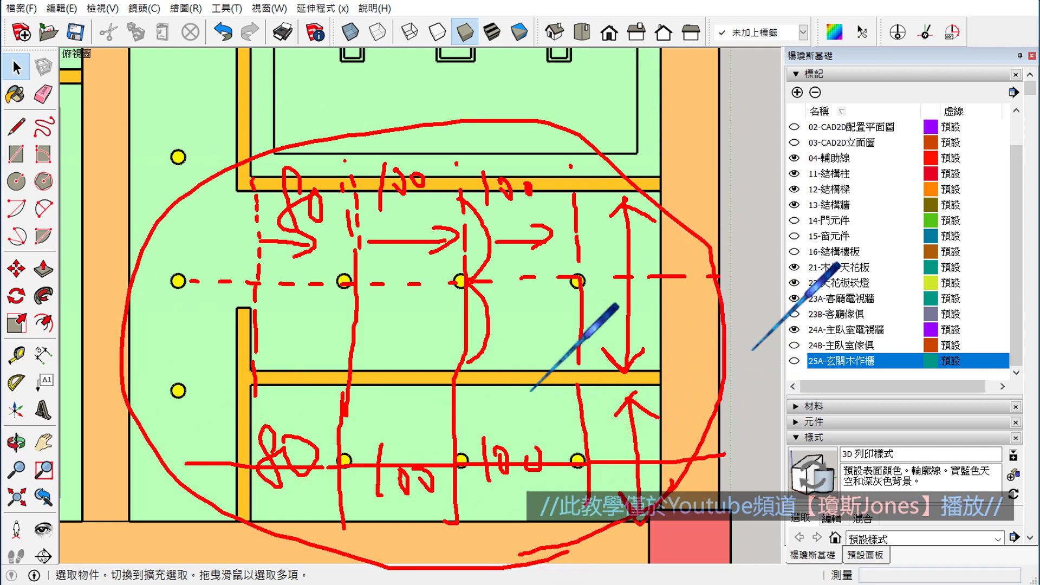
left_click_drag(162, 288, 178, 294)
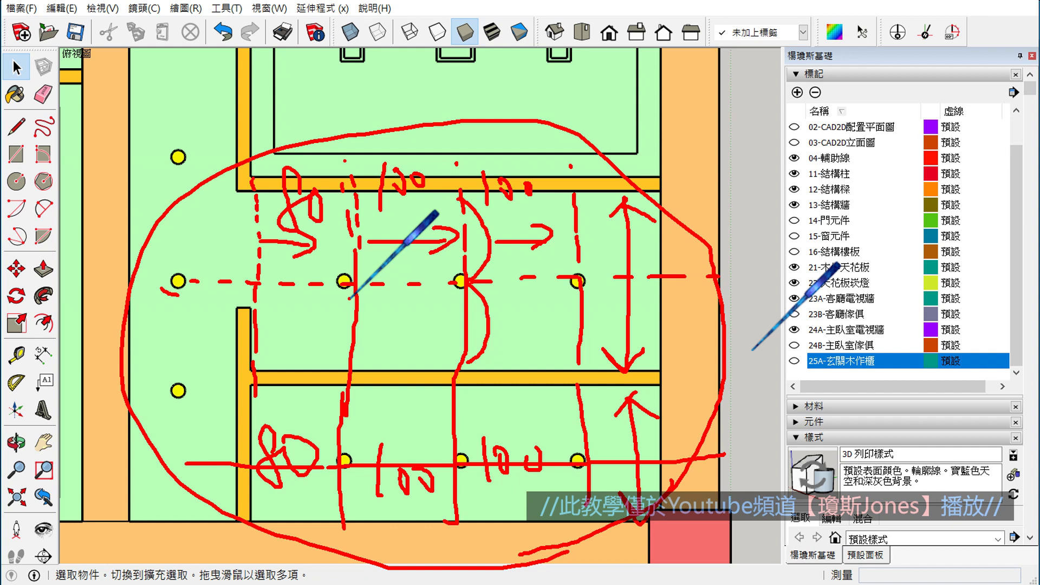
- Erase the screen sketches, return to AutoCAD and zoom to the small room's walls
key("e")
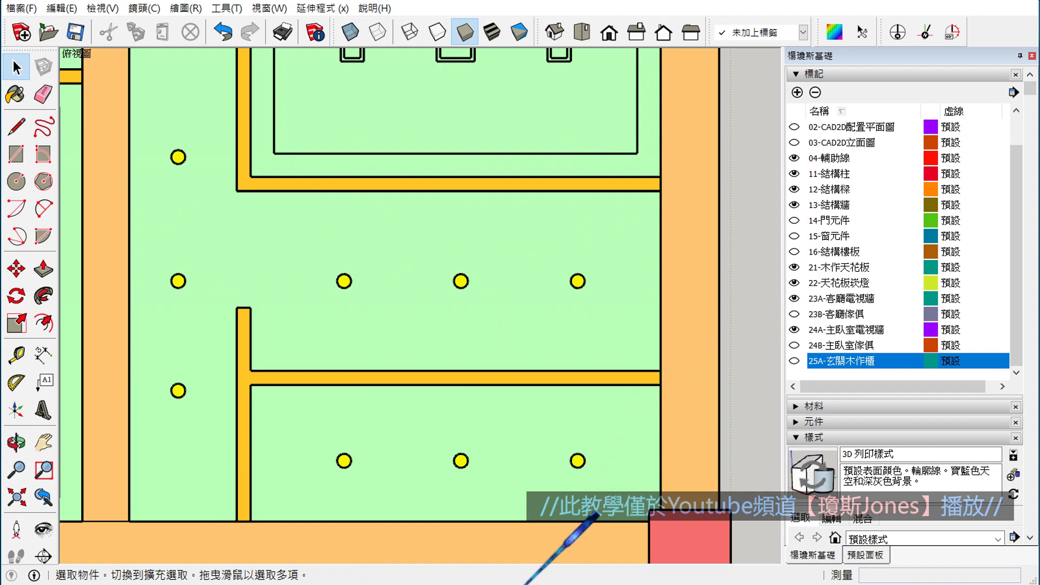
left_click(584, 580)
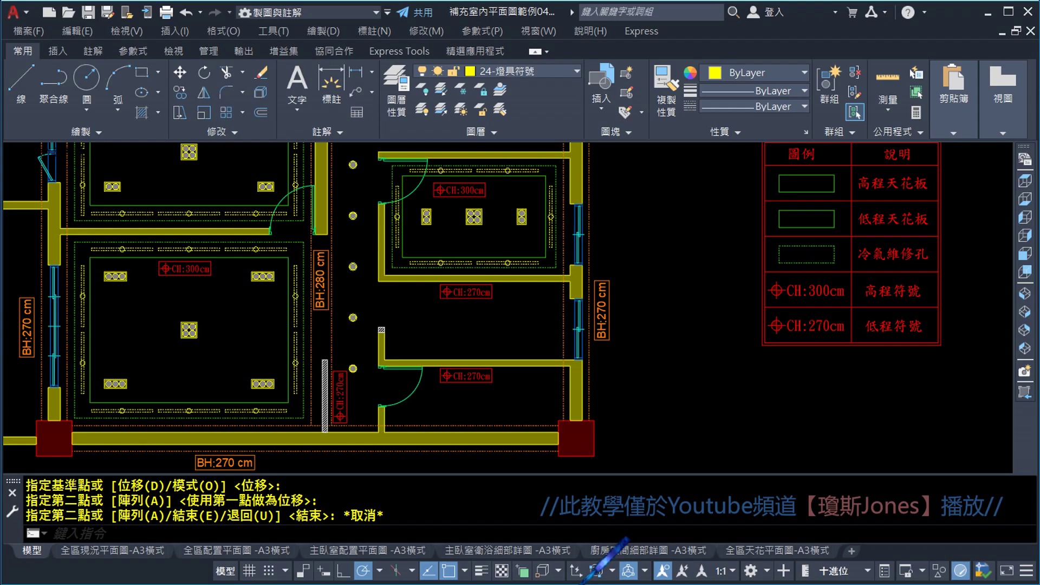
scroll(476, 344, "up", 2)
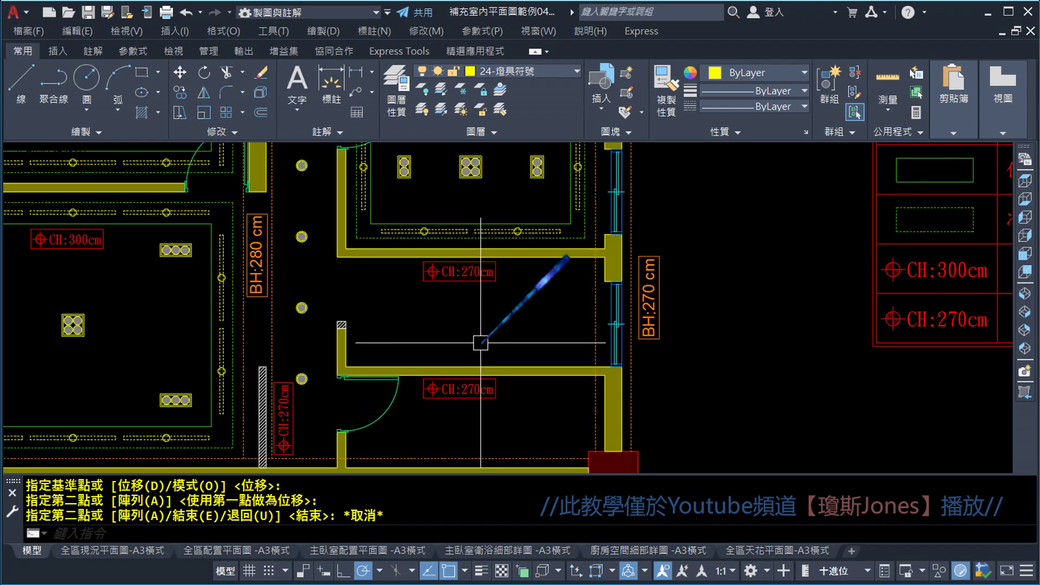
scroll(476, 337, "up", 2)
scroll(378, 293, "up", 2)
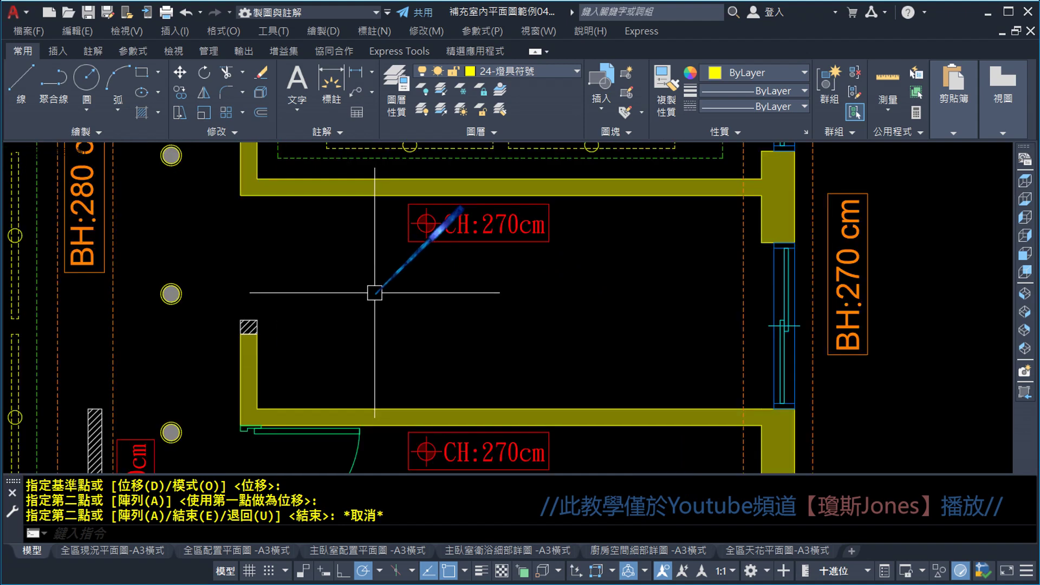
middle_click_drag(360, 294, 294, 270)
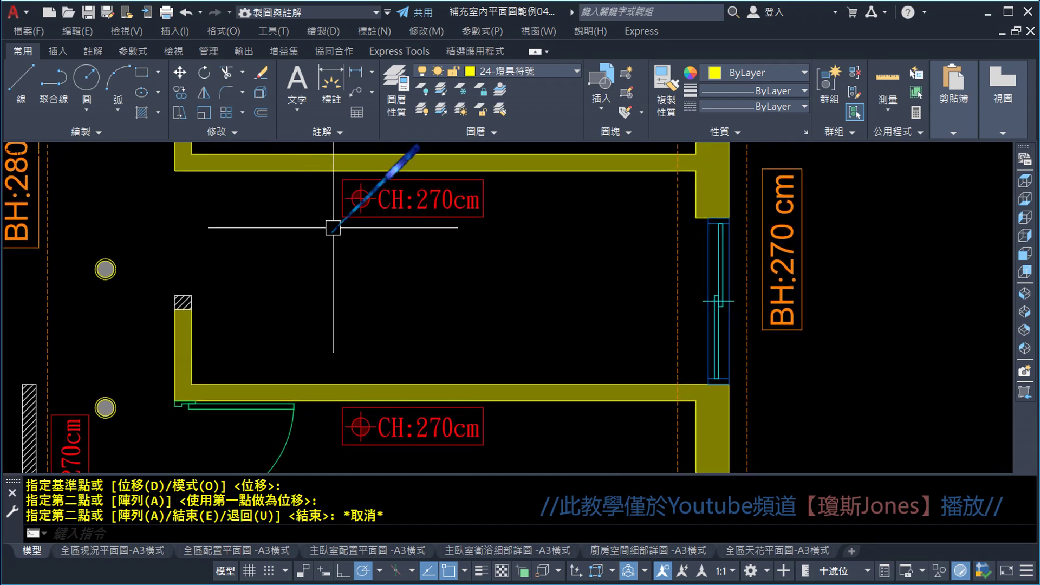
- Place a vertical linear dimension of 154 between the room's lower corner and top wall
left_click(373, 73)
left_click(388, 92)
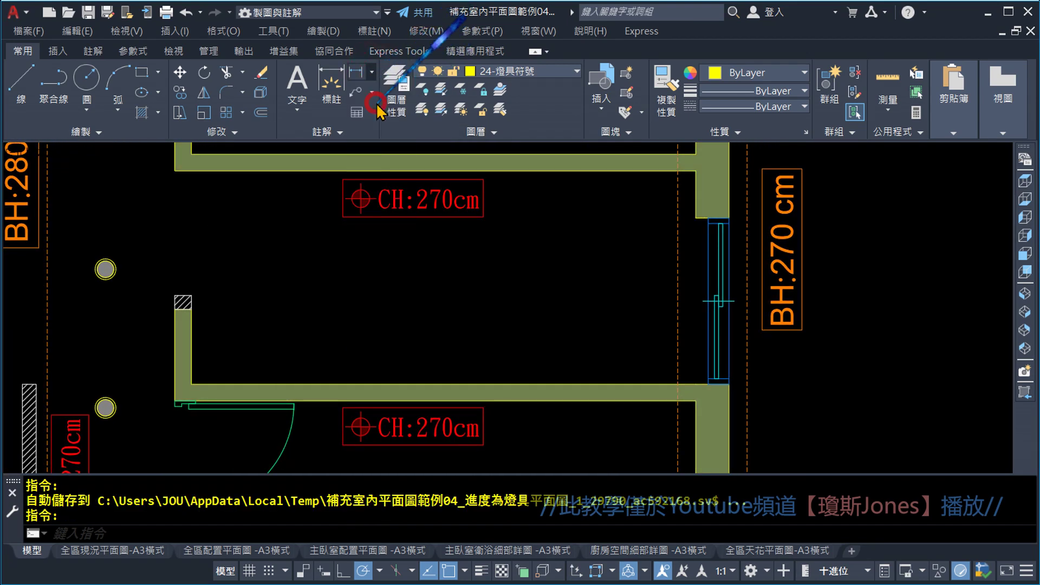
left_click(678, 384)
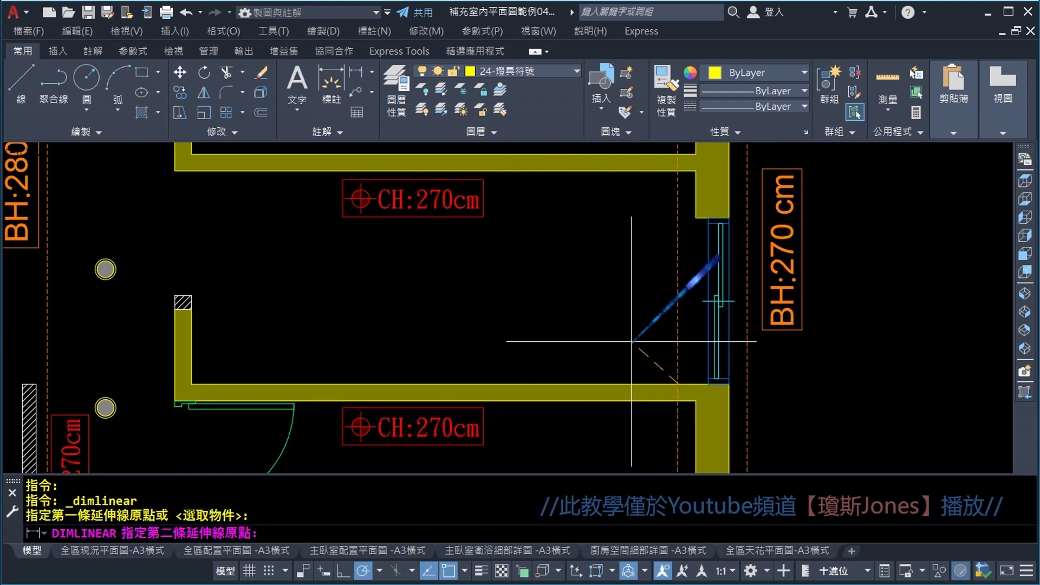
left_click(678, 170)
left_click(609, 247)
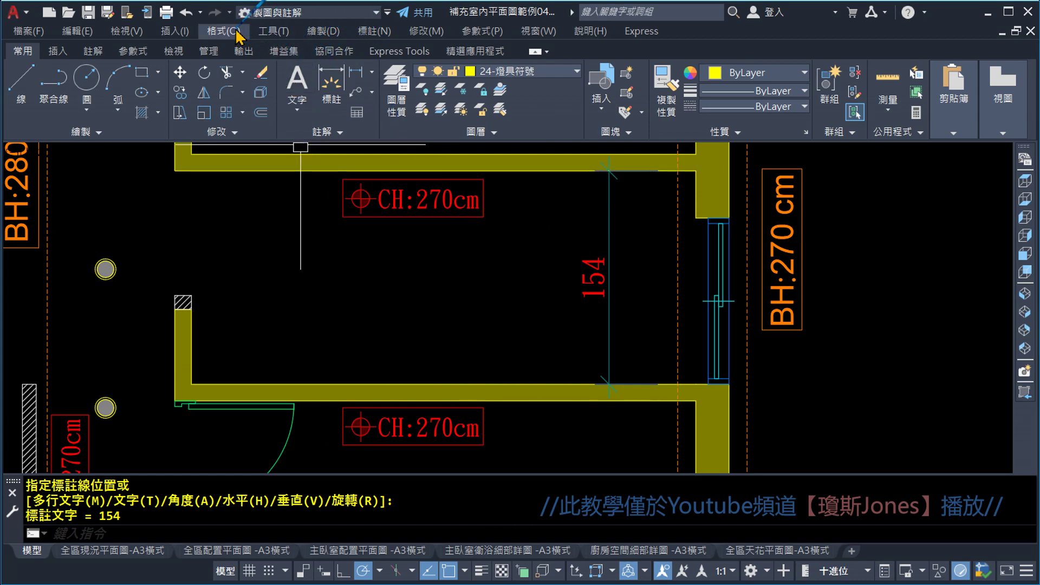
- Cancel the stray menus and selections, then open the Tools menu's palette list
left_click(268, 33)
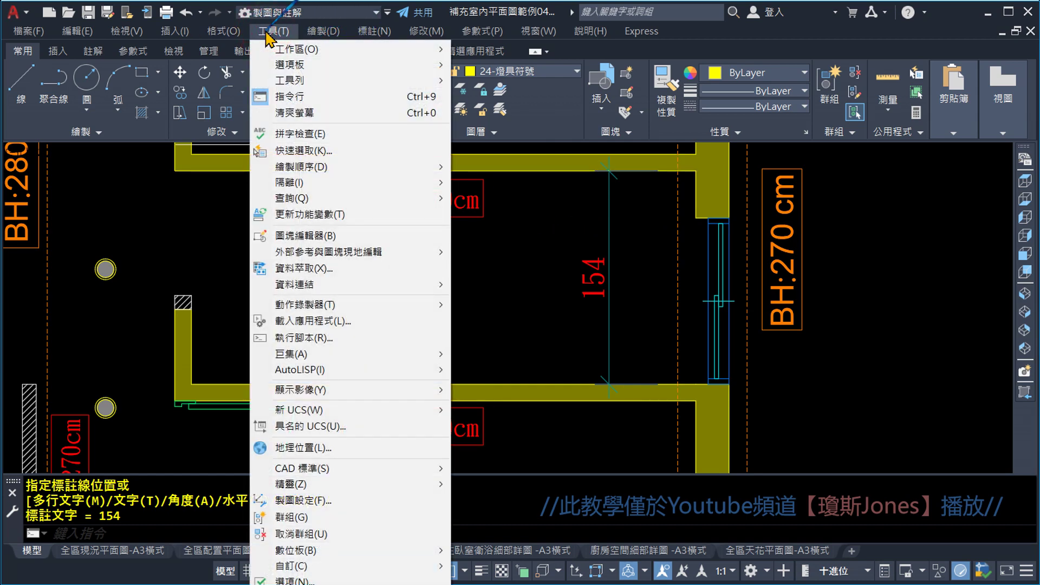
mouse_move(308, 79)
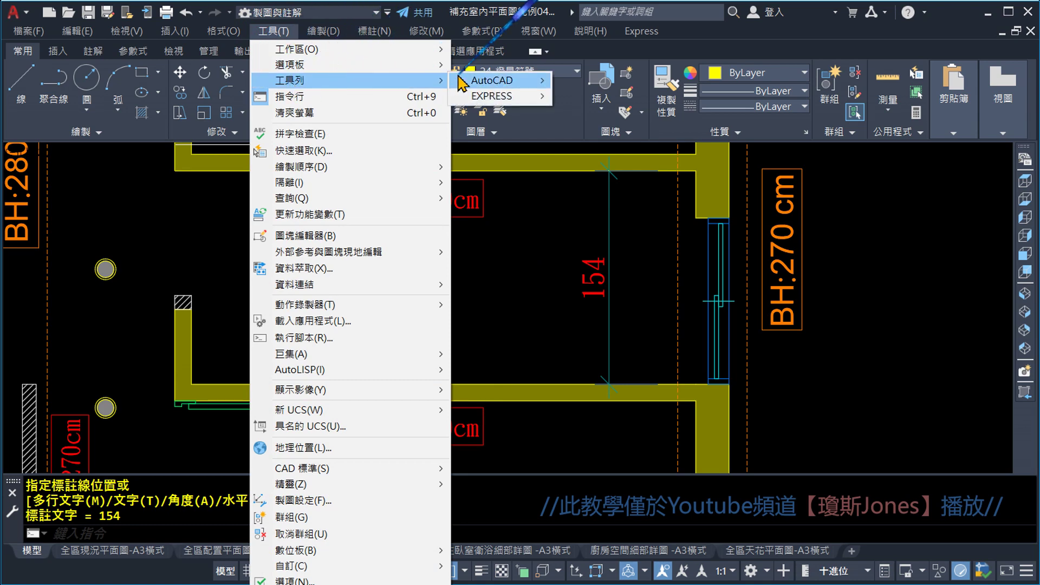
mouse_move(497, 80)
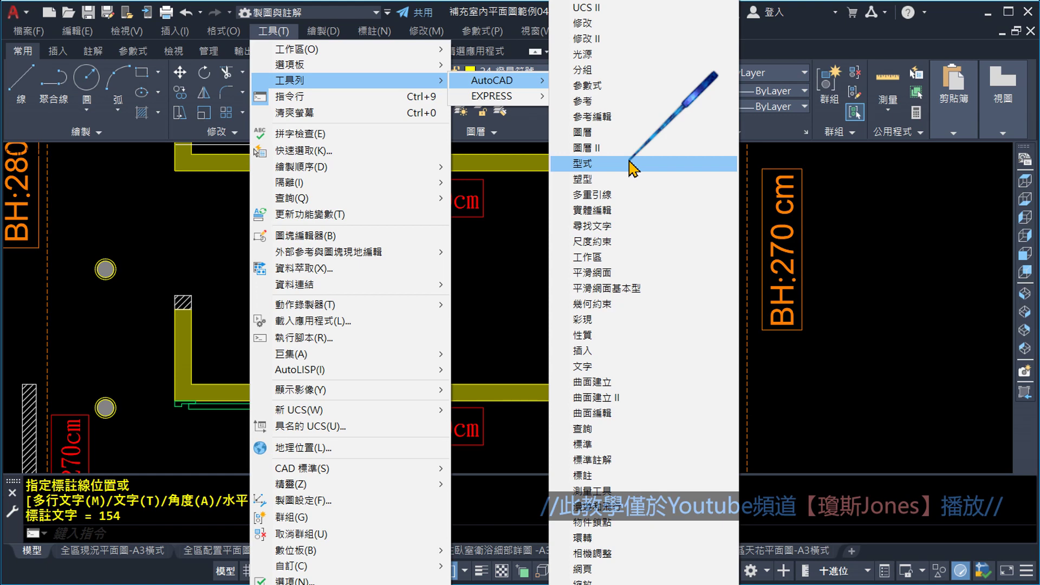
left_click(179, 168)
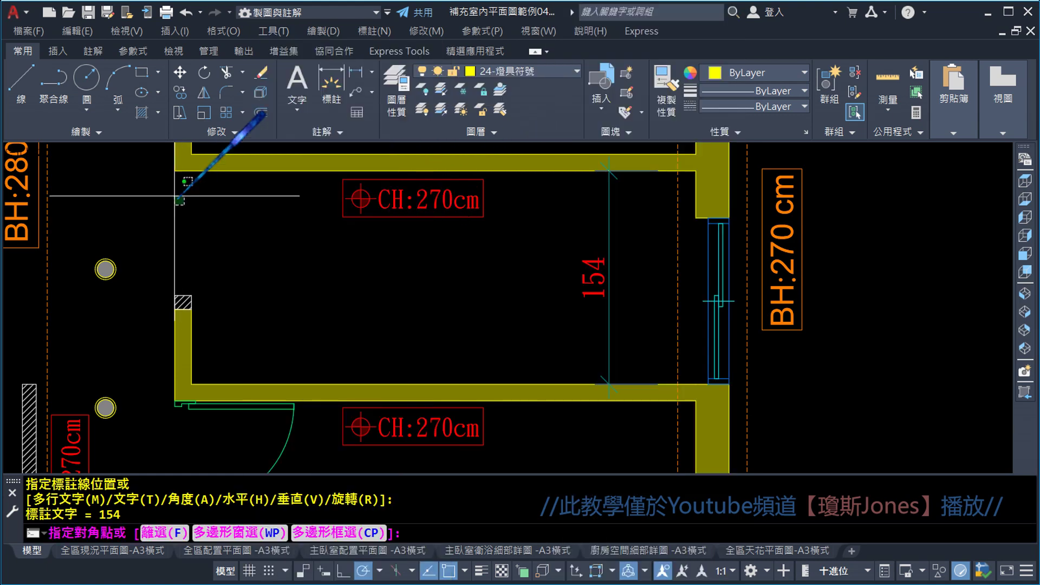
key("Escape")
left_click(628, 225)
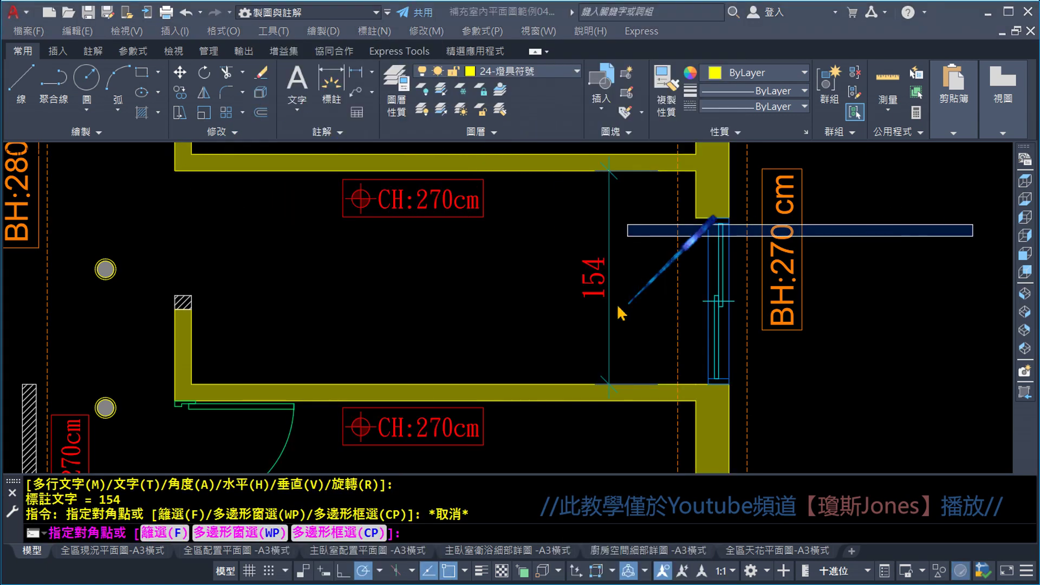
key("Escape")
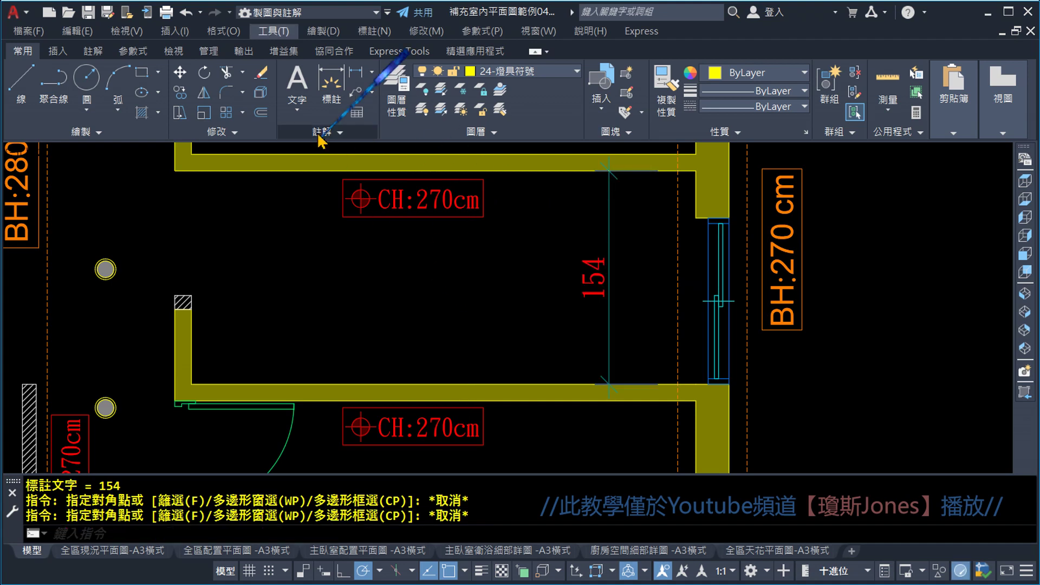
left_click(273, 31)
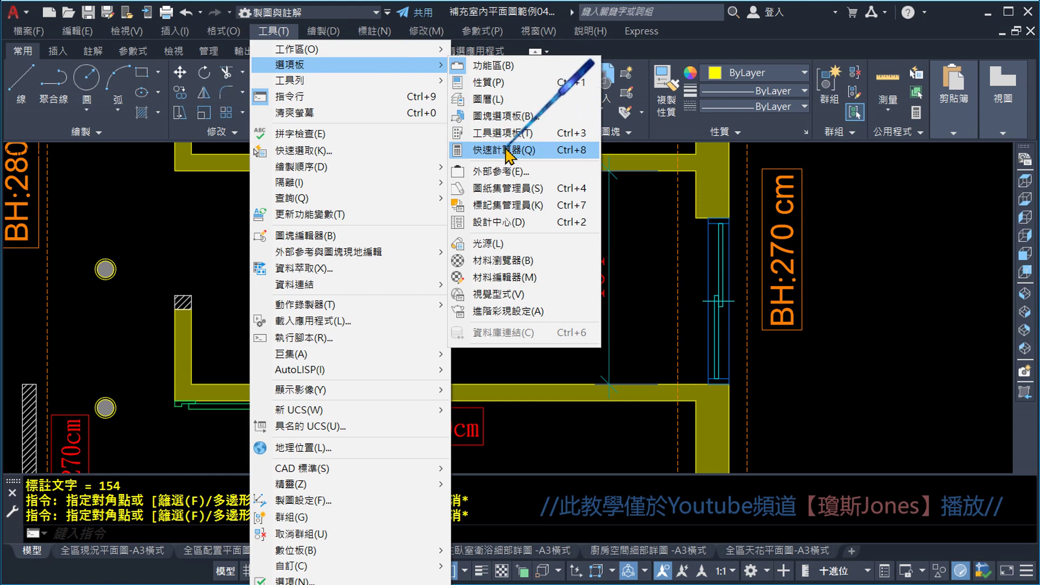
- Calculate 154/2 = 77 in QuickCalc, then close the calculator
left_click(516, 153)
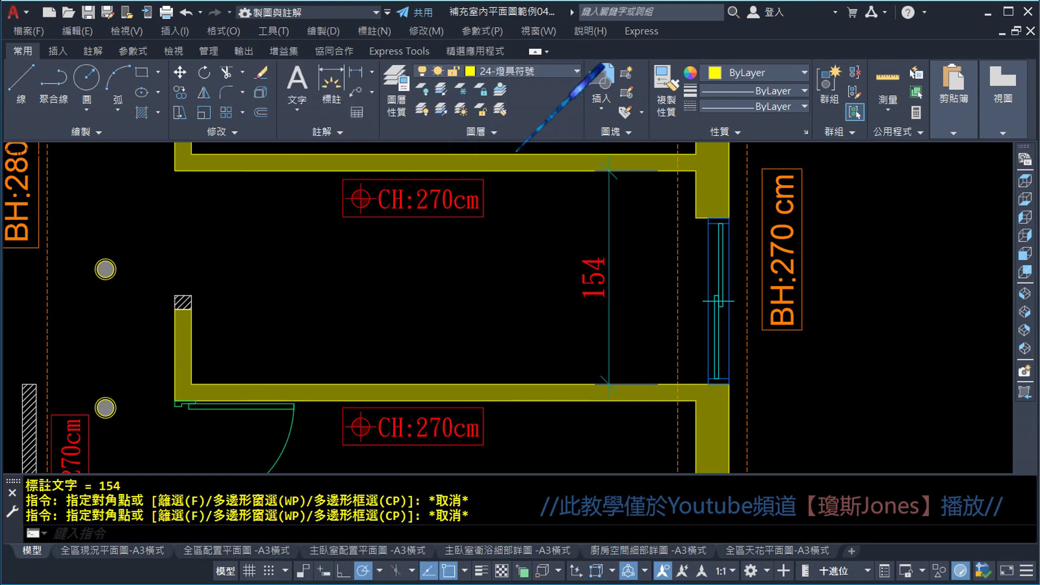
left_click_drag(11, 176, 205, 176)
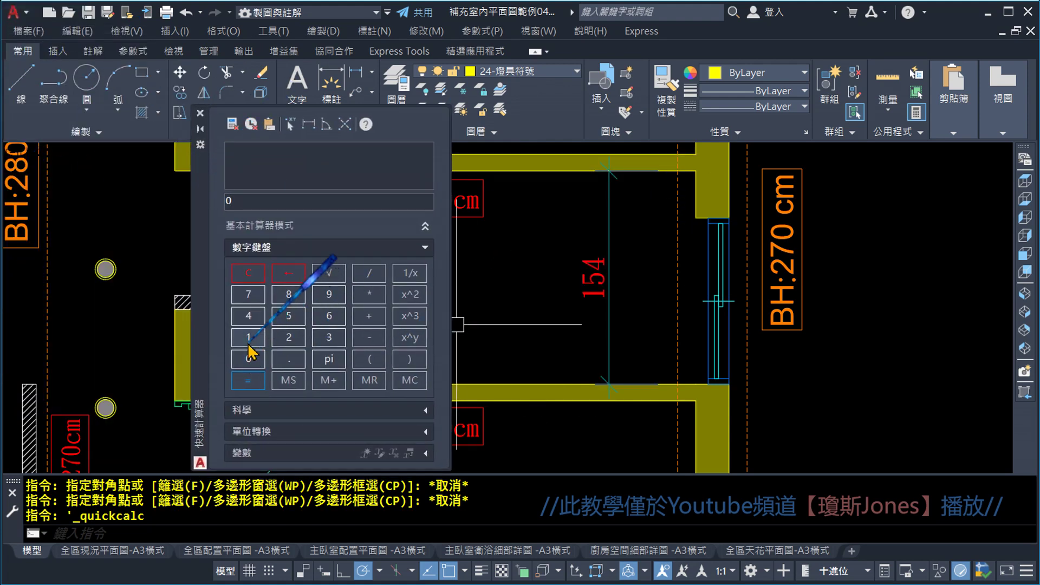
left_click(248, 342)
left_click(249, 317)
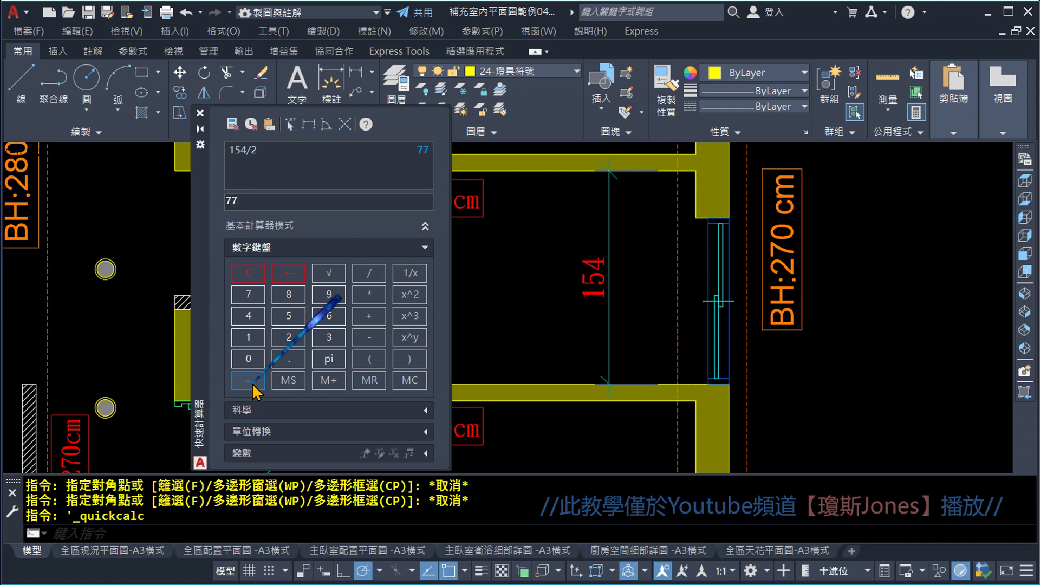
left_click(200, 113)
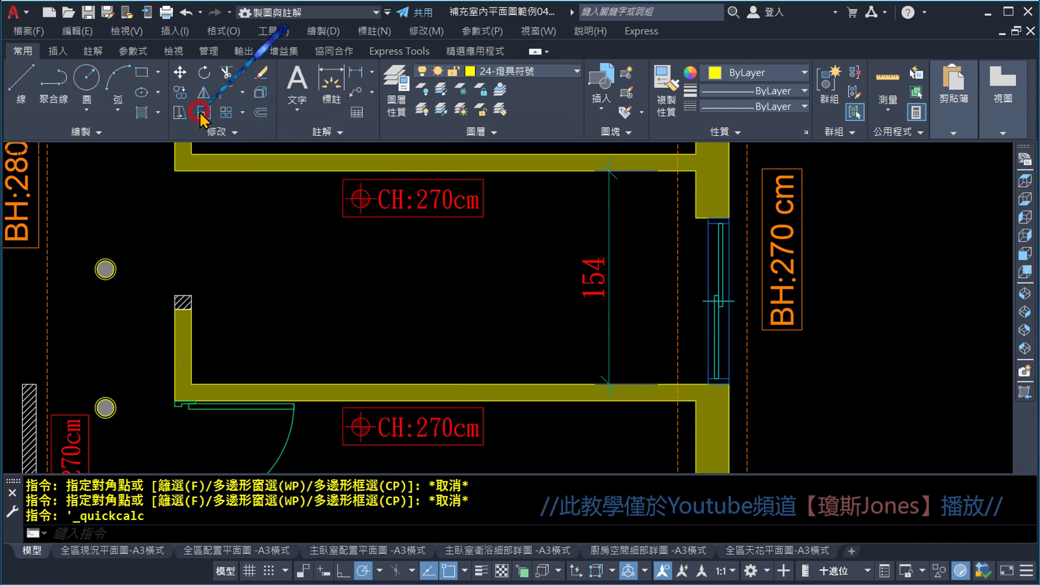
- Delete the 154 dimension from the ceiling plan
left_click(596, 271)
key("Delete")
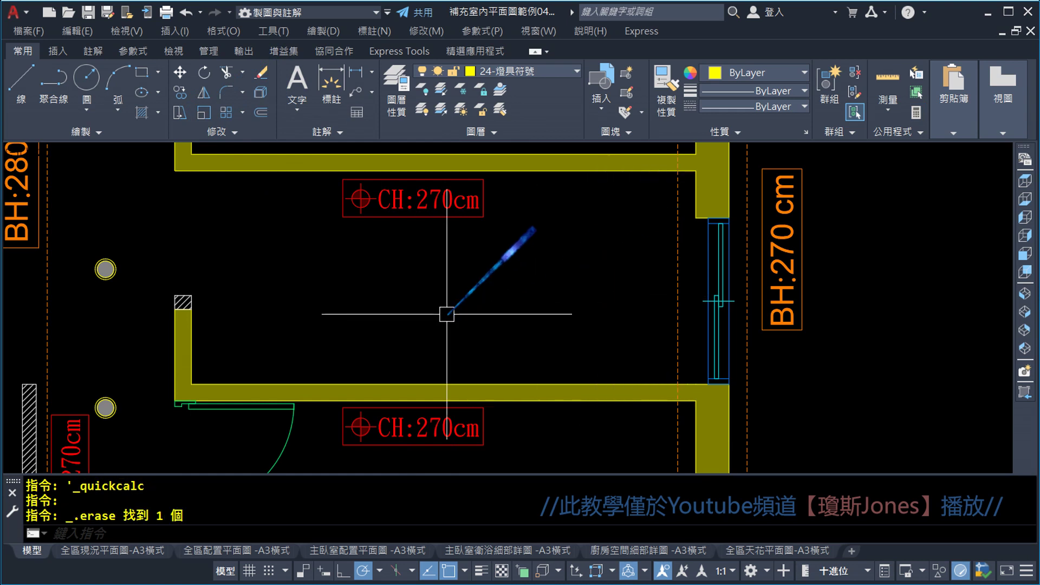
left_click(97, 131)
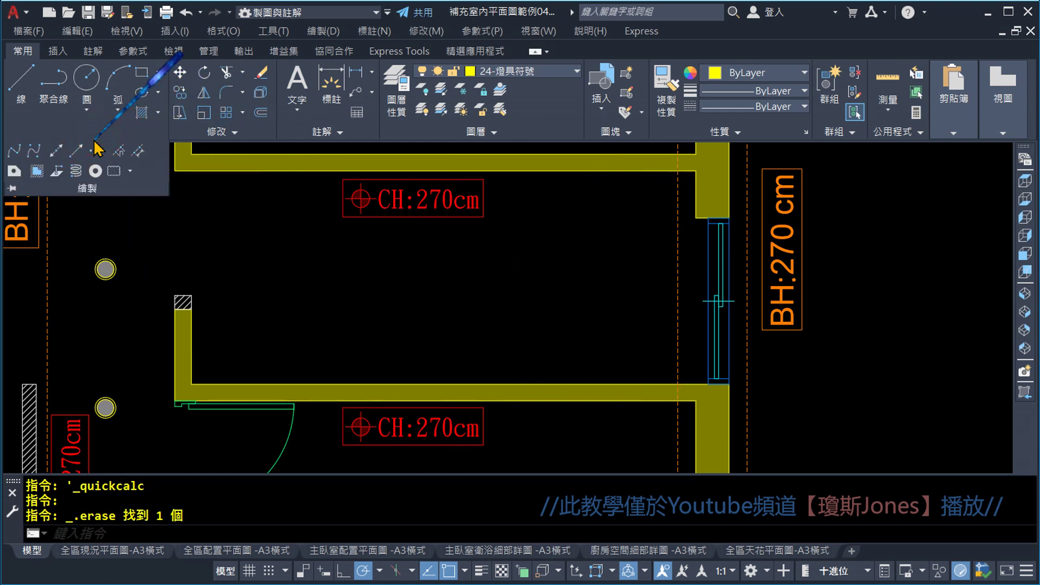
- Add a horizontal construction line 77 from the wall along the corridor centre
left_click(57, 151)
type("h")
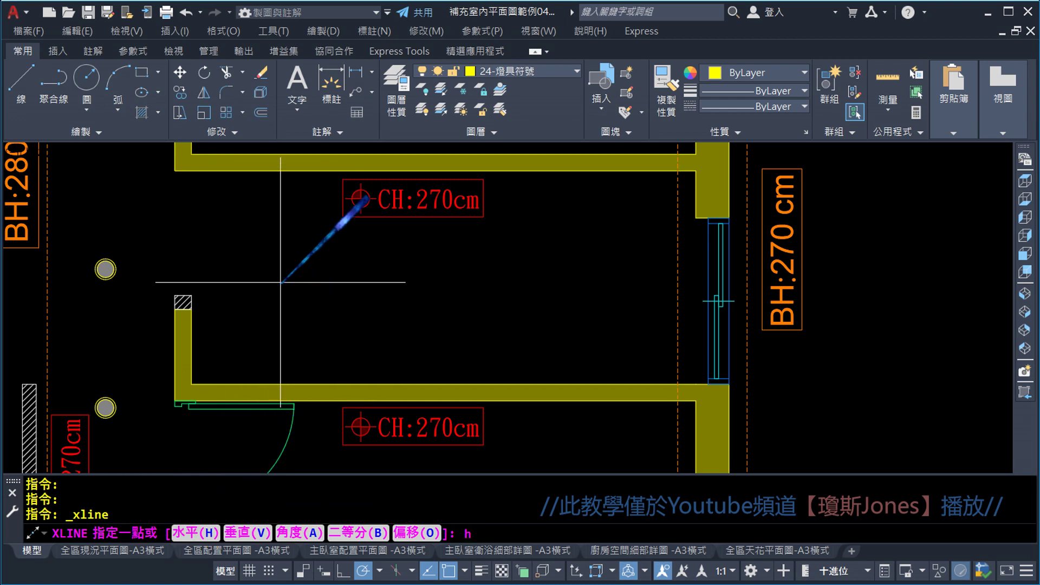
key("Return")
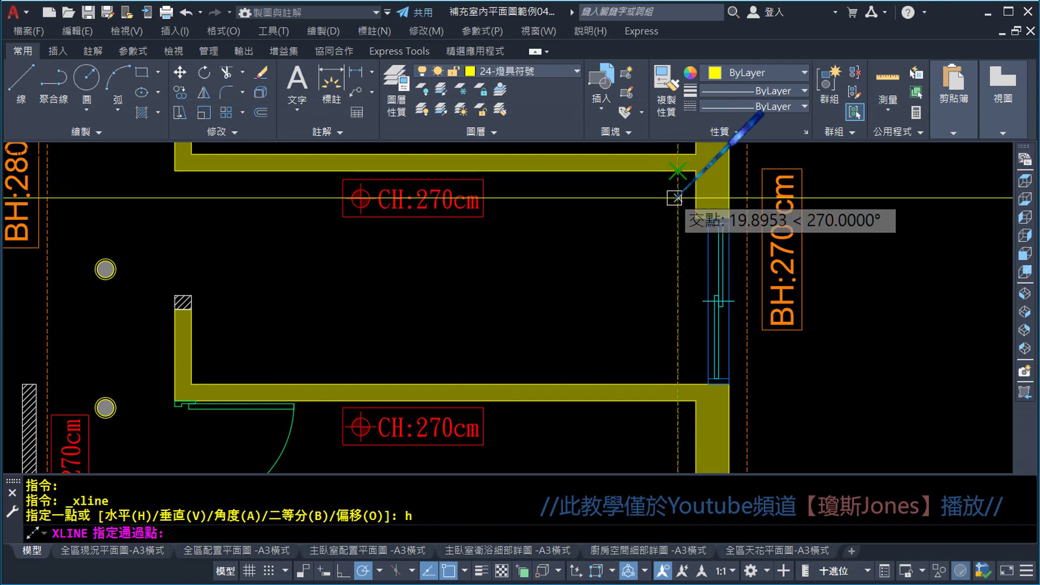
type("77")
key("Return")
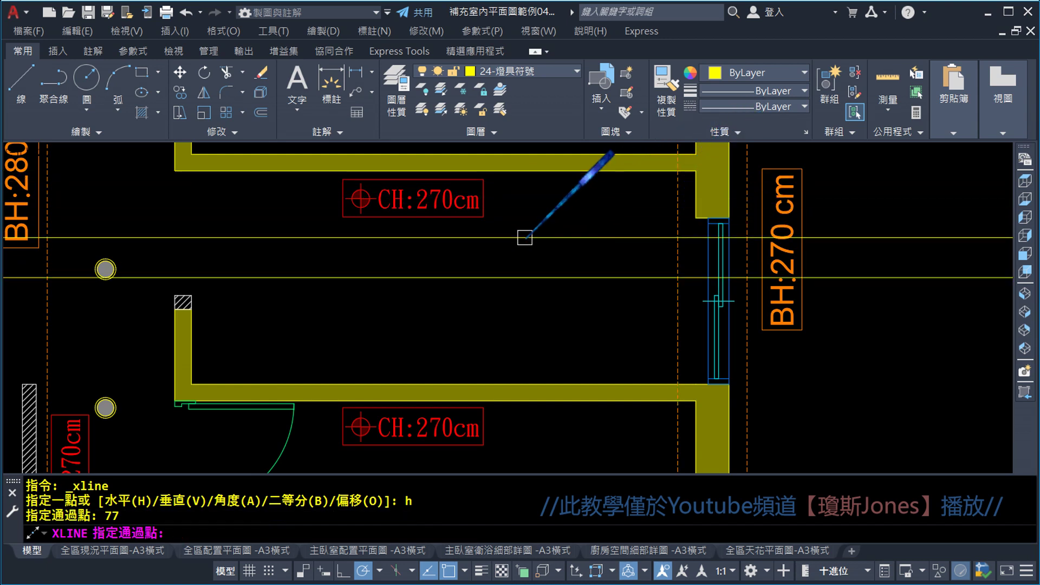
key("Escape")
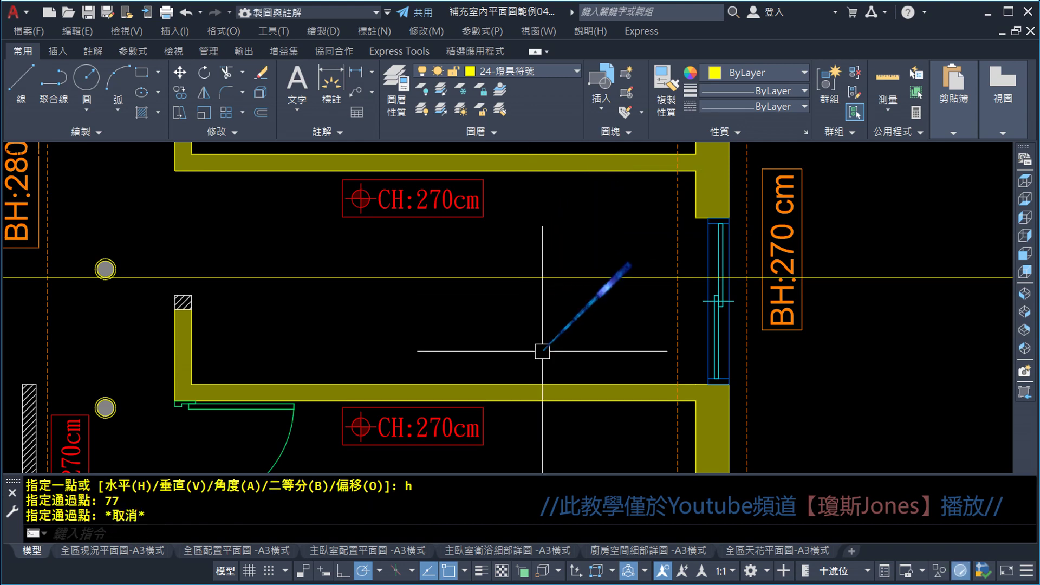
- Add a vertical construction line snapped to the column edge by the door
mouse_move(541, 350)
middle_mouse_down()
mouse_move(511, 204)
mouse_move(525, 225)
mouse_move(414, 298)
mouse_move(451, 311)
middle_mouse_up()
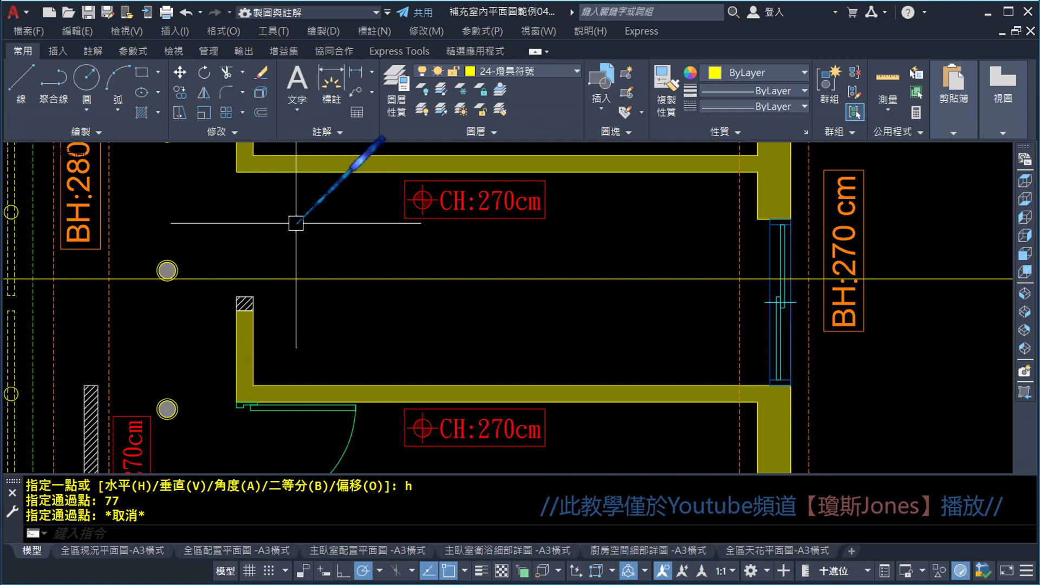
left_click(100, 132)
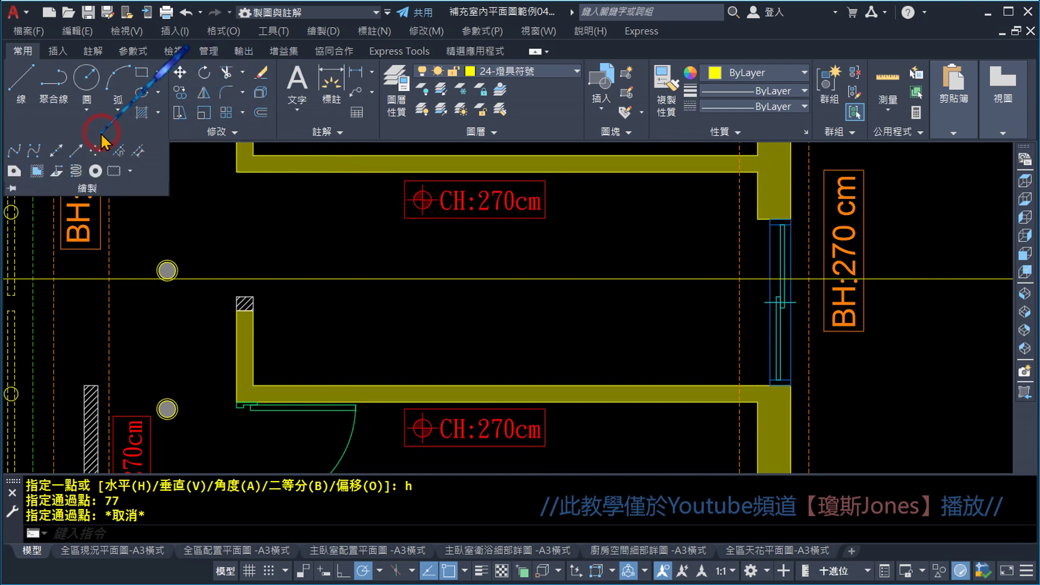
left_click(60, 150)
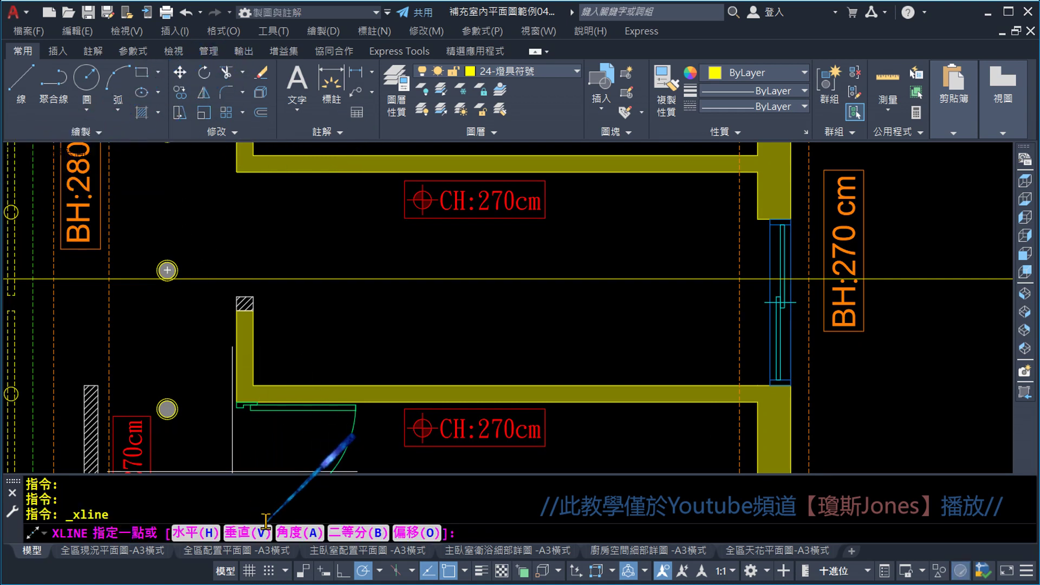
type("v")
key("Return")
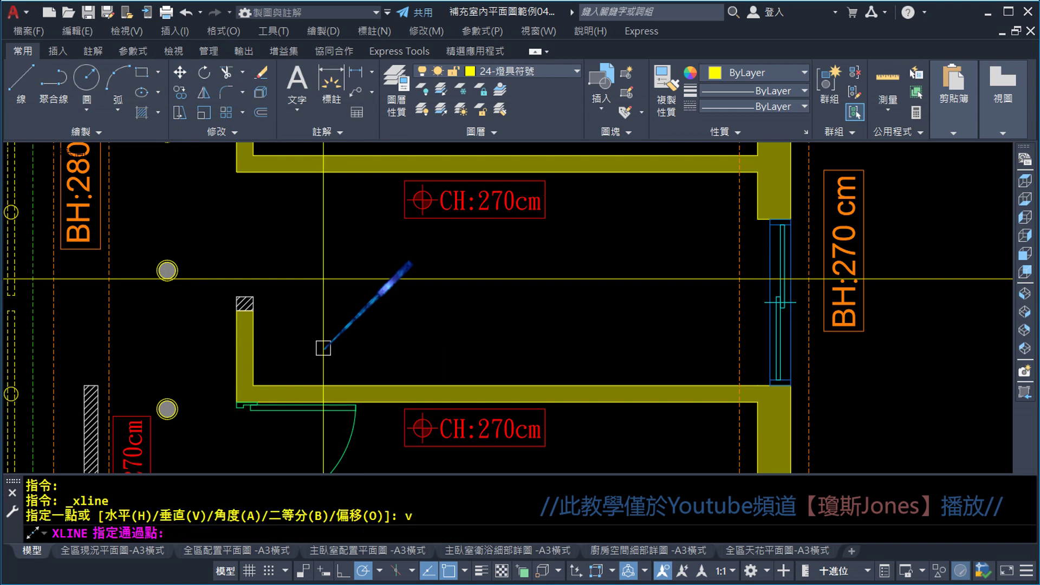
scroll(287, 298, "up", 2)
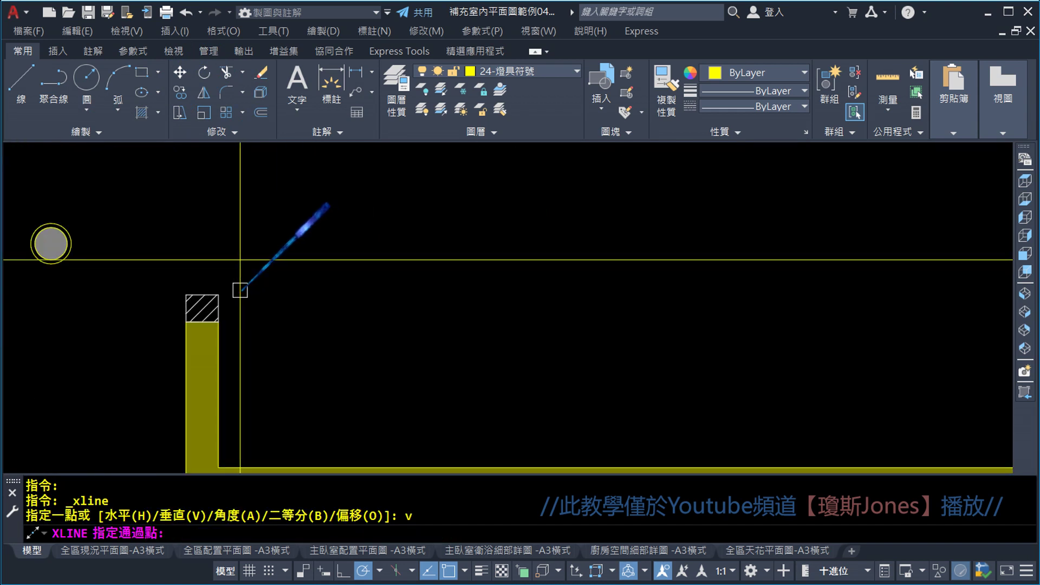
scroll(238, 293, "up", 2)
left_click(200, 349)
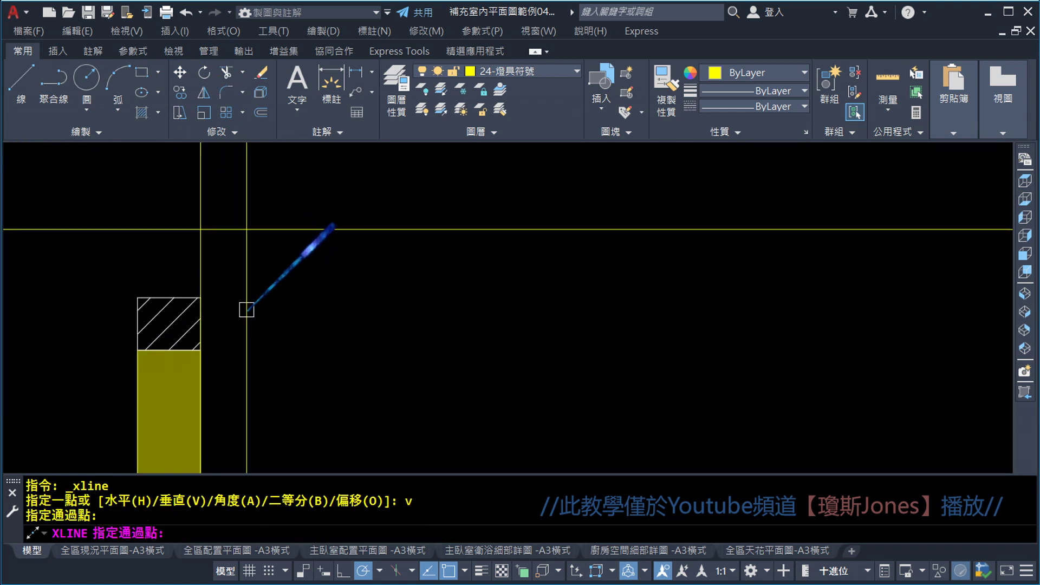
scroll(249, 306, "down", 6)
key("Escape")
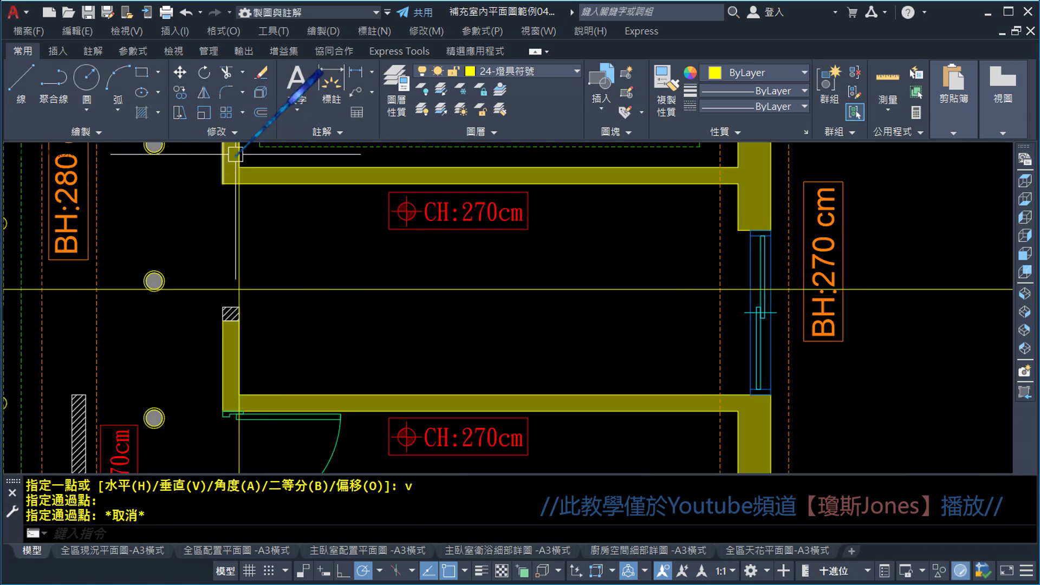
- Offset the vertical construction line 80 right, then twice more at 100 across the corridor
left_click(262, 113)
type("80")
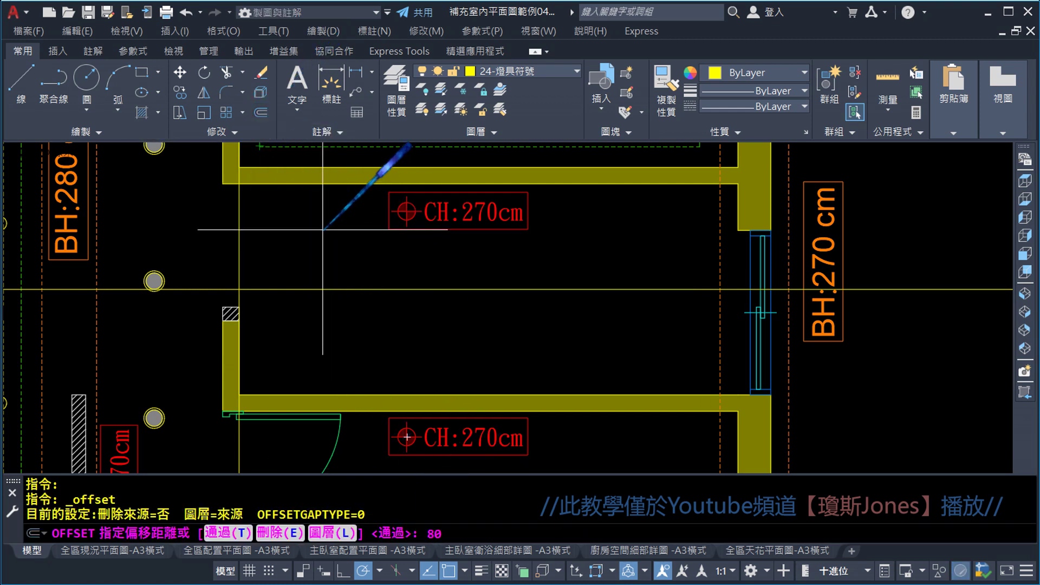
key("Return")
left_click(238, 242)
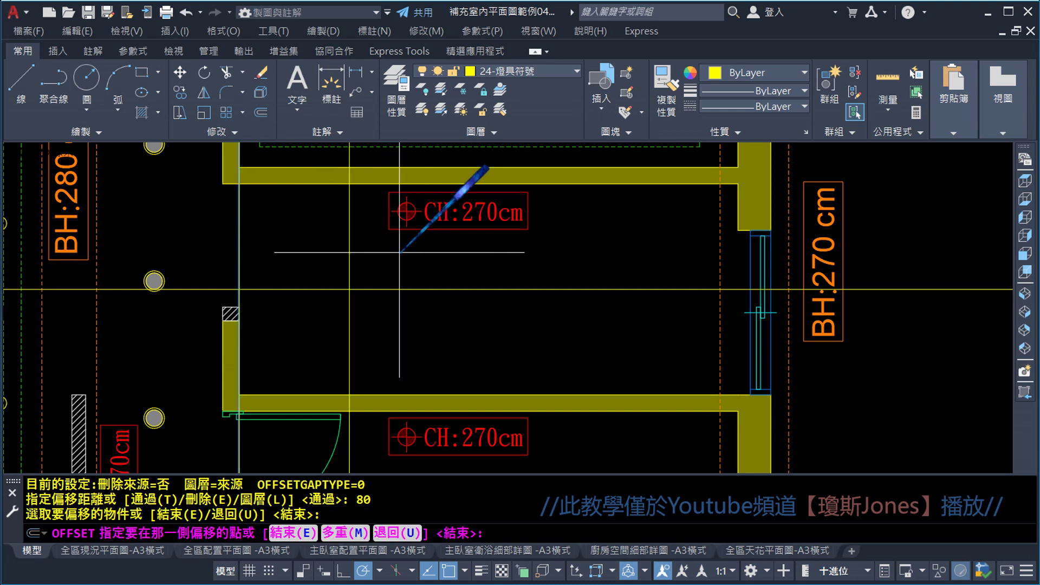
left_click(400, 252)
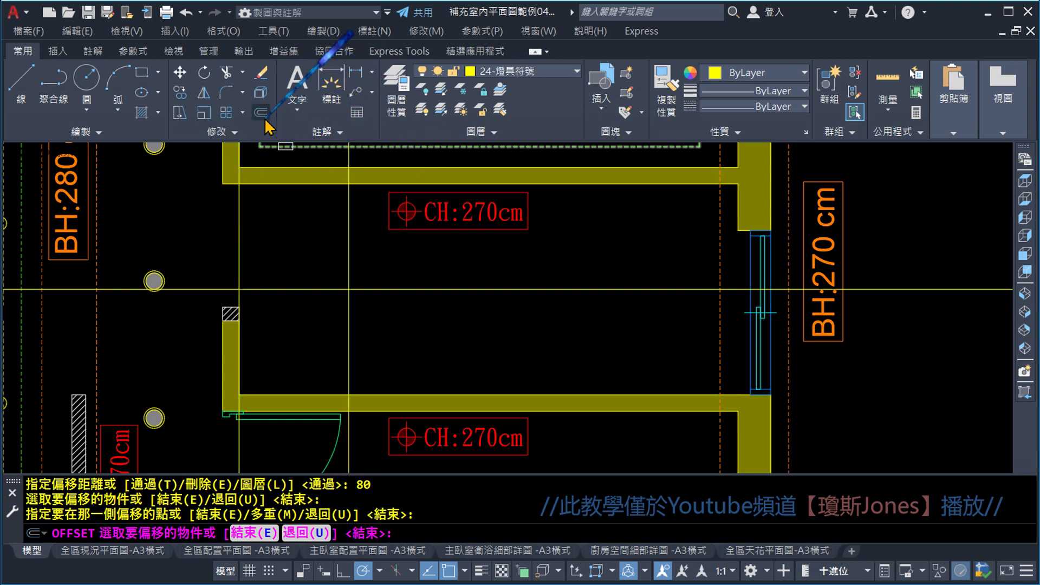
left_click(265, 118)
type("100")
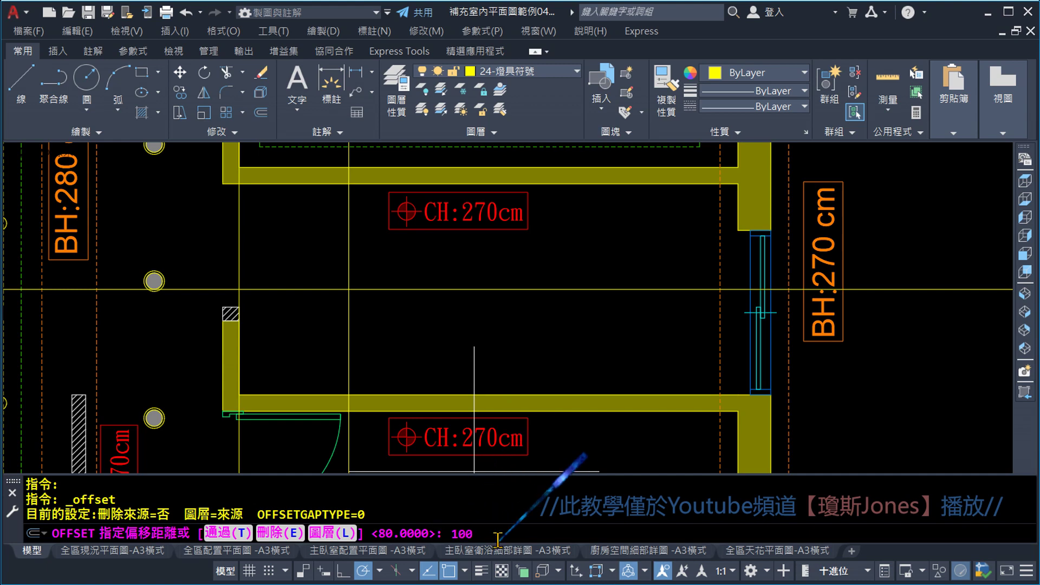
key("Return")
left_click(346, 332)
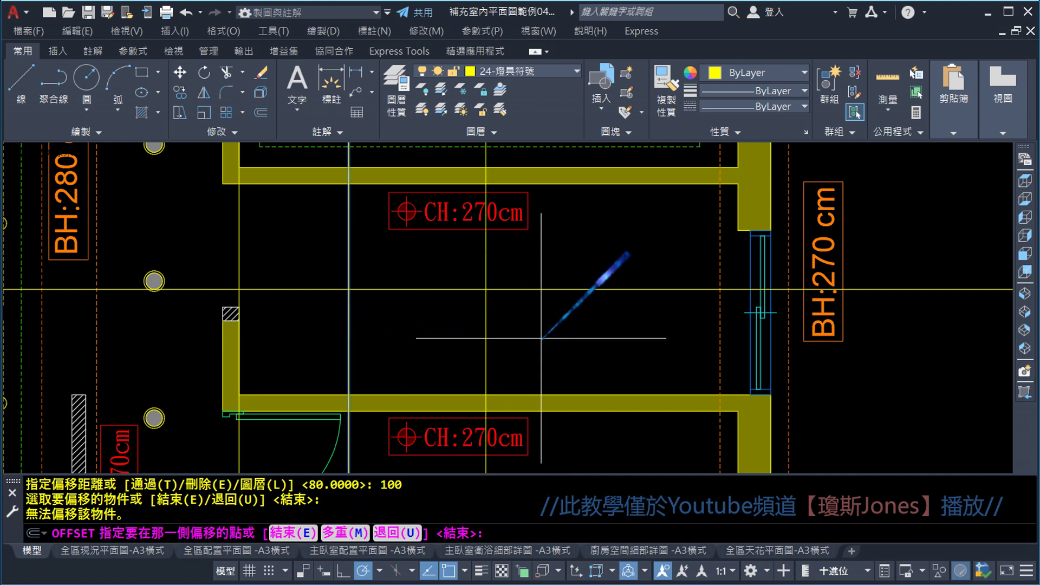
left_click(540, 338)
left_click(487, 332)
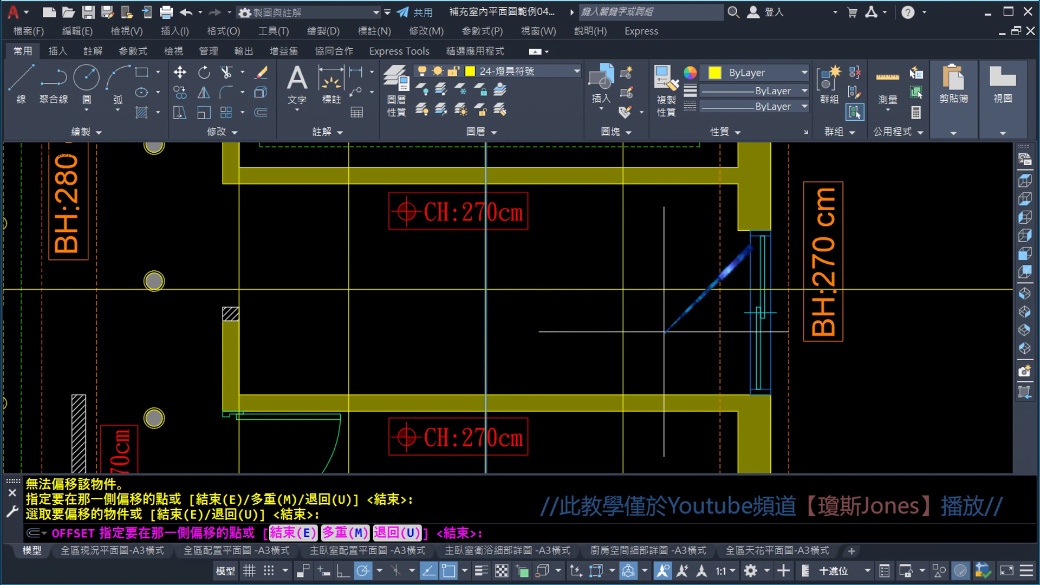
left_click(731, 287)
key("Escape")
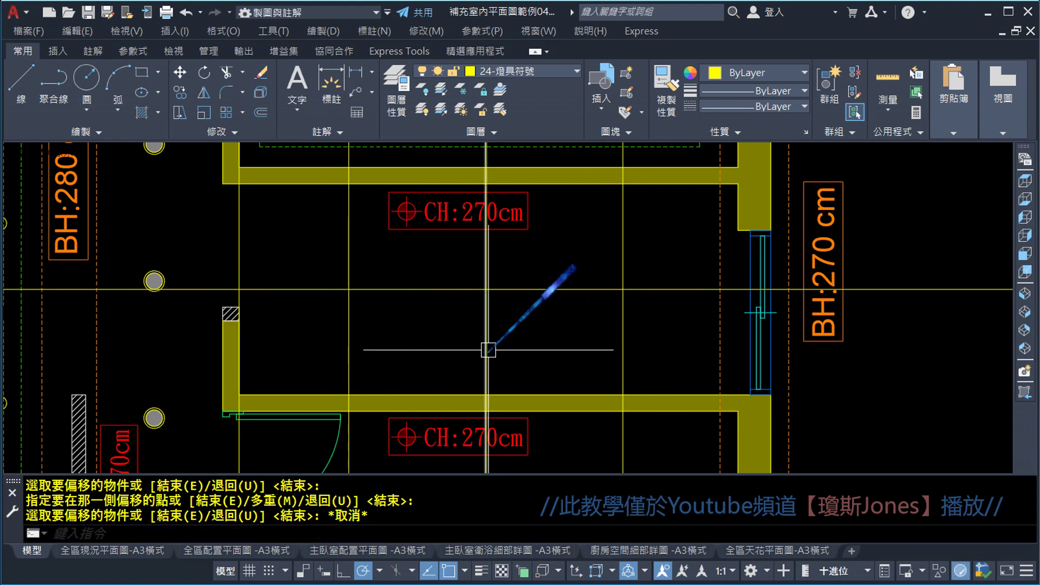
middle_click_drag(519, 438, 511, 256)
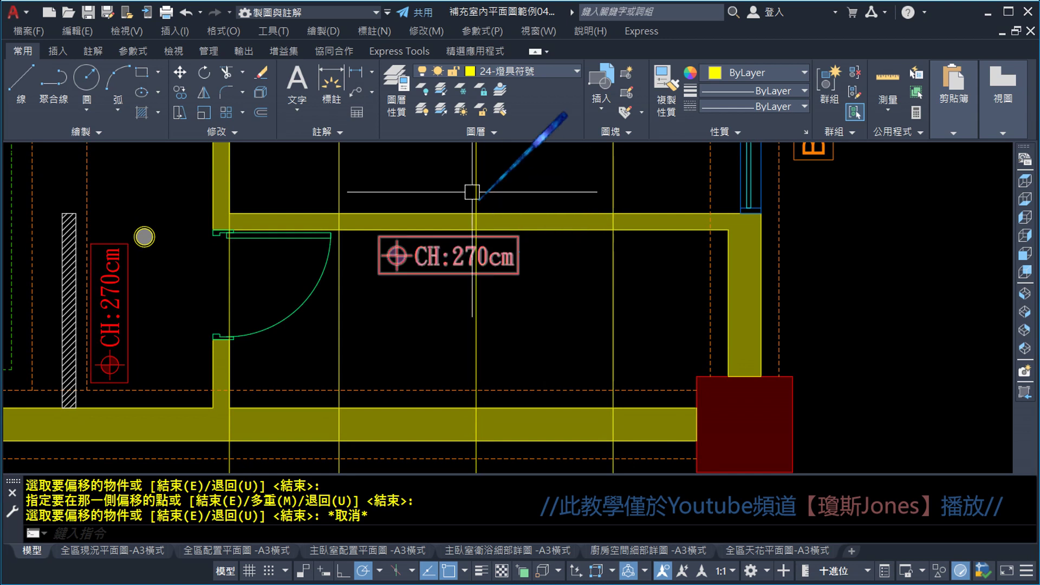
left_click(374, 74)
left_click(378, 103)
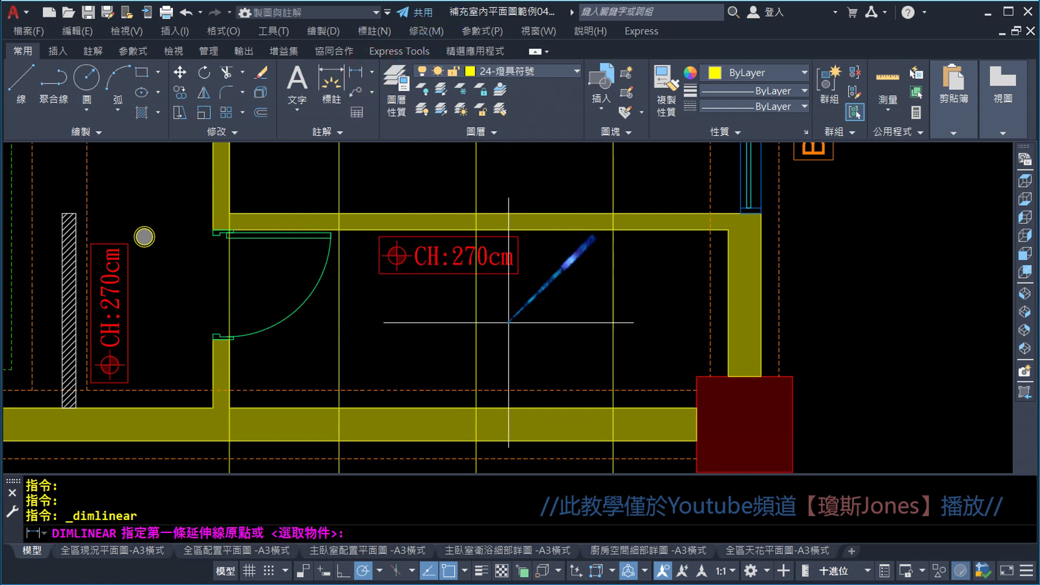
scroll(593, 268, "up", 2)
left_click(621, 215)
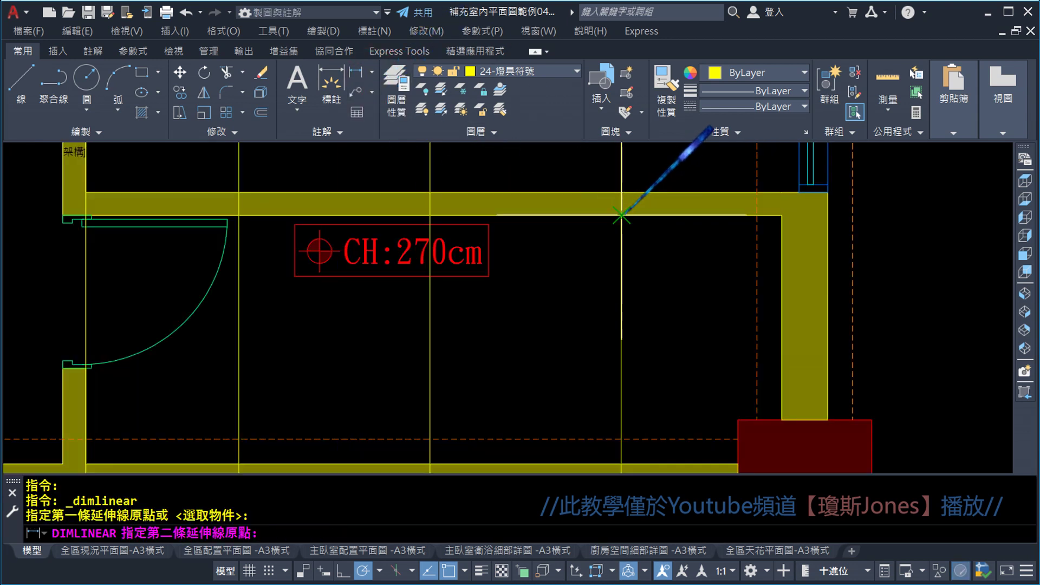
scroll(621, 215, "down", 2)
scroll(555, 392, "up", 2)
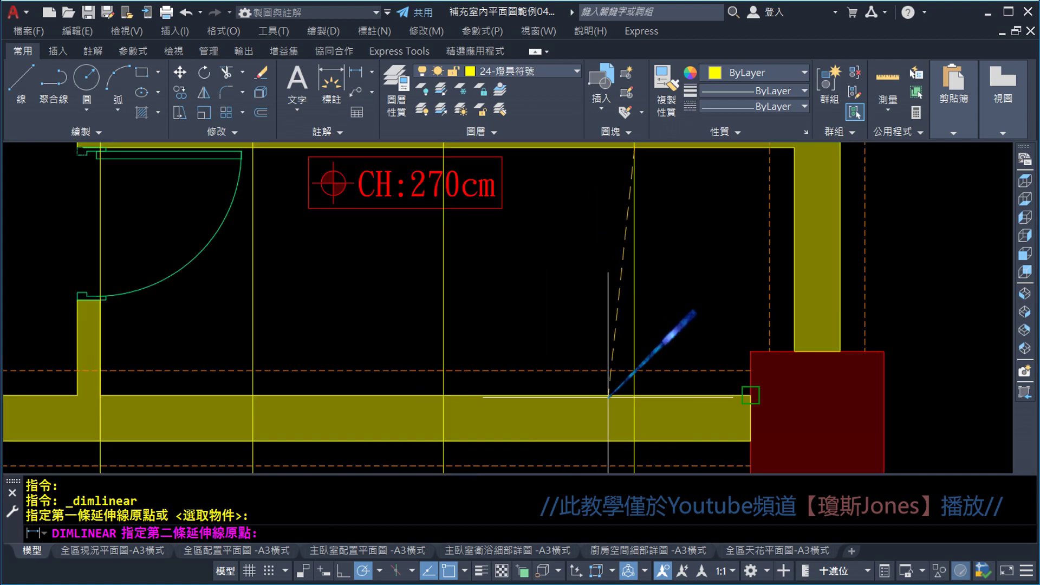
left_click(634, 396)
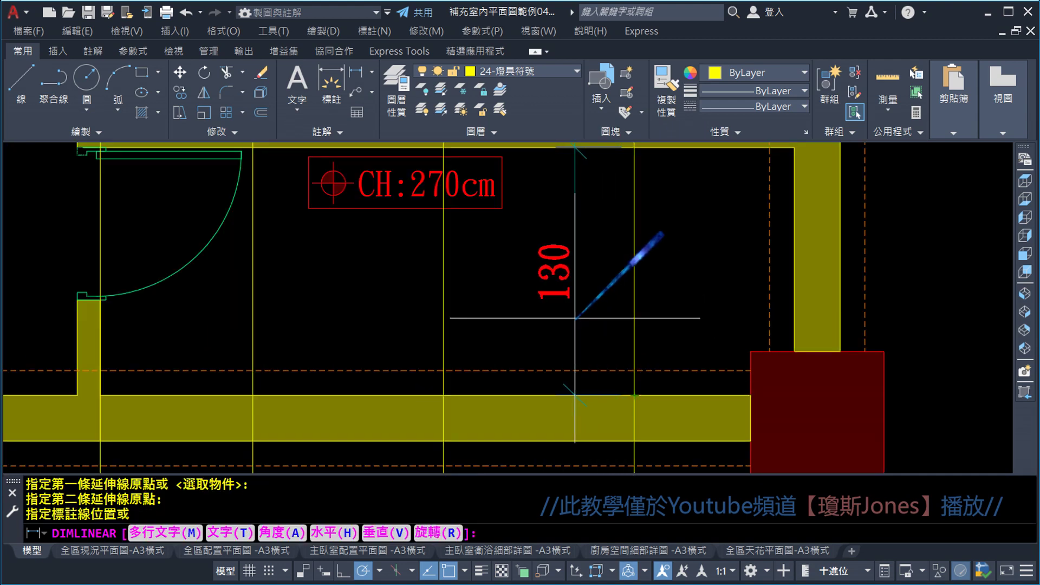
left_click(574, 318)
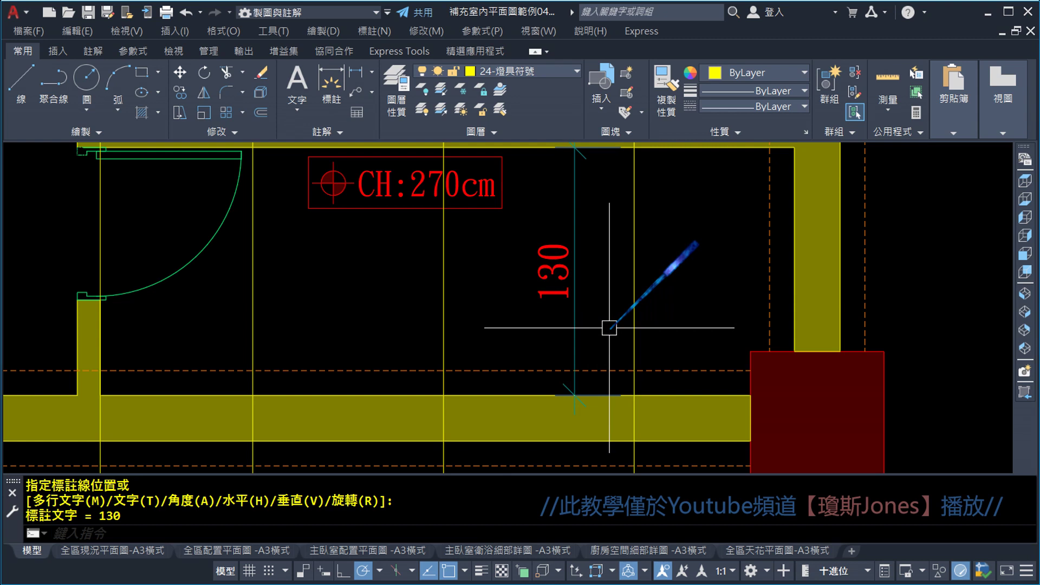
left_click(575, 314)
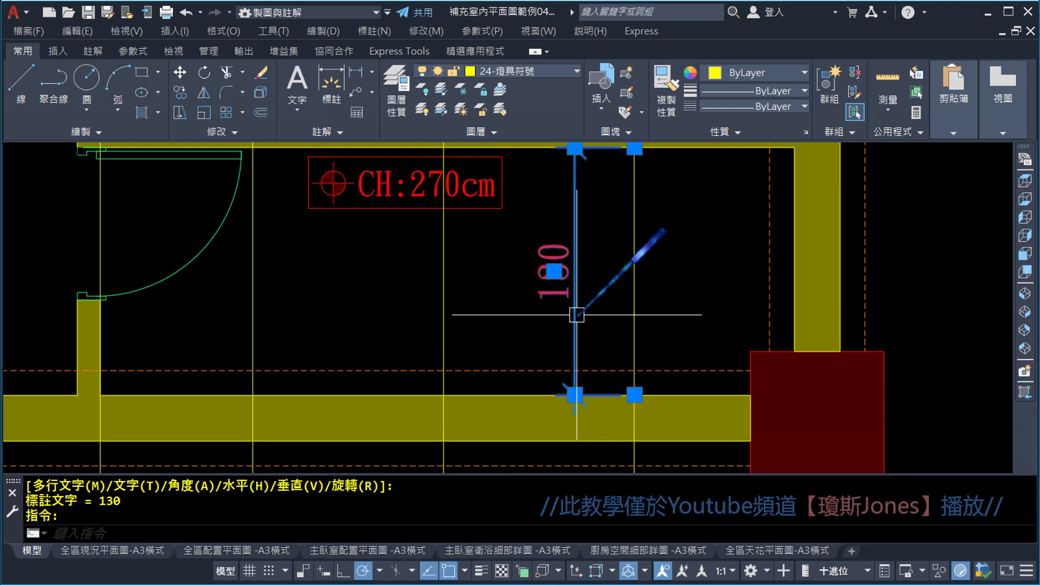
key("Delete")
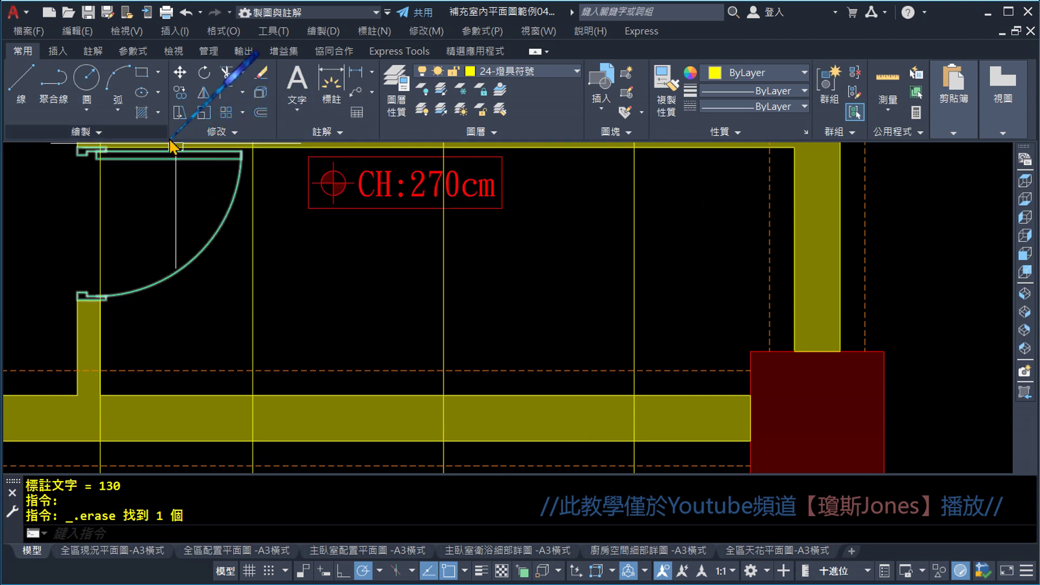
left_click(114, 132)
- Place a horizontal construction line 65 below the corridor's upper wall
left_click(62, 152)
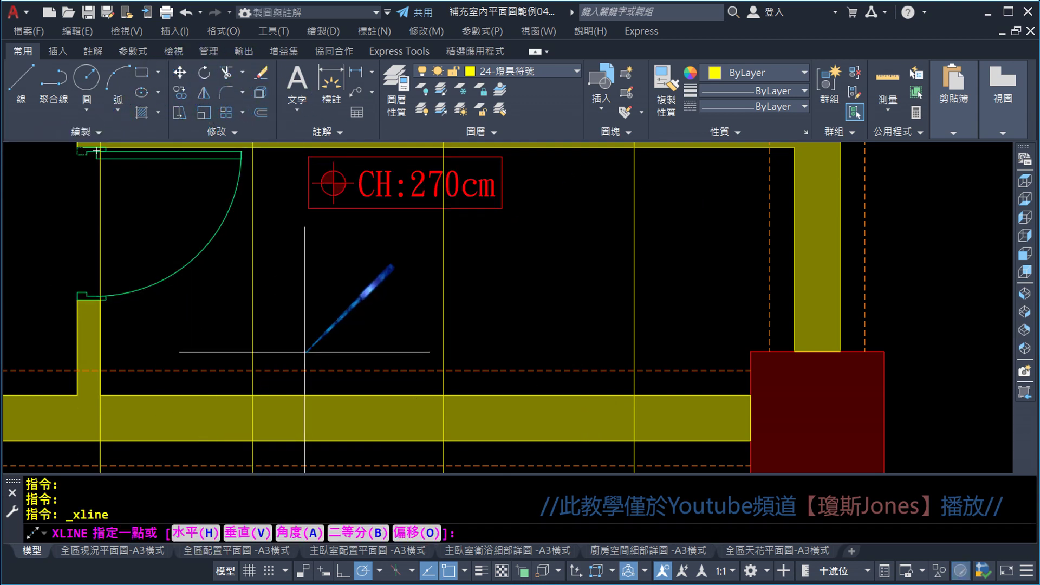
type("h")
key("Return")
middle_click_drag(197, 315, 330, 379)
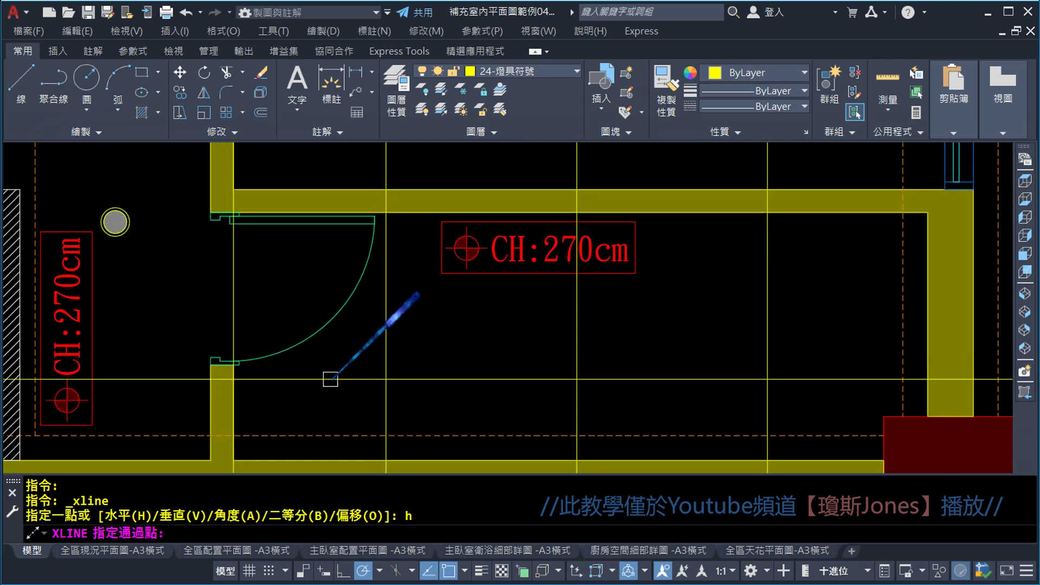
middle_click_drag(748, 238, 683, 237)
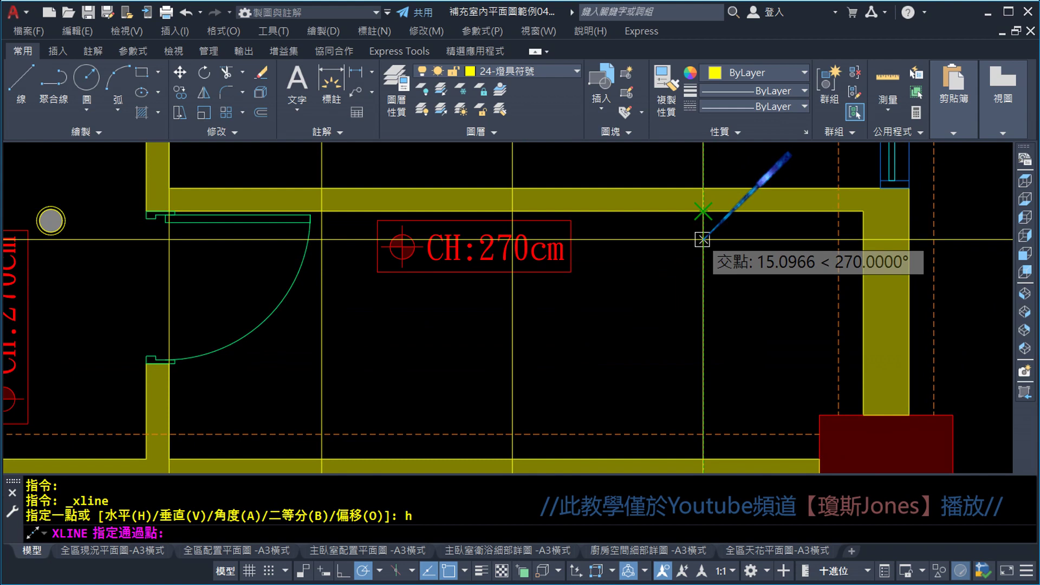
type("65")
key("Return")
key("Return")
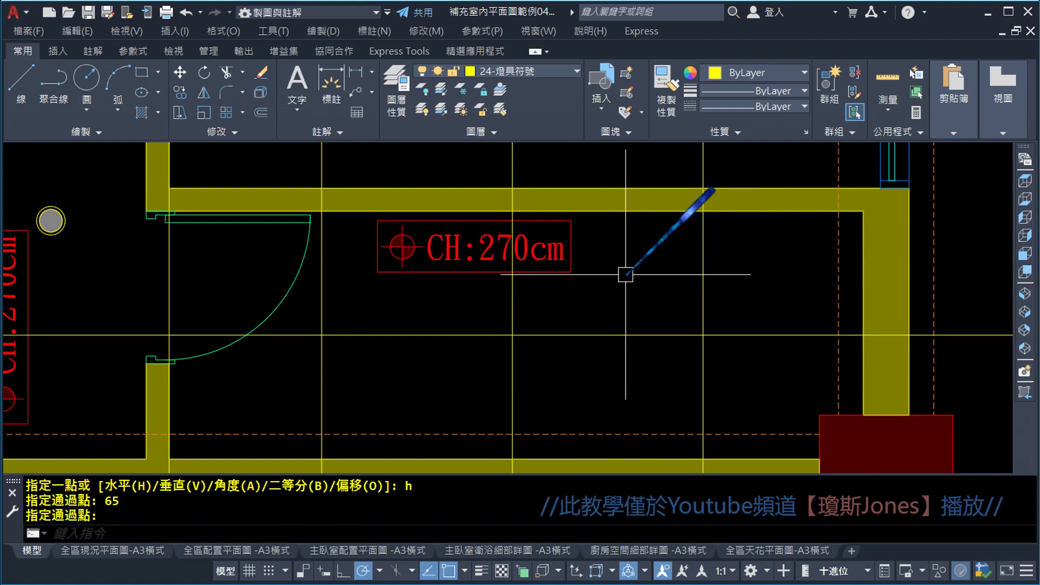
scroll(644, 276, "down", 2)
scroll(576, 239, "down", 1)
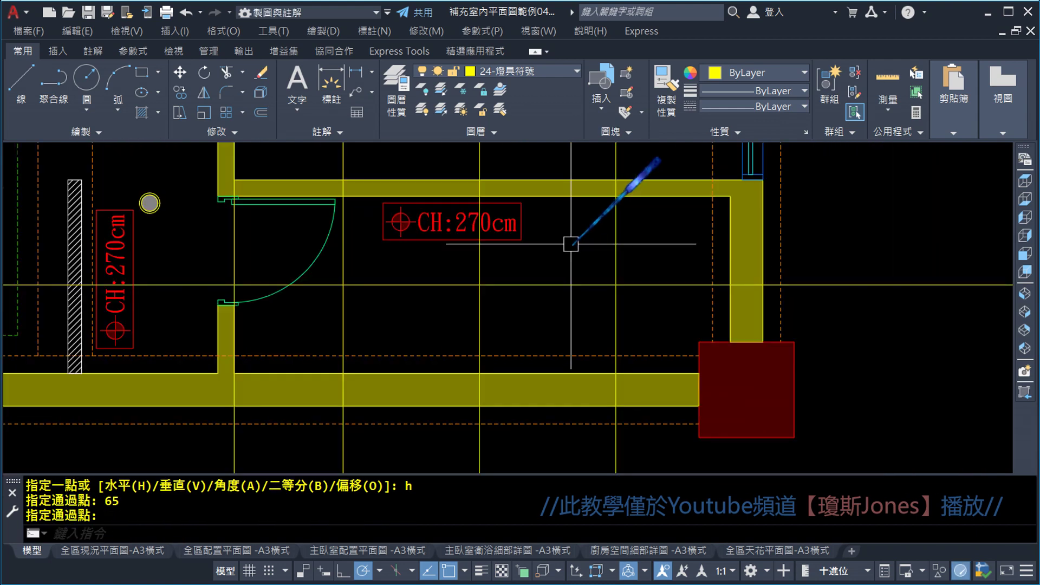
scroll(632, 181, "down", 1)
middle_click_drag(565, 225, 574, 317)
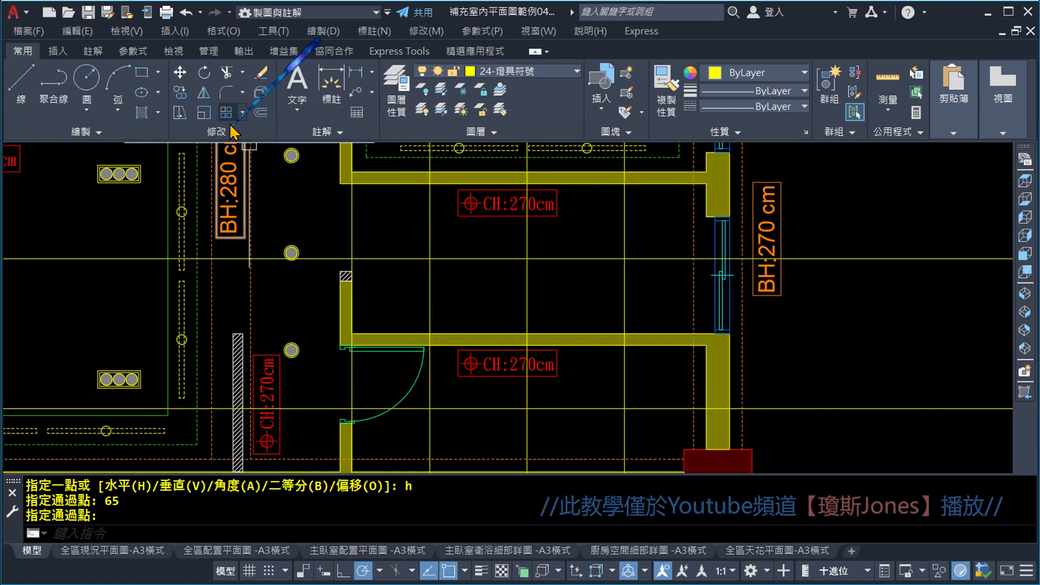
- Copy the downlight's three parts from its centre onto a construction-line intersection
left_click(179, 92)
scroll(274, 198, "up", 5)
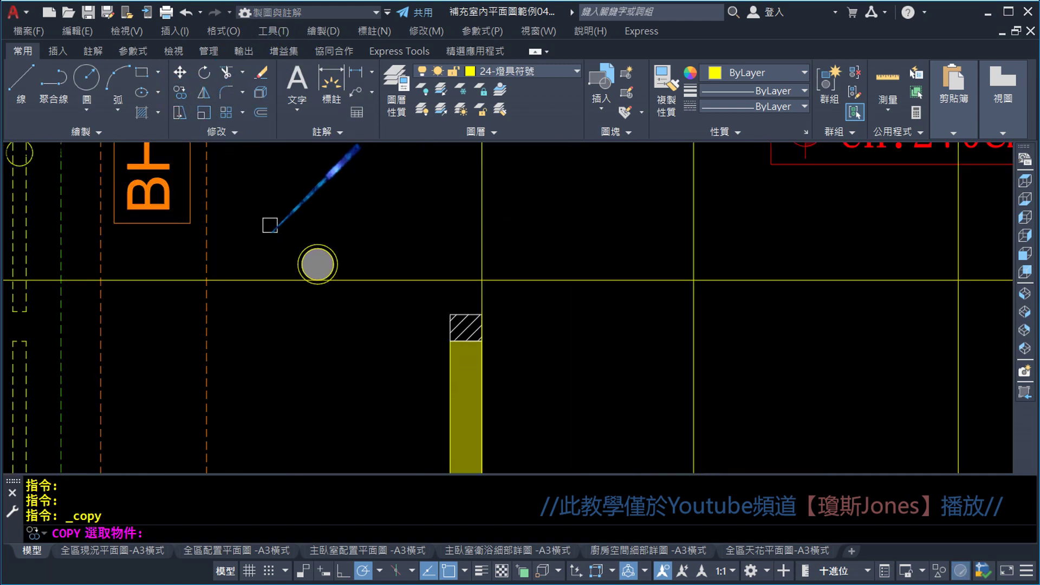
left_click(268, 212)
left_click(341, 276)
scroll(357, 233, "up", 3)
key("Return")
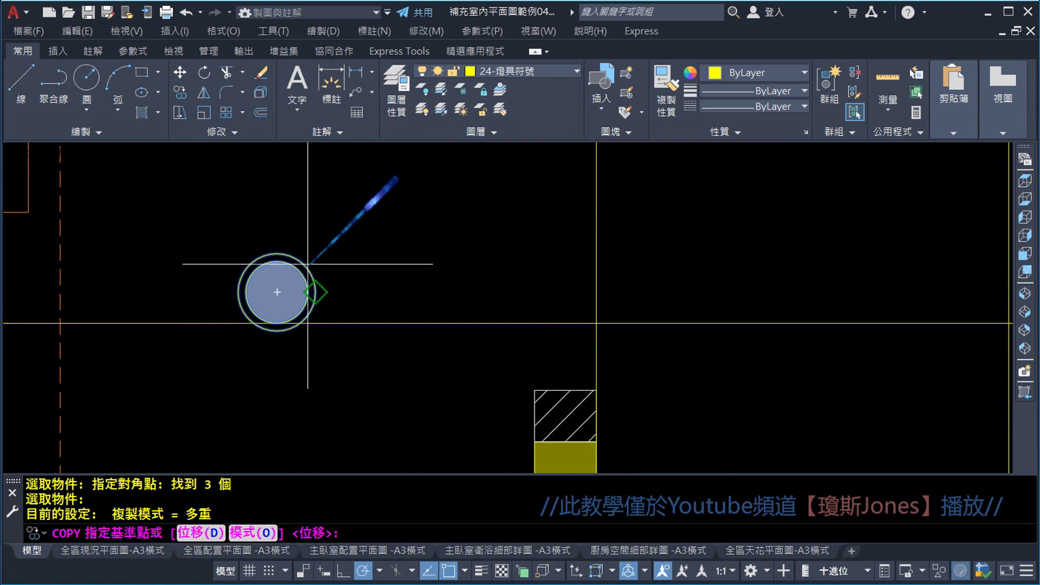
left_click(281, 291)
scroll(282, 291, "down", 3)
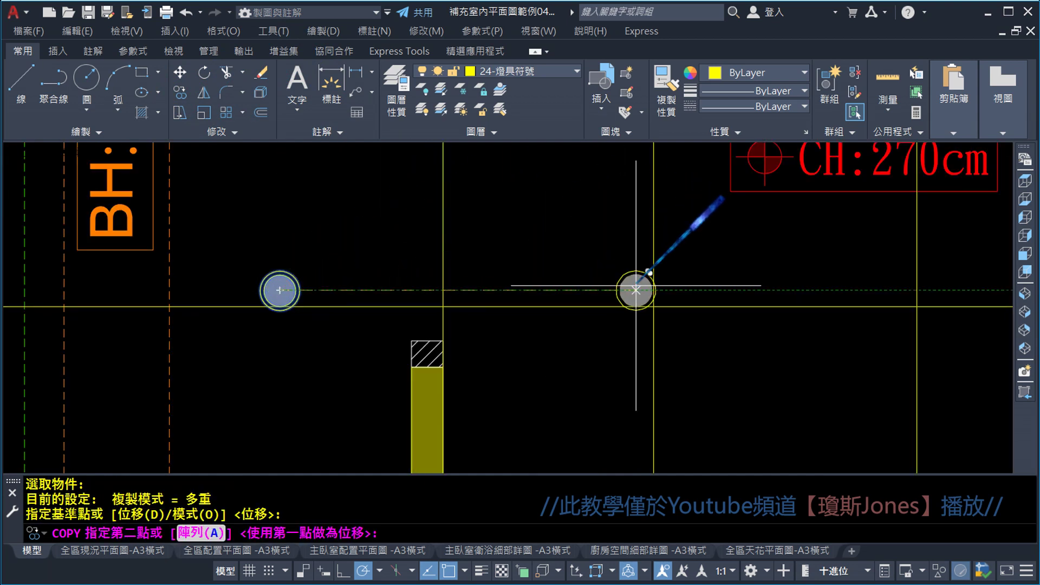
scroll(634, 291, "up", 3)
left_click(667, 325)
key("Escape")
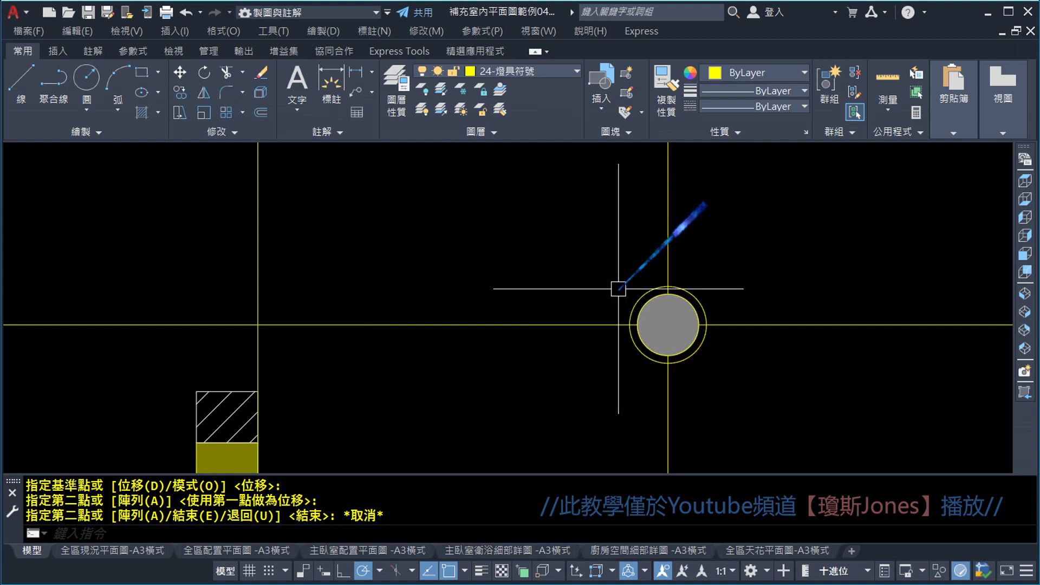
- Group the copied downlight's circle and other two parts into one object
scroll(623, 289, "down", 1)
scroll(647, 309, "up", 2)
left_click(649, 306)
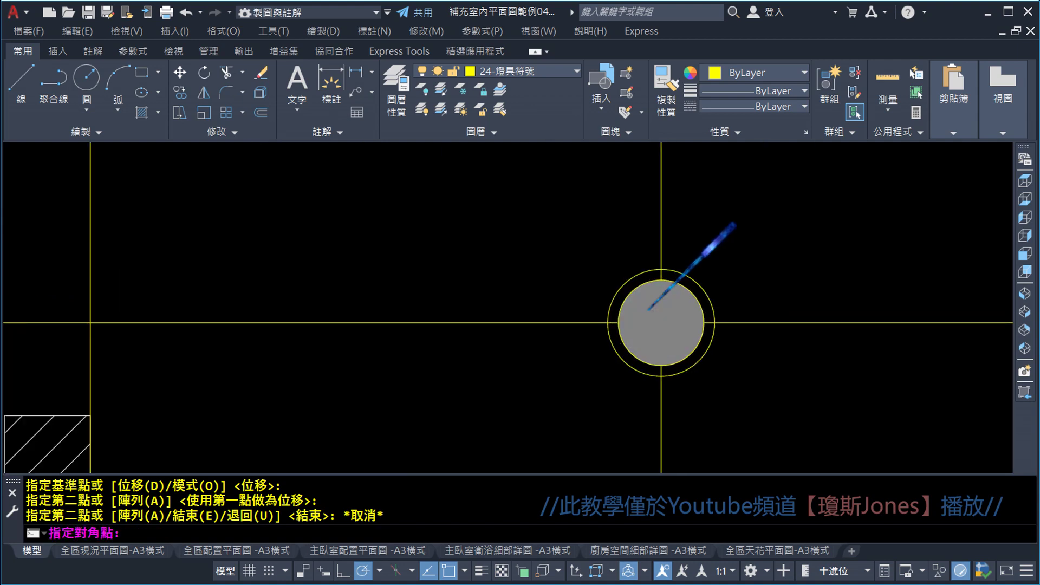
key("Escape")
left_click(623, 284)
key("Escape")
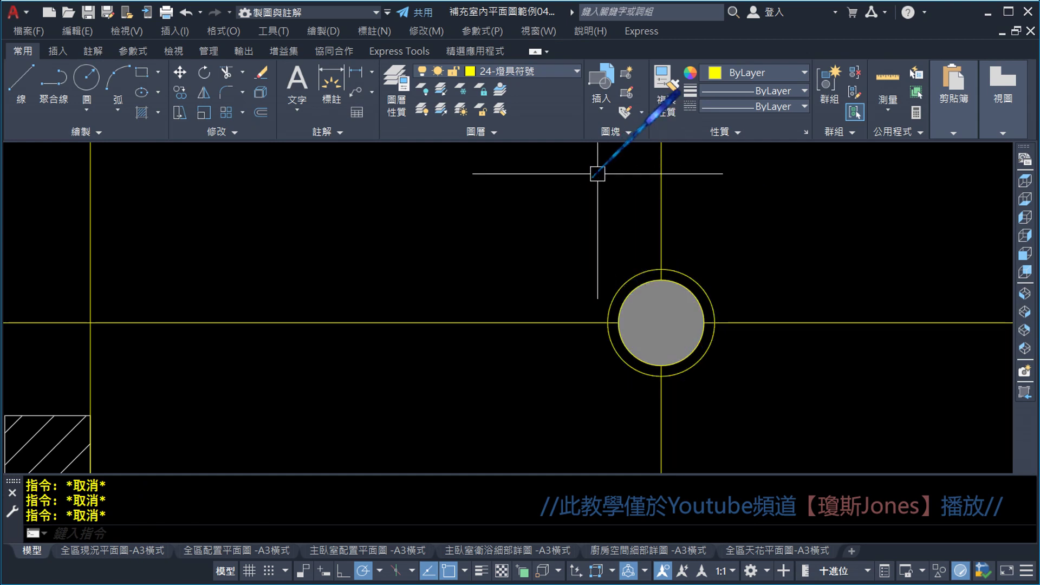
left_click(827, 87)
left_click(529, 224)
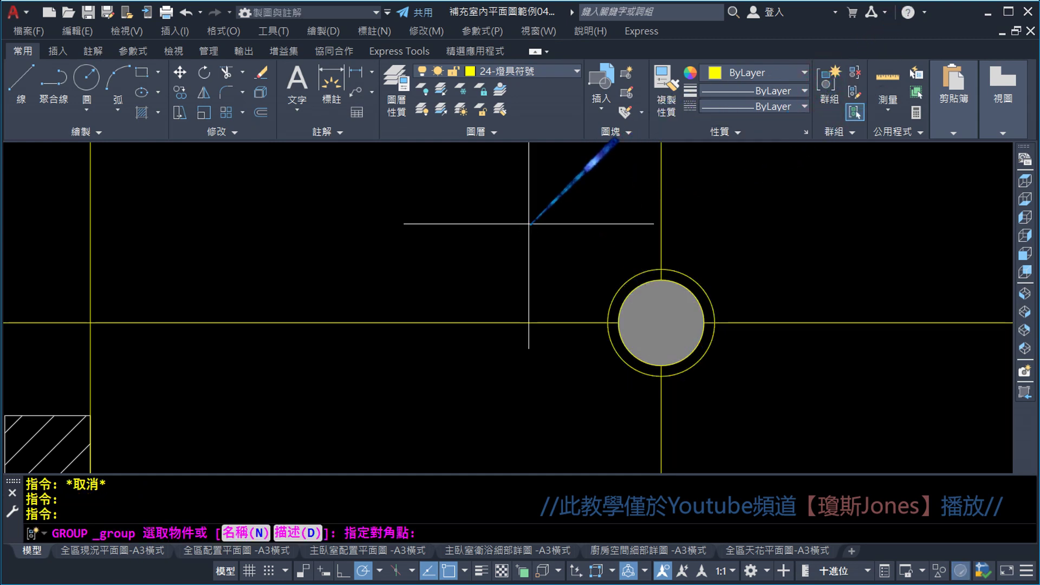
left_click(754, 415)
key("Return")
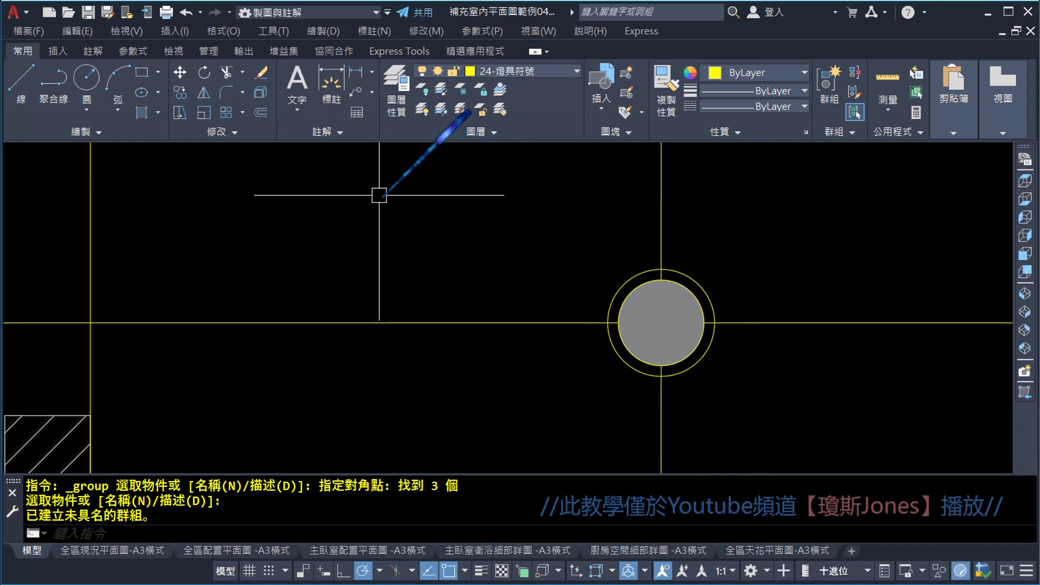
- Copy the downlight group onto the corridor construction-line intersection
left_click(182, 94)
left_click(534, 221)
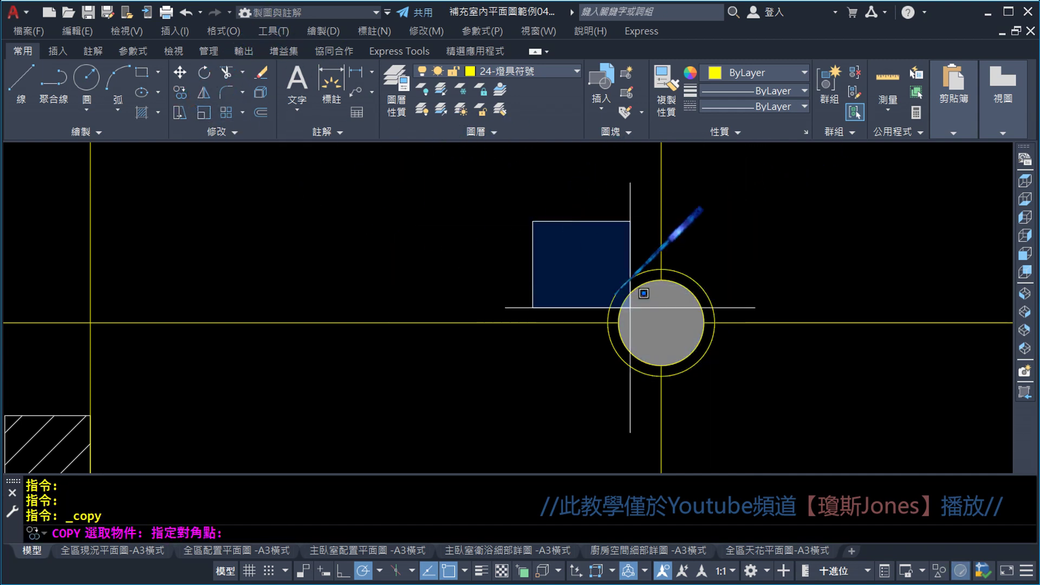
left_click(765, 420)
key("Return")
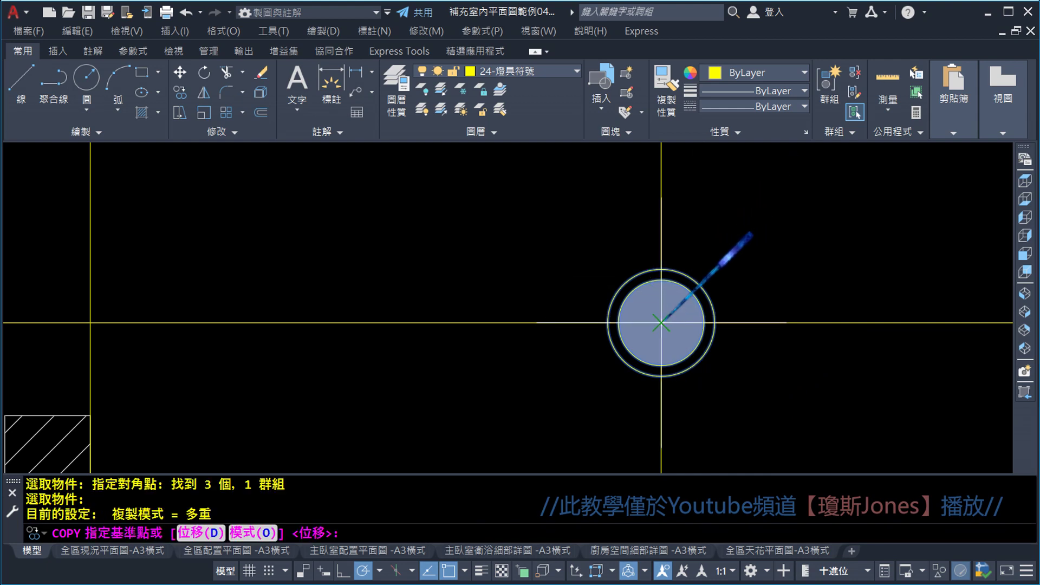
left_click(661, 323)
scroll(660, 320, "down", 5)
scroll(632, 274, "up", 3)
scroll(622, 297, "up", 3)
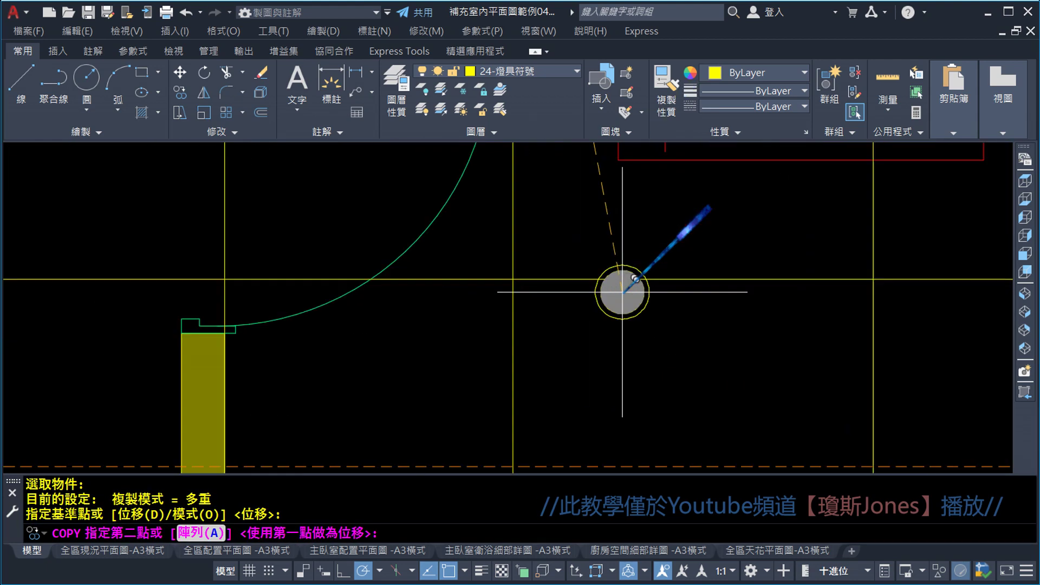
scroll(569, 251, "up", 2)
left_click(341, 250)
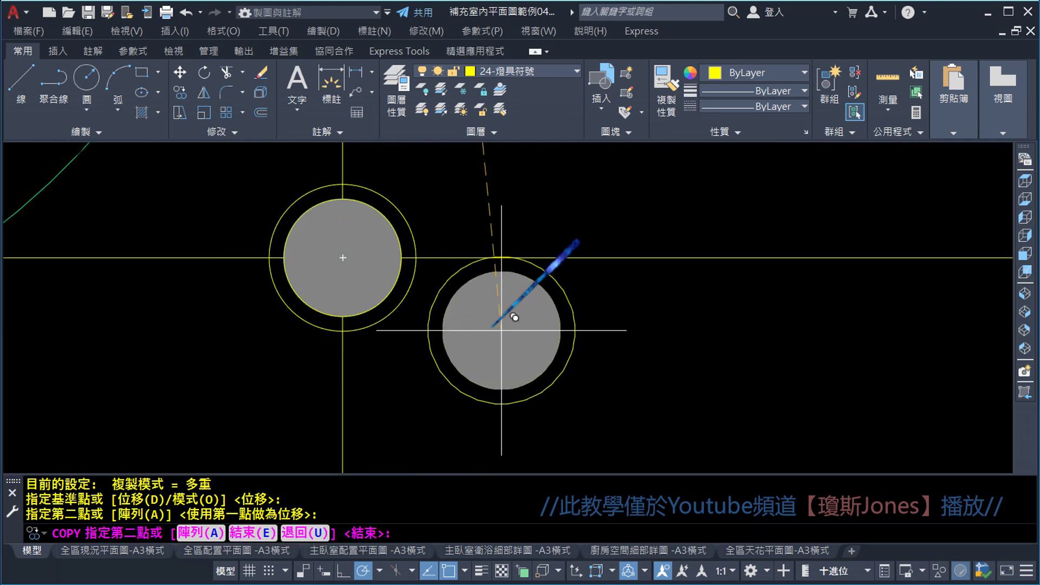
key("Escape")
scroll(500, 342, "down", 3)
scroll(516, 336, "down", 4)
scroll(550, 183, "down", 3)
scroll(512, 286, "up", 1)
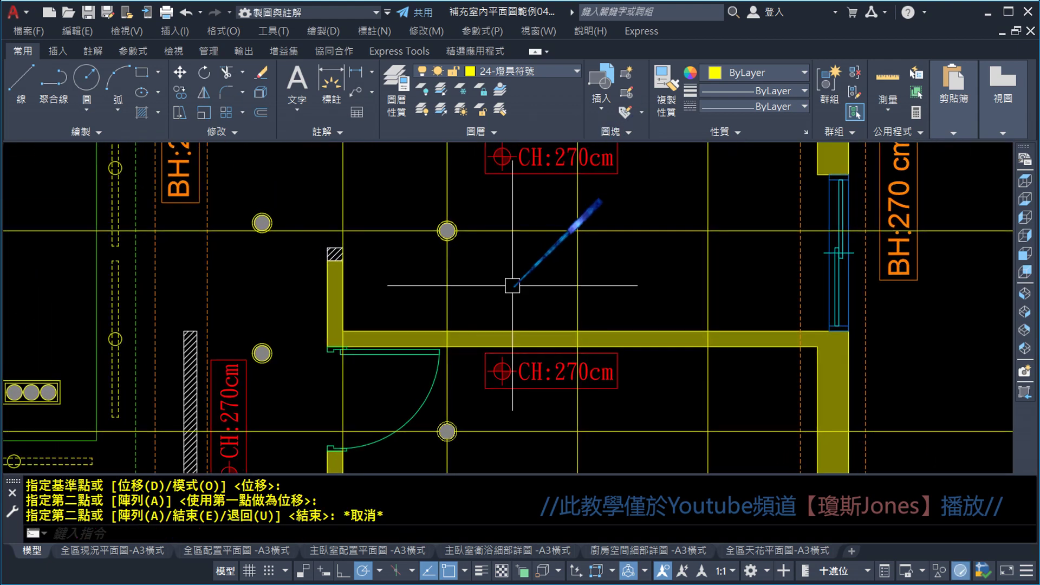
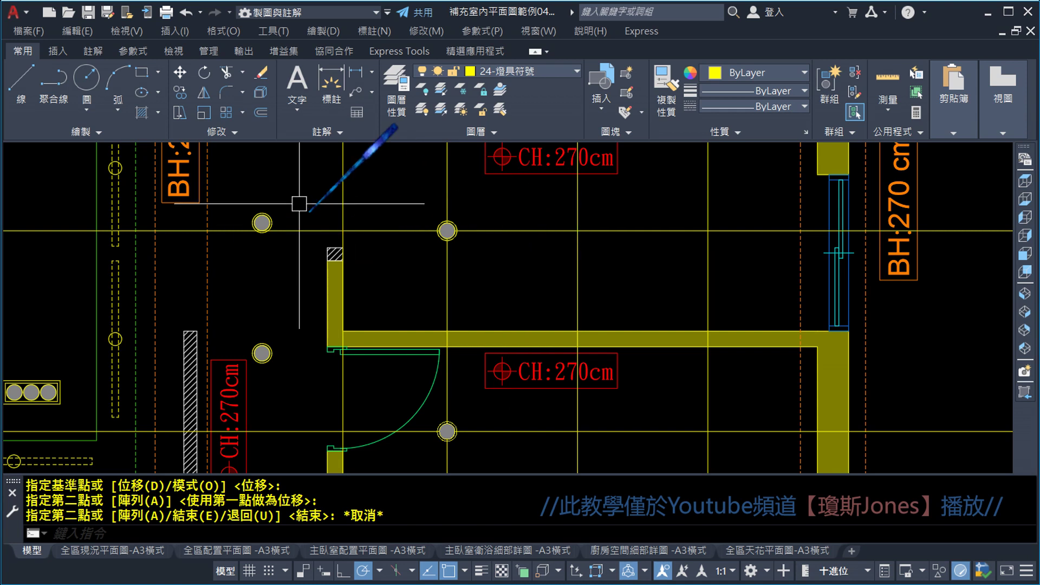
- Open the array type options, then cancel without creating an array
left_click(237, 133)
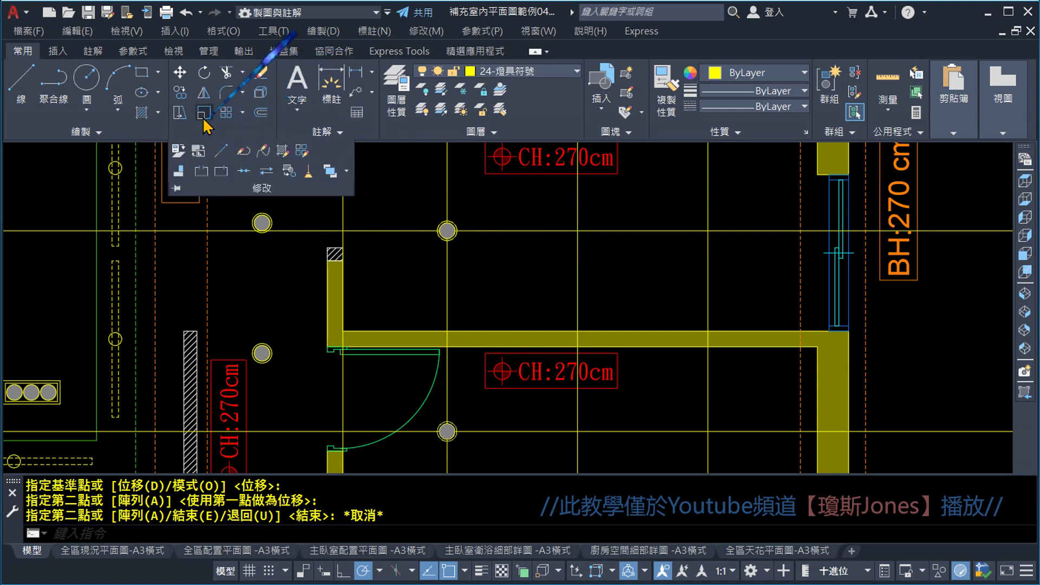
left_click(241, 114)
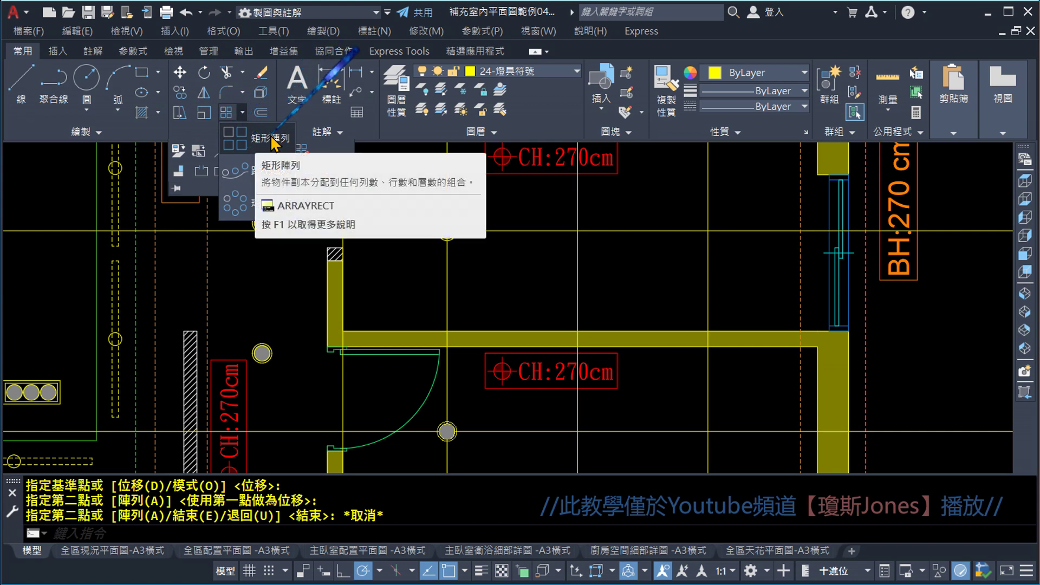
key("Escape")
key("Escape")
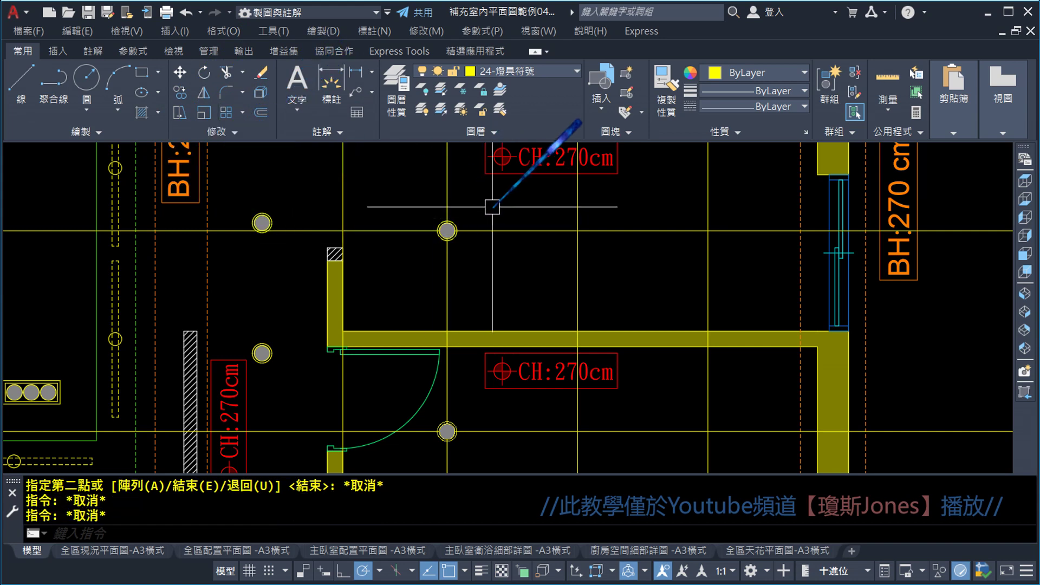
scroll(480, 217, "up", 3)
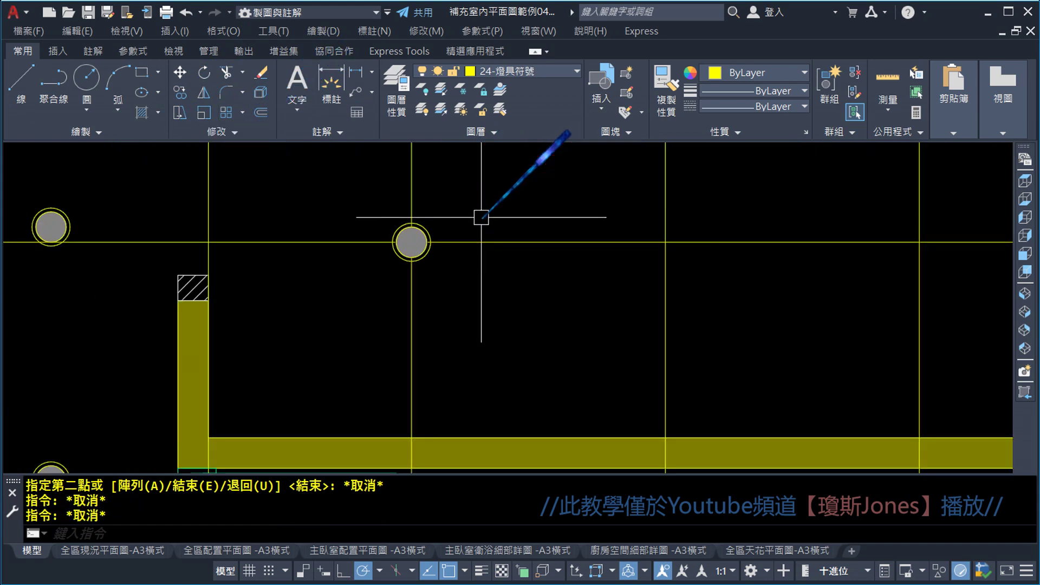
- Select the upper and lower downlights in both rooms for copying
left_click(184, 91)
left_click(330, 186)
left_click(455, 272)
scroll(455, 271, "down", 2)
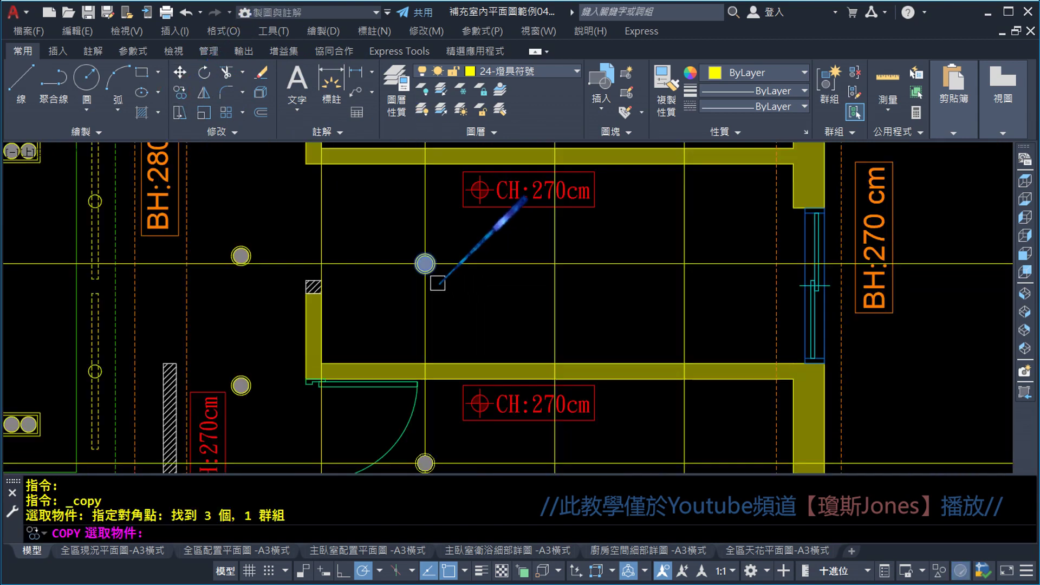
middle_click_drag(437, 283, 452, 181)
scroll(417, 260, "up", 5)
left_click(348, 272)
left_click(422, 346)
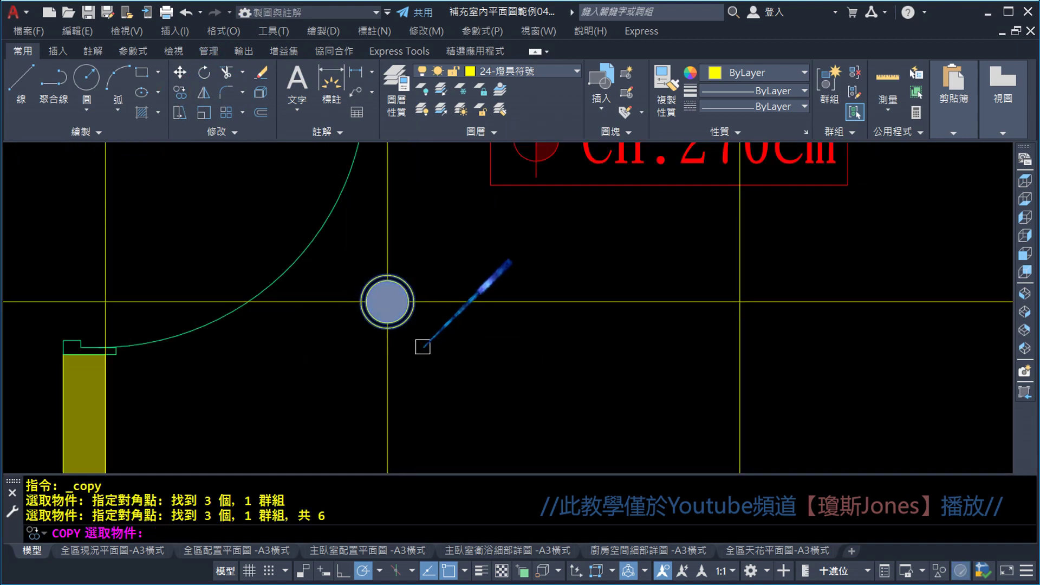
scroll(422, 347, "down", 2)
scroll(451, 211, "down", 2)
key("Return")
scroll(370, 235, "up", 4)
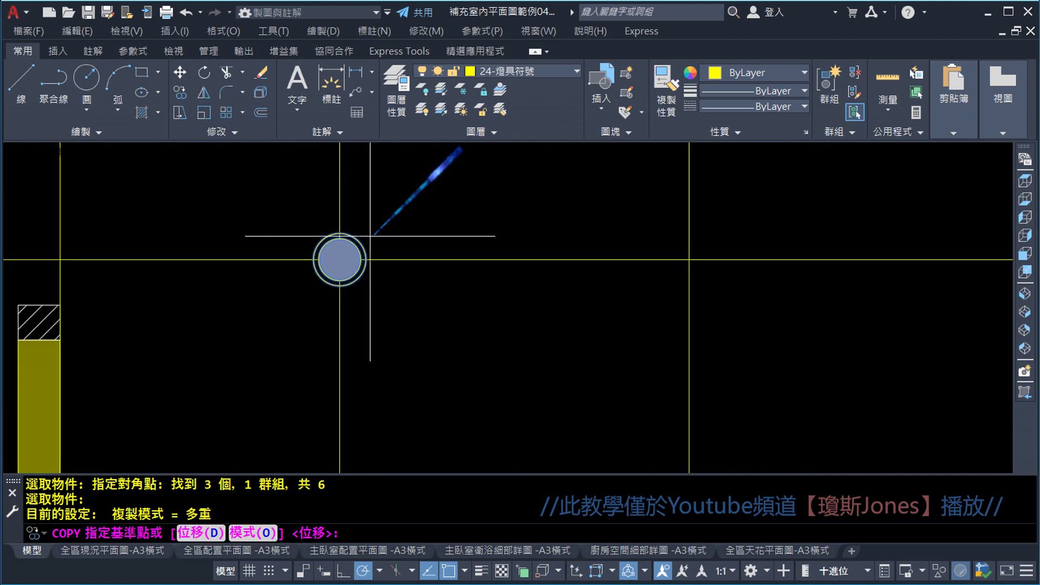
- Copy the downlights to the next two grid intersections, forming rows of three
left_click(339, 259)
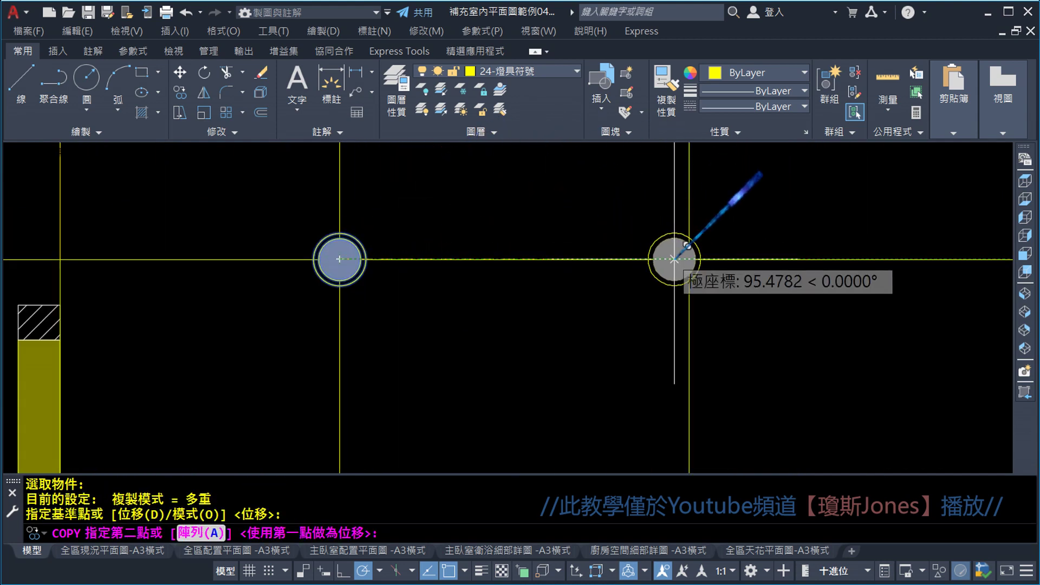
left_click(684, 259)
scroll(684, 259, "down", 3)
scroll(802, 249, "up", 2)
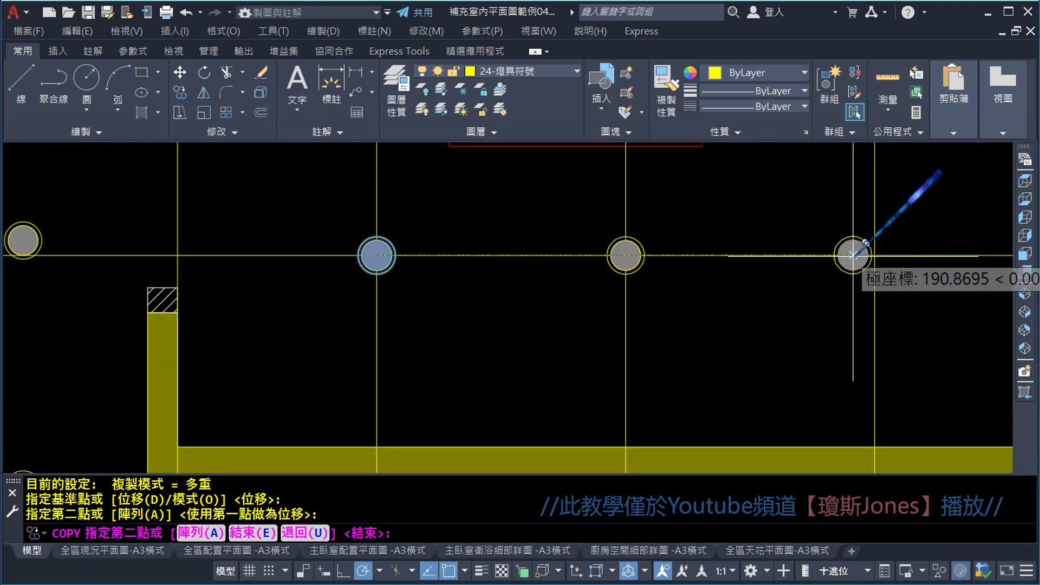
left_click(875, 254)
scroll(689, 213, "down", 2)
scroll(724, 260, "down", 2)
key("Escape")
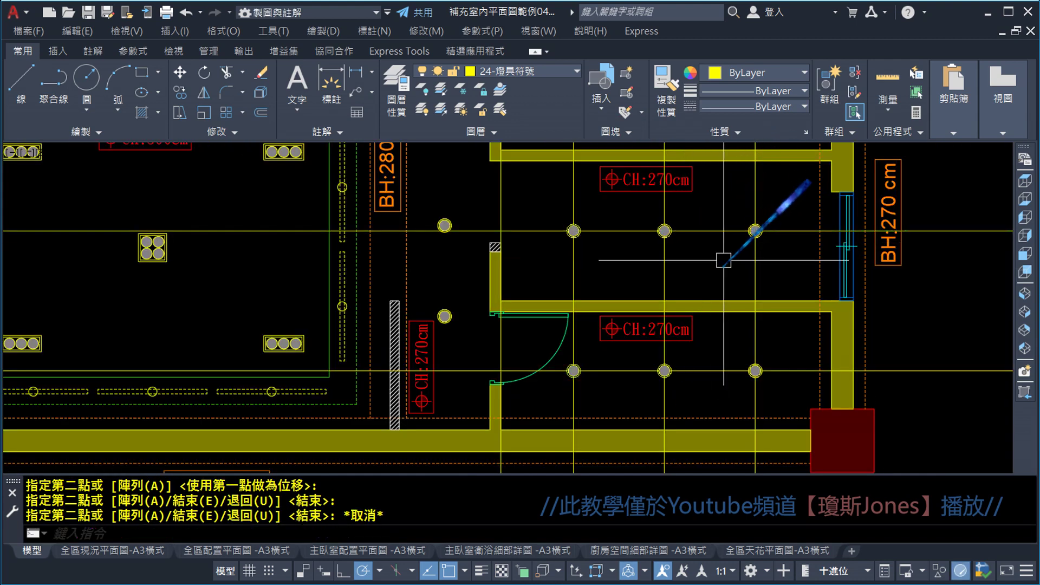
- Erase the leftover vertical guide lines below the wall
mouse_move(620, 262)
middle_mouse_down()
mouse_move(403, 251)
mouse_move(368, 272)
middle_mouse_up()
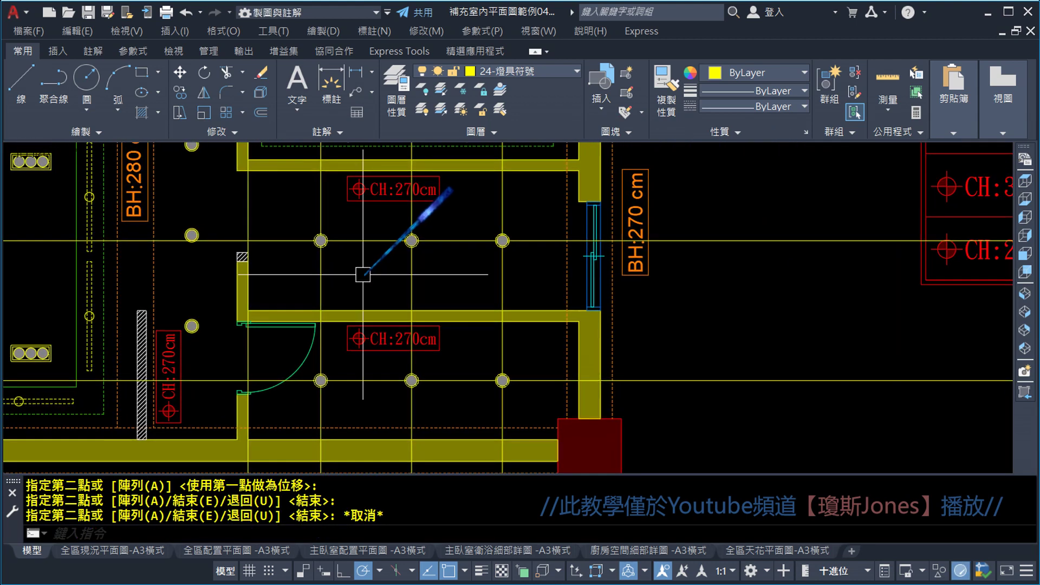
left_click(263, 75)
scroll(458, 200, "down", 2)
scroll(457, 200, "down", 2)
left_click(639, 220)
left_click(604, 345)
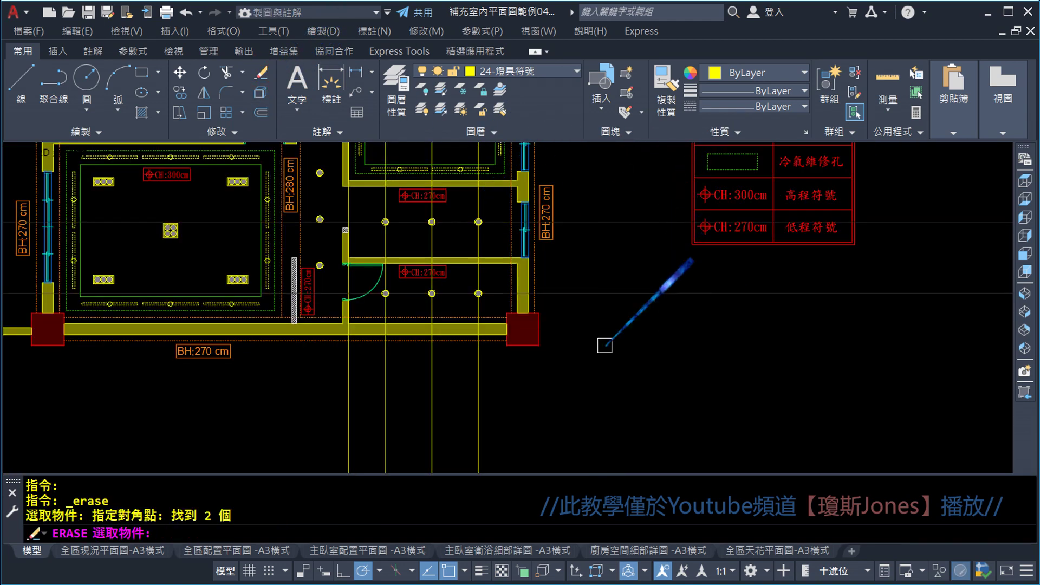
left_click(515, 328)
left_click(300, 444)
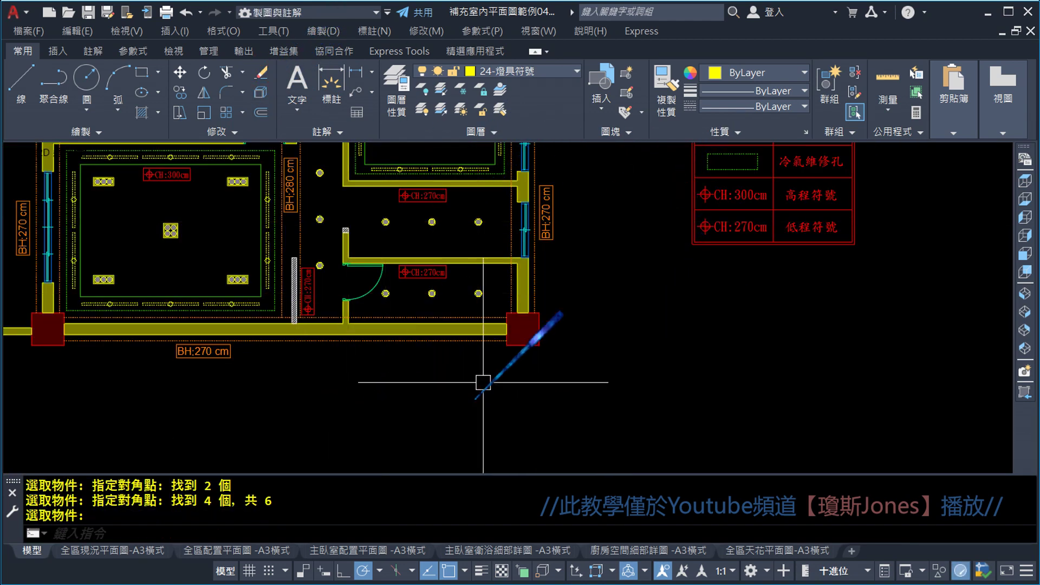
scroll(461, 303, "up", 1)
scroll(636, 297, "up", 2)
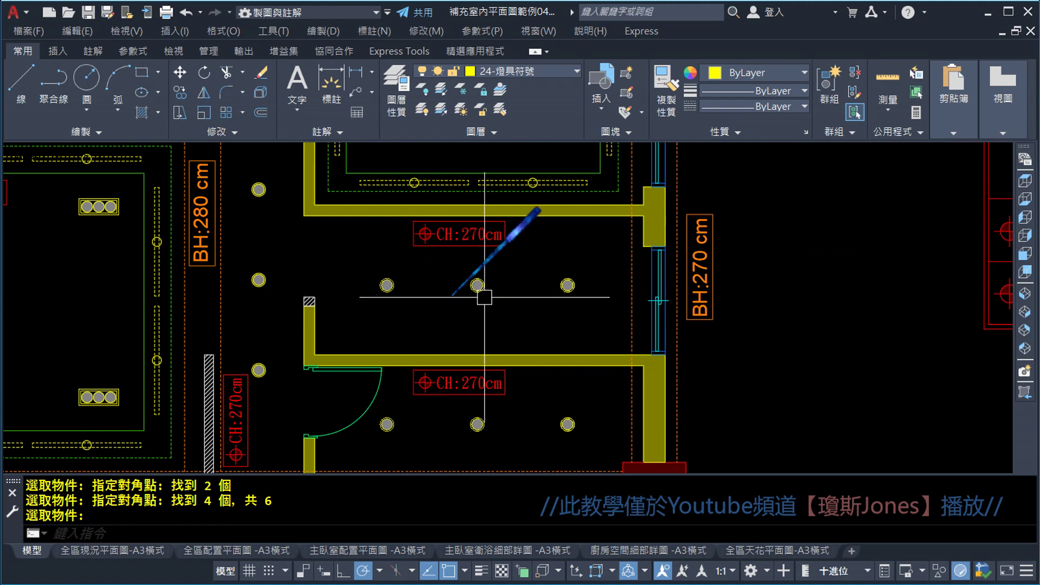
scroll(495, 401, "down", 1)
scroll(520, 420, "up", 1)
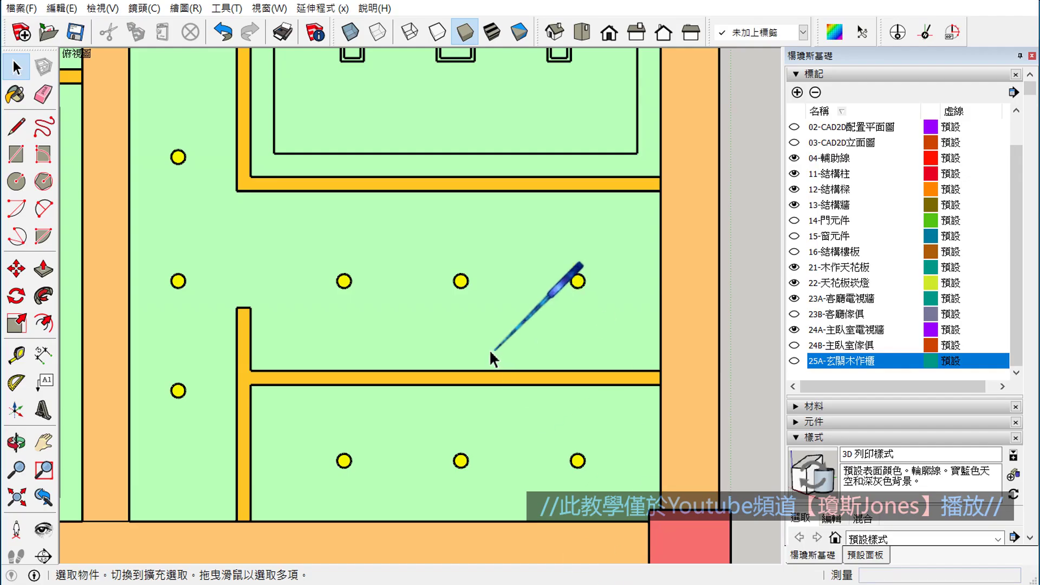
- Frame the SketchUp top view on the six-downlight room and switch to Wireframe style
scroll(482, 273, "down", 1)
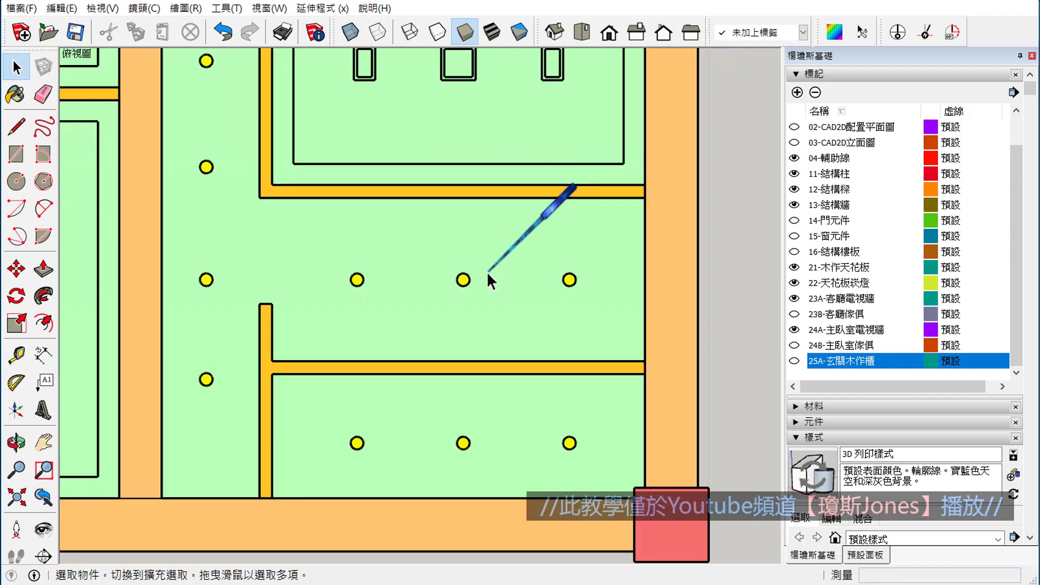
scroll(480, 273, "down", 2)
scroll(425, 292, "down", 2)
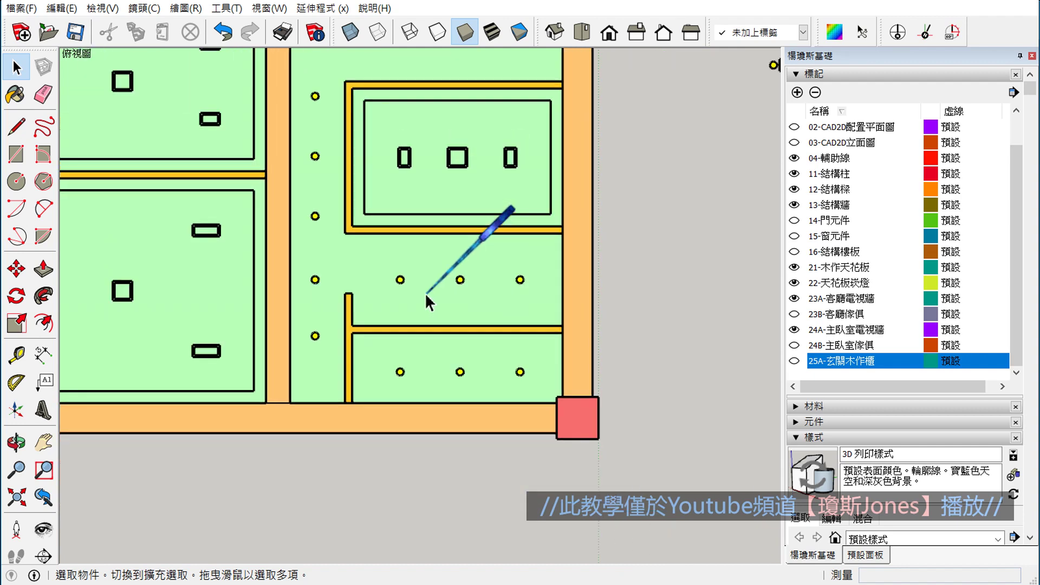
scroll(414, 280, "down", 1)
middle_click_drag(343, 213, 435, 316, "shift")
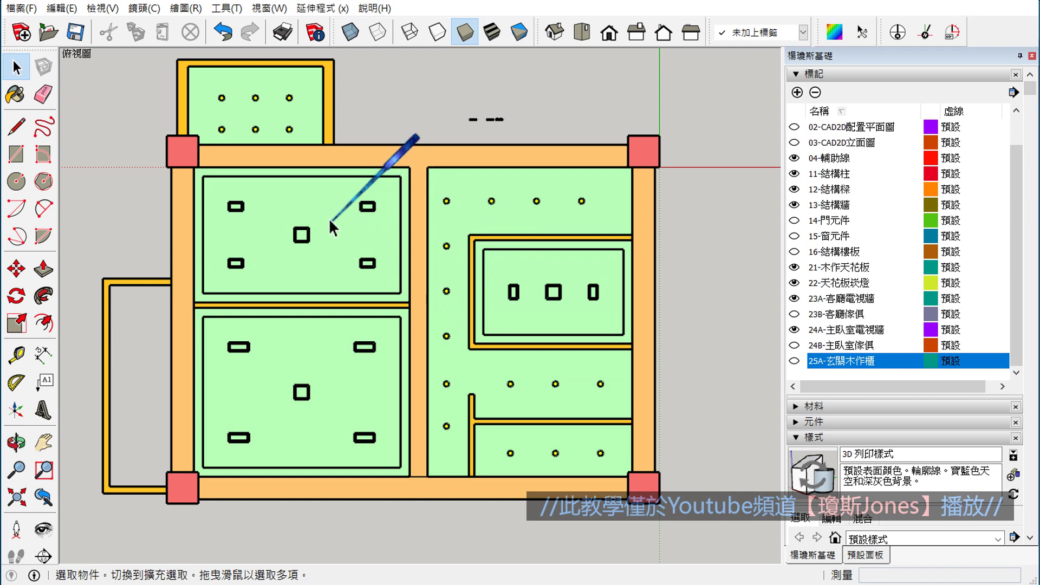
scroll(355, 291, "up", 2)
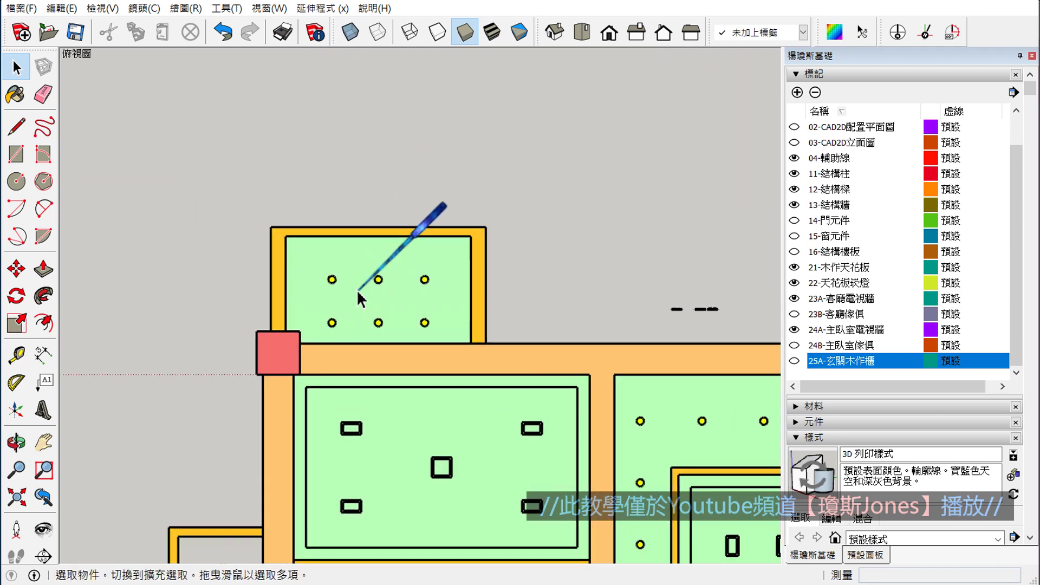
scroll(355, 291, "up", 2)
scroll(353, 295, "up", 3)
scroll(349, 292, "down", 1)
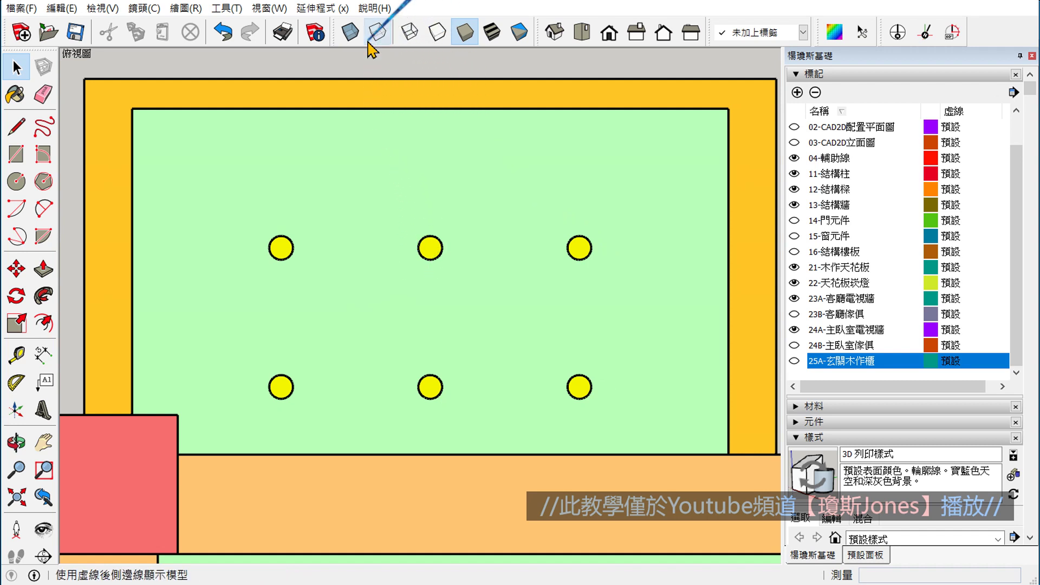
left_click(410, 32)
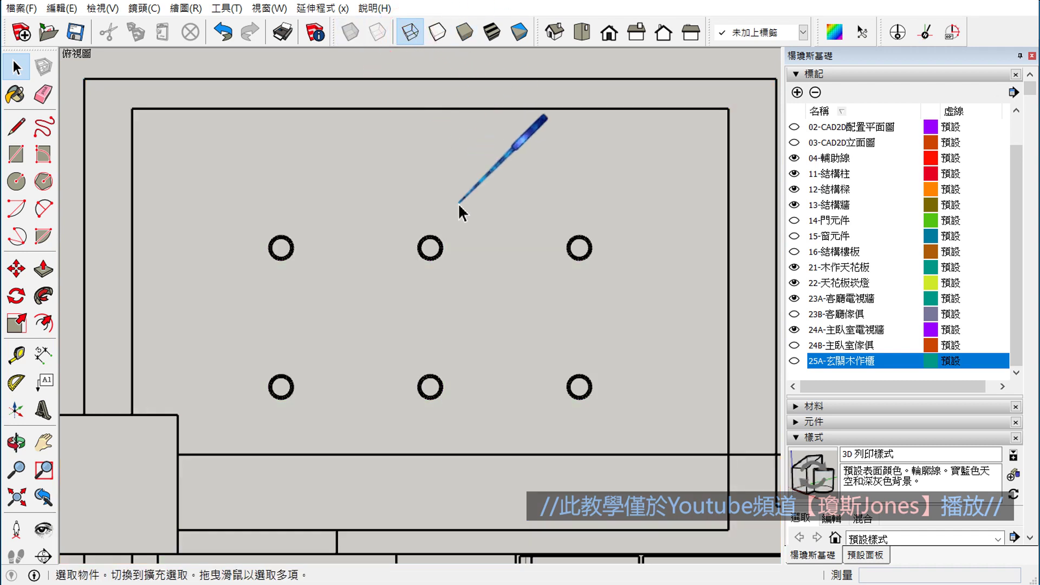
scroll(460, 208, "down", 2)
middle_click_drag(564, 292, 697, 299, "shift")
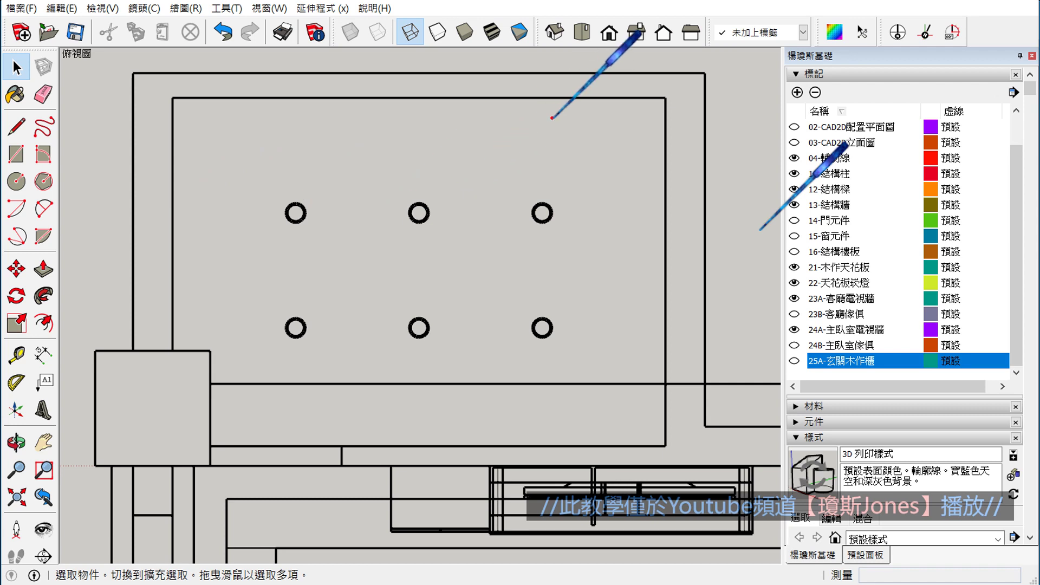
left_click_drag(193, 211, 673, 211)
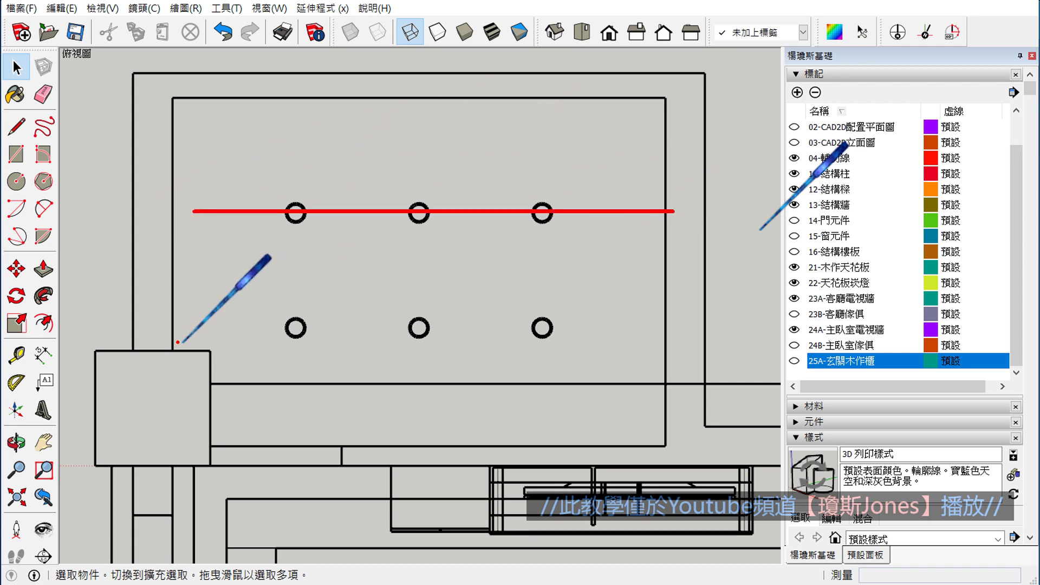
left_click_drag(217, 325, 586, 325)
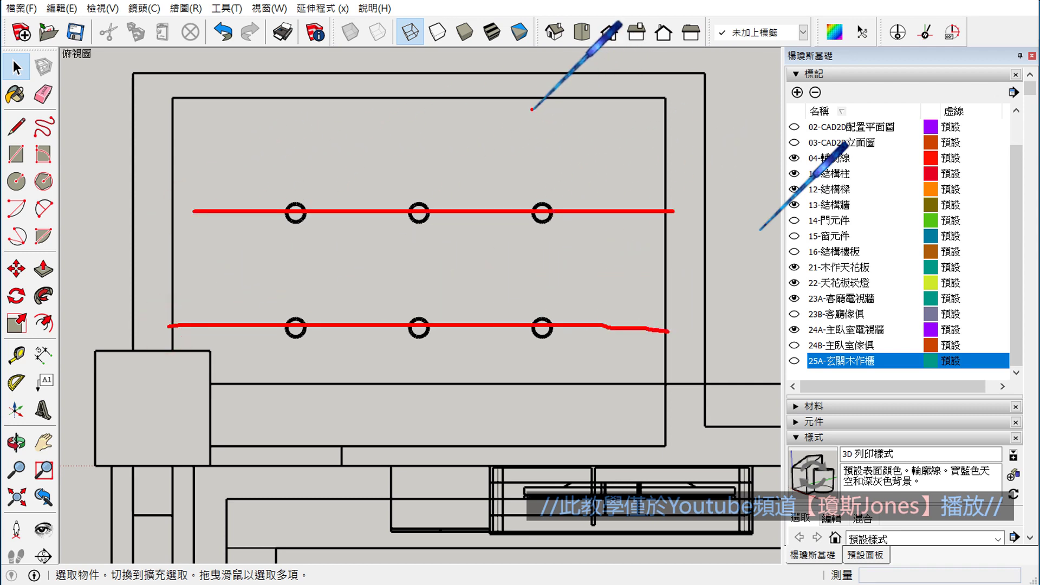
left_click_drag(531, 110, 558, 337)
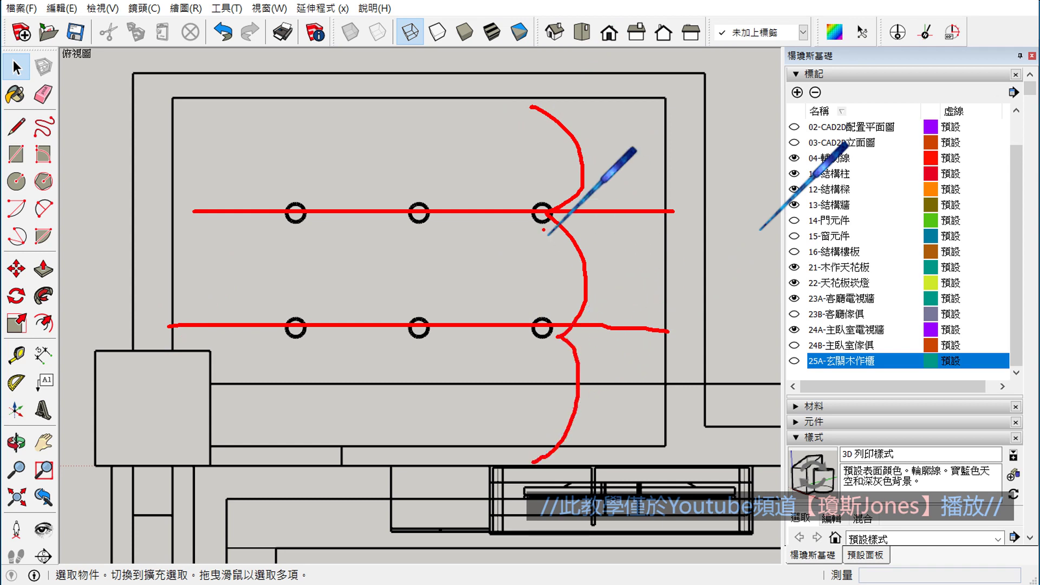
left_click_drag(635, 106, 650, 388)
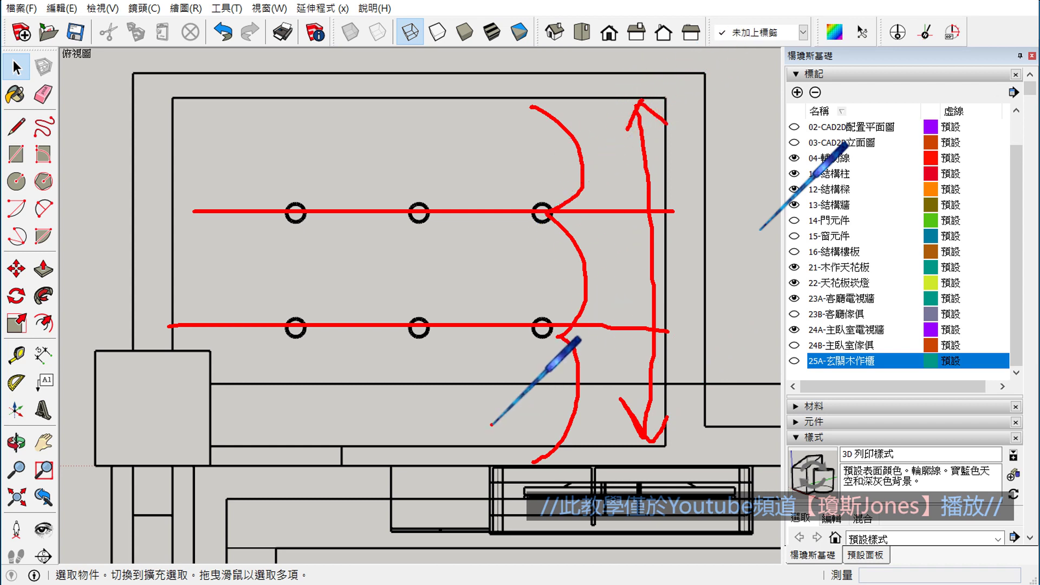
key("Escape")
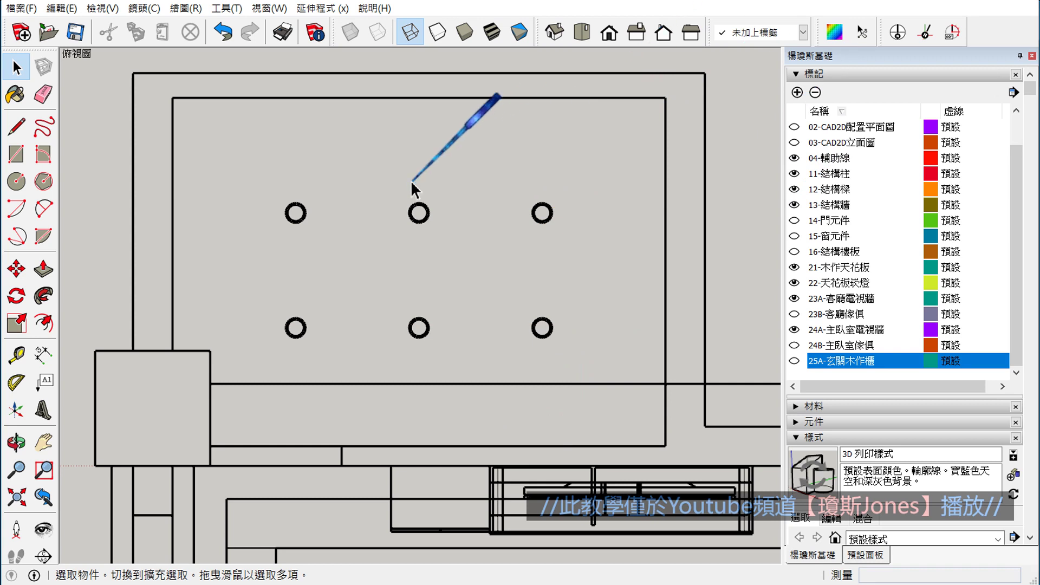
left_click_drag(281, 113, 293, 366)
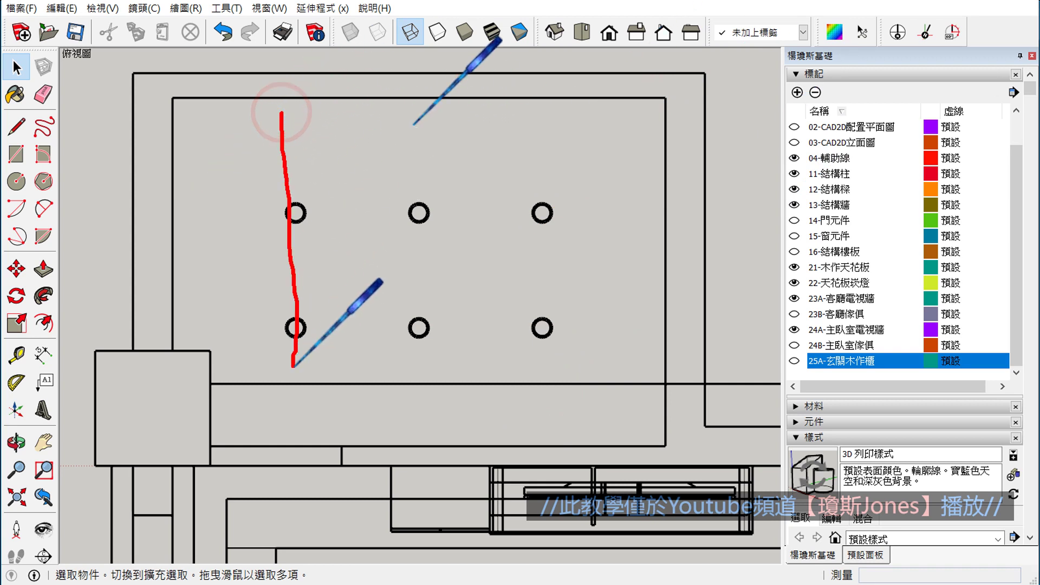
left_click_drag(426, 172, 435, 427)
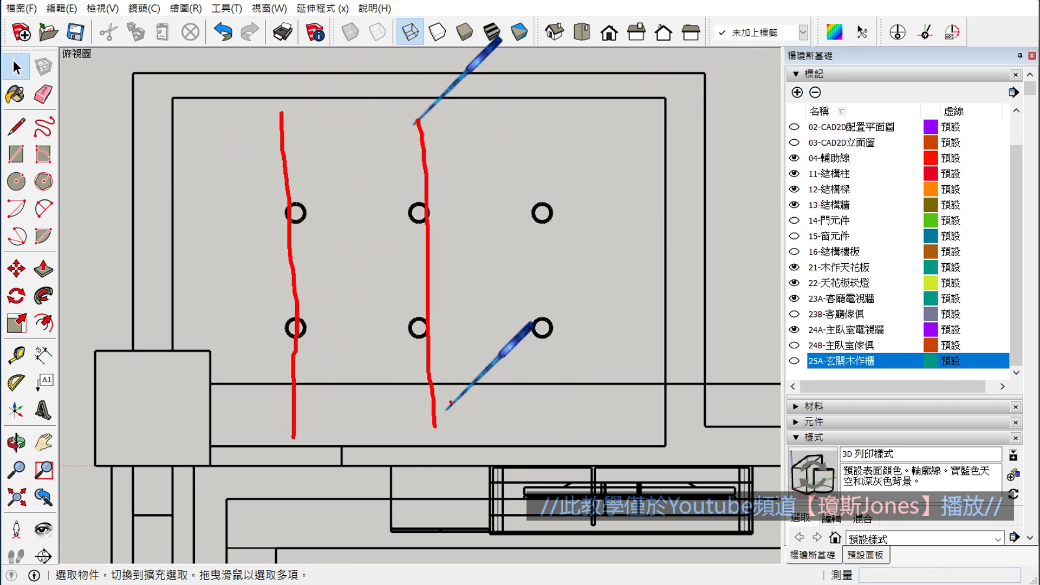
left_click_drag(550, 124, 566, 444)
mouse_move(177, 205)
left_mouse_down()
mouse_move(325, 205)
mouse_move(469, 185)
left_mouse_up()
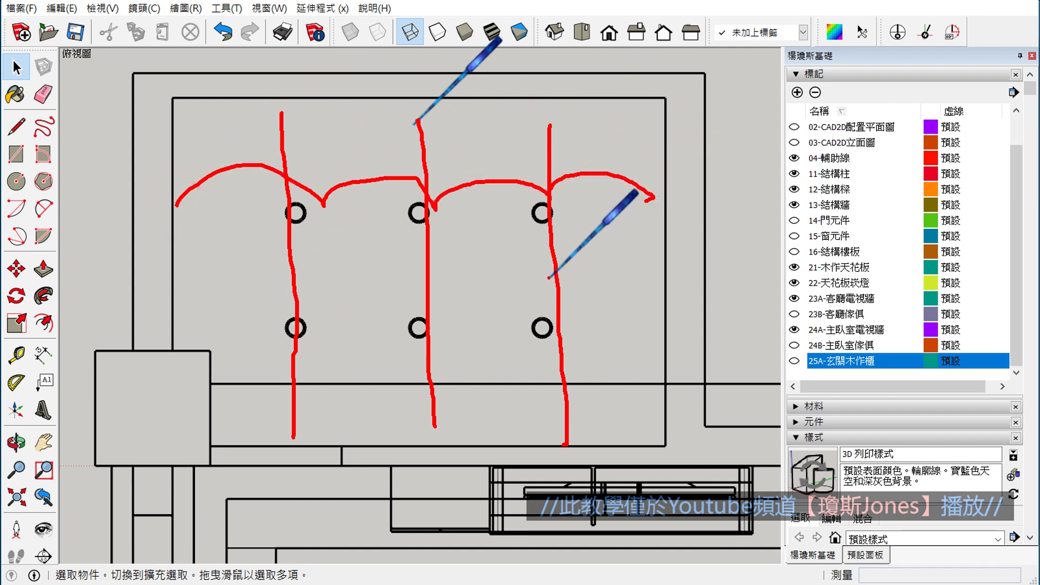
key("Escape")
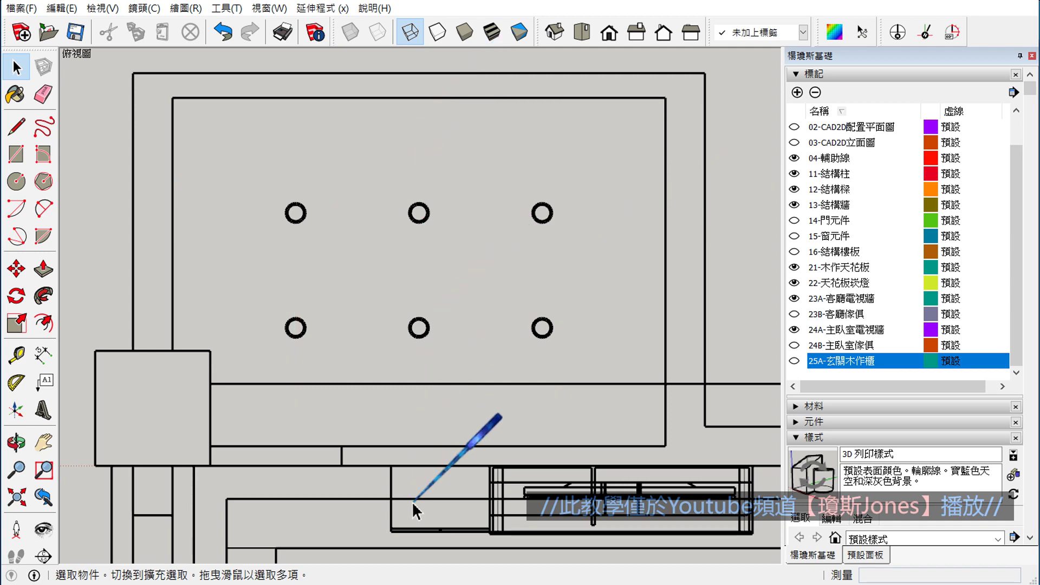
- Zoom AutoCAD to the upper-left CH:270cm room and open QuickCalc docked to the right
left_click(575, 580)
scroll(441, 313, "down", 2)
scroll(297, 237, "down", 1)
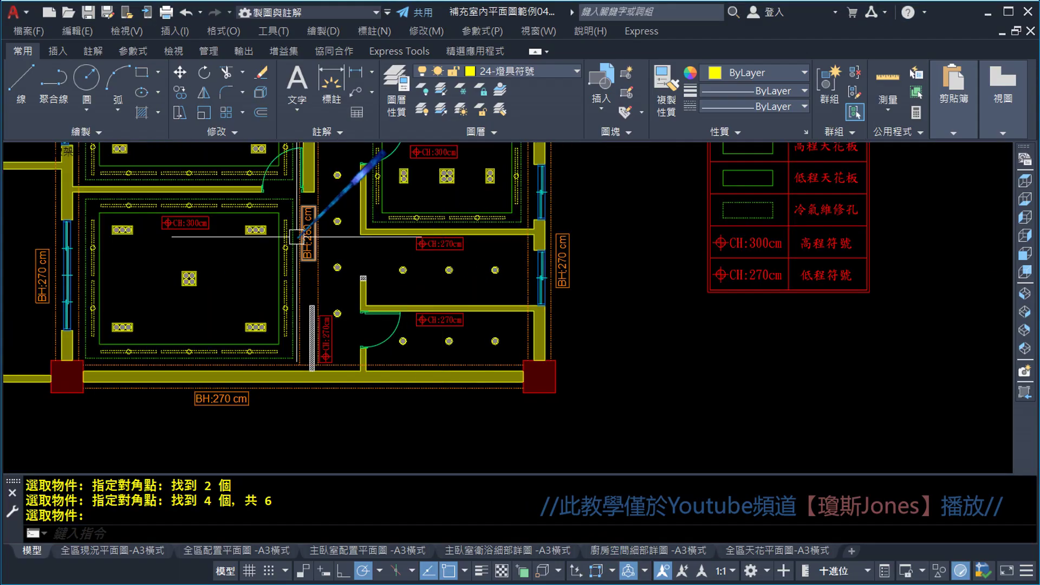
scroll(379, 314, "down", 1)
scroll(428, 281, "up", 2)
scroll(380, 307, "up", 2)
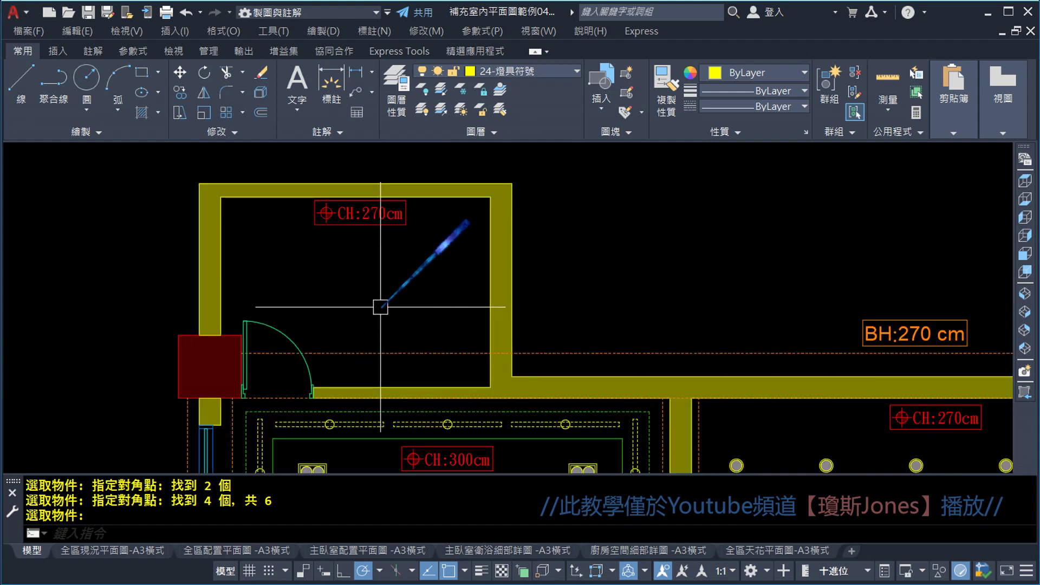
scroll(380, 307, "up", 2)
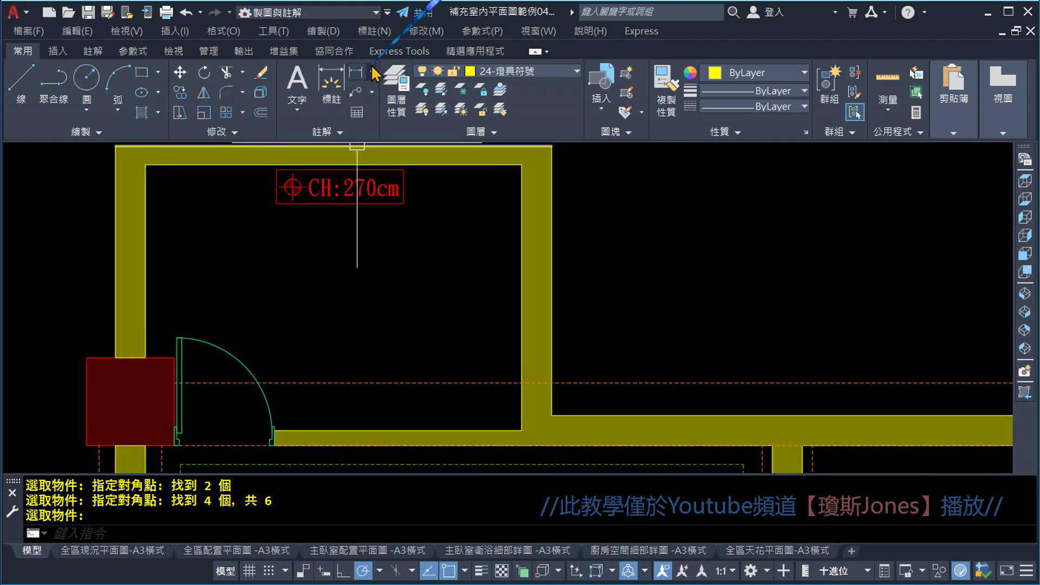
left_click(278, 31)
mouse_move(349, 64)
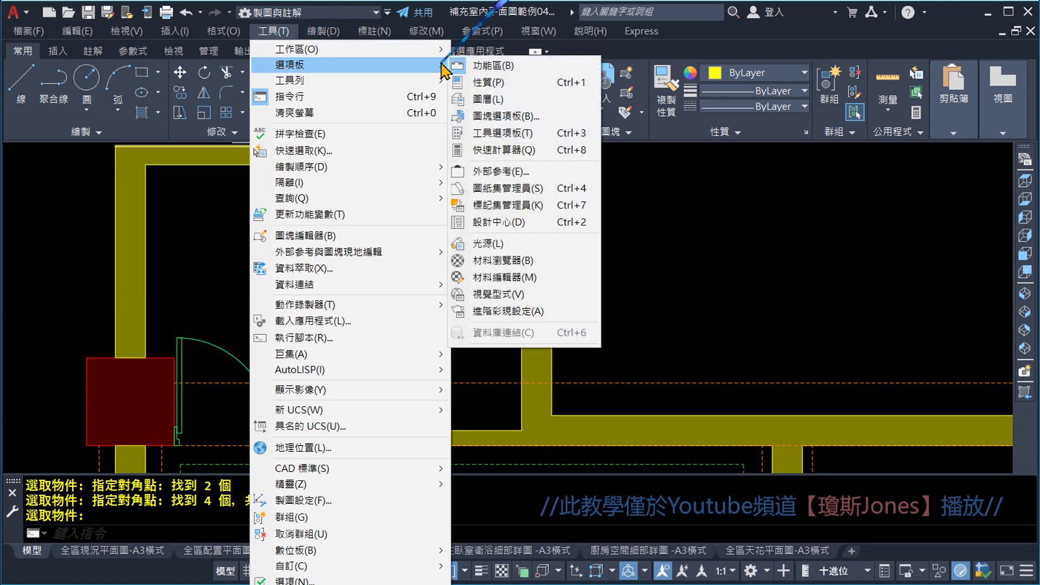
left_click(531, 155)
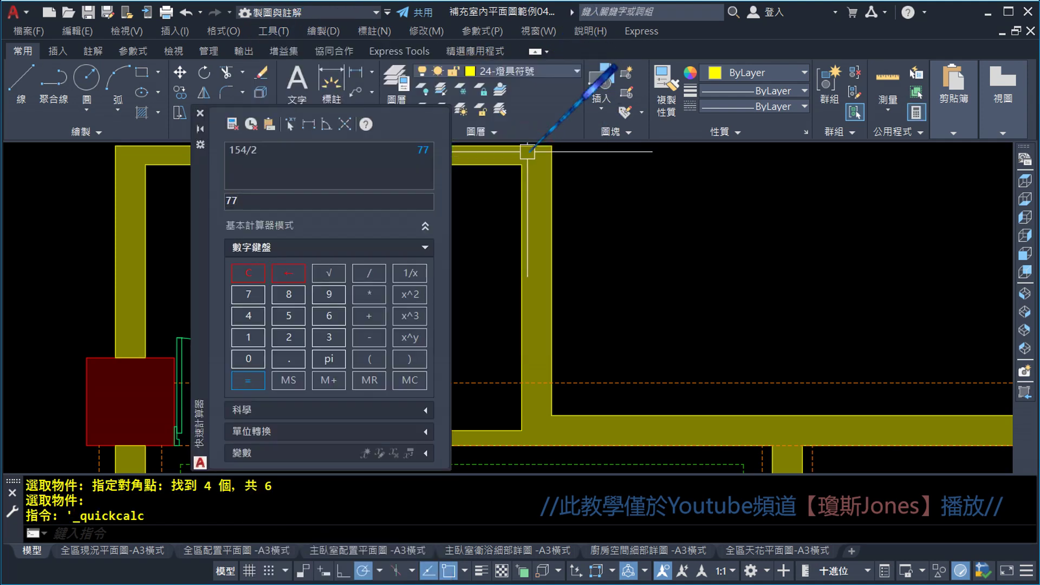
left_click_drag(200, 205, 670, 222)
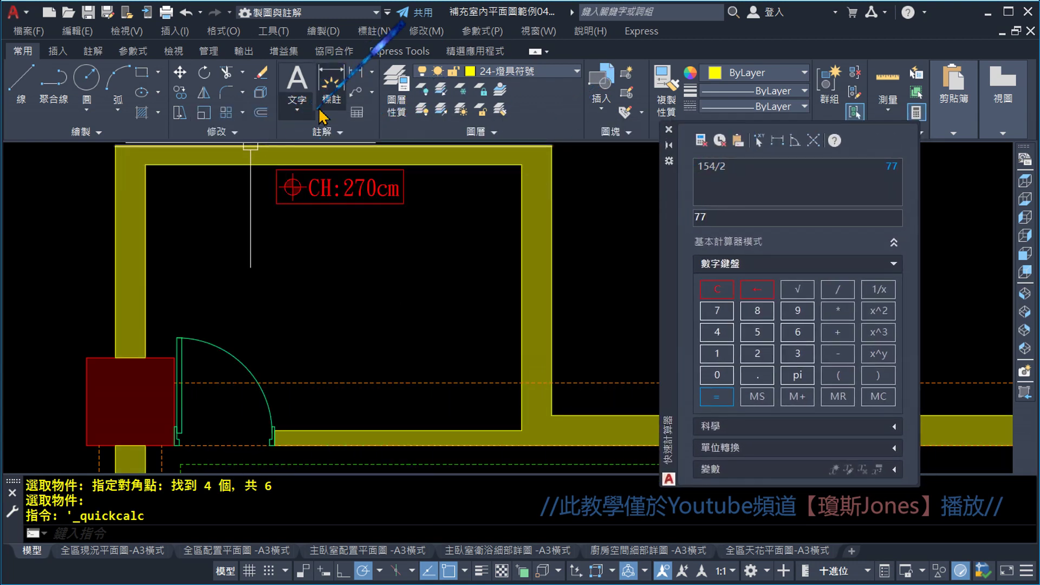
- Add a linear dimension measuring the room's depth as 212
left_click(372, 74)
left_click(385, 100)
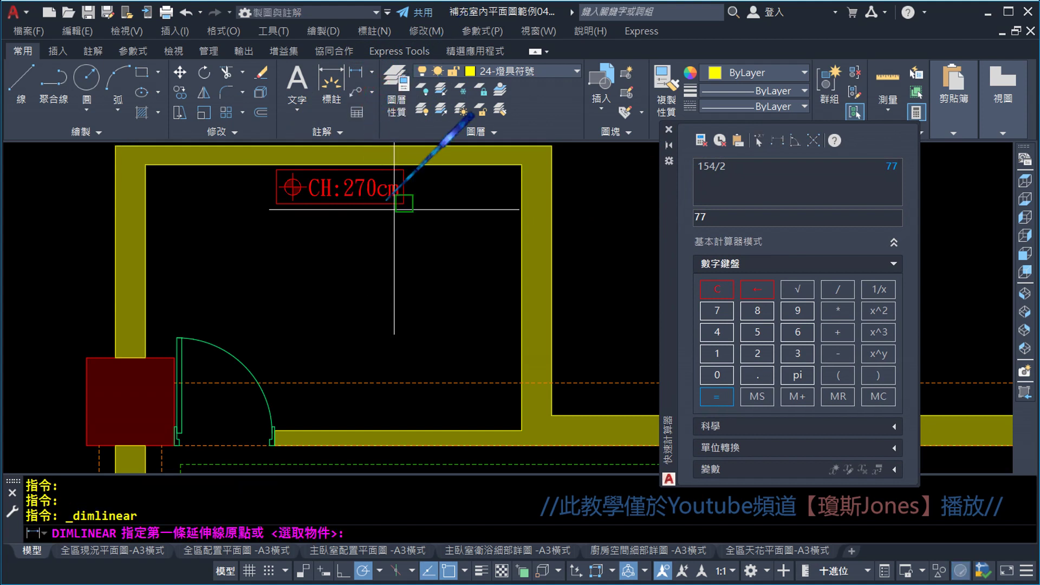
left_click(521, 165)
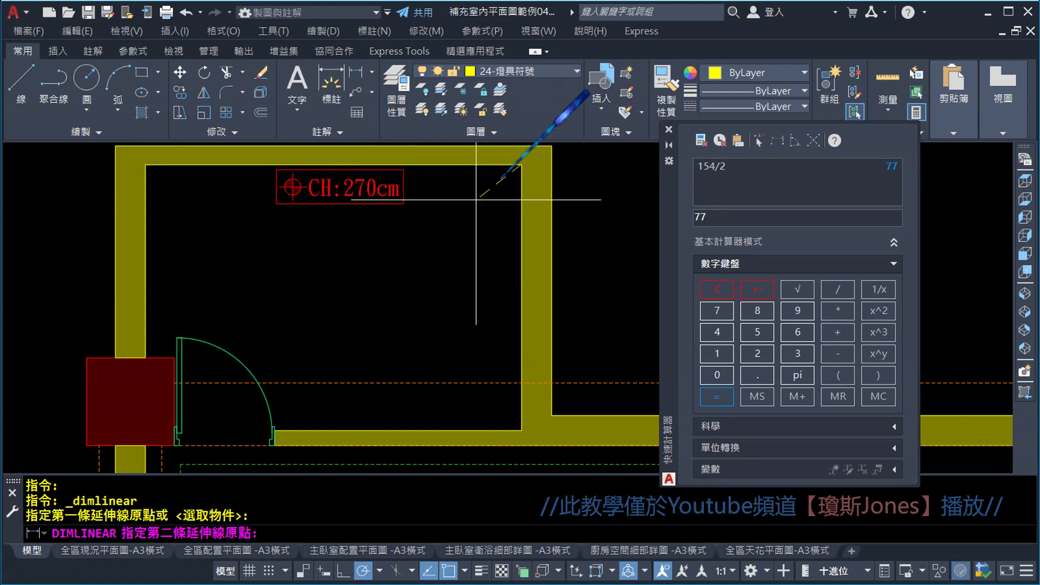
left_click(521, 431)
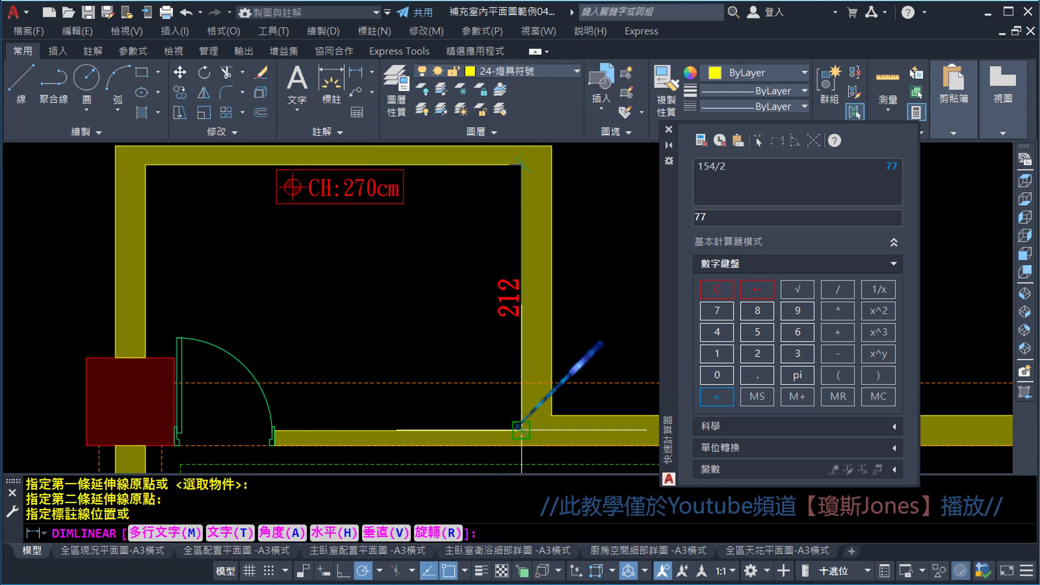
left_click(470, 410)
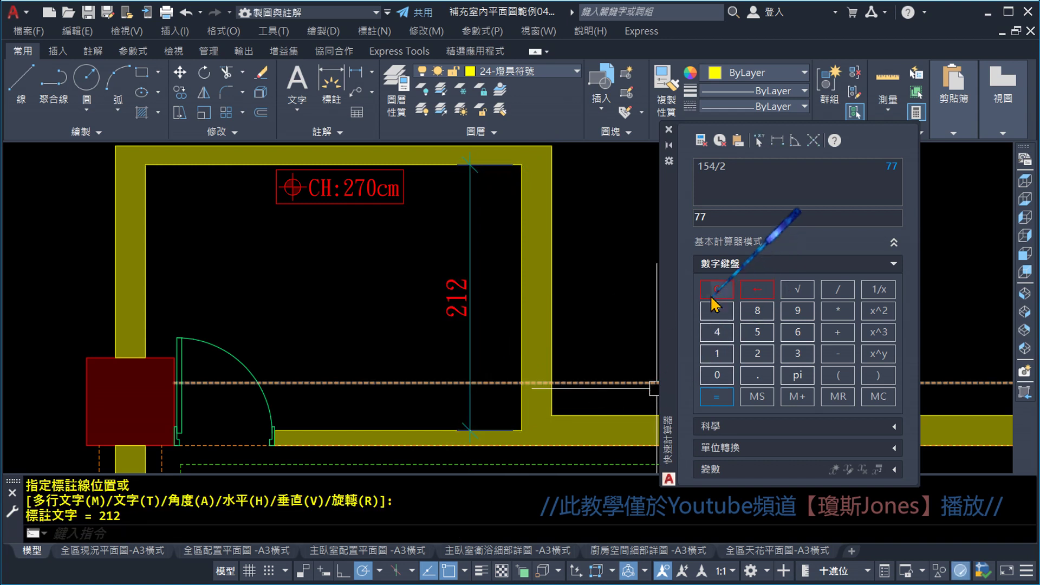
- Compute 212/3 = 70.6666667 in QuickCalc, then select the temporary dimension
left_click(715, 292)
left_click(757, 354)
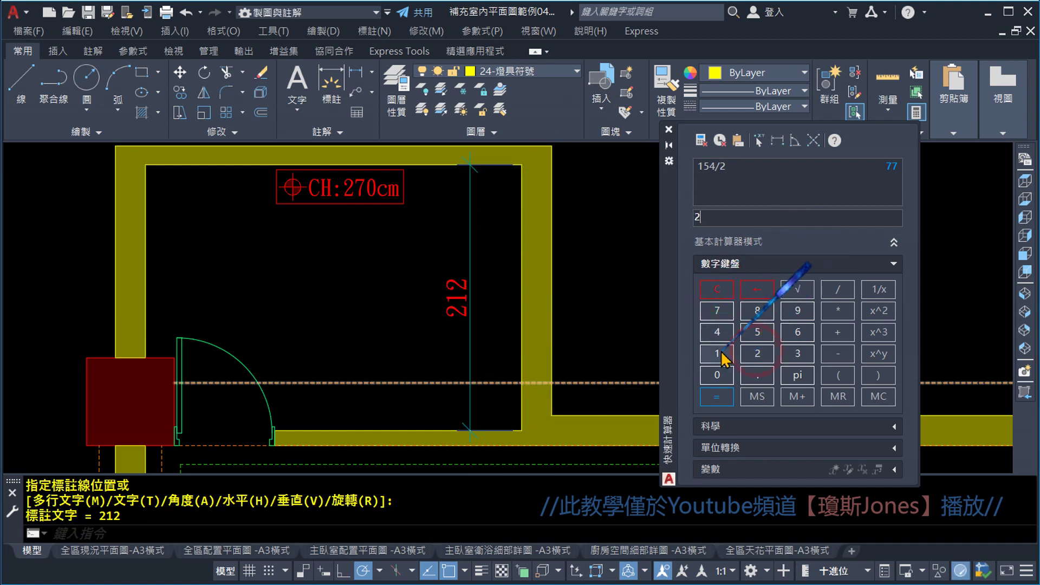
left_click(717, 353)
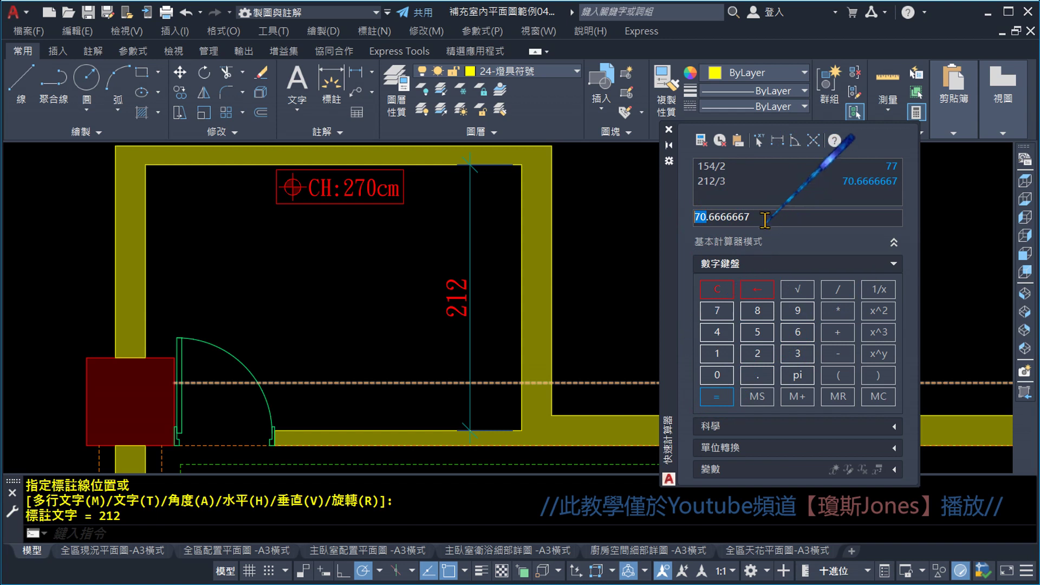
left_click_drag(764, 217, 669, 212)
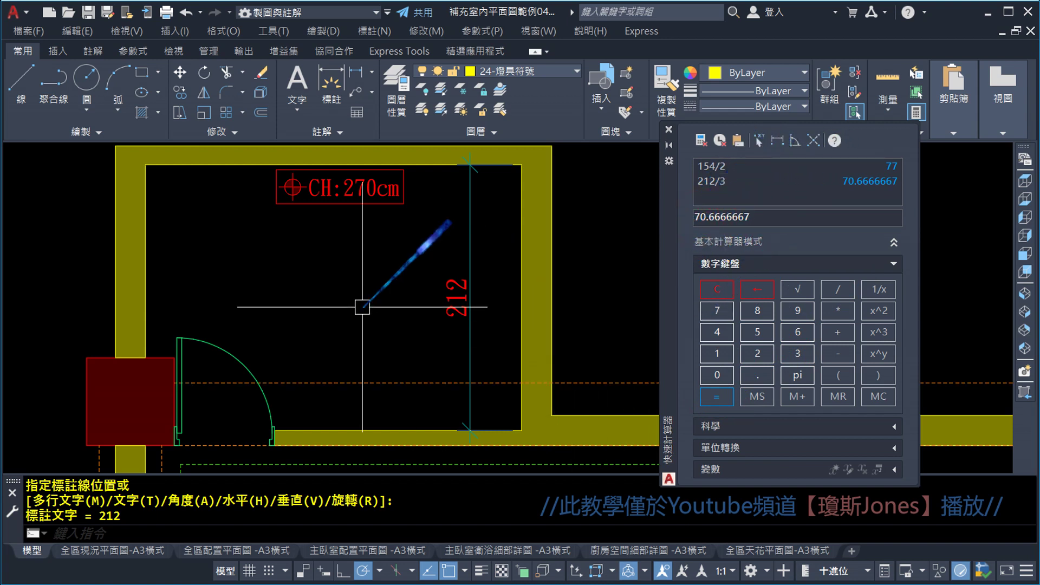
left_click(429, 283)
- Delete the 212 dimension and add two horizontal construction lines spaced 70 below the top wall
key("Delete")
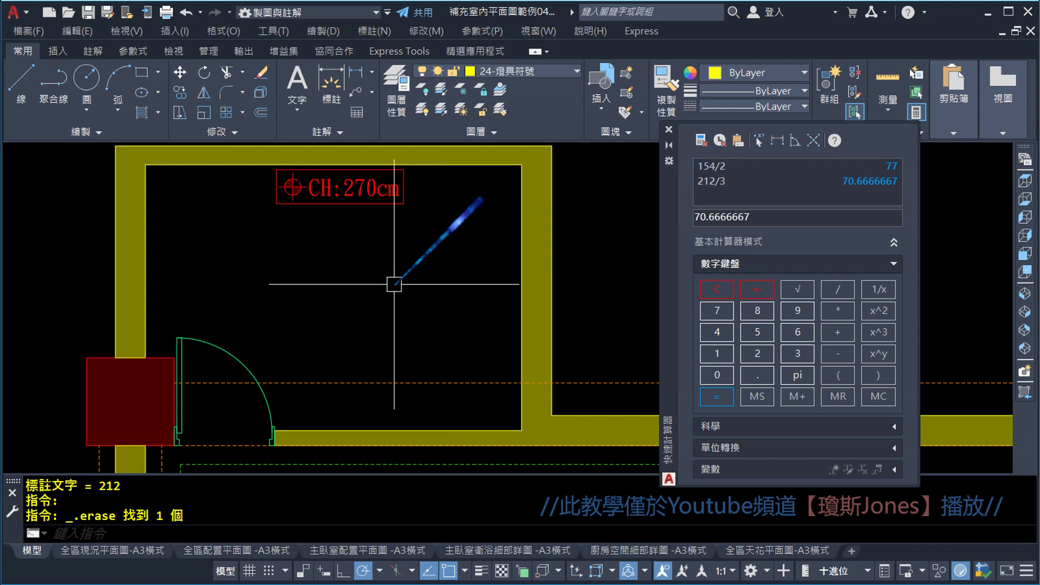
left_click(83, 132)
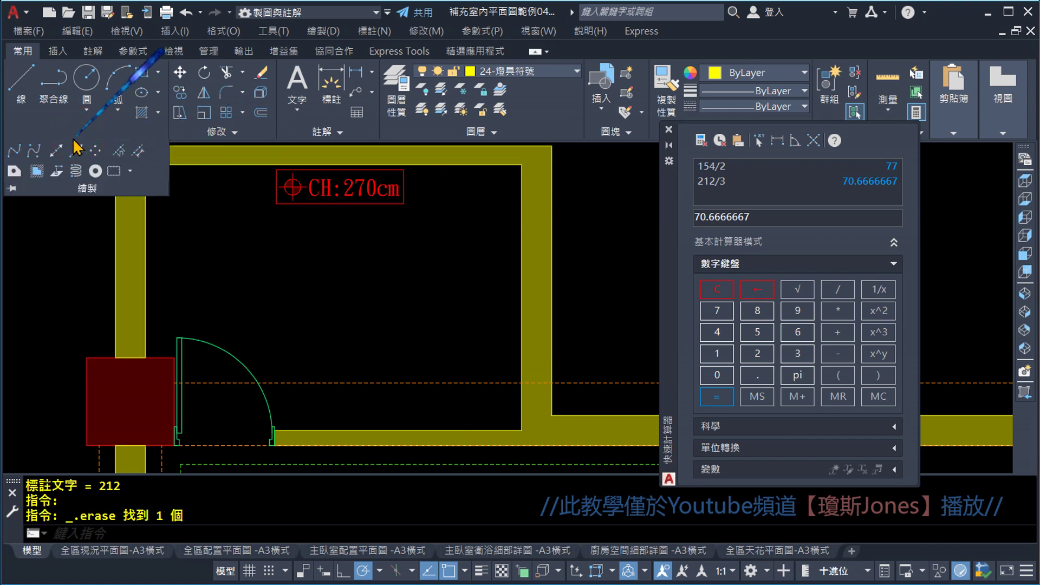
left_click(57, 151)
type("h")
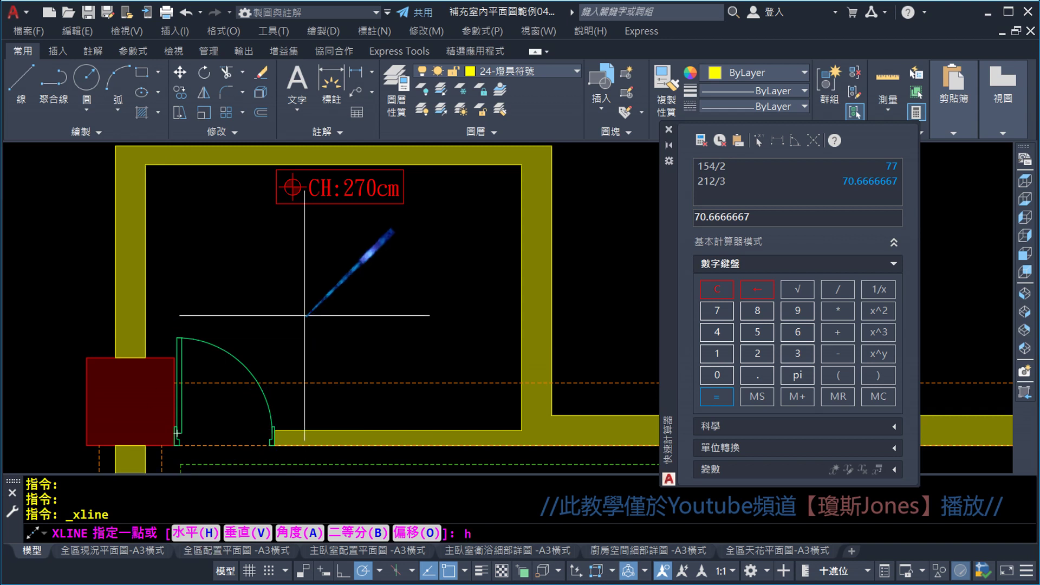
key("Return")
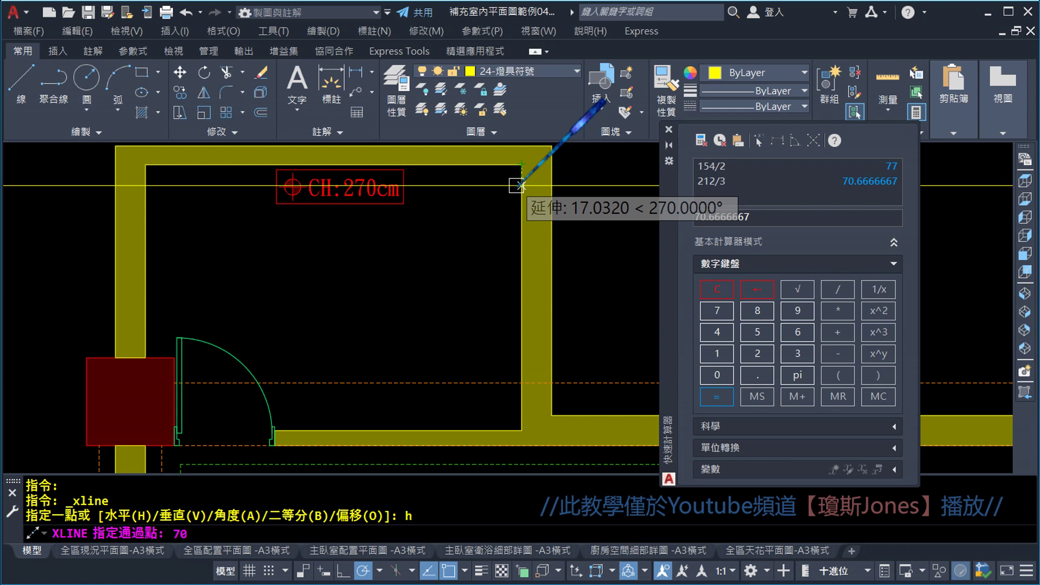
key("Return")
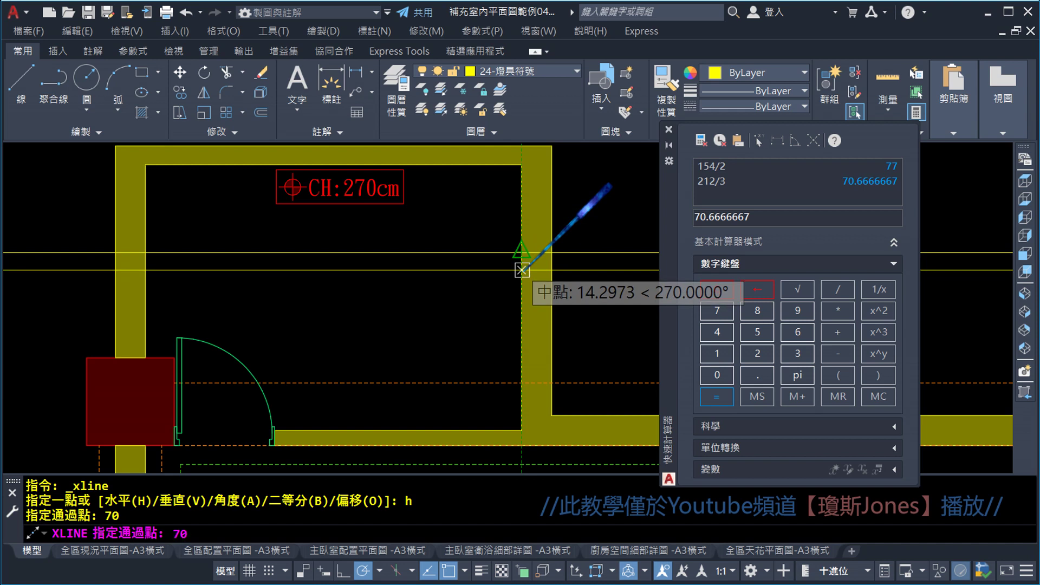
key("Return")
key("Return")
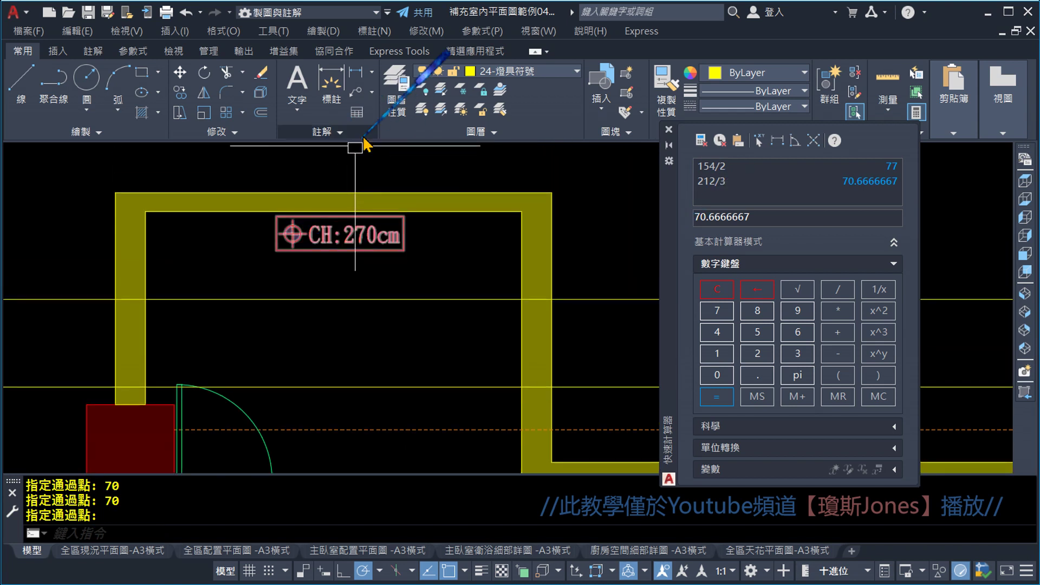
- Add a 300 linear dimension across the room's inner width
left_click(371, 72)
left_click(377, 98)
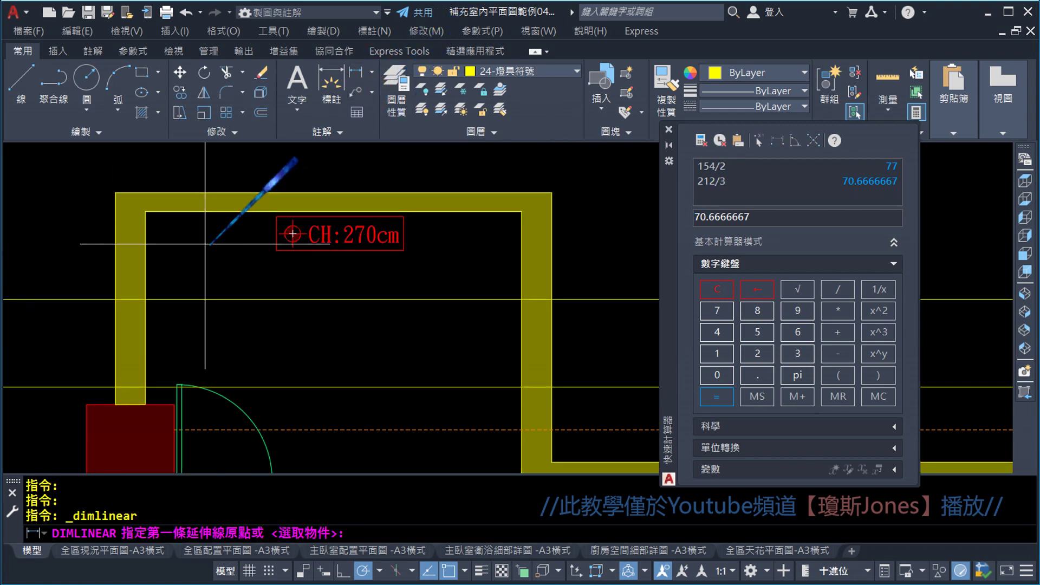
left_click(146, 211)
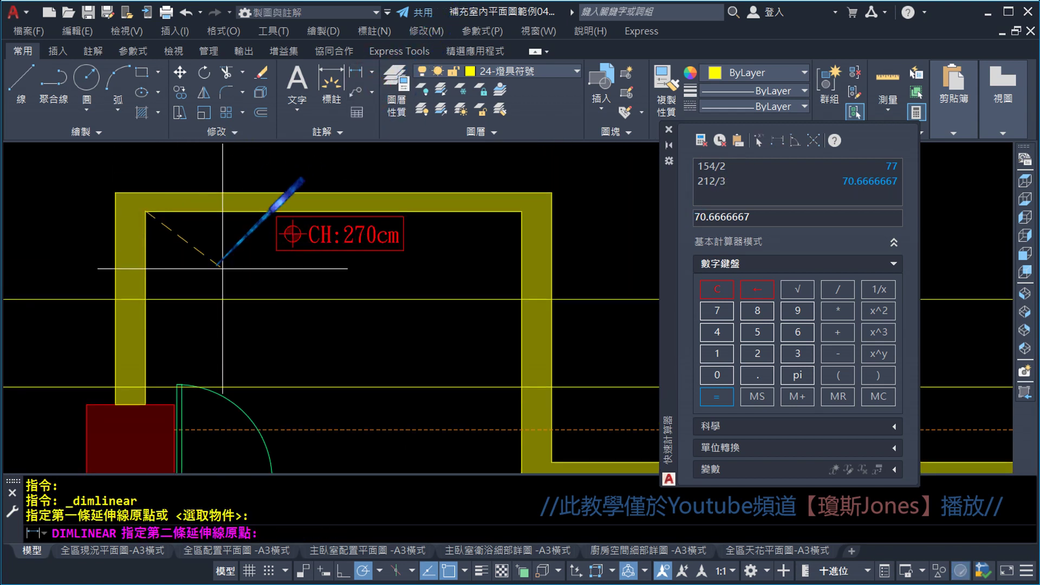
left_click(521, 211)
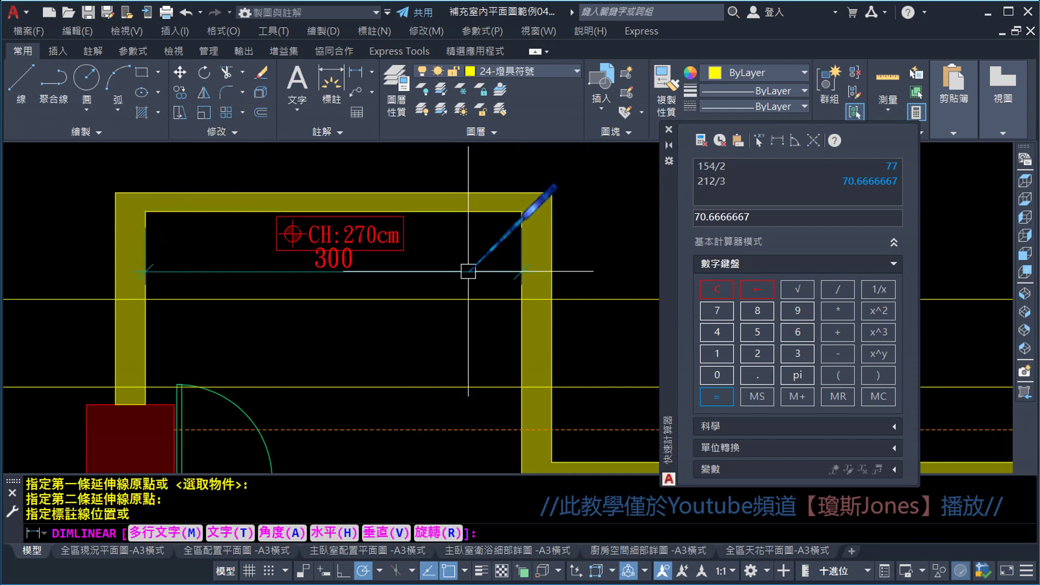
left_click(468, 272)
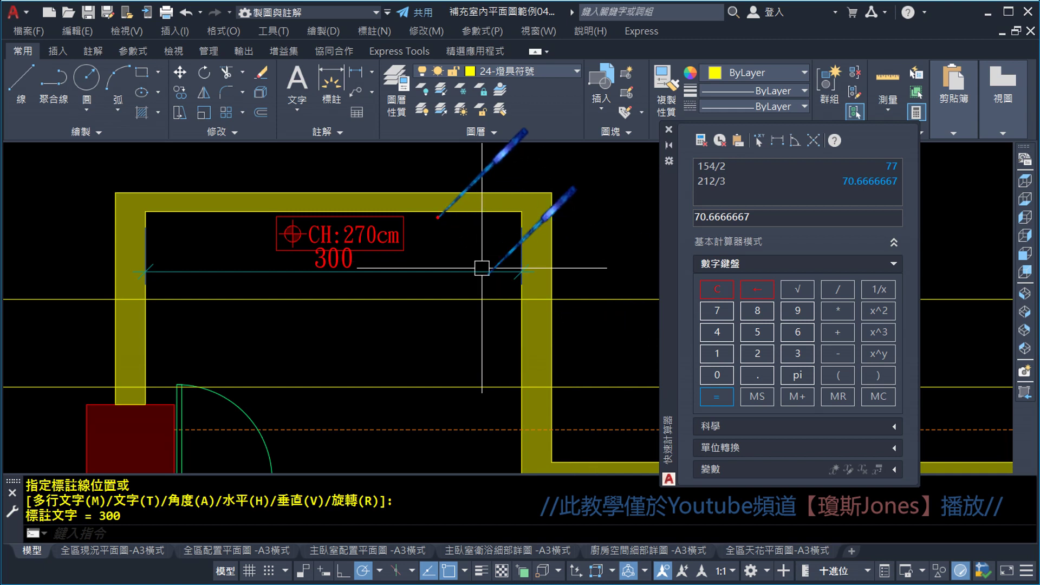
- Bring the SketchUp six-downlight plan back on screen for comparison
left_click_drag(410, 216, 411, 428)
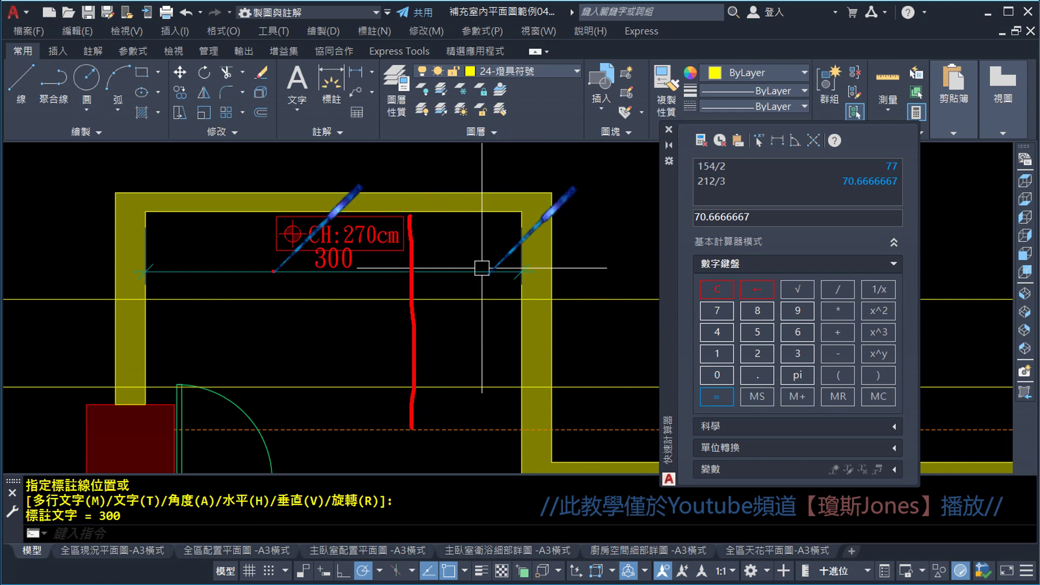
left_click_drag(255, 227, 270, 465)
left_click_drag(414, 297, 406, 336)
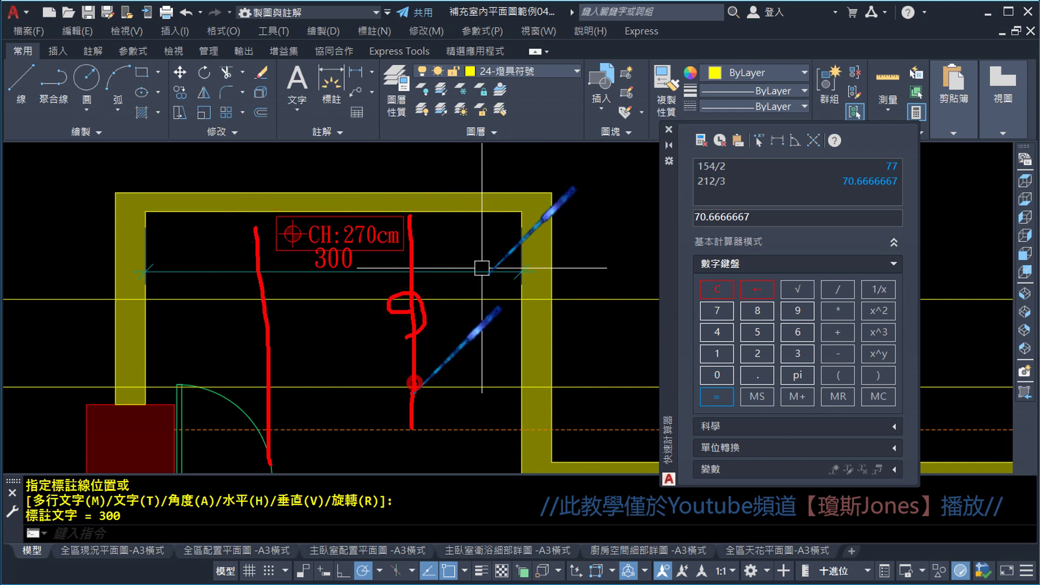
left_click_drag(415, 390, 367, 387)
left_click_drag(271, 300, 302, 280)
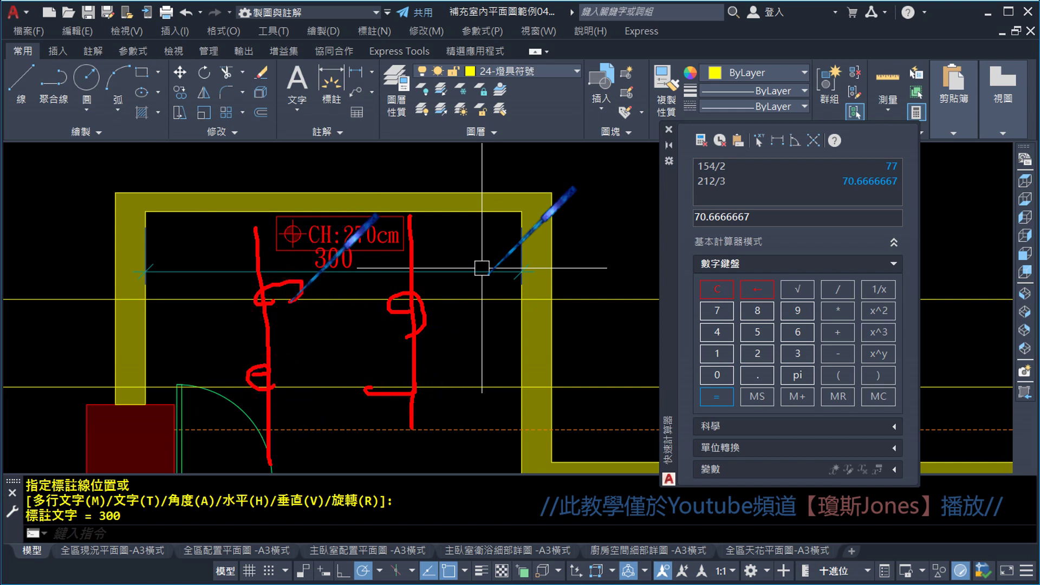
key("Escape")
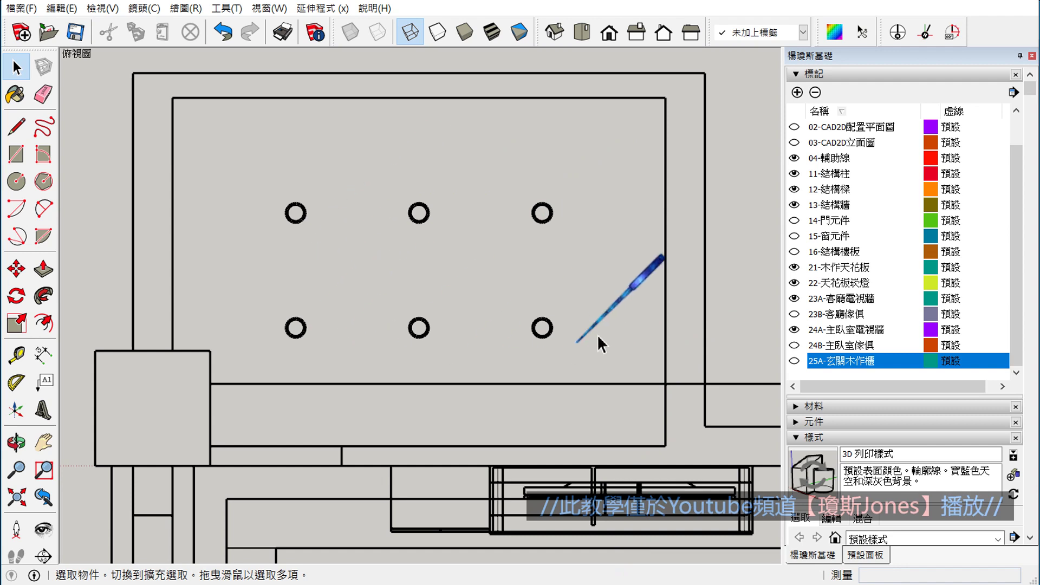
mouse_move(662, 199)
left_mouse_down()
mouse_move(481, 180)
mouse_move(198, 210)
left_mouse_up()
key("Escape")
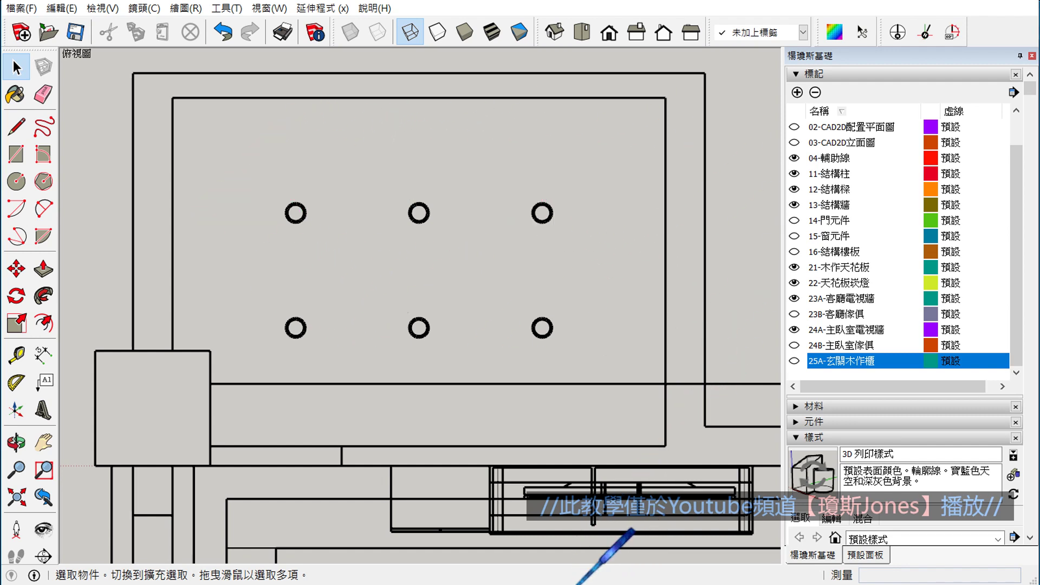
- Compute 300/4 = 75 in QuickCalc and erase the 300 dimension
left_click(558, 547)
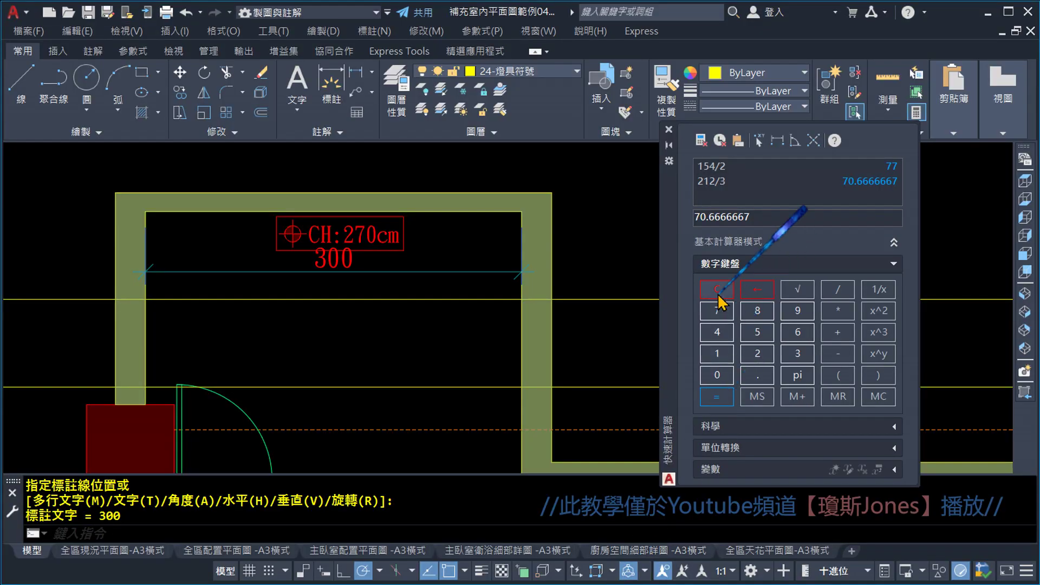
left_click(794, 355)
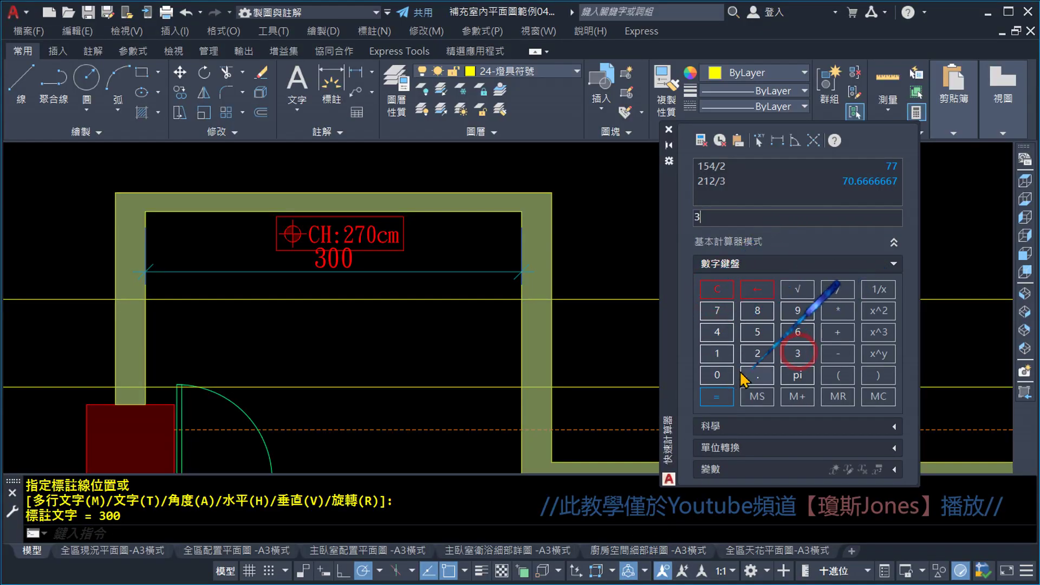
left_click(718, 375)
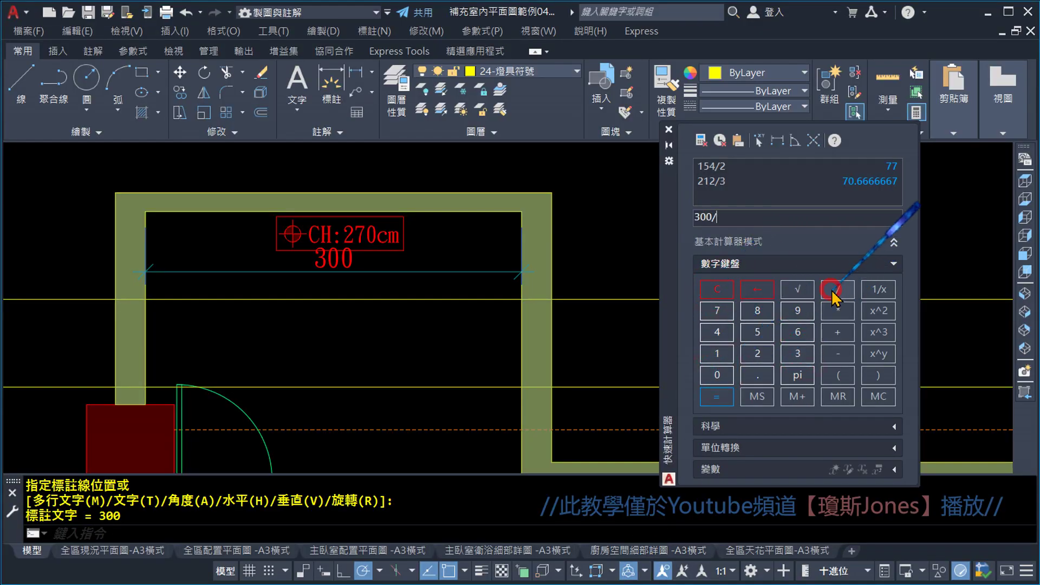
left_click(718, 332)
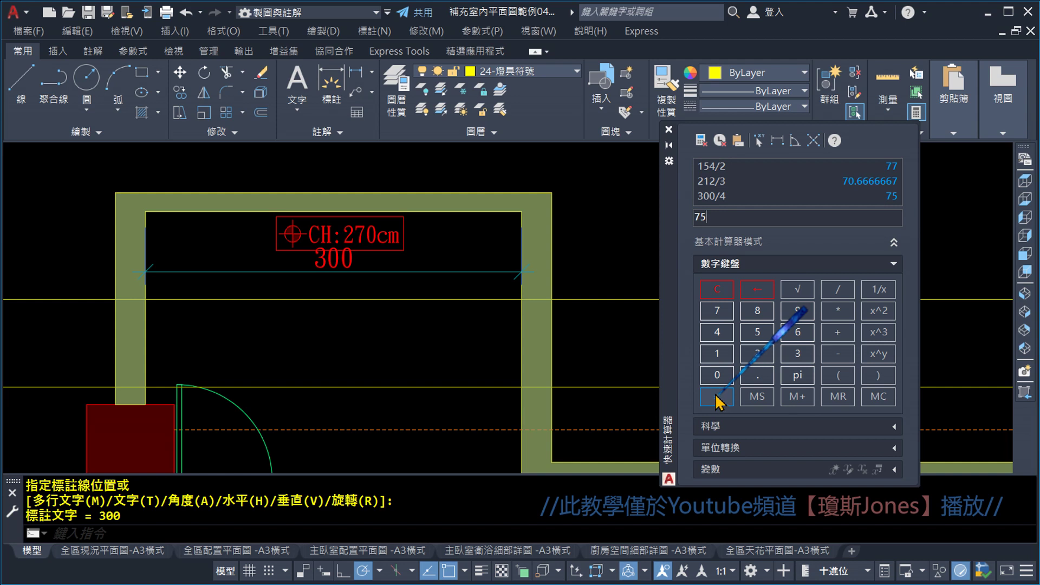
key("Escape")
left_click(406, 271)
key("Delete")
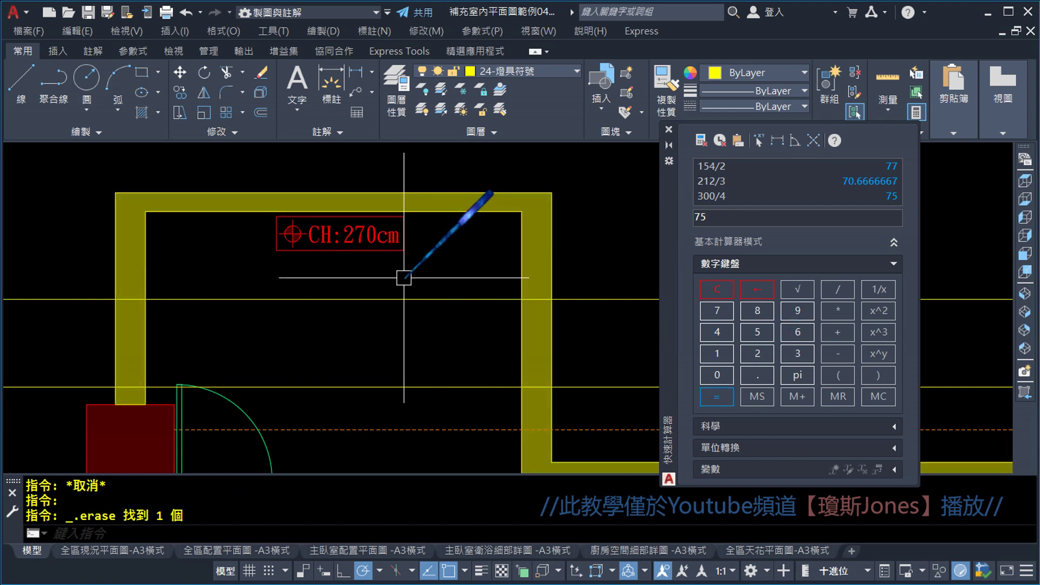
scroll(325, 313, "down", 1)
scroll(232, 237, "up", 1)
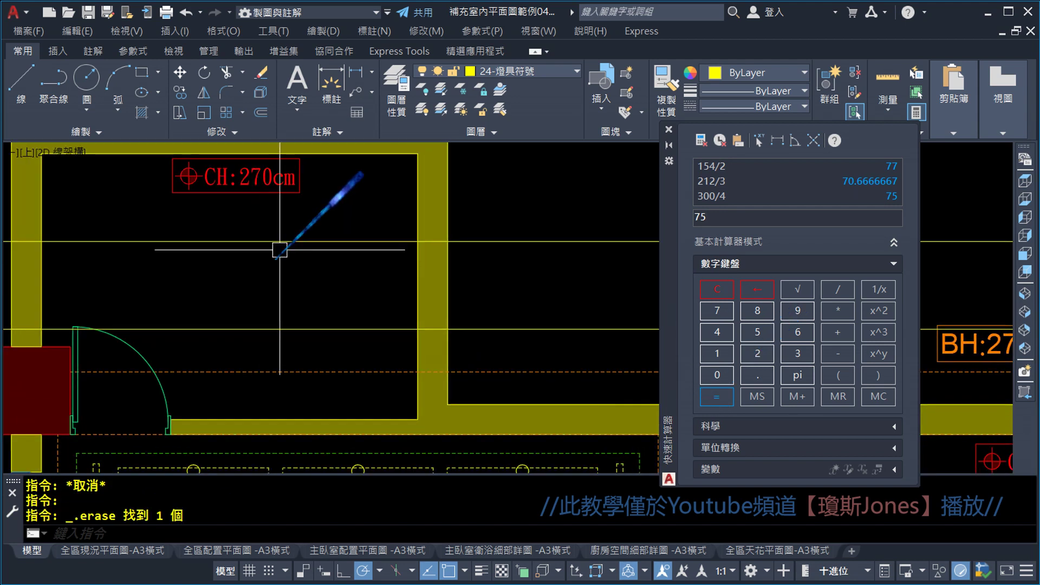
- Draw a vertical construction line 75 along in the room
left_click(87, 133)
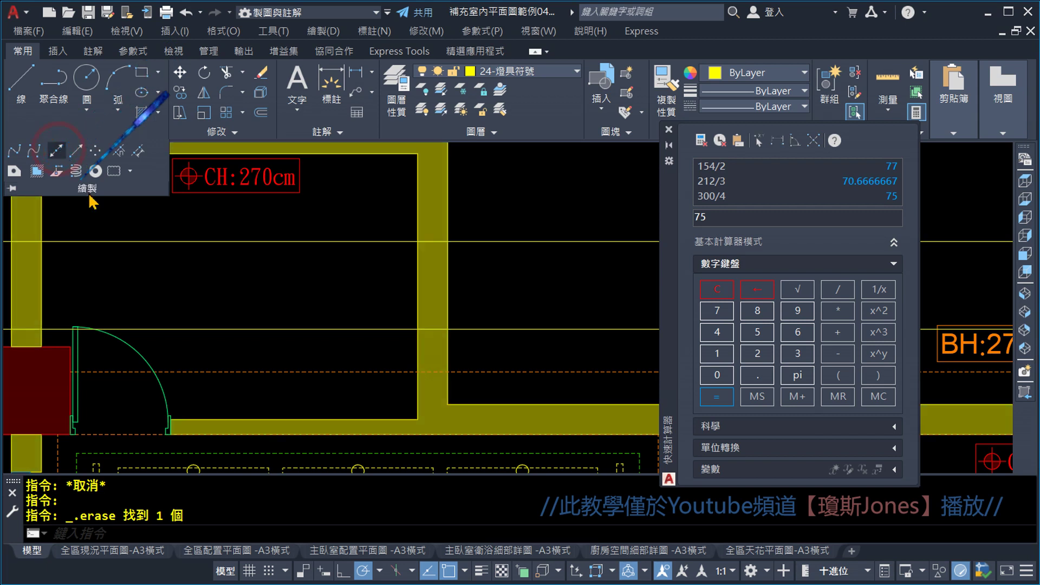
left_click(56, 151)
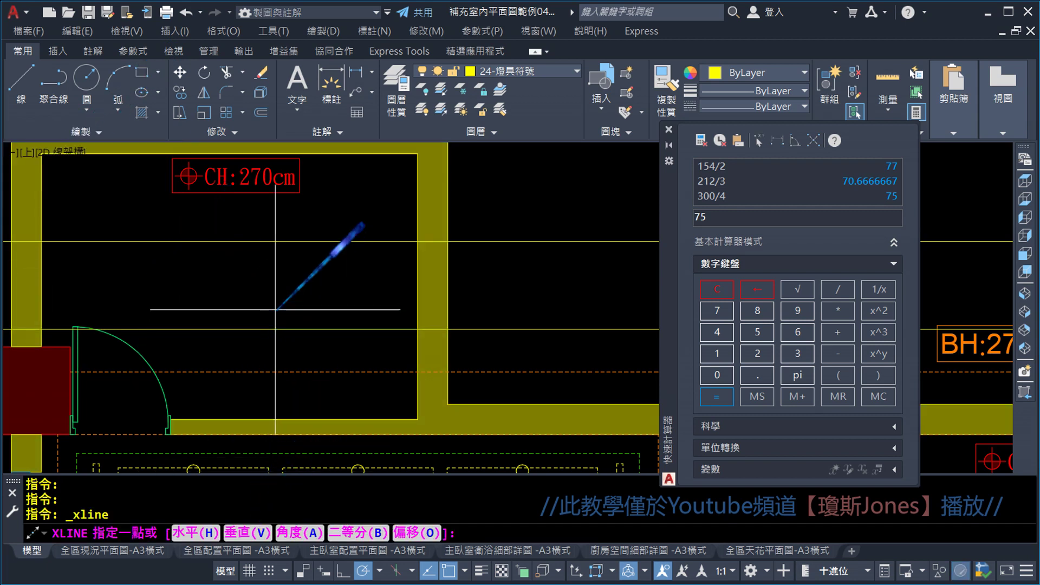
type("v")
key("Return")
type("75")
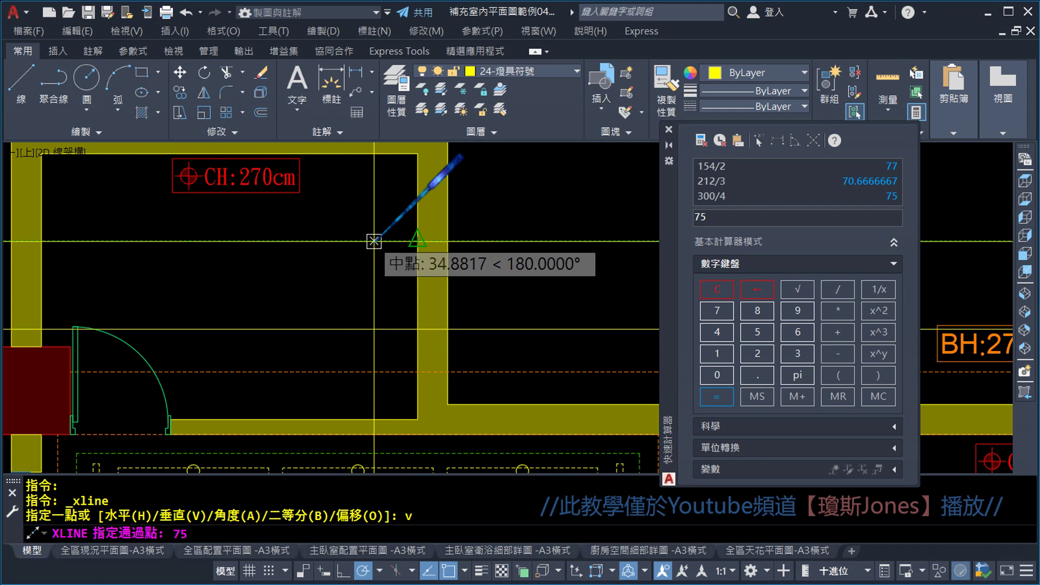
key("Return")
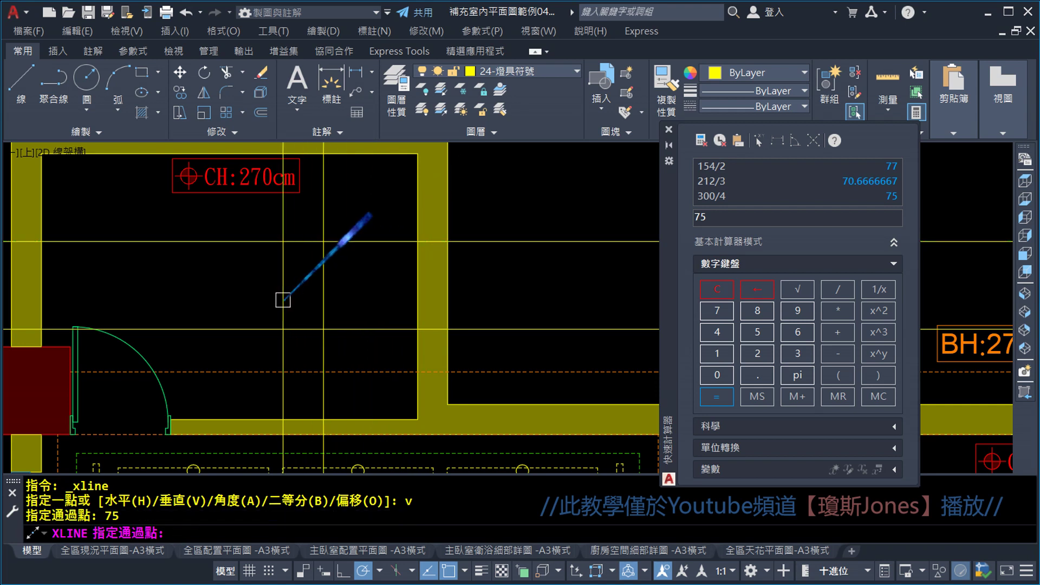
key("Return")
middle_click_drag(236, 283, 339, 293)
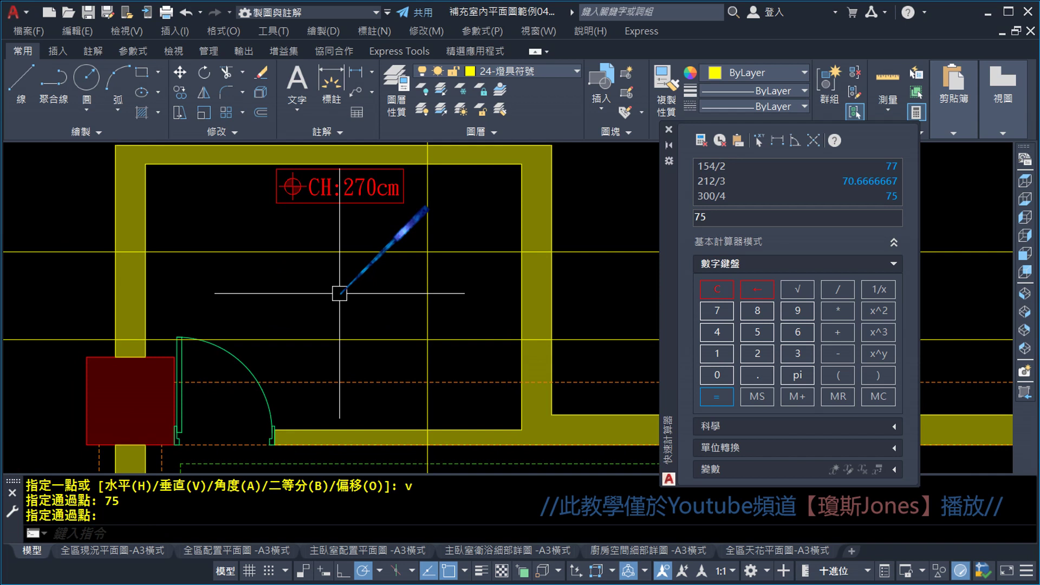
- Offset the vertical line twice by 75 to form the grid, then close QuickCalc
left_click(259, 112)
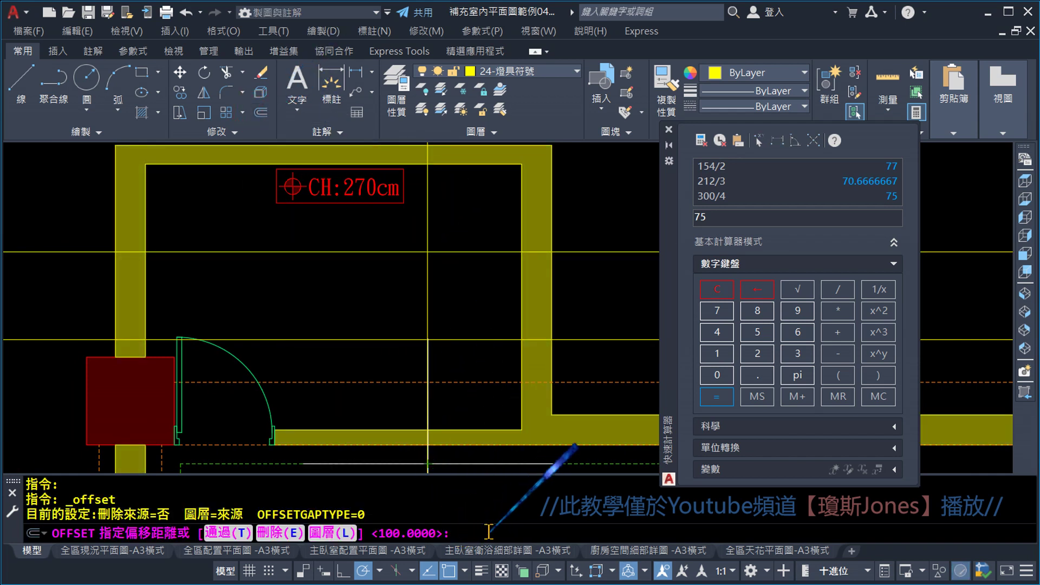
type("75")
key("Return")
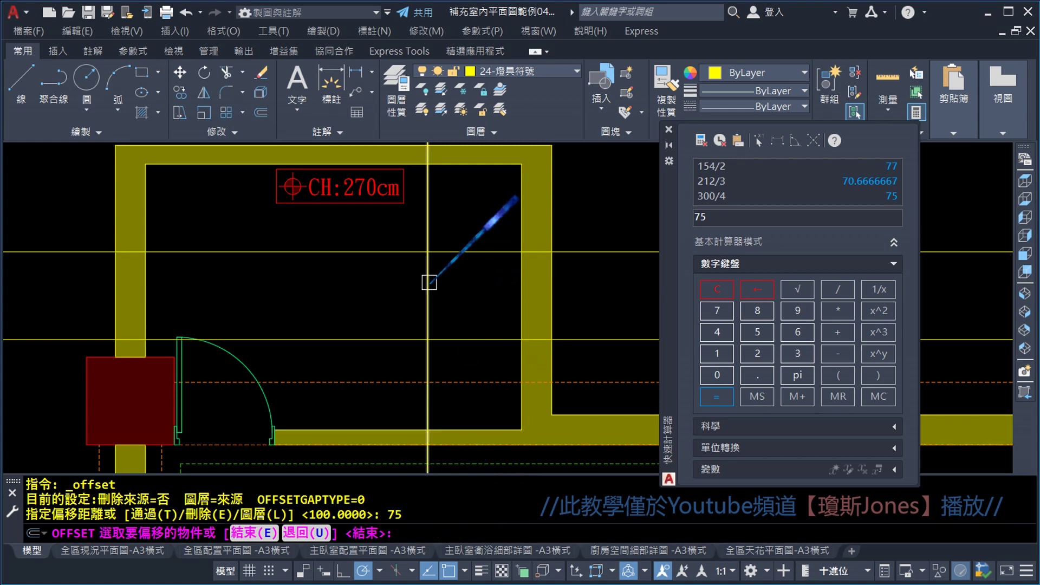
left_click(428, 266)
left_click(269, 282)
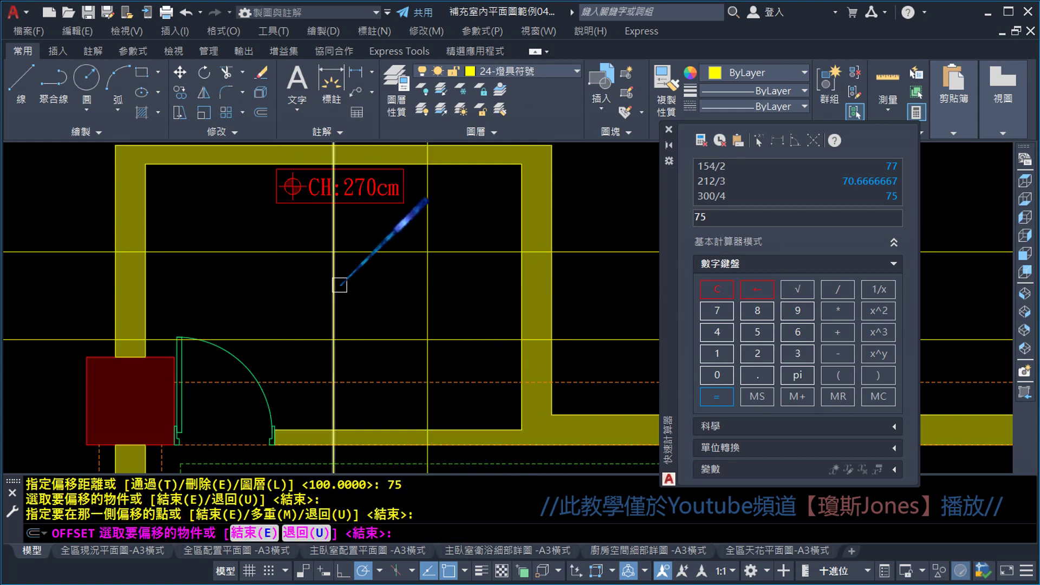
left_click(186, 284)
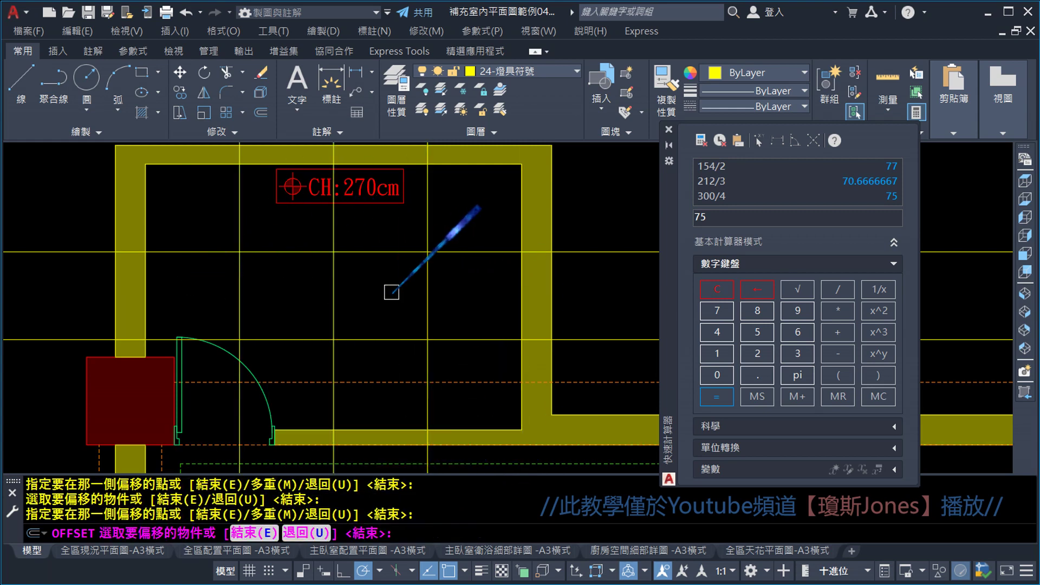
key("Return")
scroll(391, 292, "down", 2)
scroll(368, 238, "up", 1)
scroll(308, 325, "up", 1)
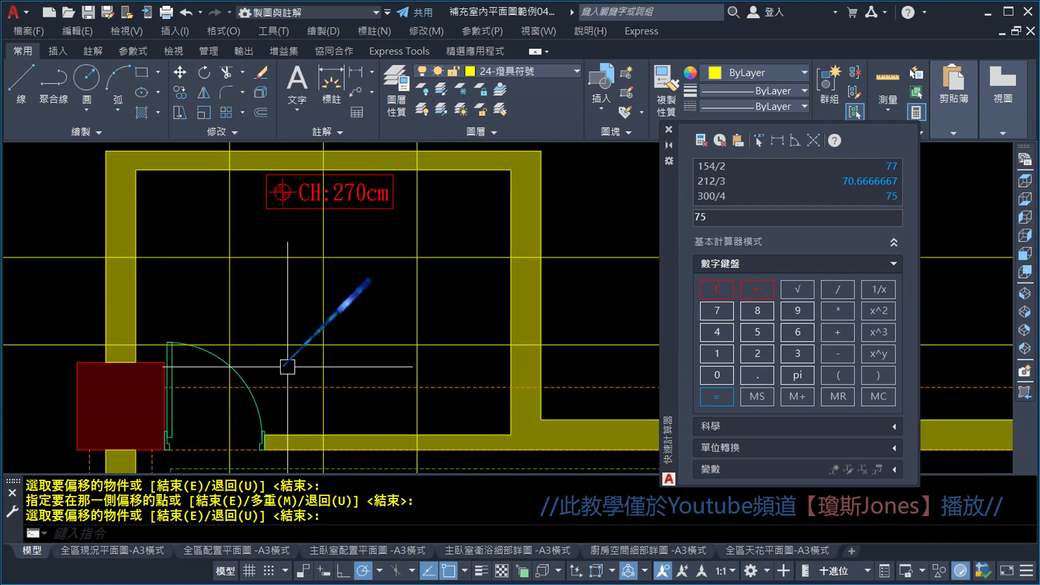
left_click(668, 129)
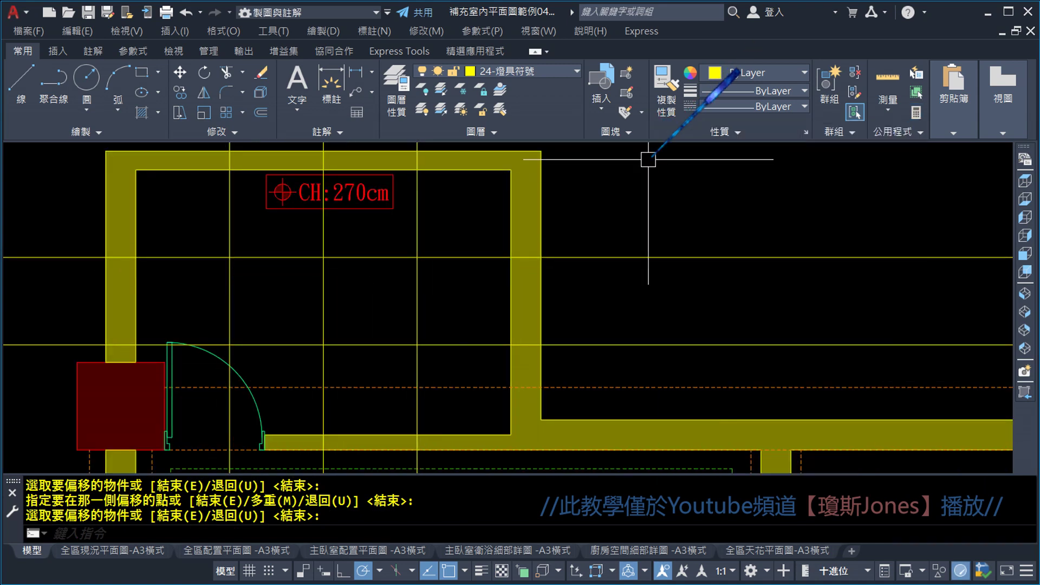
- Copy a downlight's three parts from the neighbouring room onto a construction-line intersection
left_click(180, 95)
scroll(430, 267, "down", 3)
scroll(513, 355, "down", 2)
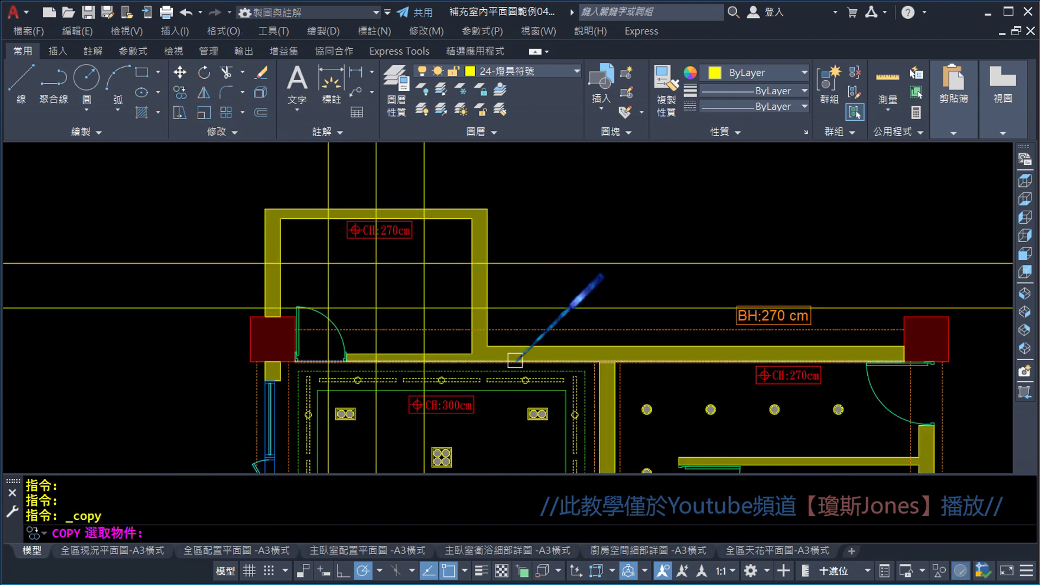
scroll(416, 286, "down", 1)
scroll(416, 286, "up", 3)
scroll(475, 274, "up", 3)
left_click(458, 245)
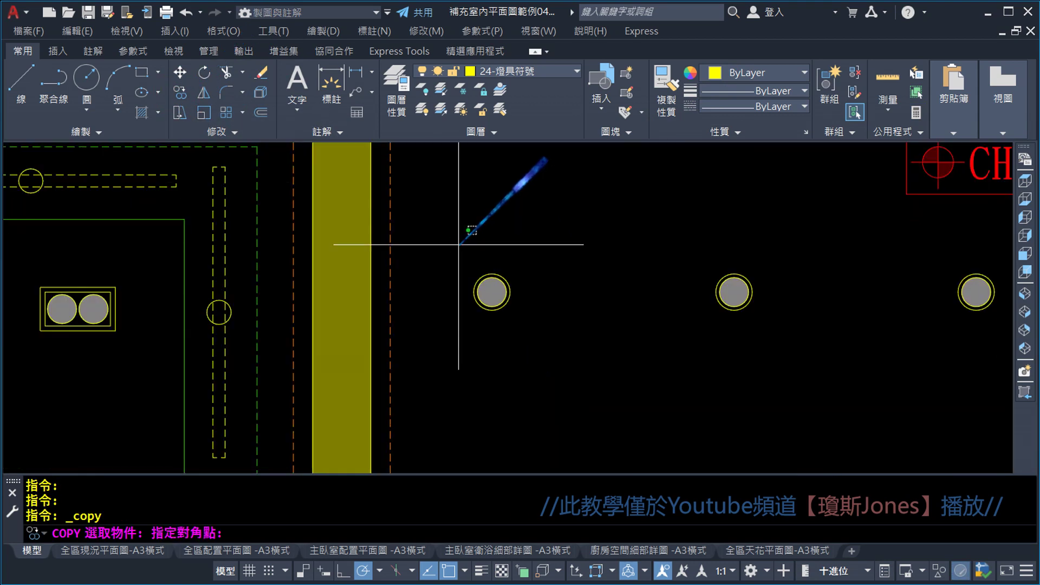
left_click(520, 330)
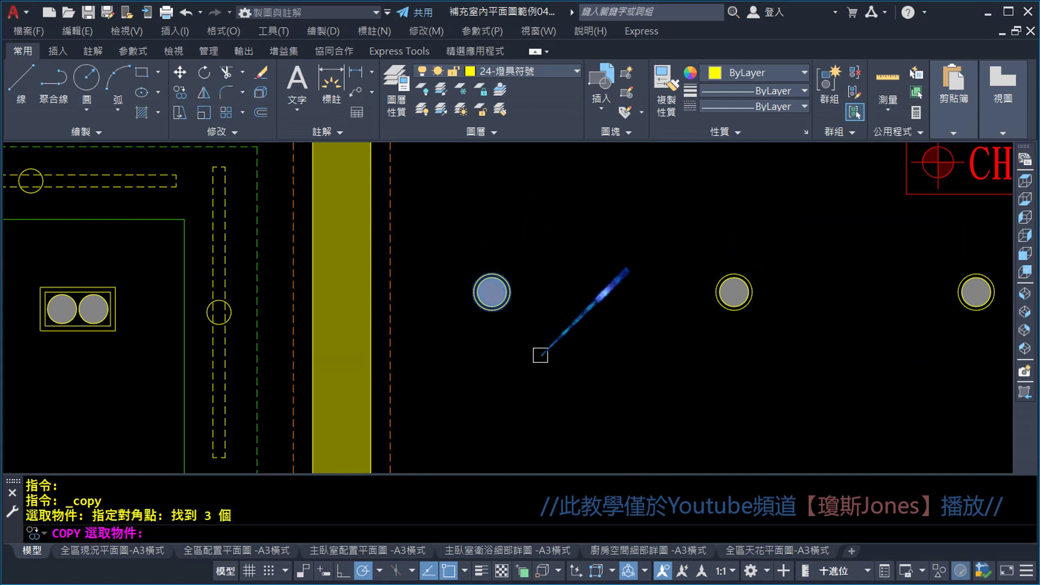
scroll(506, 267, "up", 3)
scroll(497, 265, "up", 2)
key("Return")
left_click(457, 304)
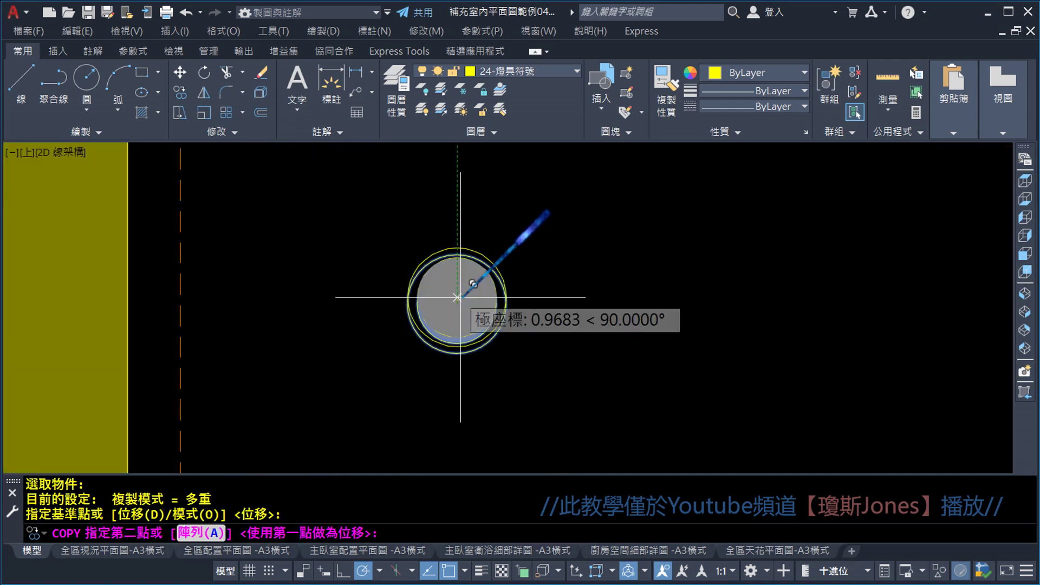
scroll(457, 302, "down", 2)
scroll(438, 275, "down", 3)
scroll(438, 274, "down", 2)
scroll(478, 344, "up", 4)
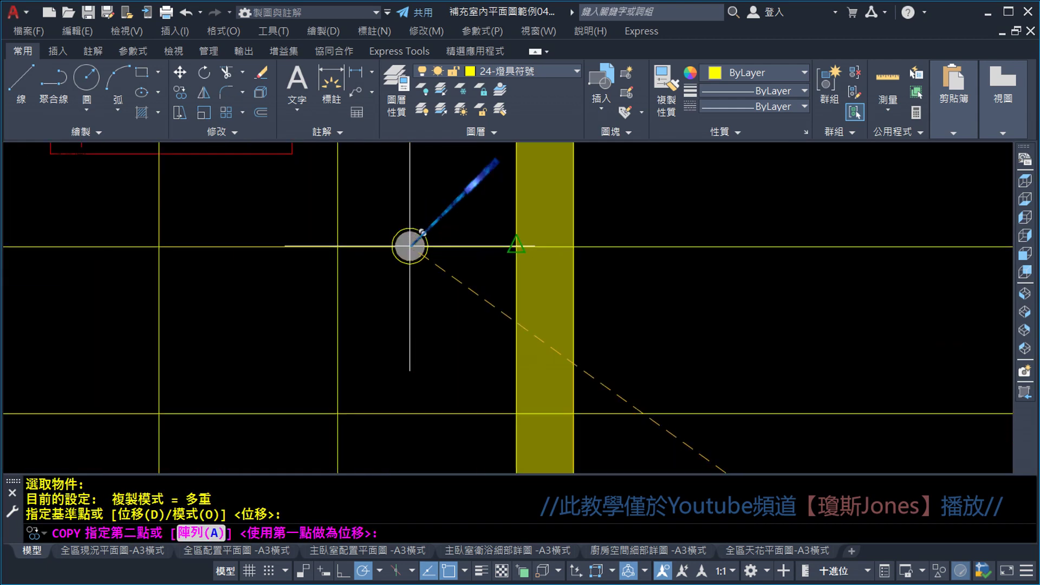
scroll(349, 242, "up", 1)
left_click(309, 247)
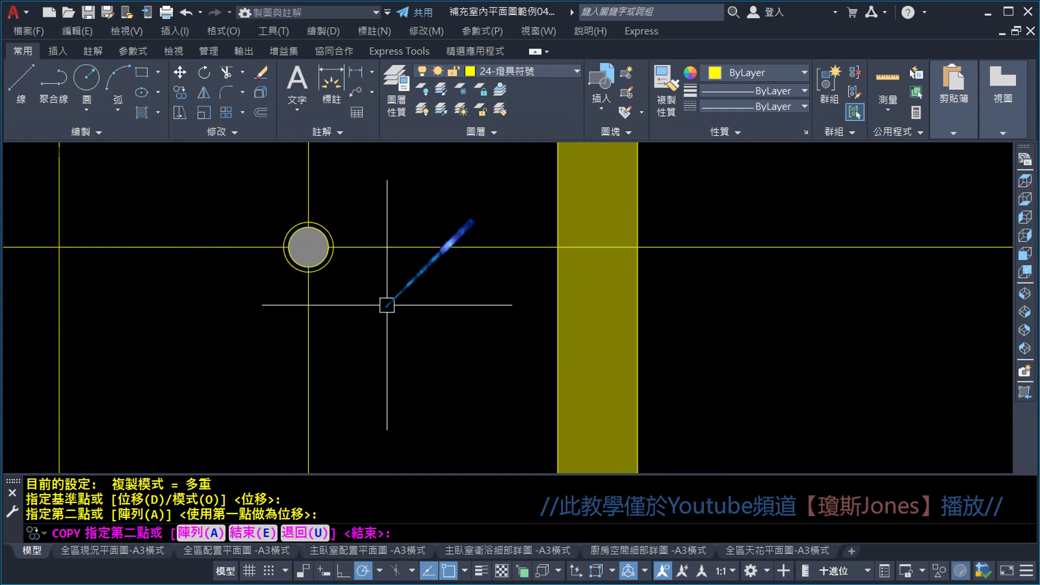
key("Return")
- Bind the copied downlight's three objects into one unnamed group
scroll(328, 266, "up", 2)
key("Return")
left_click(322, 263)
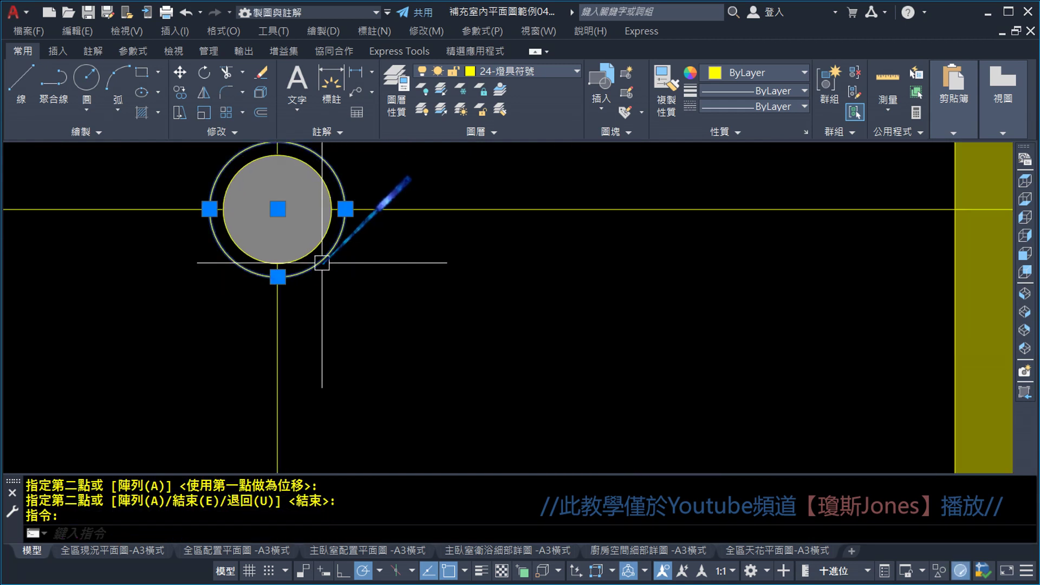
key("Escape")
left_click_drag(322, 262, 297, 238)
key("Escape")
scroll(396, 309, "down", 2)
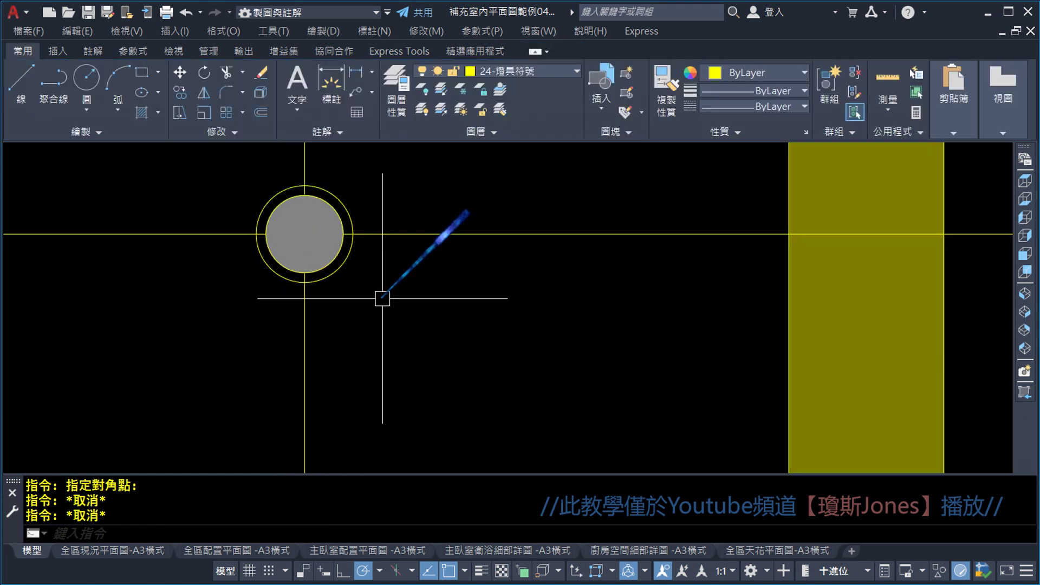
left_click(829, 86)
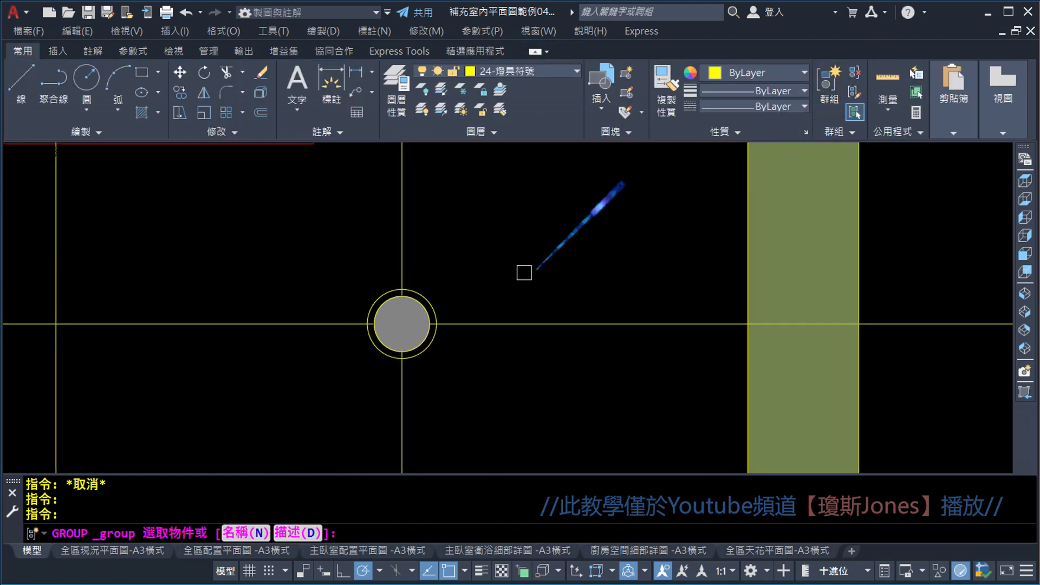
left_click(322, 250)
left_click(436, 426)
key("Return")
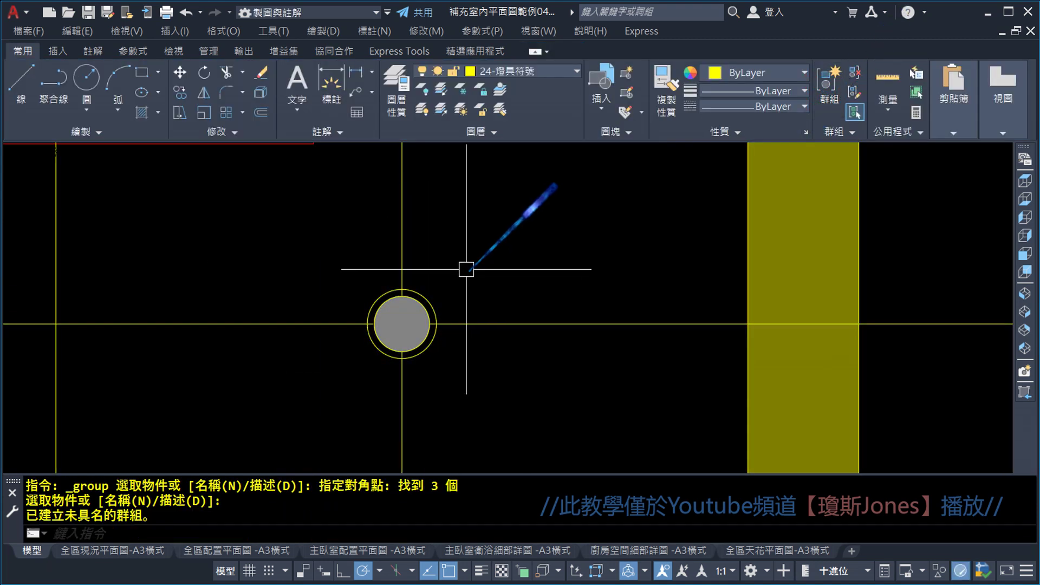
- Place a vertical 70 dimension beside the downlight between the two guide intersections
left_click(180, 100)
scroll(421, 238, "down", 4)
key("Escape")
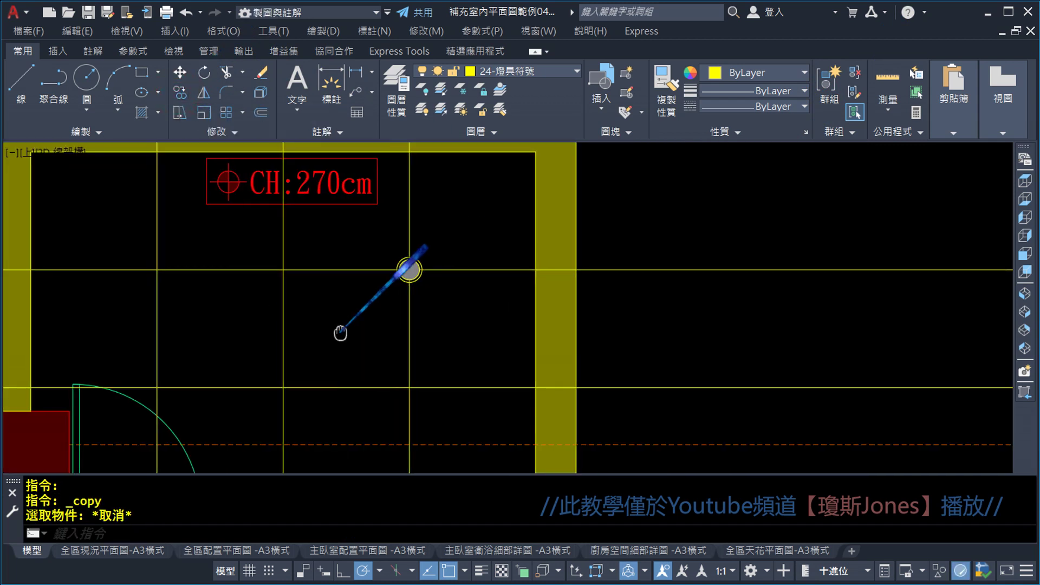
middle_click_drag(341, 332, 541, 295)
scroll(542, 295, "up", 3)
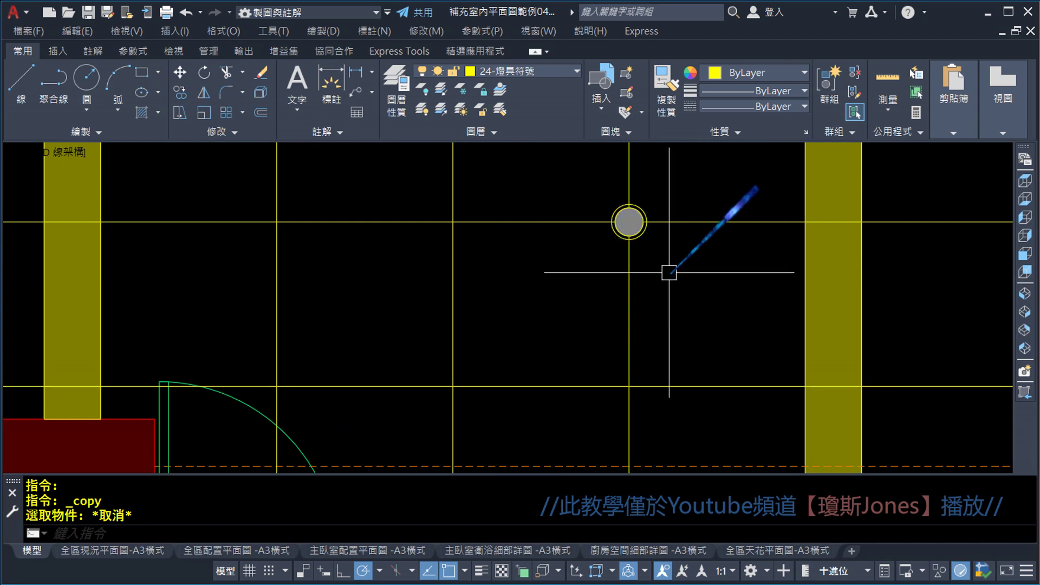
left_click(356, 72)
left_click(453, 222)
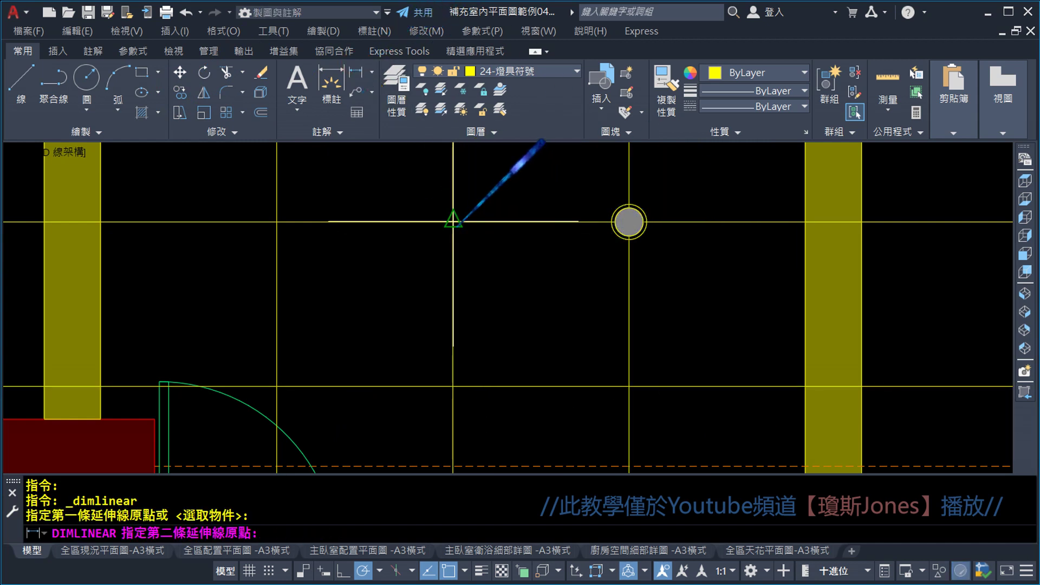
left_click(461, 385)
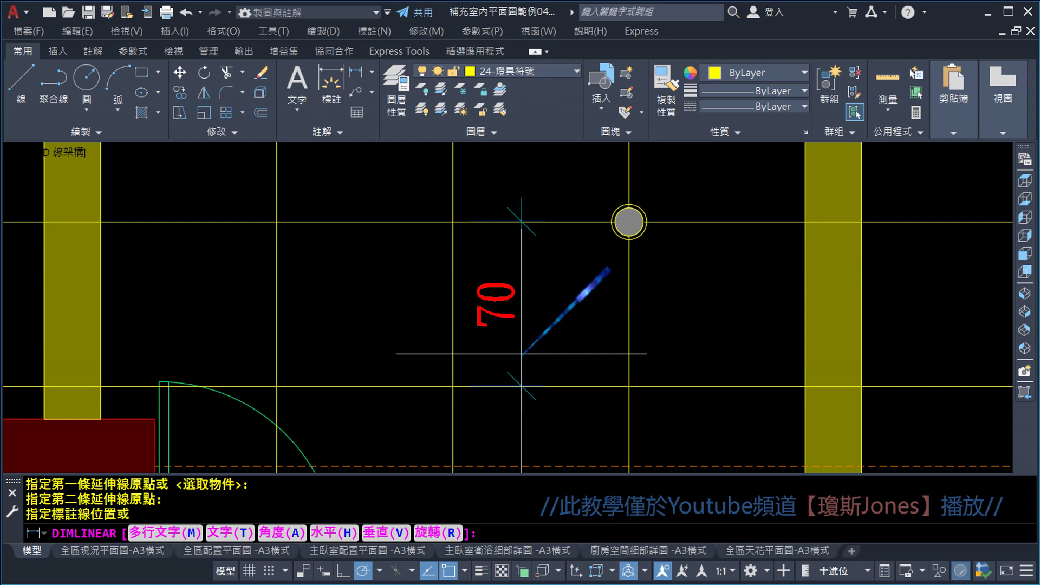
left_click(723, 347)
- Add a horizontal 75 dimension above the light, measured to the downlight centre
key("space")
left_click(629, 223)
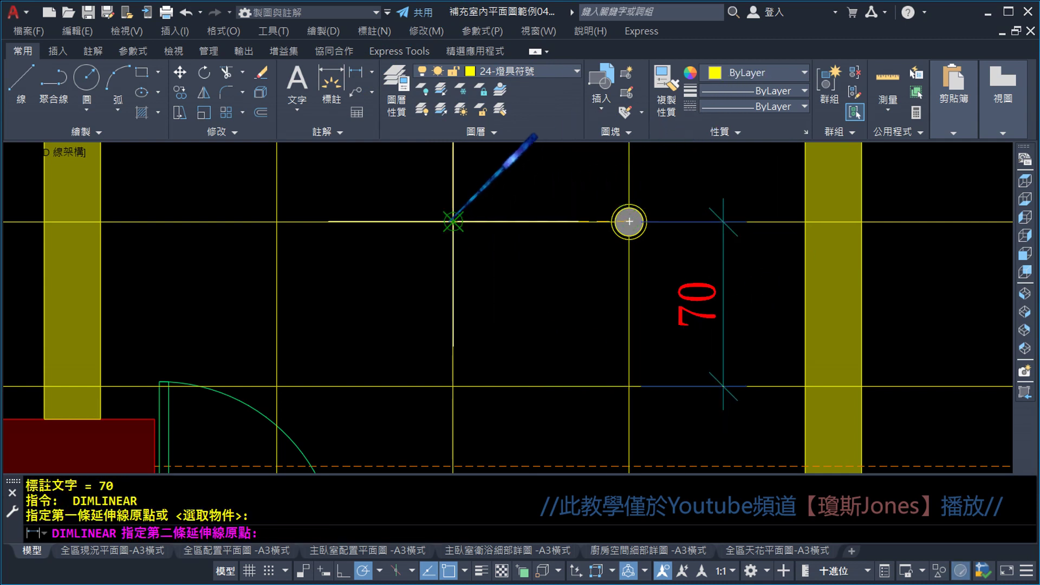
left_click(453, 222)
left_click(542, 186)
scroll(521, 244, "down", 2)
scroll(608, 306, "up", 1)
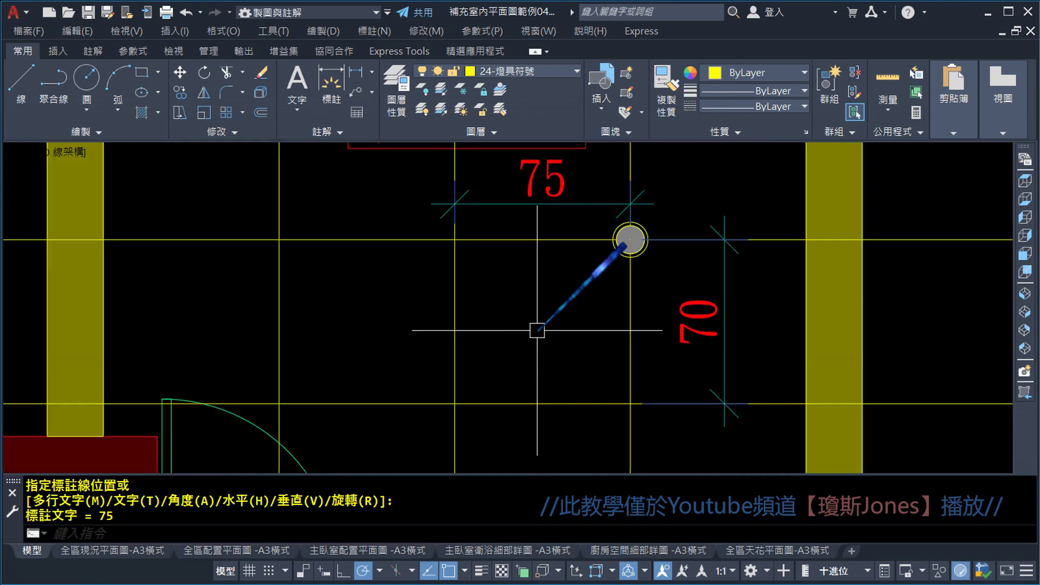
scroll(536, 330, "down", 1)
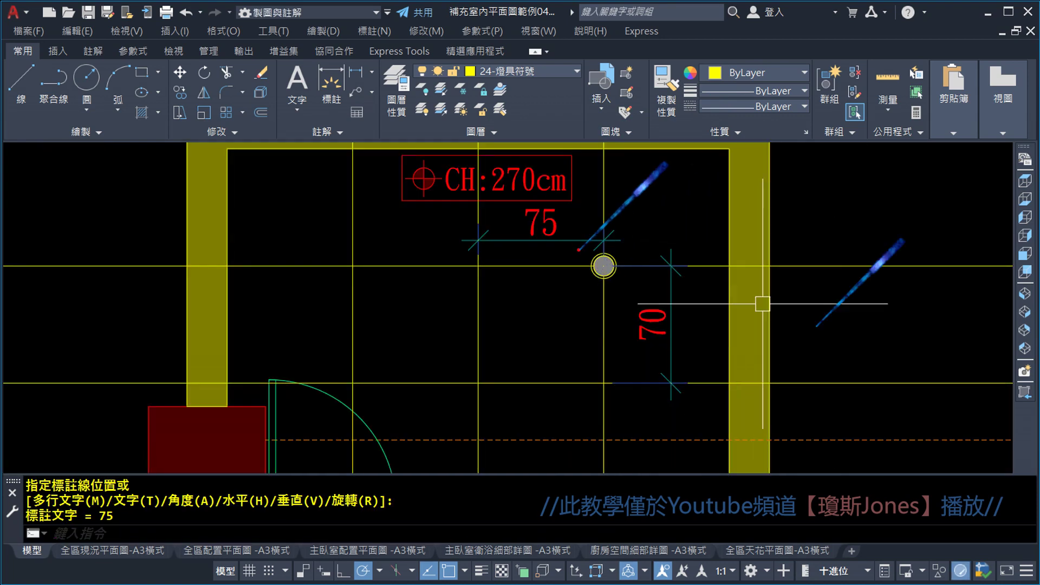
left_click_drag(602, 232, 593, 409)
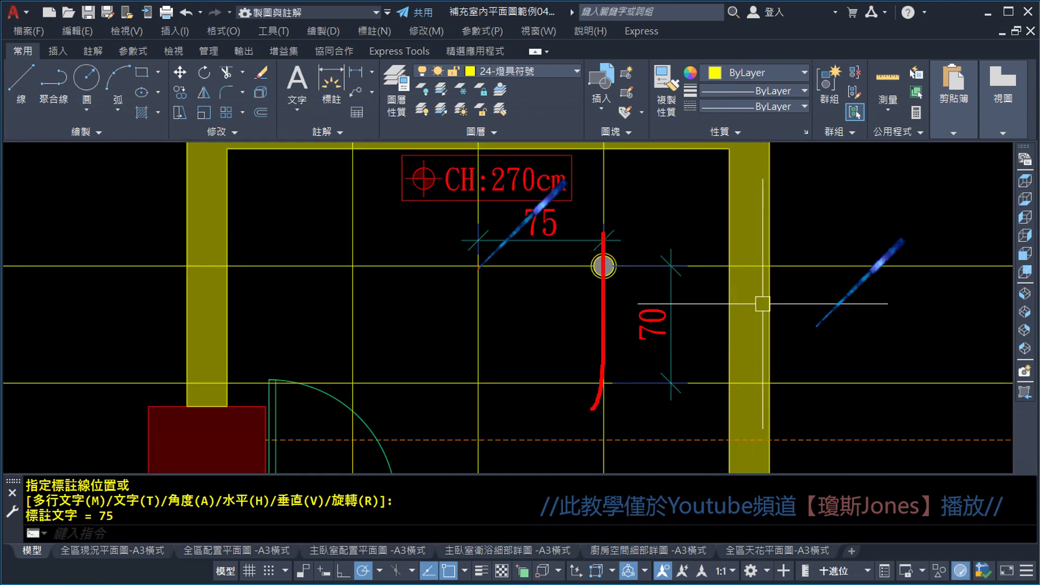
left_click_drag(468, 249, 483, 418)
left_click_drag(349, 246, 353, 416)
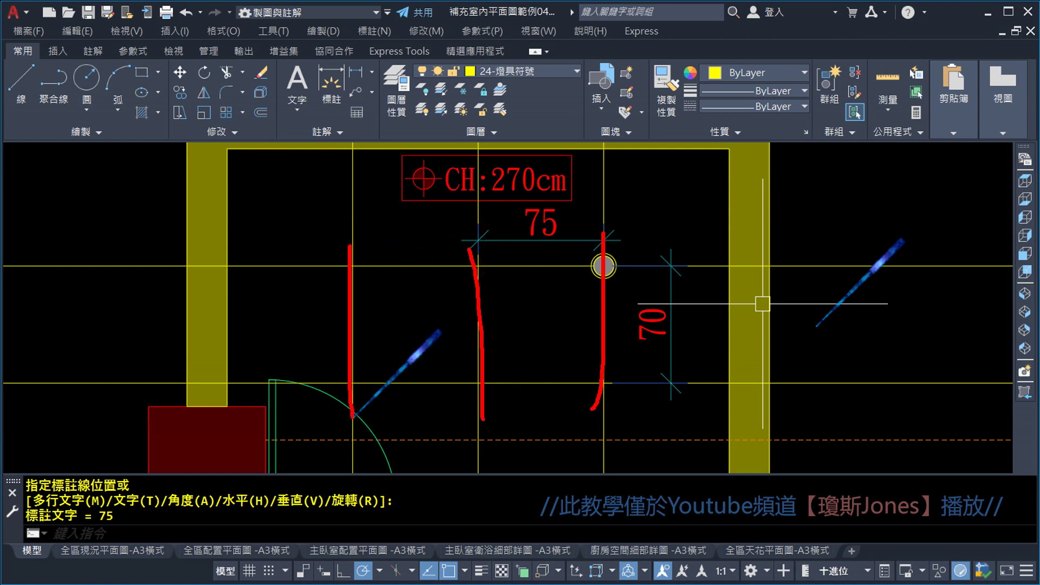
left_click_drag(280, 268, 684, 270)
left_click_drag(275, 372, 630, 373)
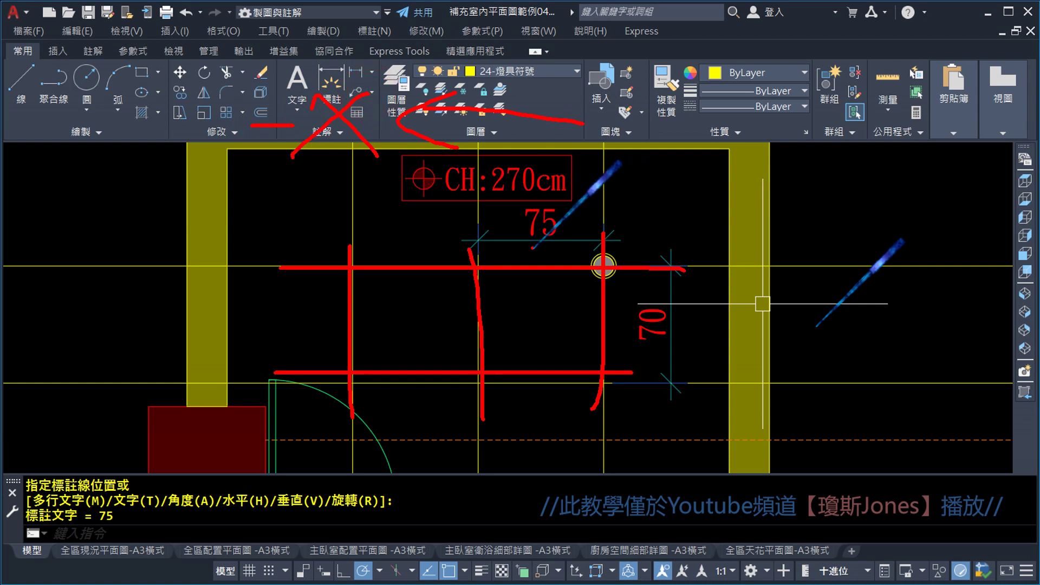
left_click_drag(520, 244, 585, 243)
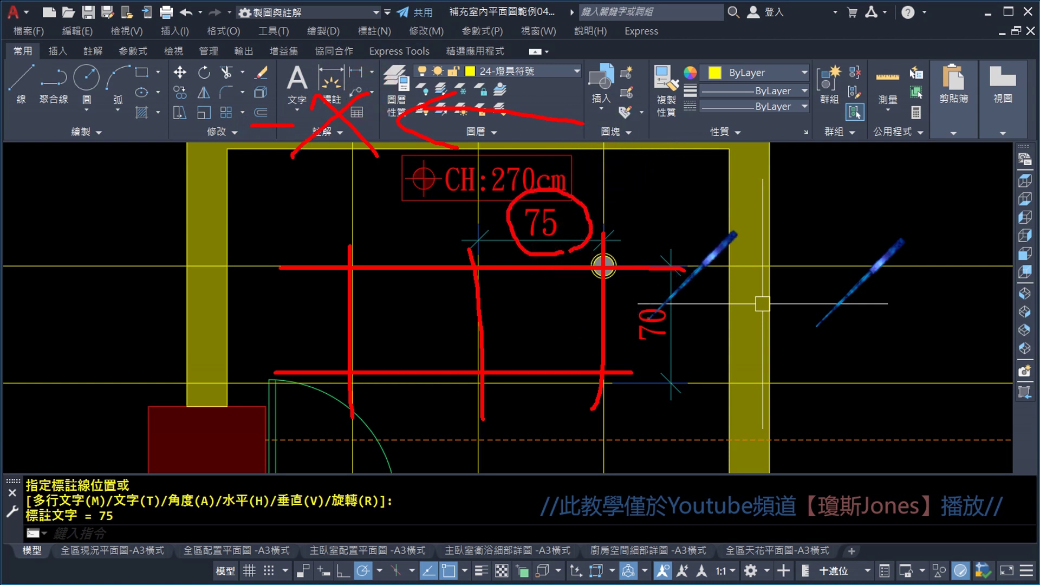
left_click_drag(681, 344, 628, 300)
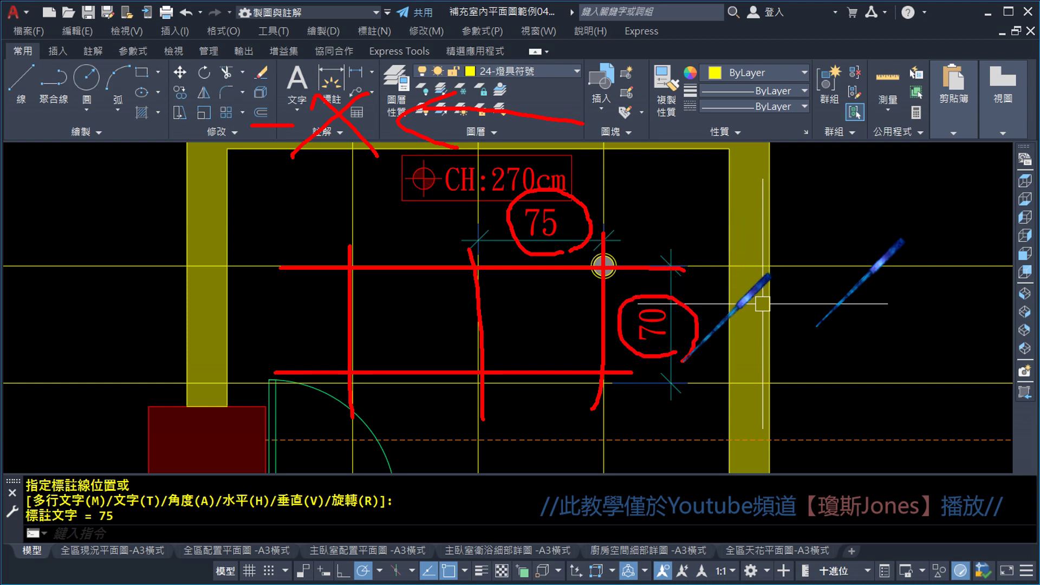
left_click_drag(558, 368, 586, 373)
left_click_drag(548, 444, 577, 519)
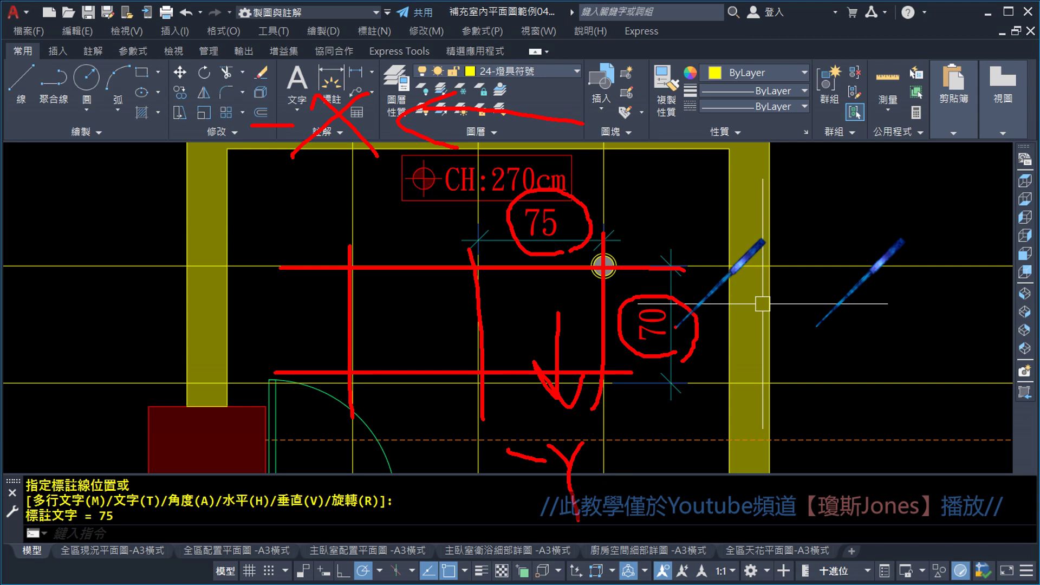
key("e")
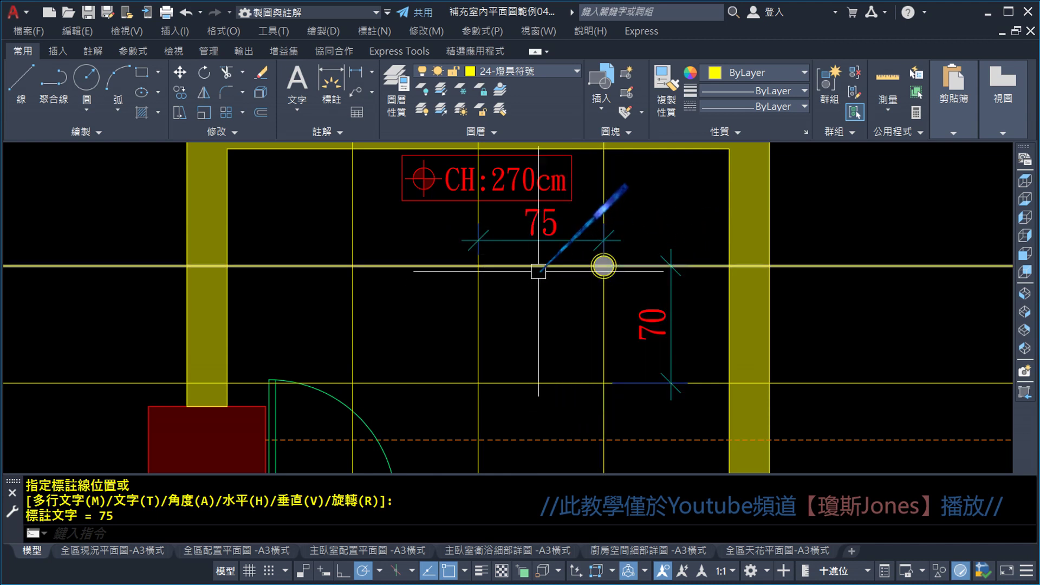
- Delete the 75 and 70 dimensions and bring up the Array type list
left_click(547, 244)
key("Delete")
left_click(671, 292)
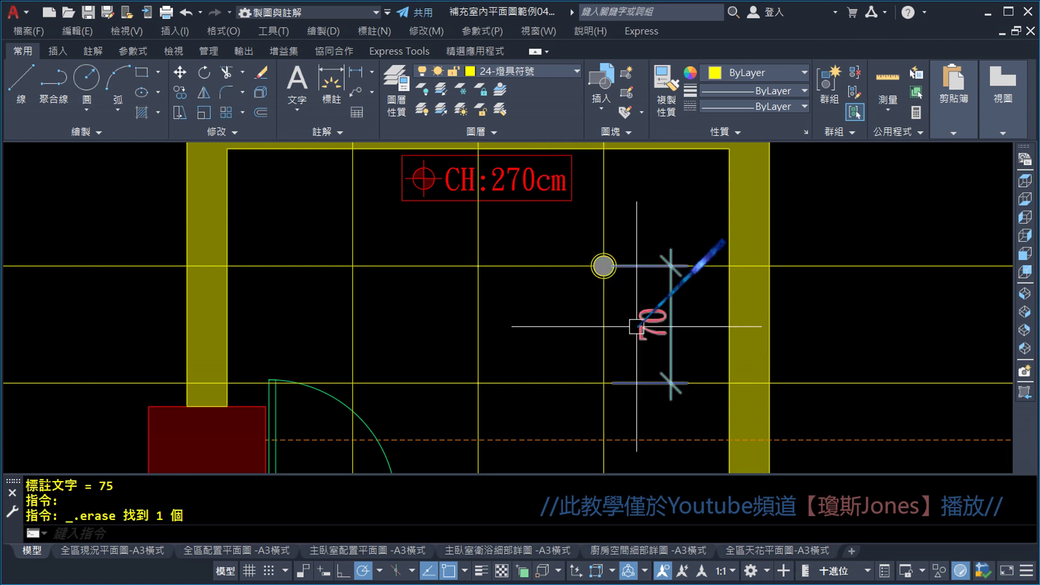
key("Delete")
middle_click_drag(519, 330, 521, 374)
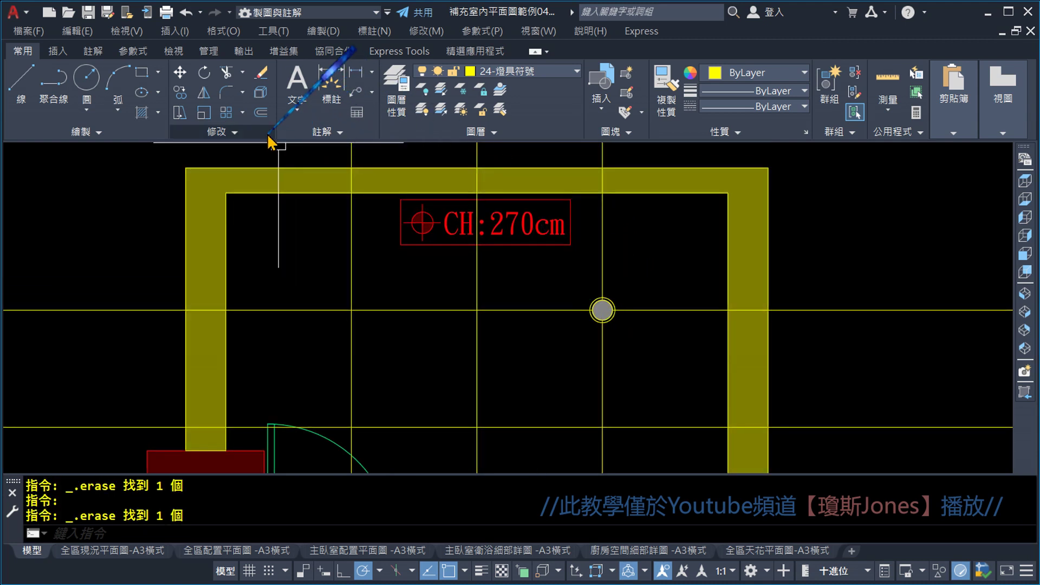
left_click(245, 116)
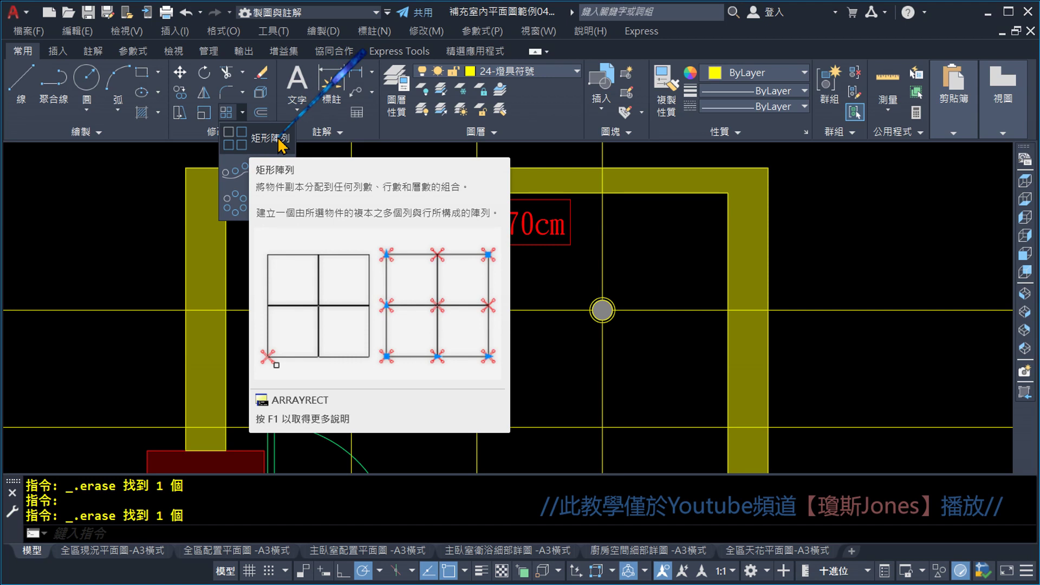
- Start a rectangular array of the window-selected downlight, previewing a twelve-copy grid
left_click(279, 142)
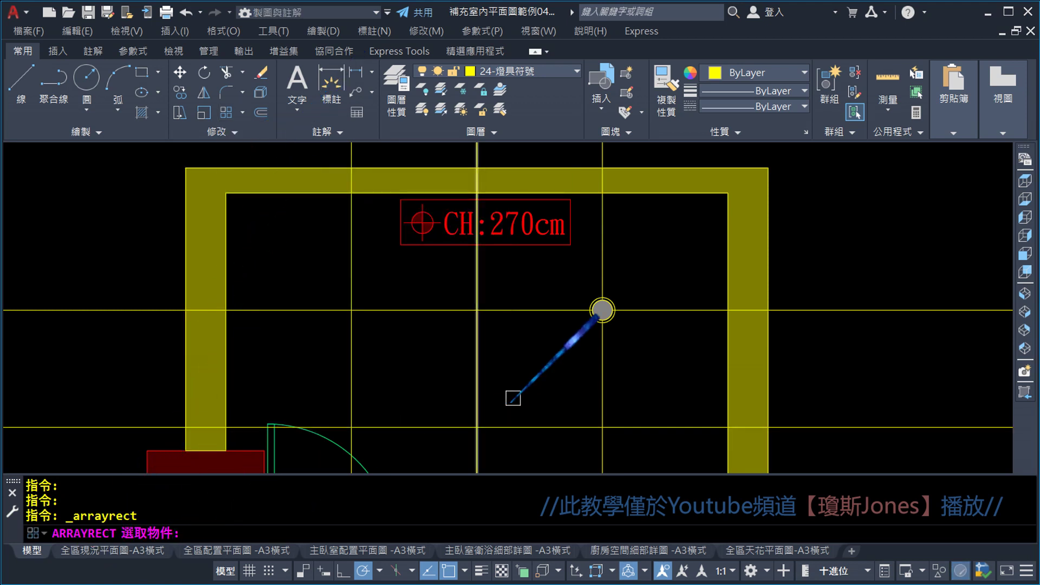
scroll(575, 280, "up", 2)
left_click(575, 281)
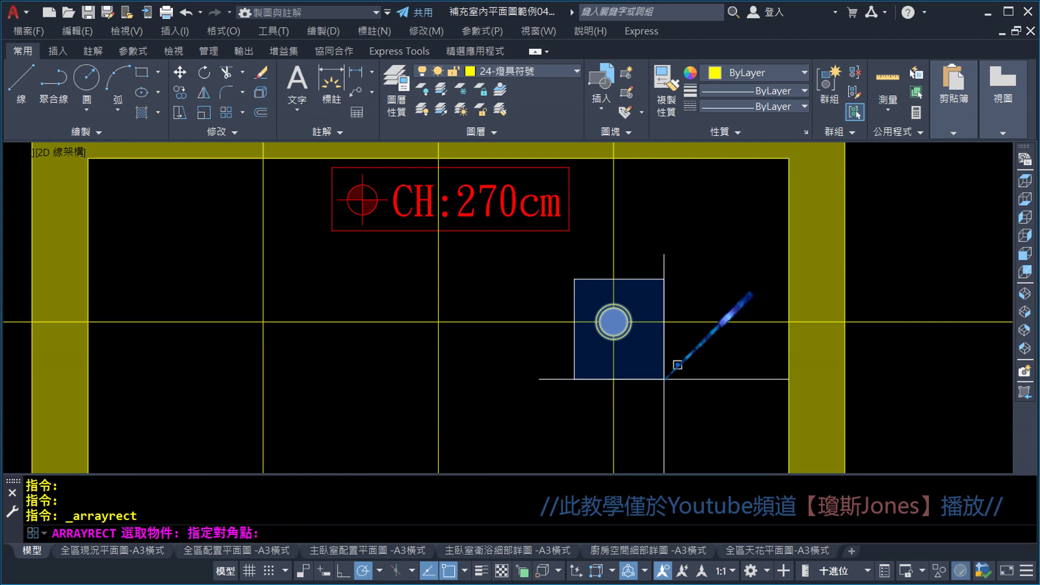
left_click(667, 371)
key("Return")
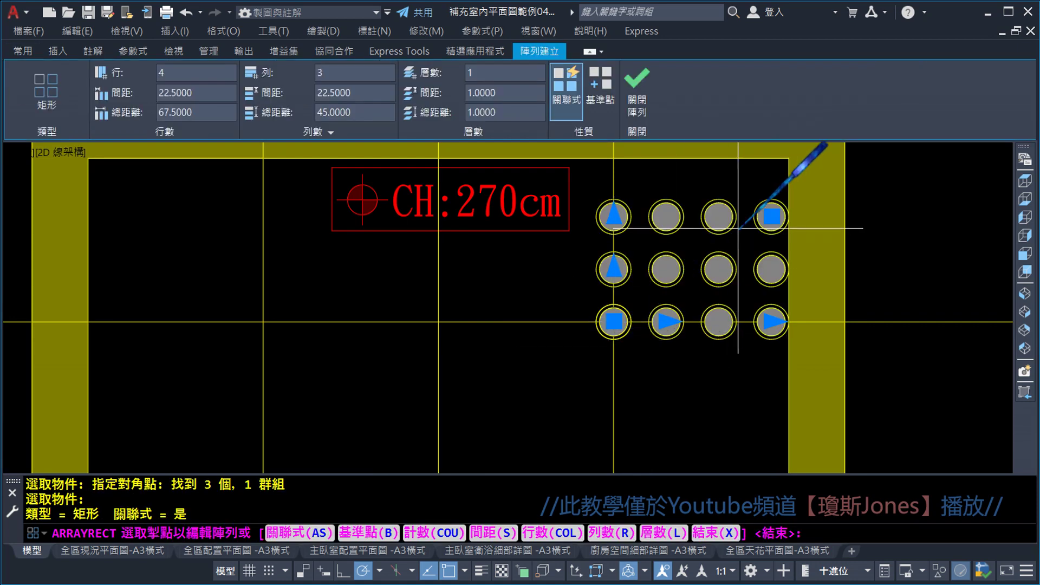
scroll(684, 309, "down", 2)
middle_click_drag(704, 298, 649, 352)
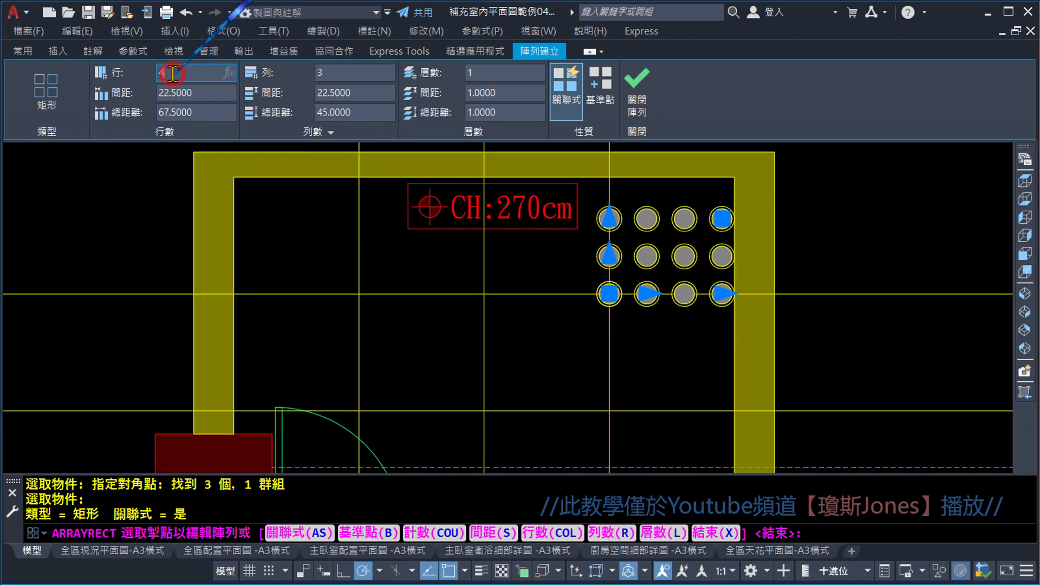
mouse_move(228, 143)
left_mouse_down()
mouse_move(637, 57)
mouse_move(214, 159)
left_mouse_up()
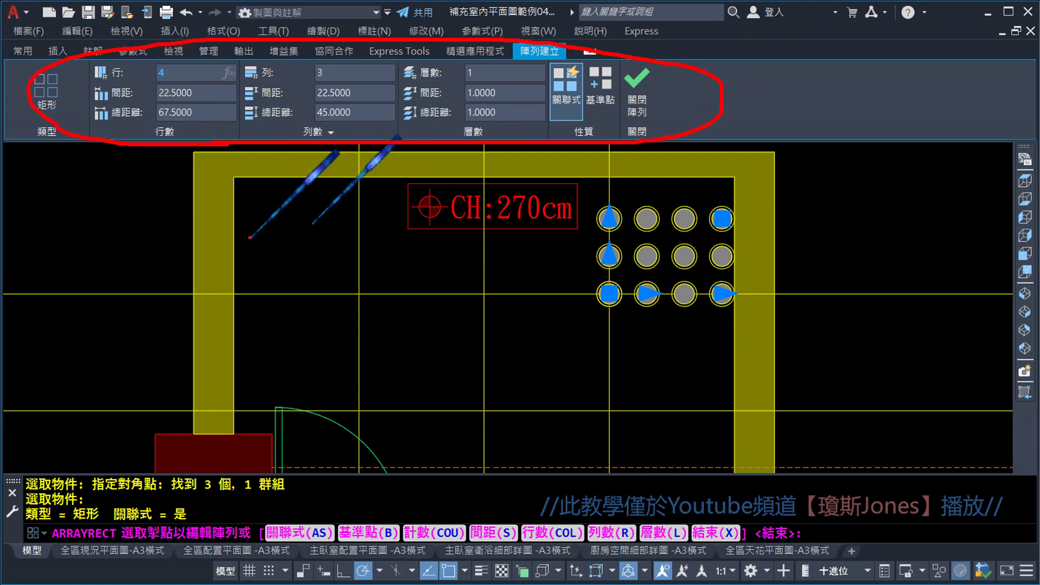
key("Escape")
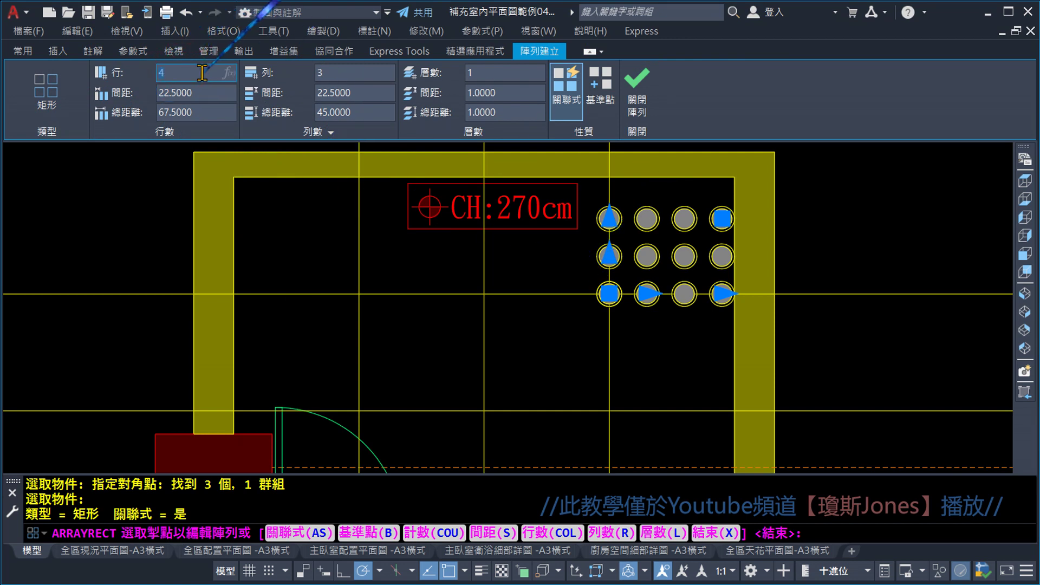
type("3")
- Set the array to 3 columns and 2 rows, with -75 column and -70 row spacing
key("Return")
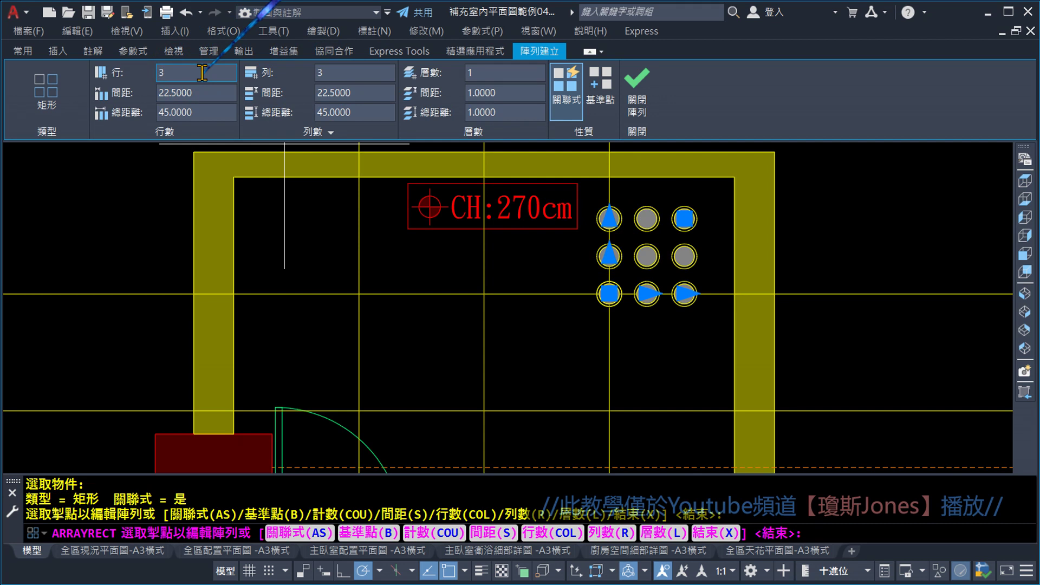
left_click(342, 71)
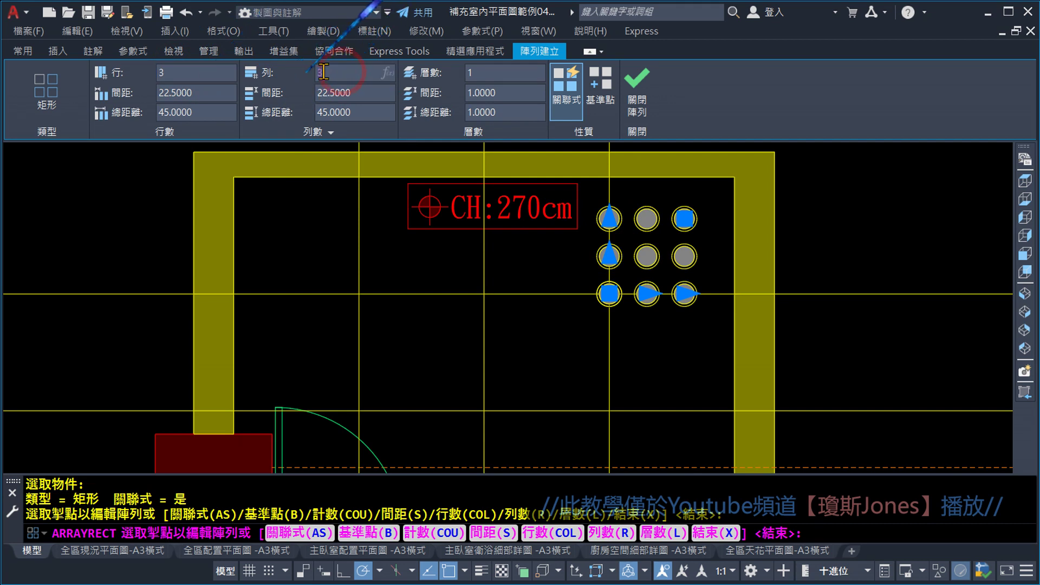
type("2")
key("Return")
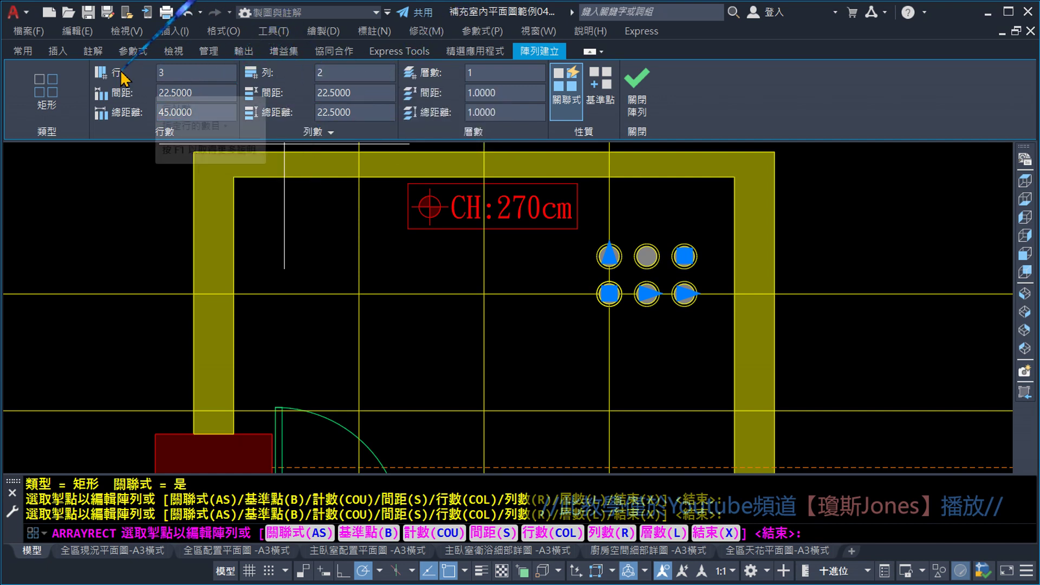
left_click(199, 95)
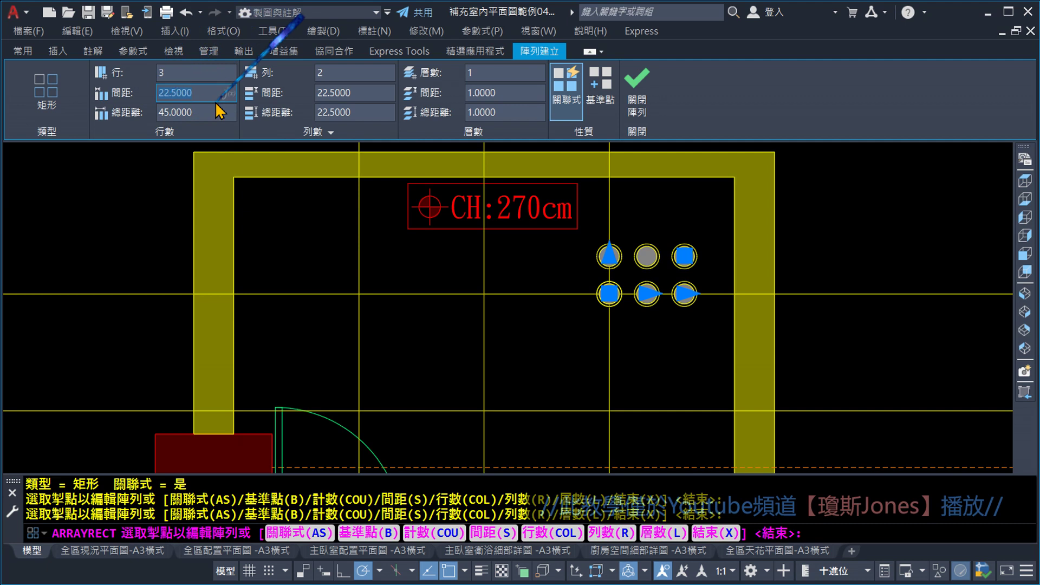
key("BackSpace")
type("-75")
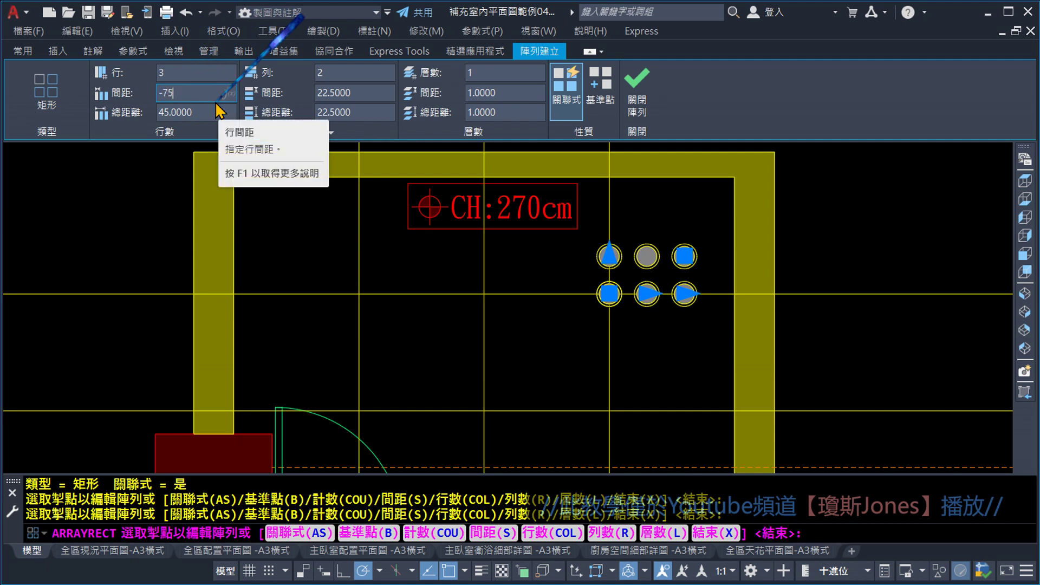
key("Return")
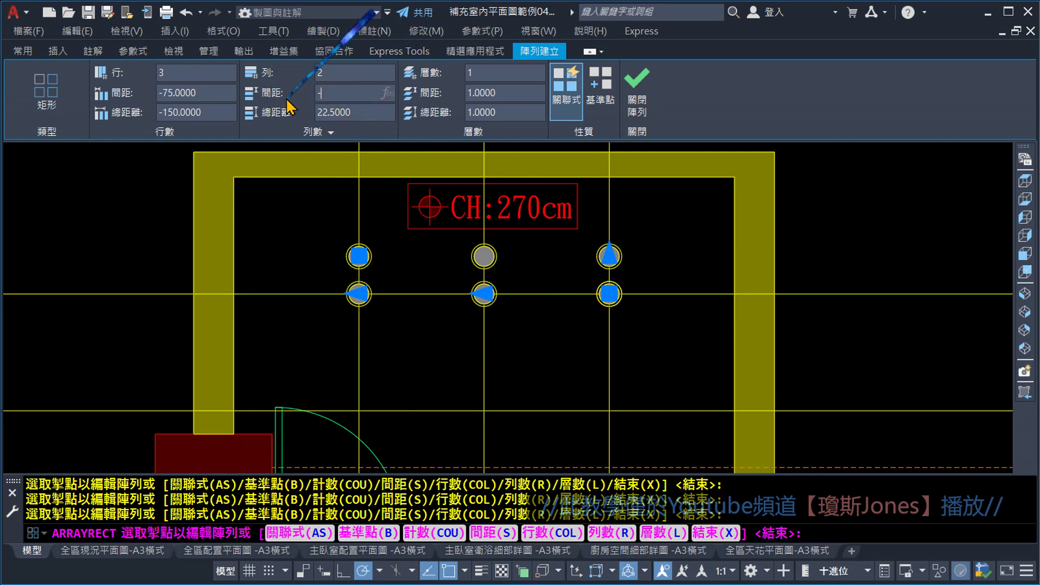
key("Return")
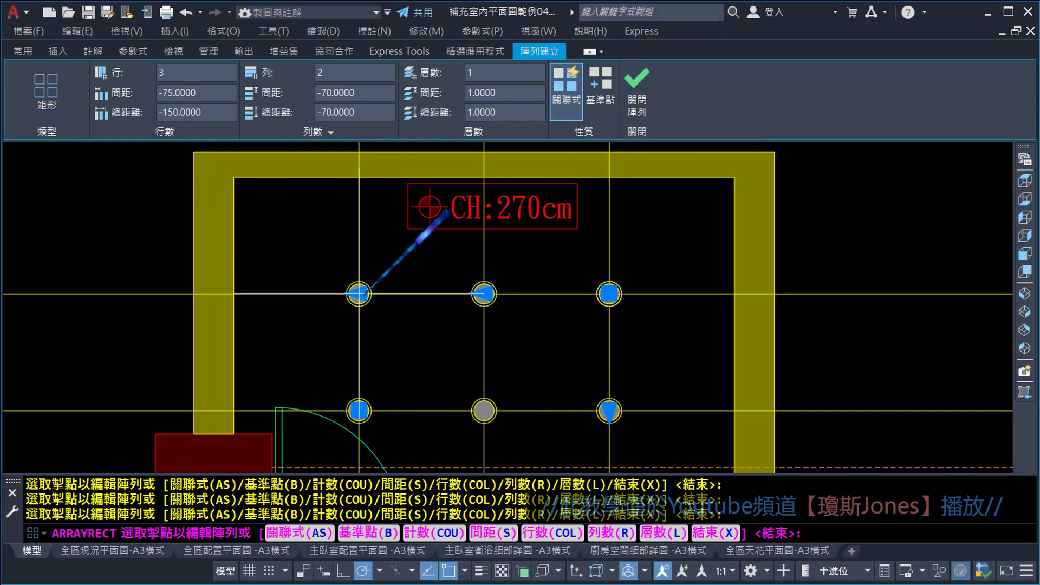
- Commit the six-downlight array and check it selects as a single object
left_click(638, 92)
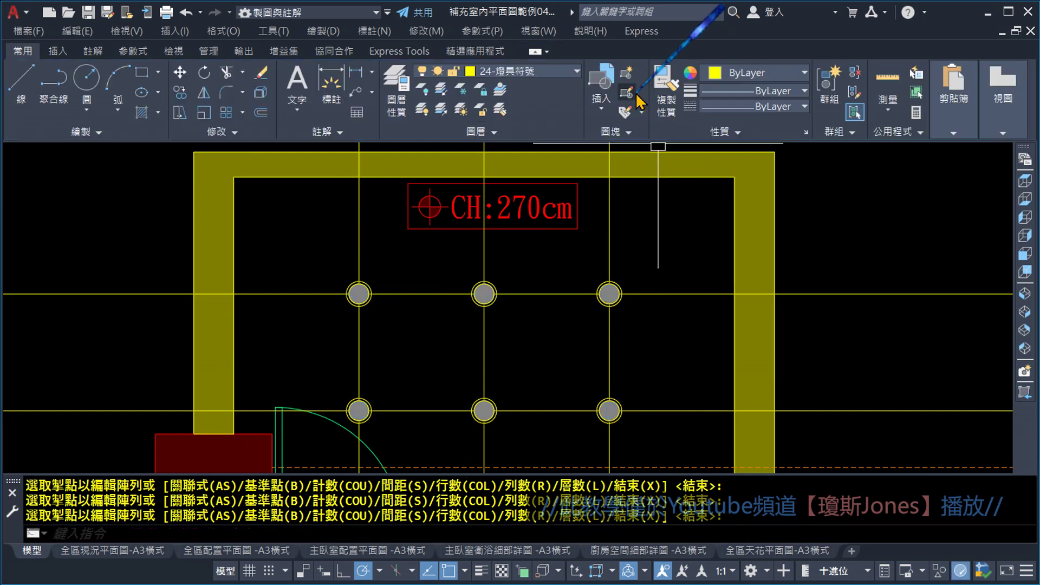
left_click(620, 295)
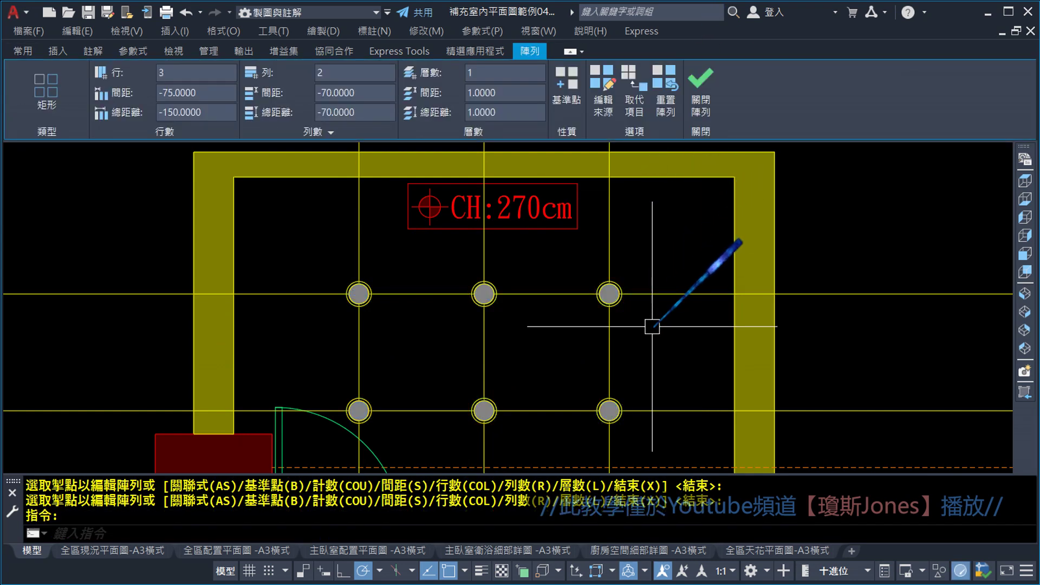
key("Escape")
middle_click_drag(652, 326, 583, 280)
left_click(553, 258)
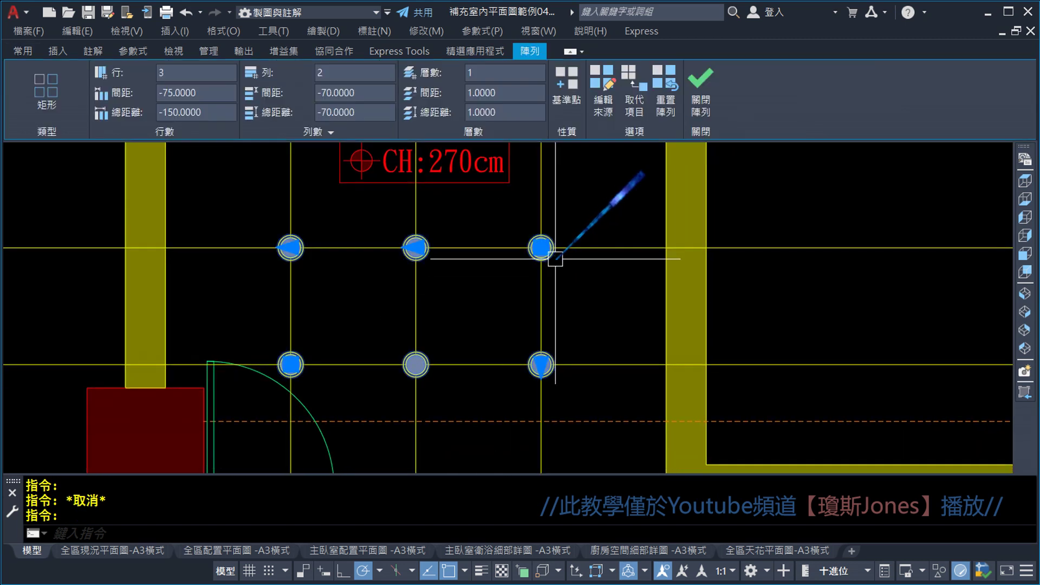
mouse_move(555, 258)
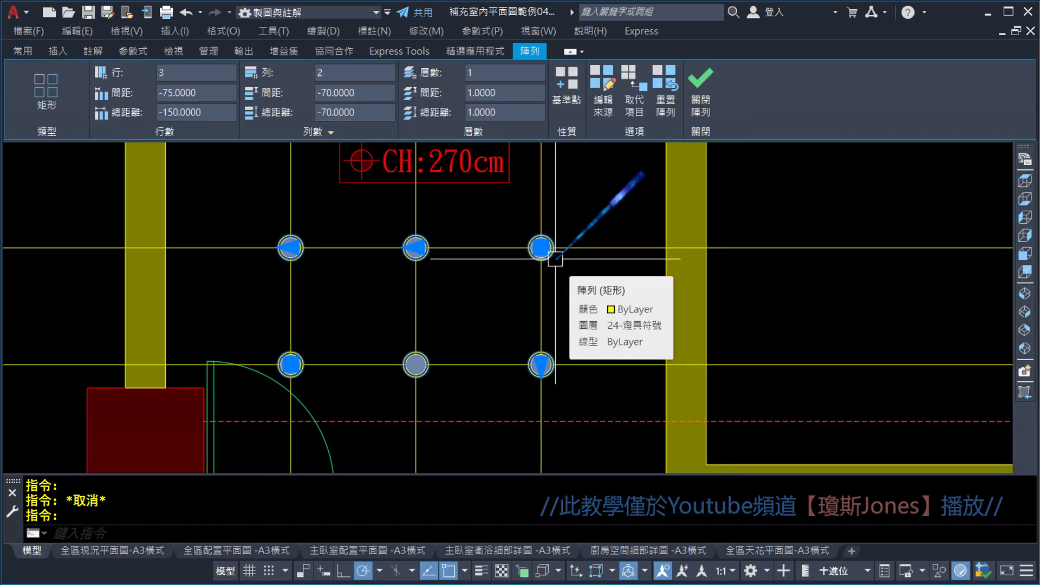
key("Escape")
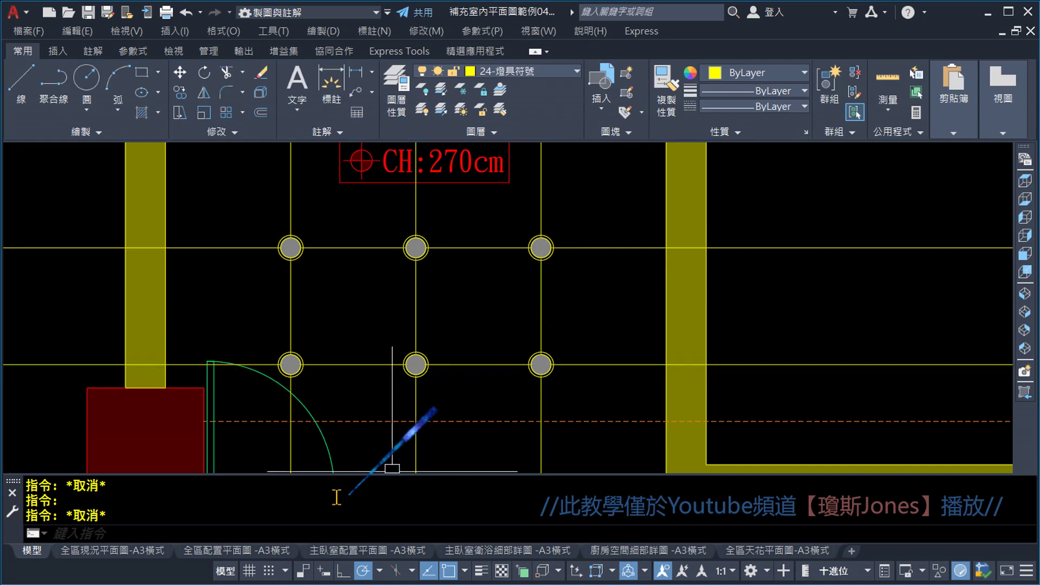
- Explode the downlight array into six separate circles
left_click(259, 96)
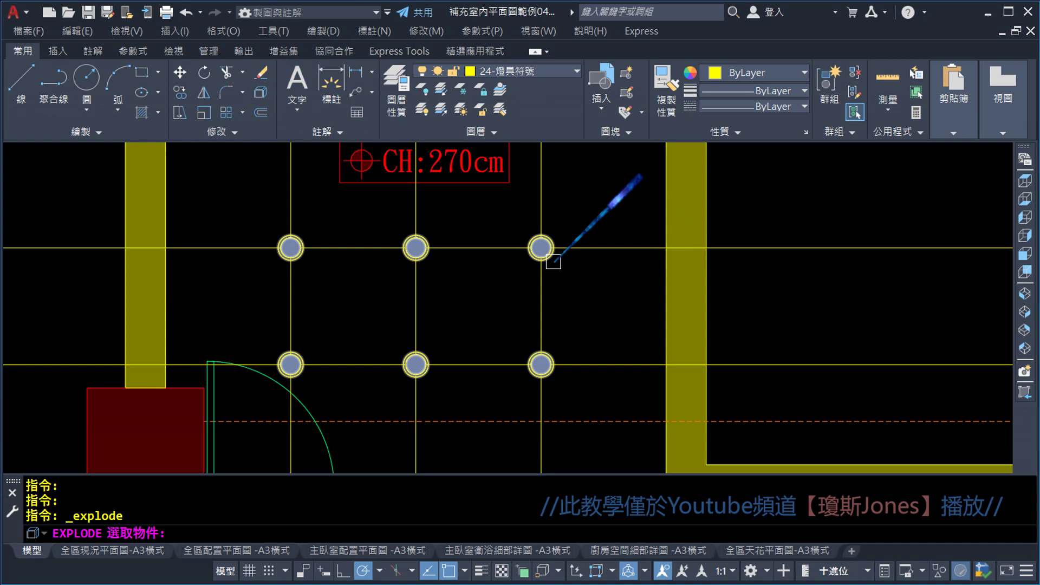
left_click(552, 261)
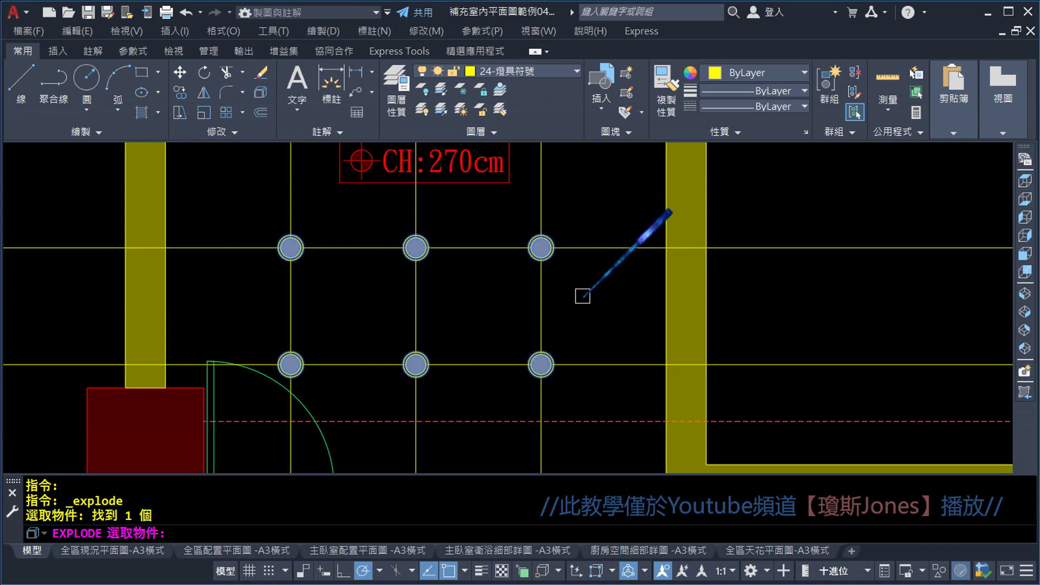
key("Return")
left_click(556, 262)
left_click(557, 353)
key("Escape")
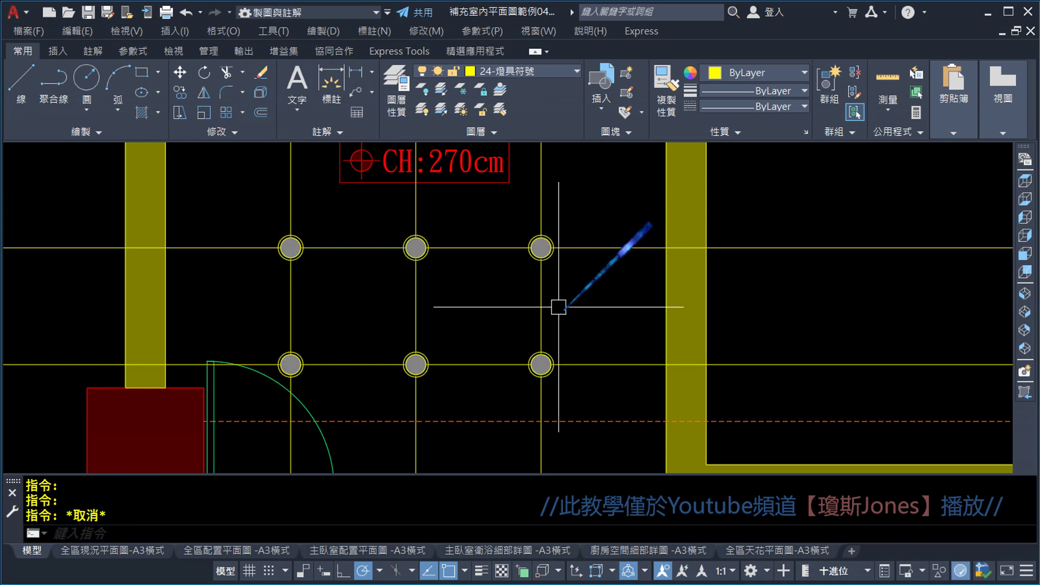
scroll(540, 287, "down", 1)
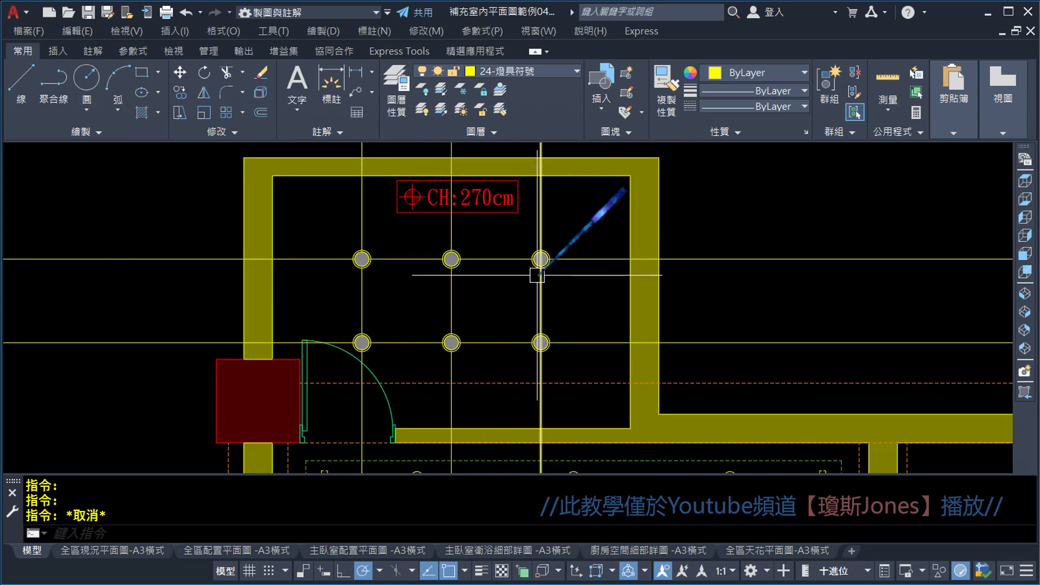
- Erase the five yellow vertical and horizontal guide lines through the downlight grid
scroll(539, 268, "down", 1)
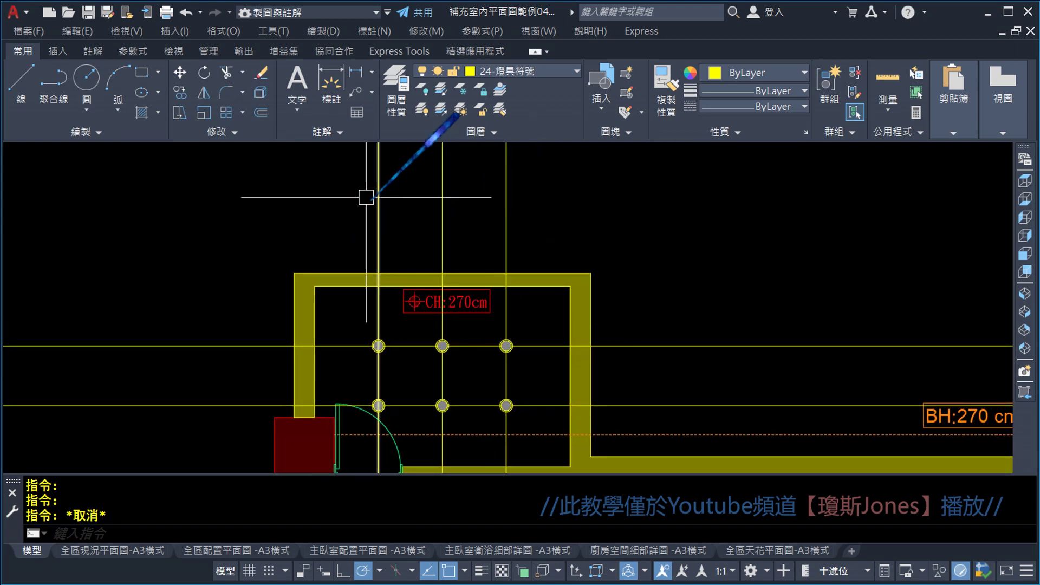
left_click(262, 72)
left_click(558, 195)
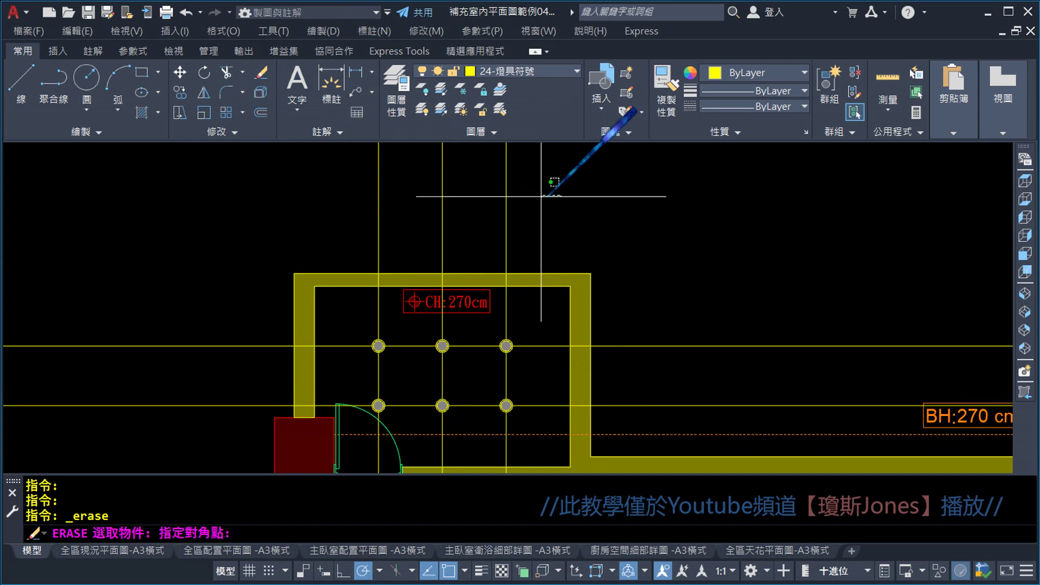
left_click(313, 217)
left_click(212, 257)
left_click(121, 436)
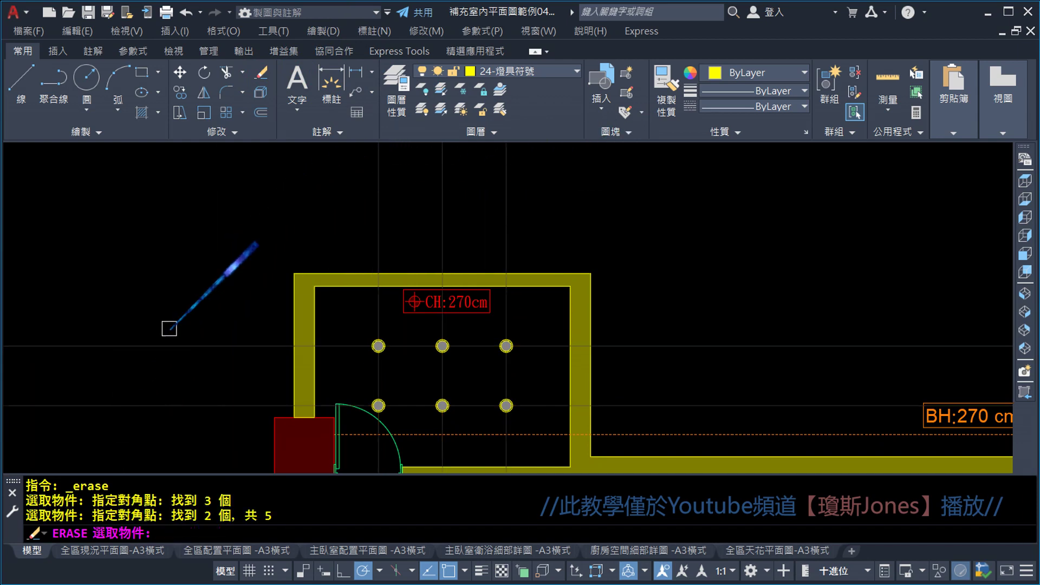
key("Return")
scroll(209, 262, "down", 1)
middle_click_drag(488, 339, 518, 297)
- Zoom and pan onto the room beside the right-hand door with its CH:270cm tag
scroll(517, 296, "down", 2)
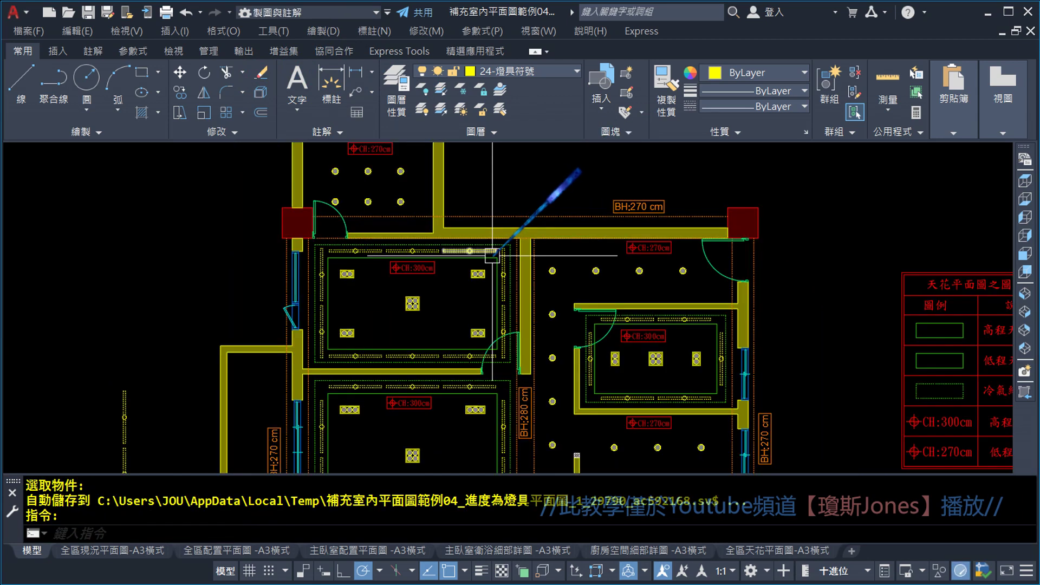
scroll(694, 347, "down", 1)
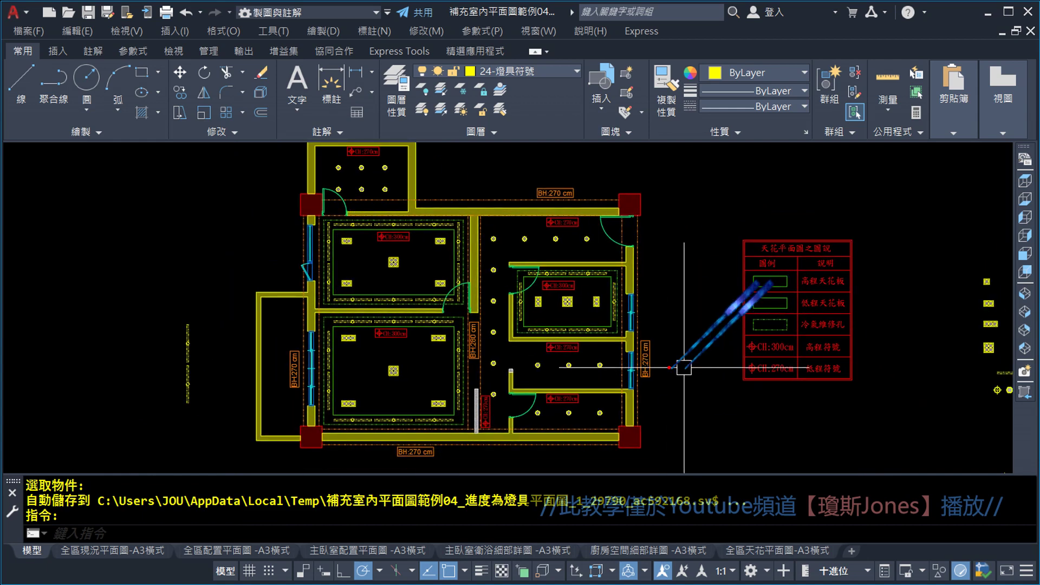
mouse_move(666, 360)
left_mouse_down()
mouse_move(606, 398)
mouse_move(617, 374)
left_mouse_up()
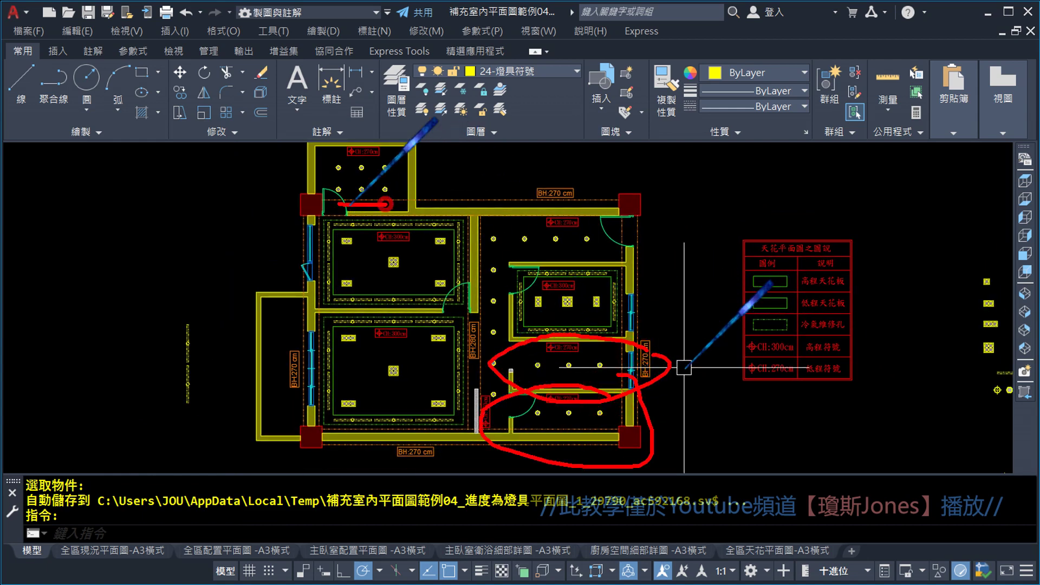
left_click_drag(422, 142, 430, 162)
scroll(476, 176, "up", 1)
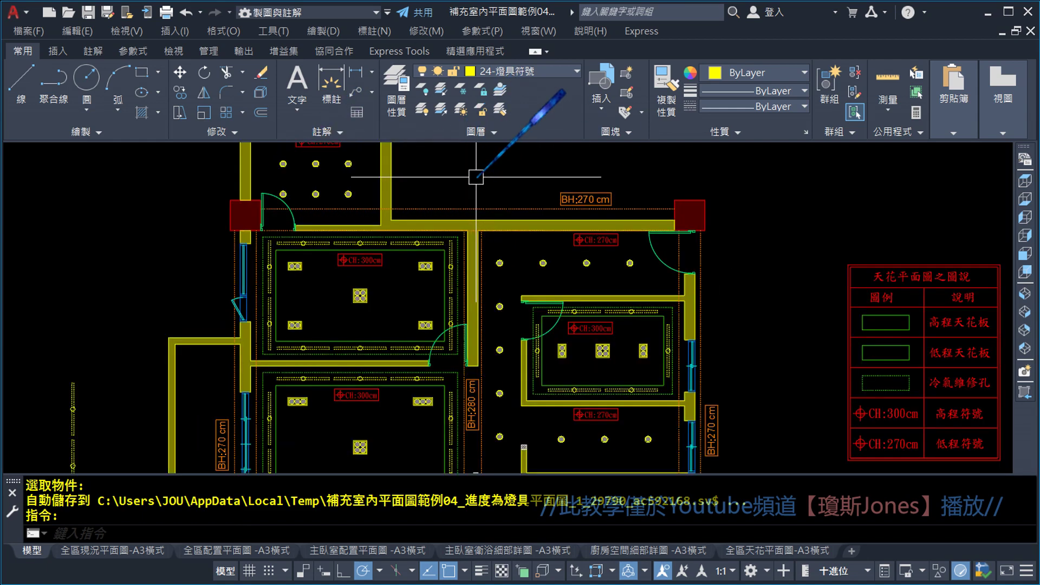
mouse_move(477, 177)
middle_mouse_down()
mouse_move(476, 226)
mouse_move(460, 200)
middle_mouse_up()
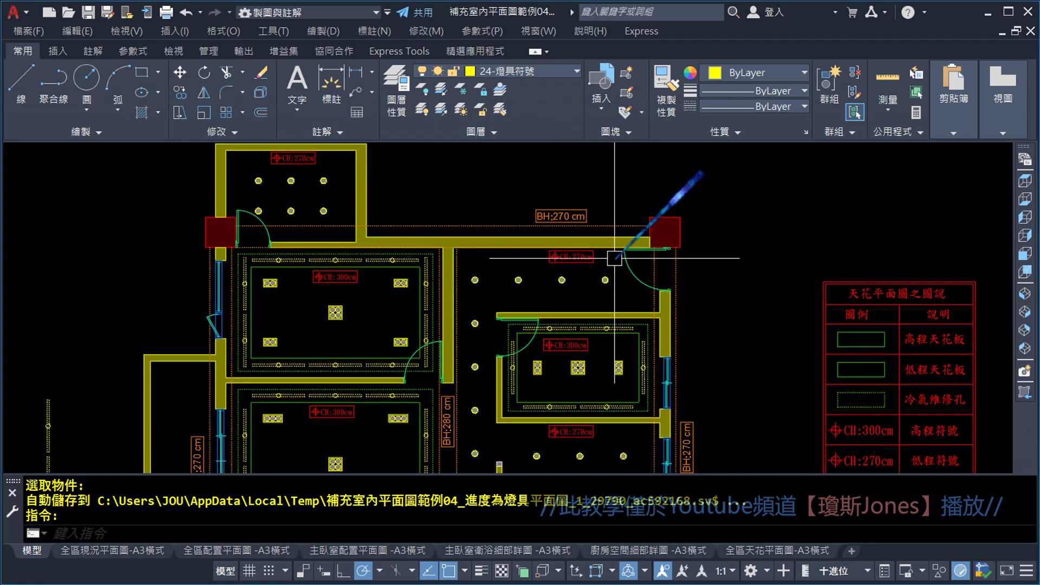
scroll(614, 258, "up", 4)
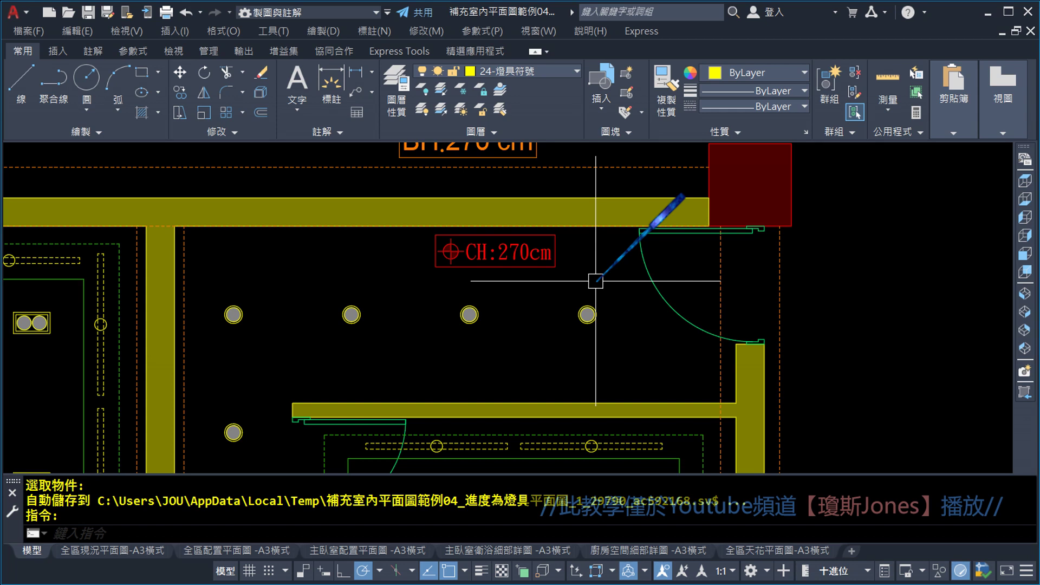
- Switch the current layer to 26-開關符號 and bring the CH:270cm room into view
left_click(562, 75)
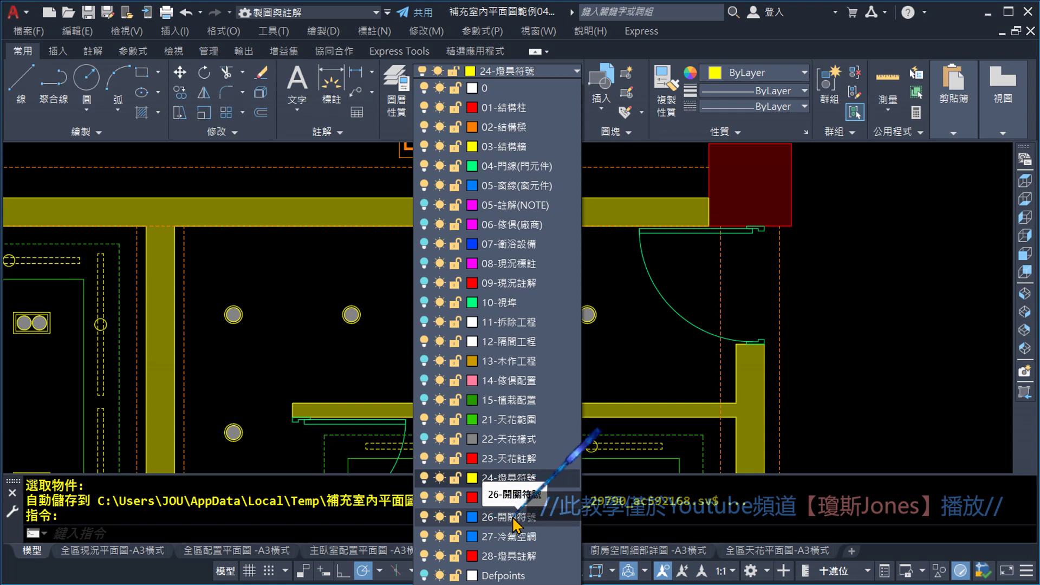
left_click(515, 518)
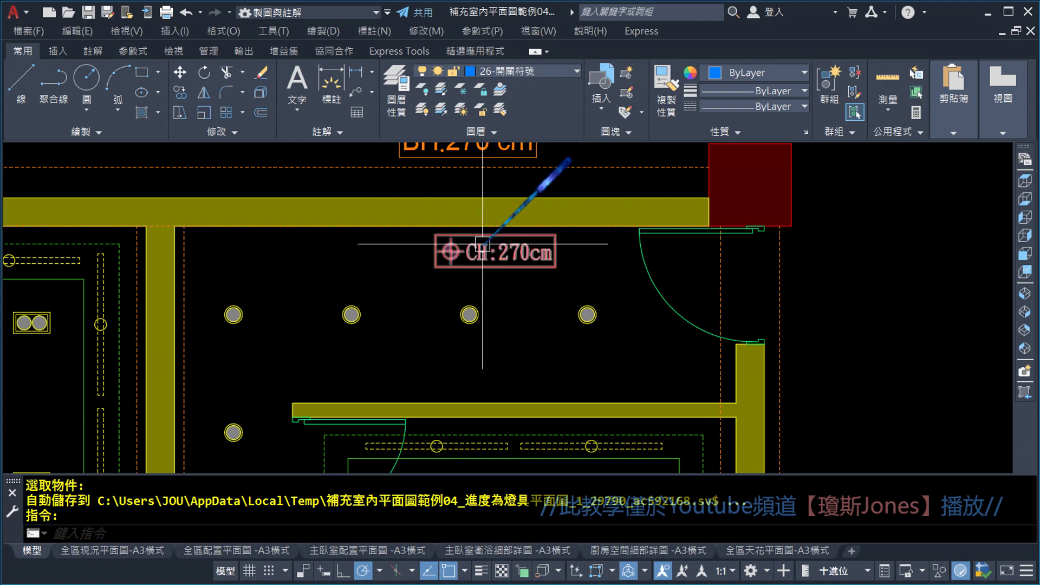
scroll(444, 233, "up", 1)
scroll(264, 304, "up", 1)
scroll(448, 259, "down", 2)
scroll(383, 348, "up", 3)
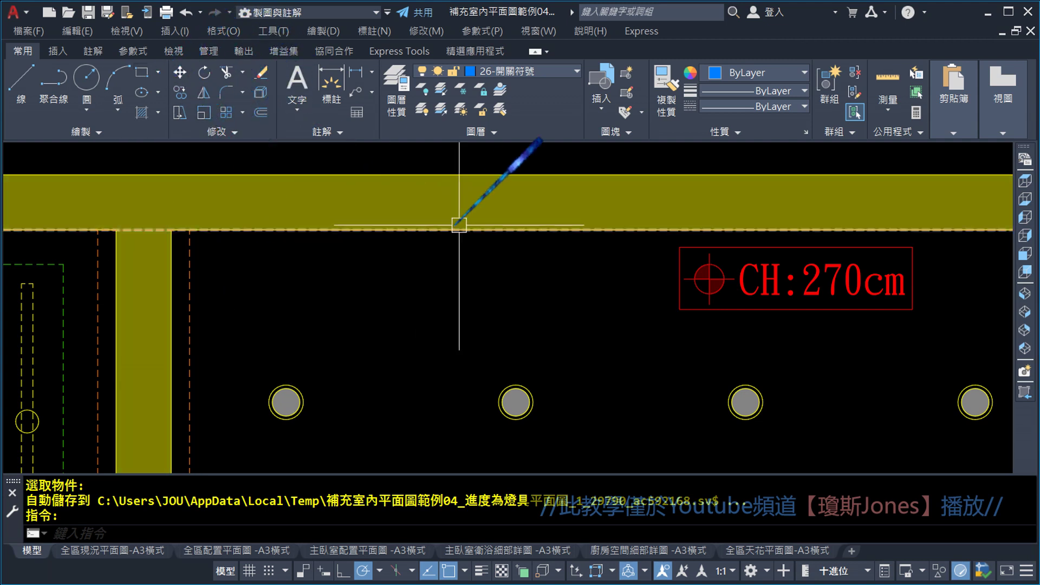
scroll(470, 231, "down", 1)
middle_click_drag(529, 262, 304, 247)
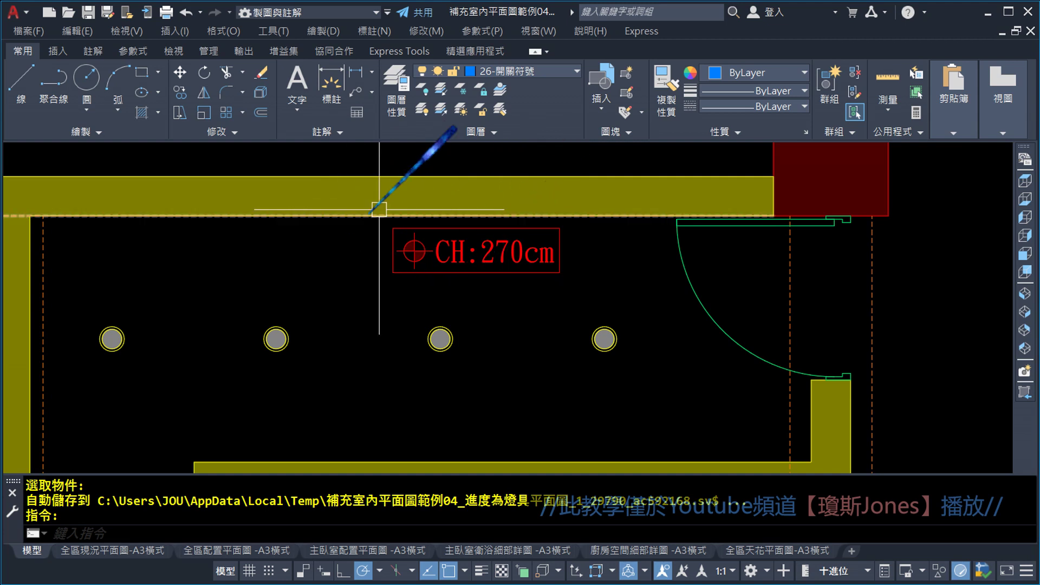
- Move the CH:270cm tag further left within the room
left_click(180, 72)
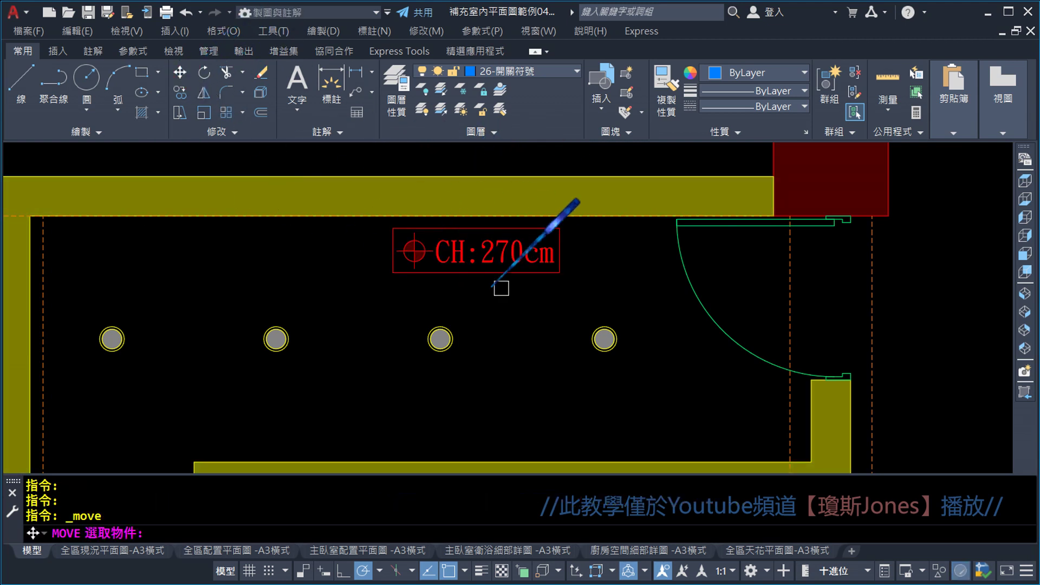
left_click(573, 297)
left_click(453, 264)
key("Return")
left_click(355, 412)
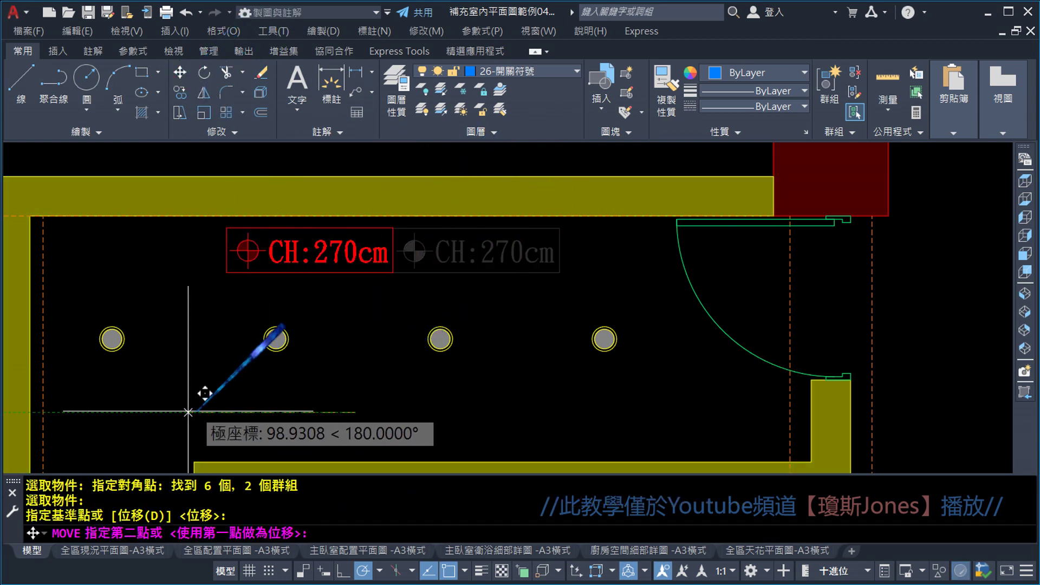
left_click(54, 412)
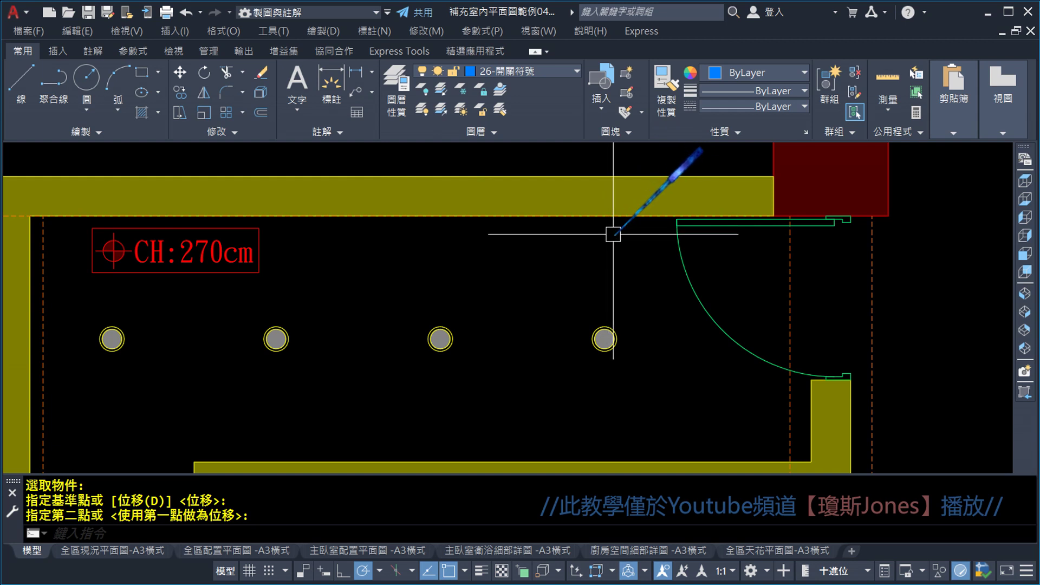
- Start a rectangle from the Draw panel's rectangle and polygon choices
left_click(158, 75)
left_click(161, 99)
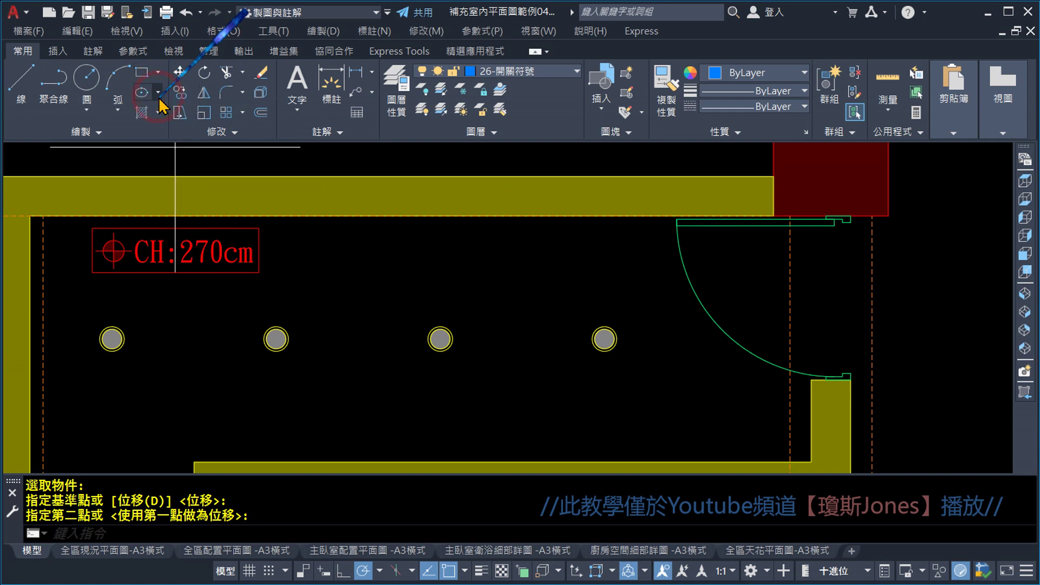
scroll(332, 260, "up", 2)
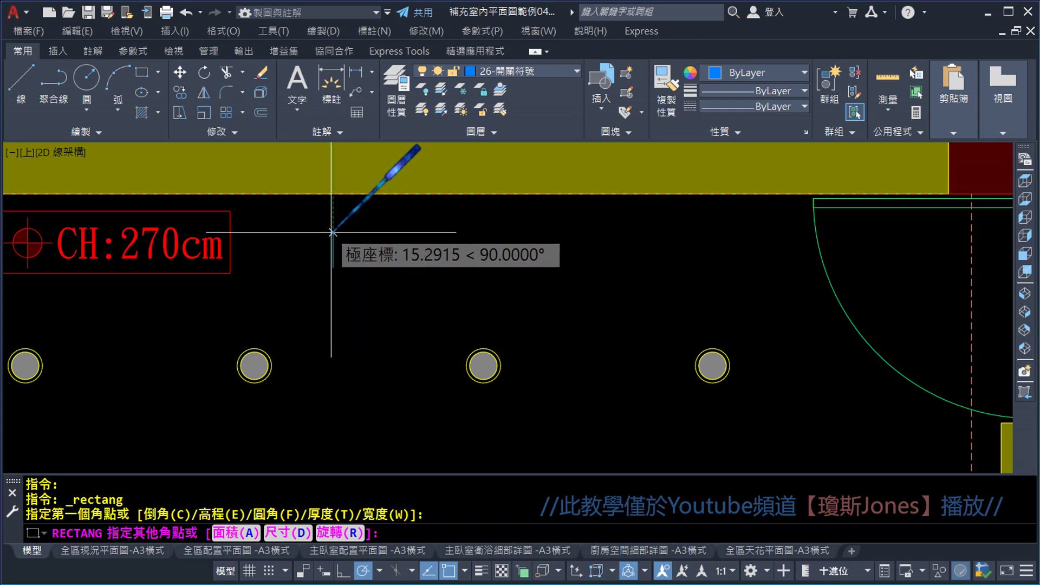
- Draw a 40 by 15 rectangle below the beam
key("Escape")
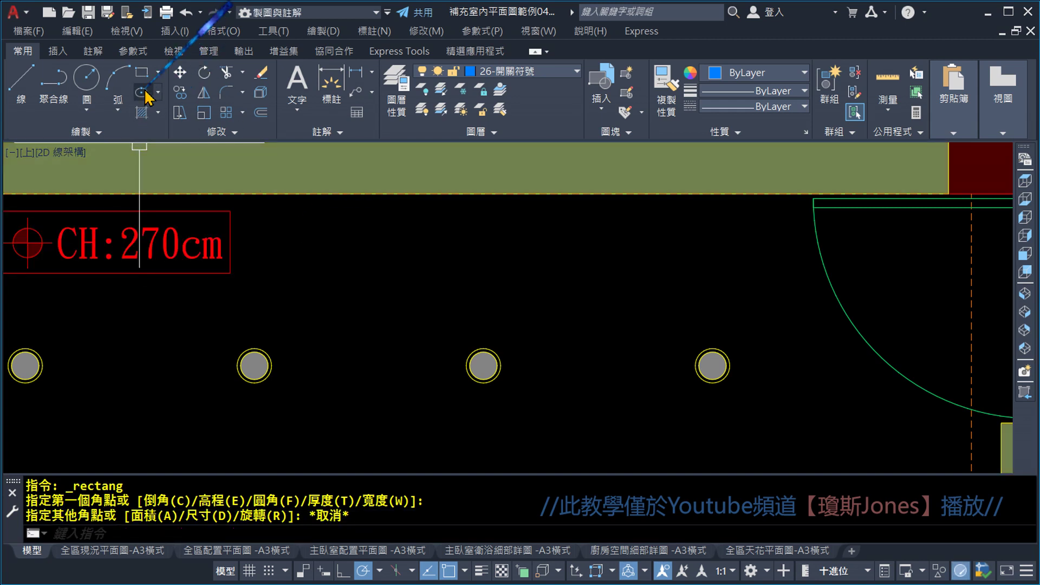
left_click(158, 72)
left_click(172, 98)
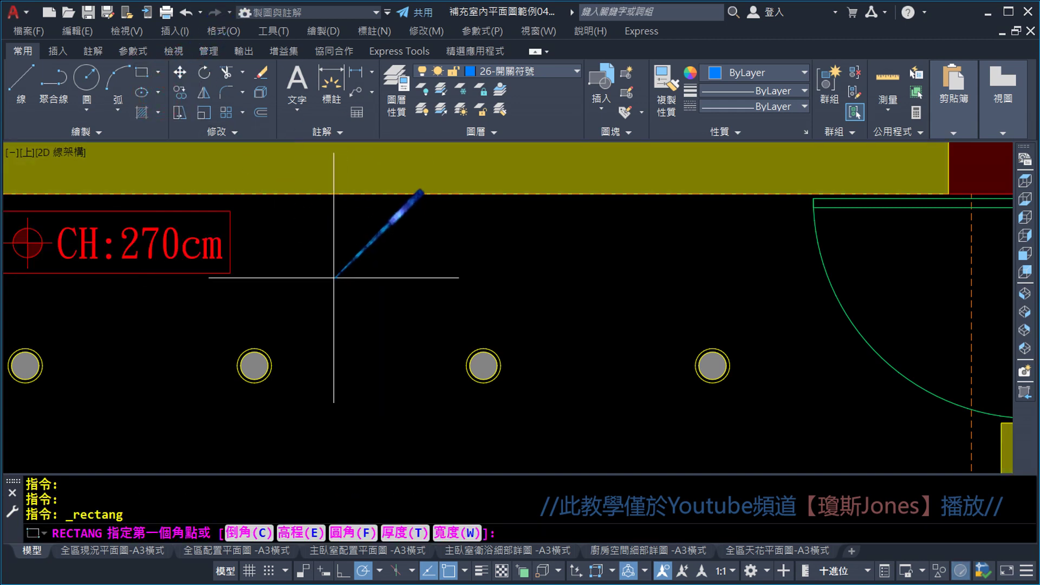
left_click(333, 277)
type("@40,15")
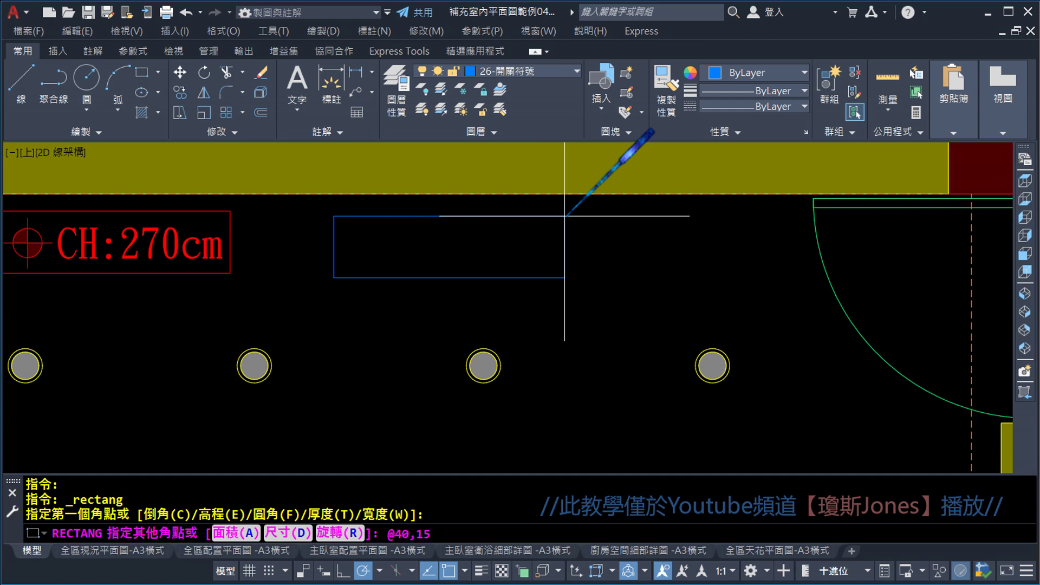
key("Return")
scroll(355, 256, "up", 3)
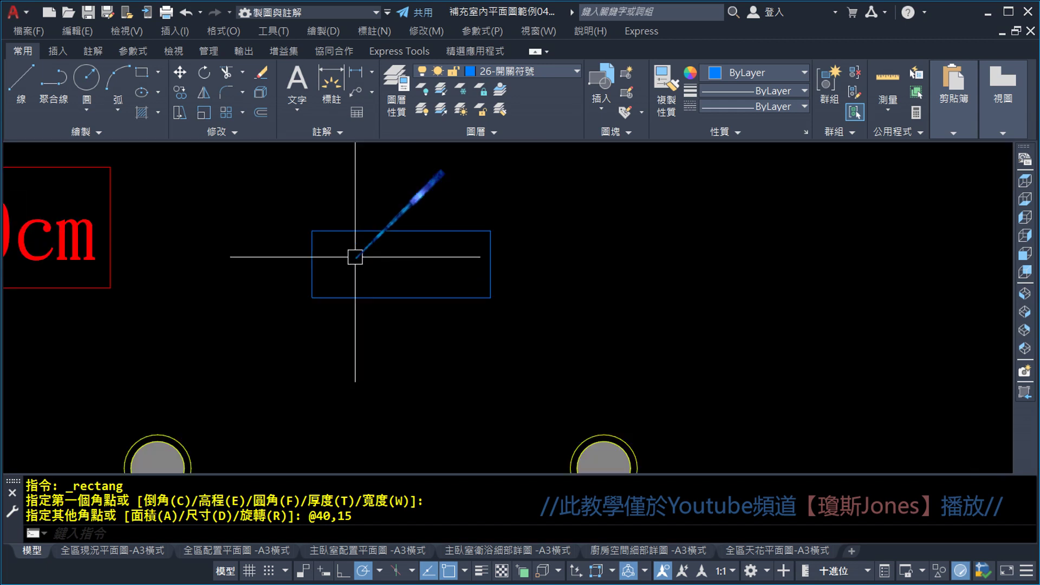
- Draw a diagonal line from the rectangle's lower-left to upper-right corner
left_click(20, 81)
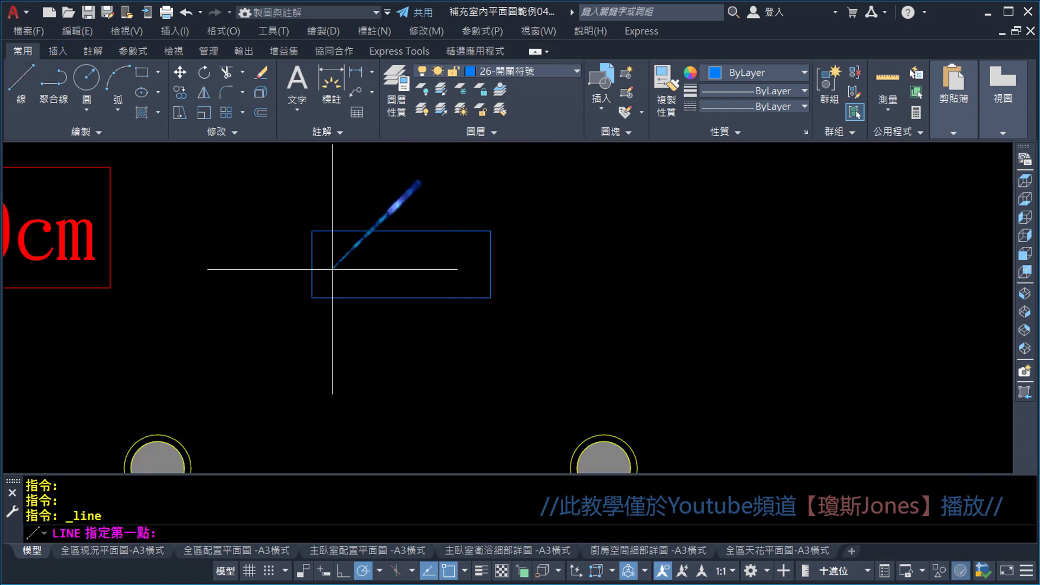
left_click(313, 296)
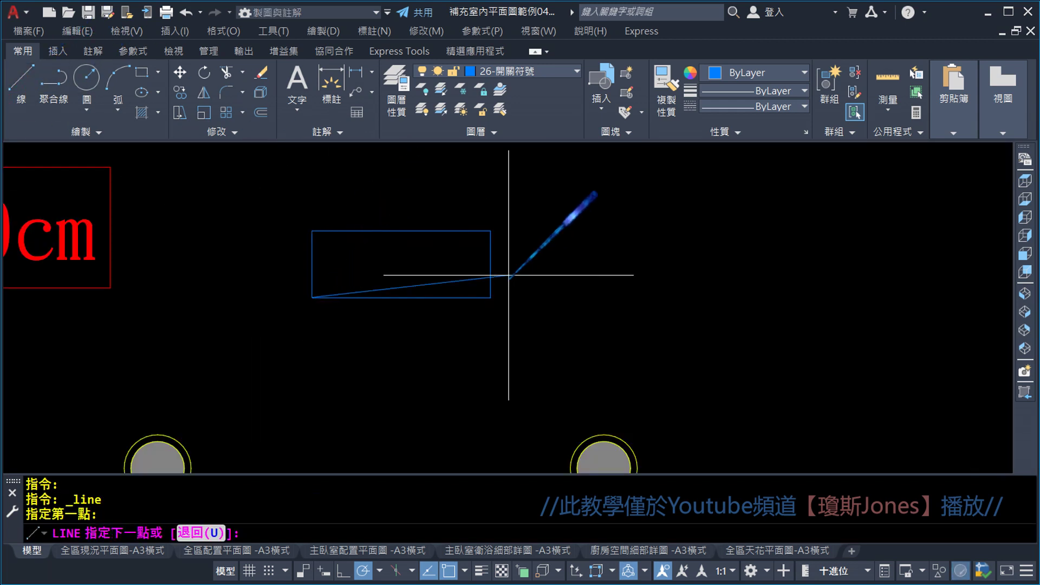
left_click(491, 232)
key("Escape")
scroll(461, 270, "up", 2)
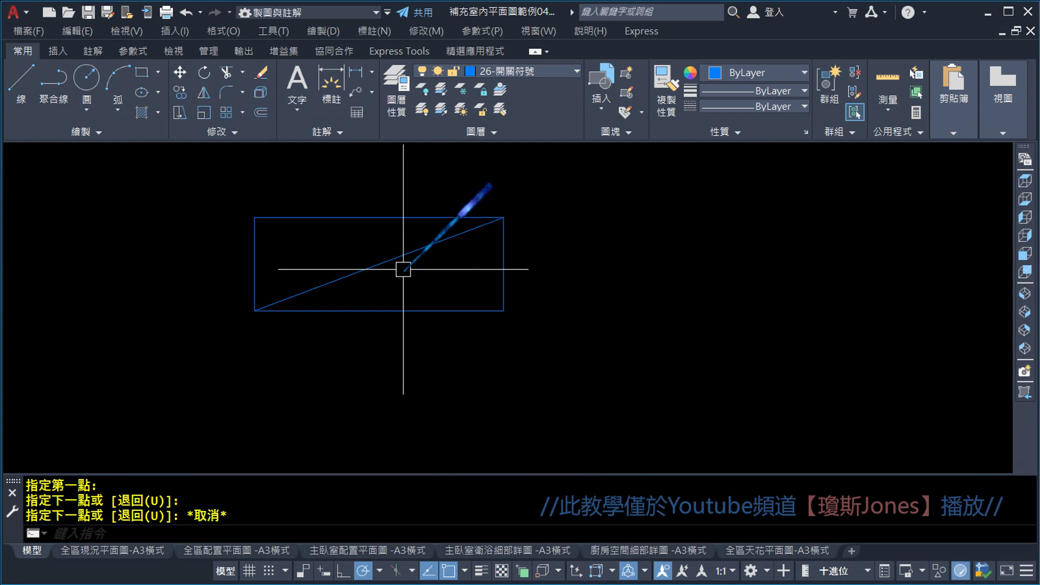
- Fill the triangle below the rectangle's diagonal with a SOLID hatch in colour 253
left_click(158, 113)
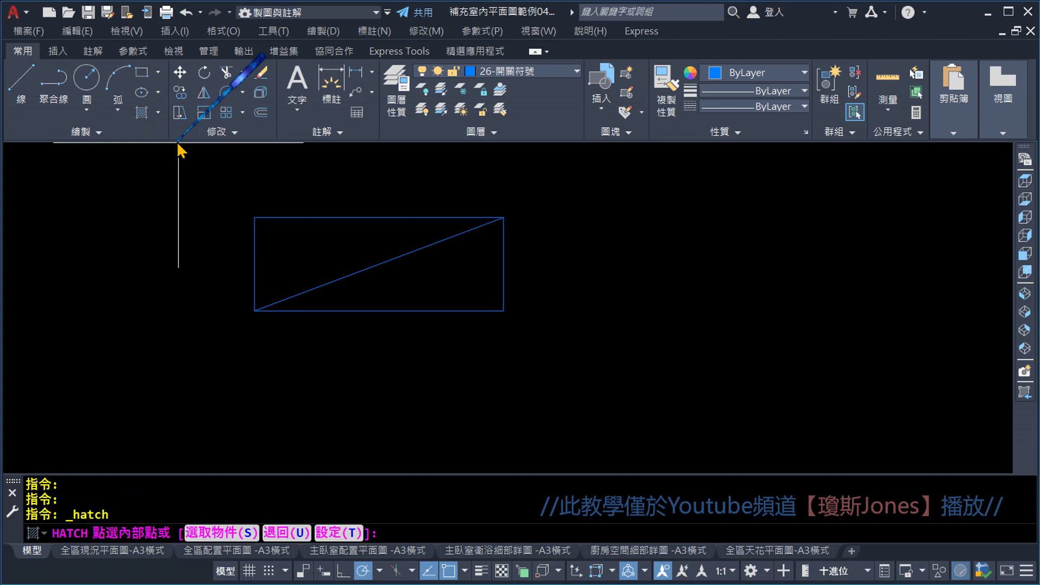
left_click(136, 103)
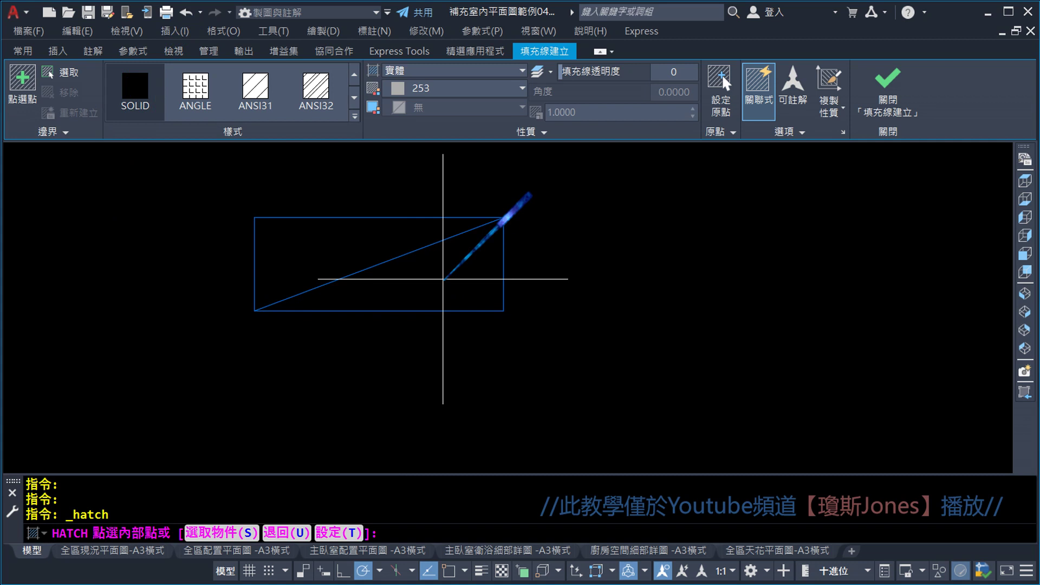
left_click(443, 279)
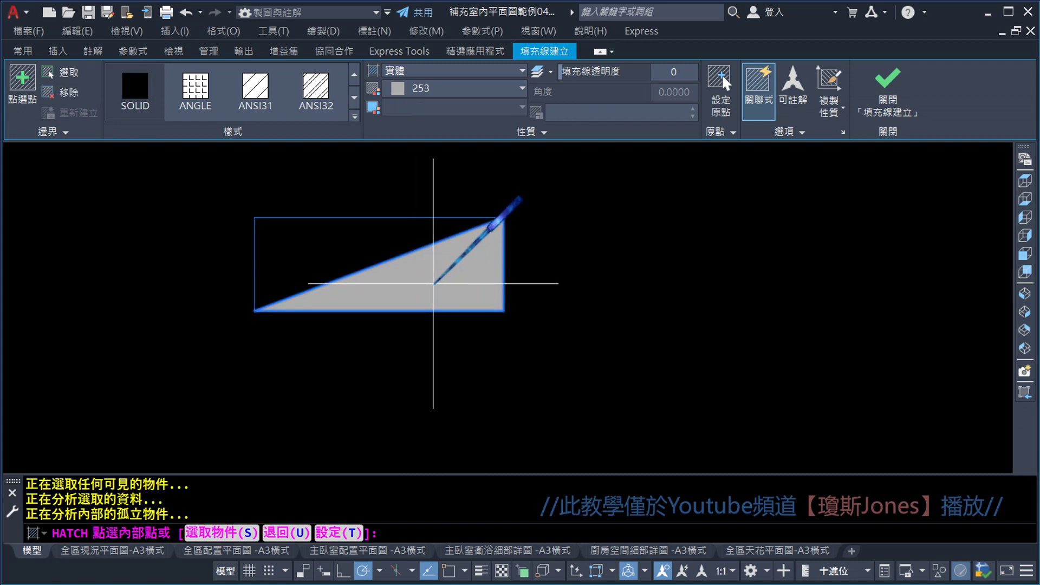
key("Return")
left_click(379, 264)
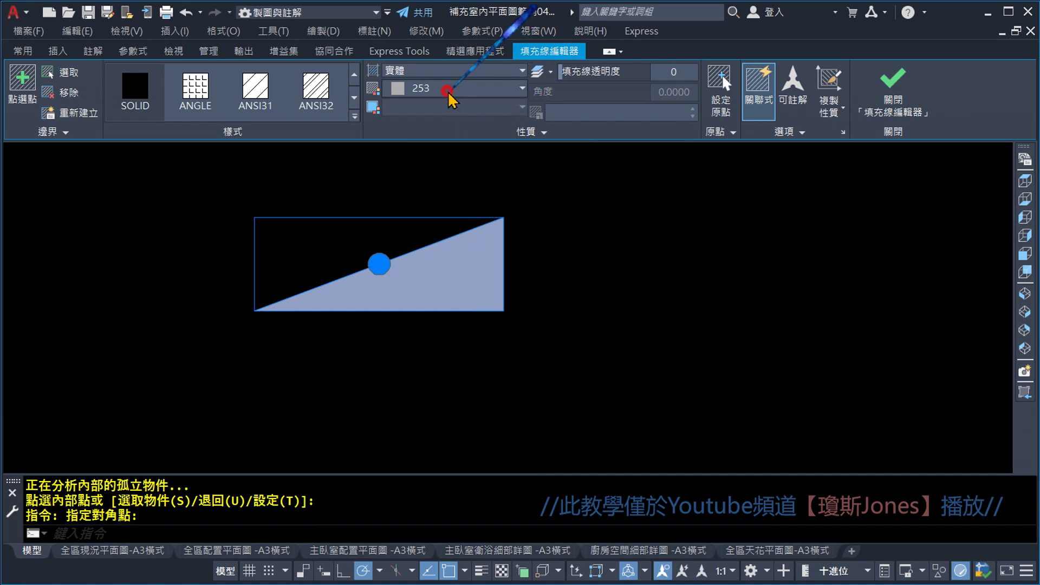
left_click(447, 90)
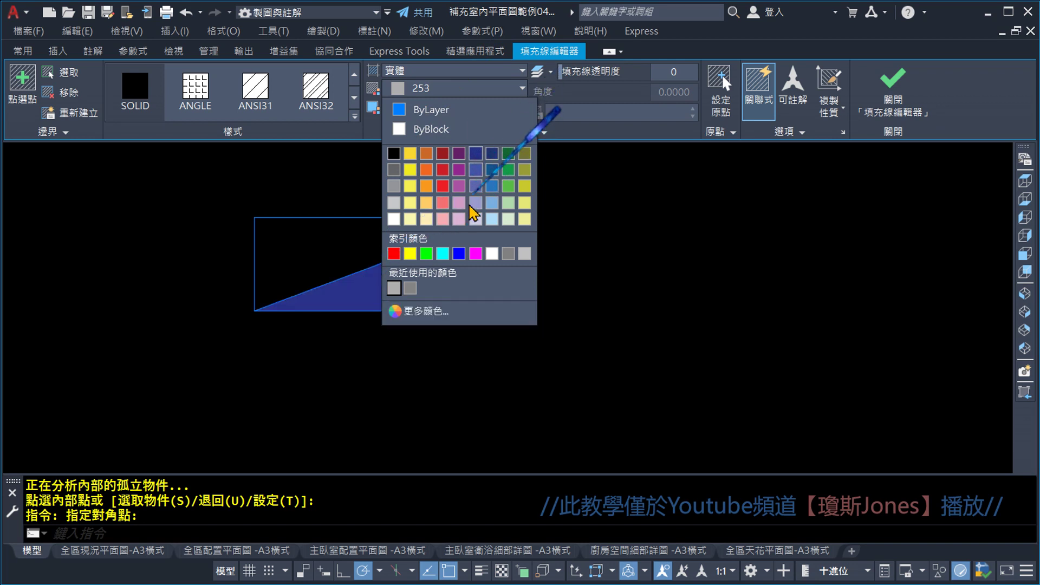
- Set the triangle hatch to index colour 166 dark blue, then deselect it
left_click(425, 312)
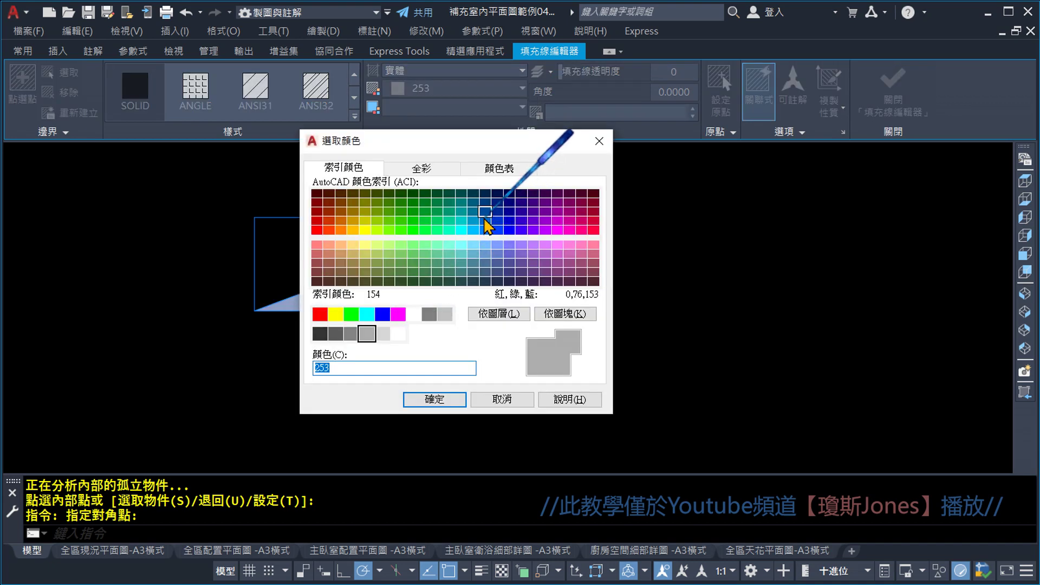
left_click(484, 204)
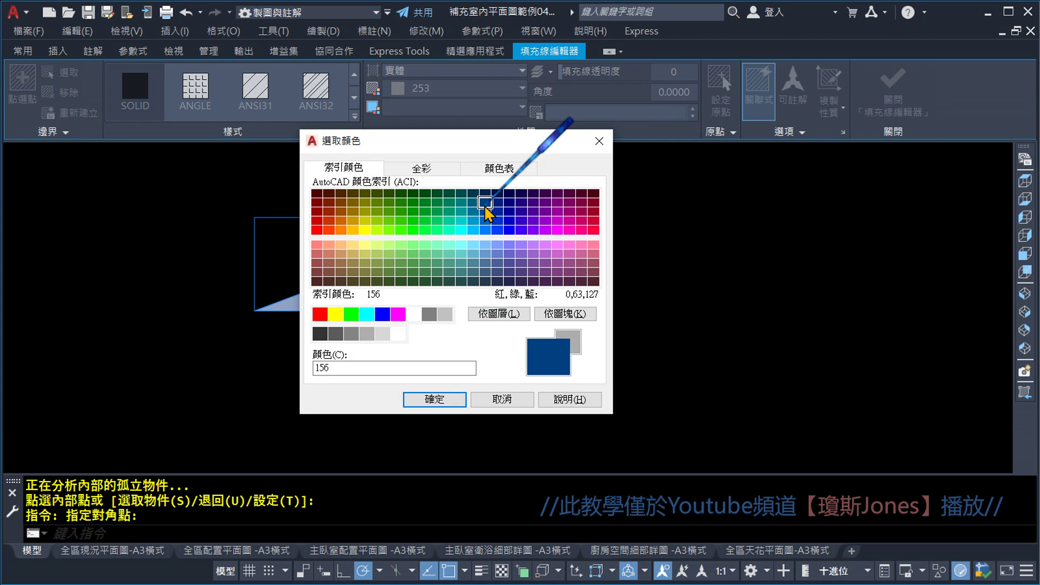
left_click(497, 203)
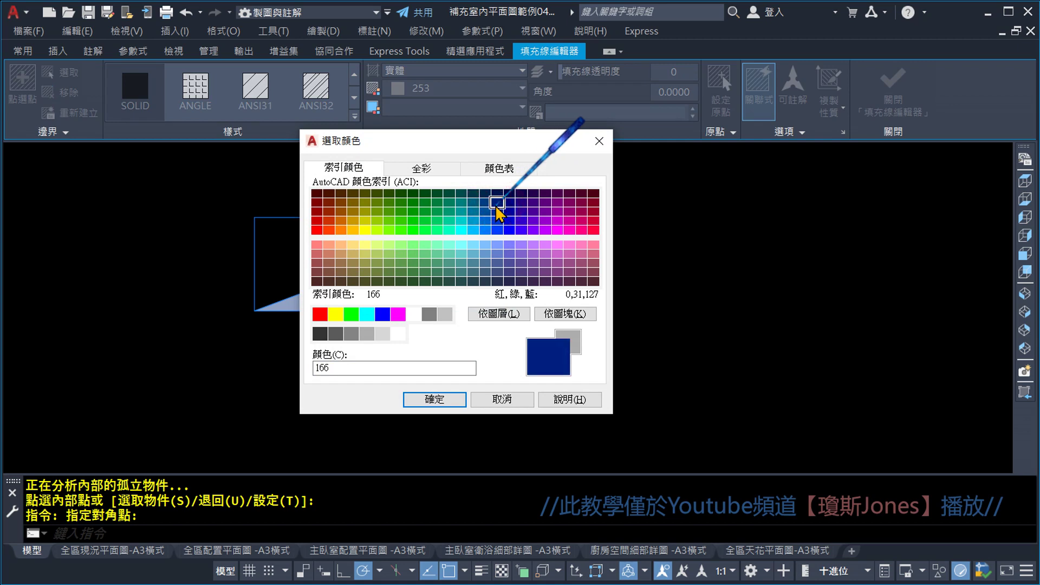
left_click(433, 399)
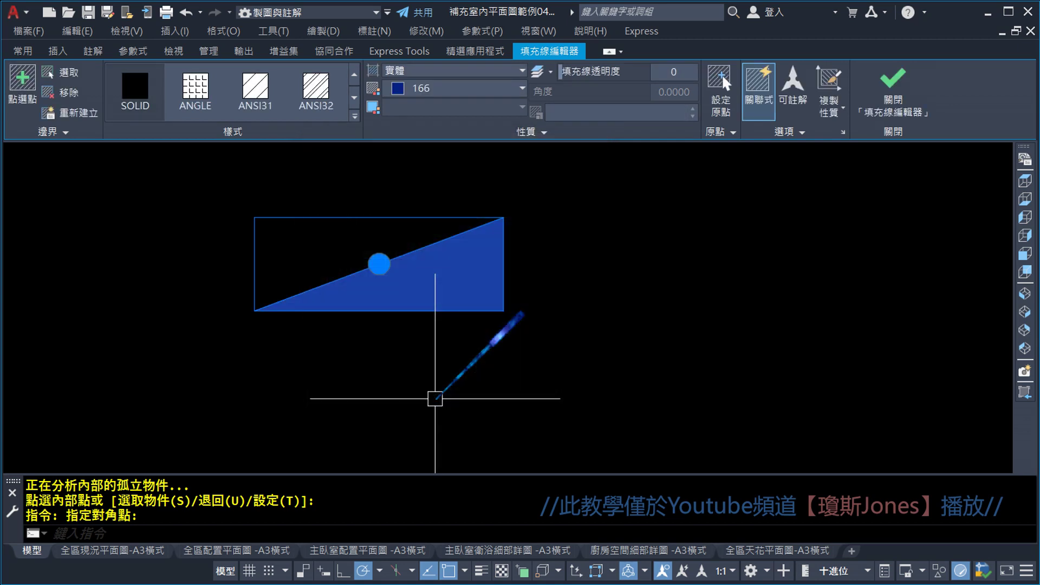
key("Escape")
key("Escape")
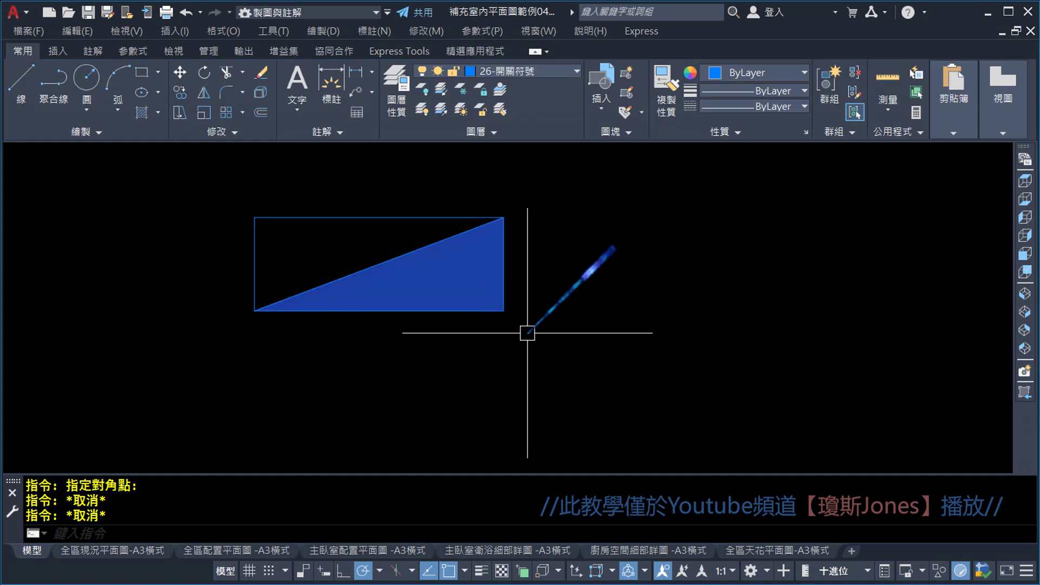
left_click(466, 276)
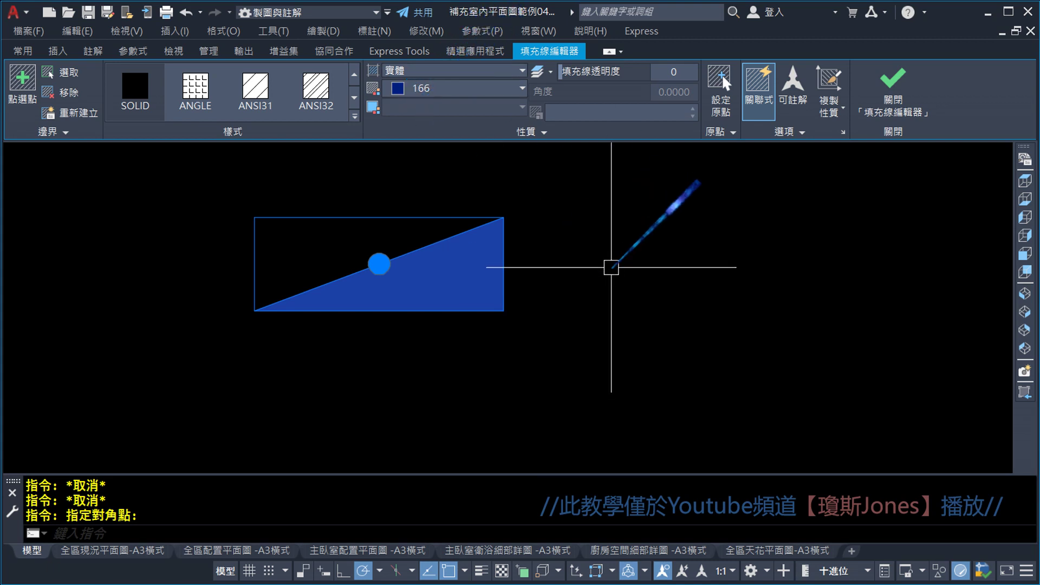
key("Escape")
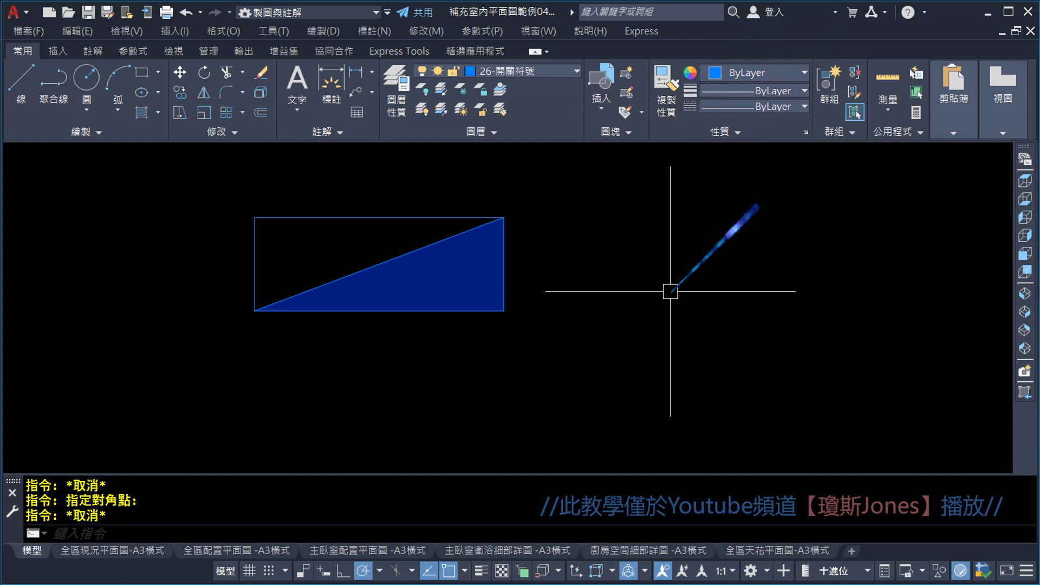
middle_click_drag(559, 311, 626, 336)
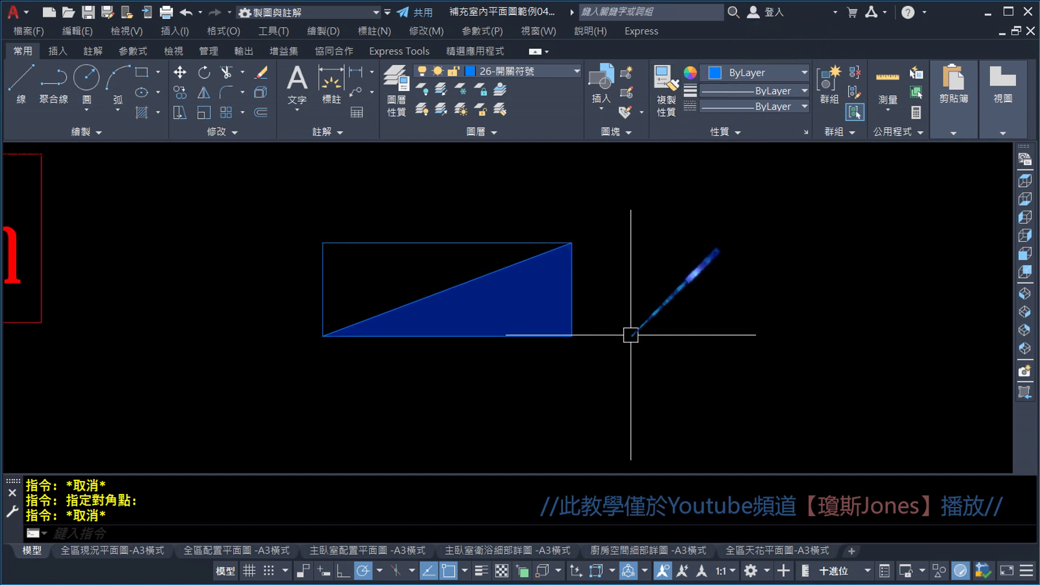
- Group the rectangle, diagonal and blue triangle hatch into one unnamed group
left_click(829, 87)
left_click(673, 222)
left_click(279, 346)
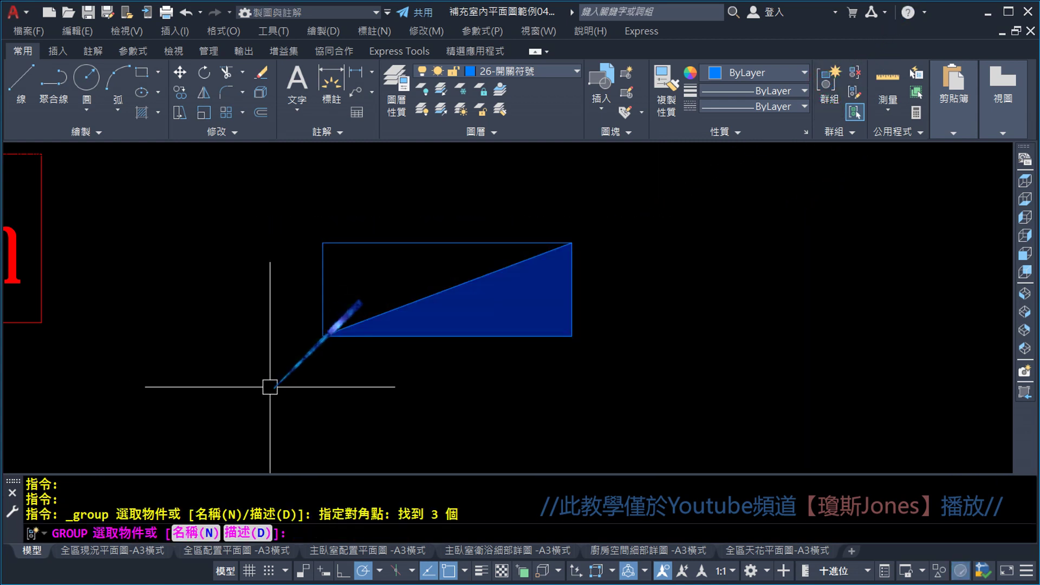
key("Return")
scroll(477, 334, "down", 2)
scroll(490, 332, "down", 3)
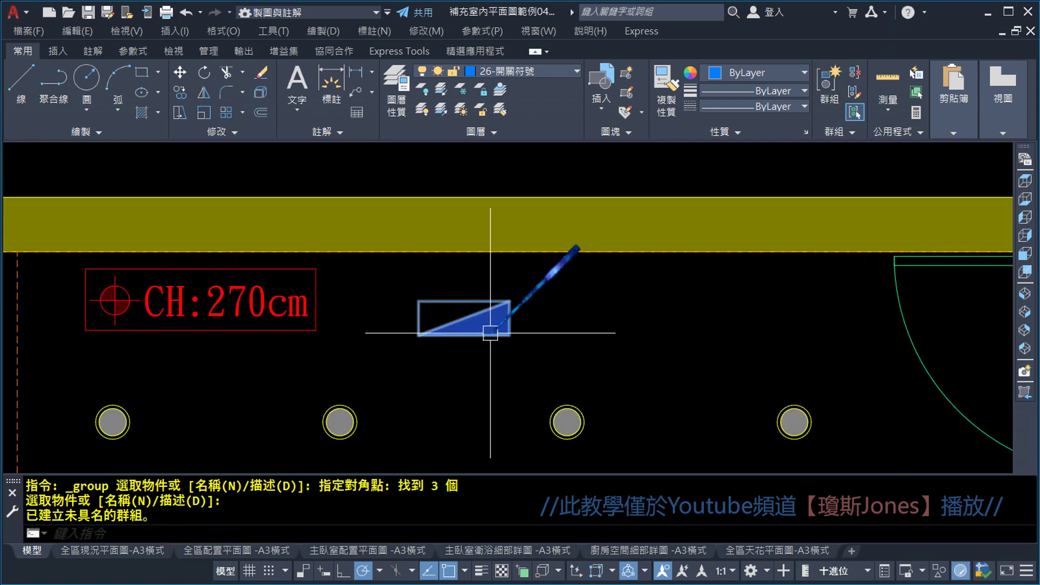
scroll(466, 306, "up", 3)
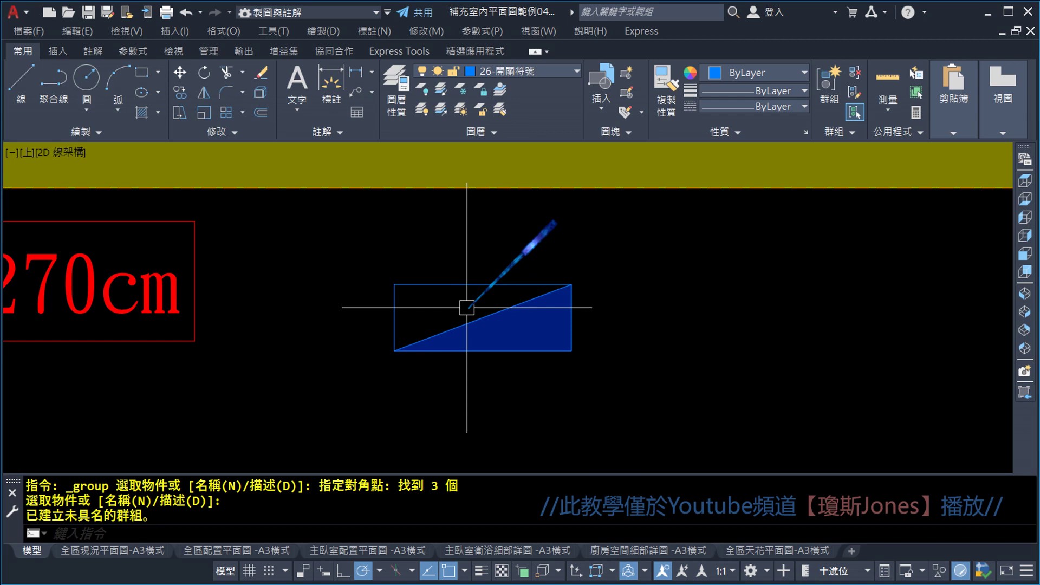
- Move the grouped symbol below the top wall in the CH:270cm room
left_click(179, 72)
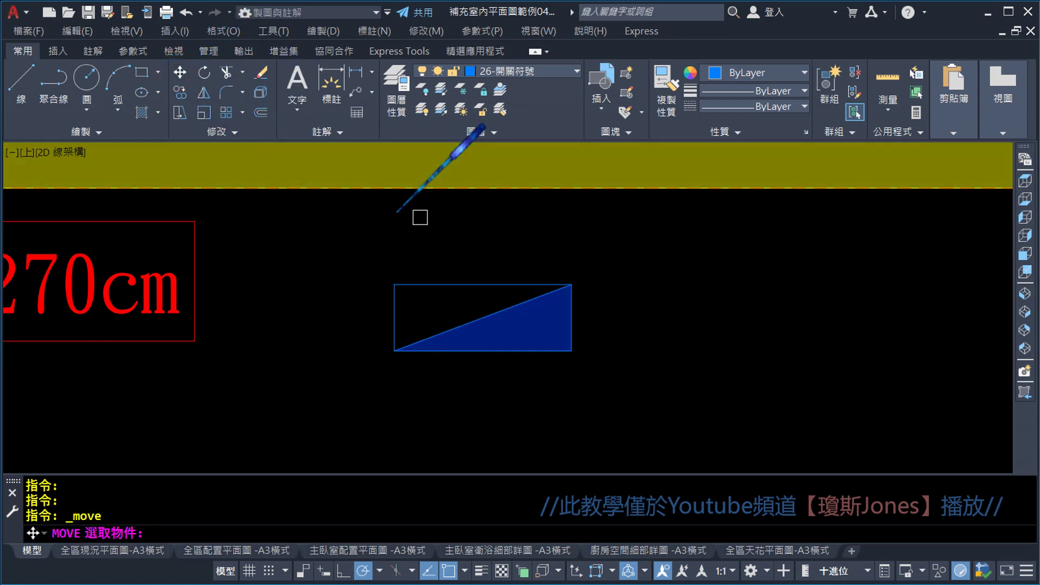
left_click(607, 238)
left_click(313, 399)
key("Return")
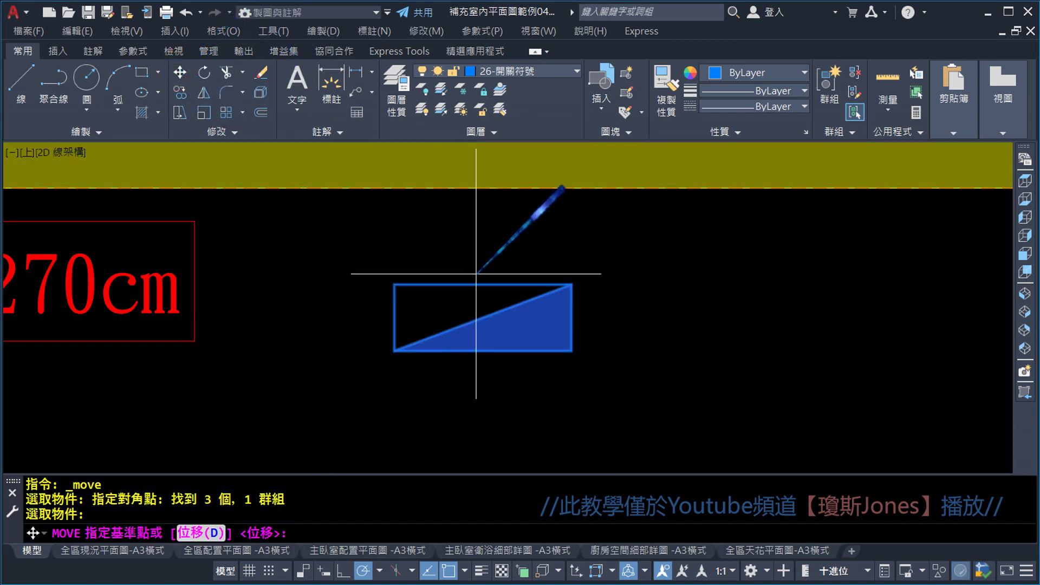
left_click(479, 280)
scroll(479, 276, "down", 3)
scroll(488, 273, "down", 2)
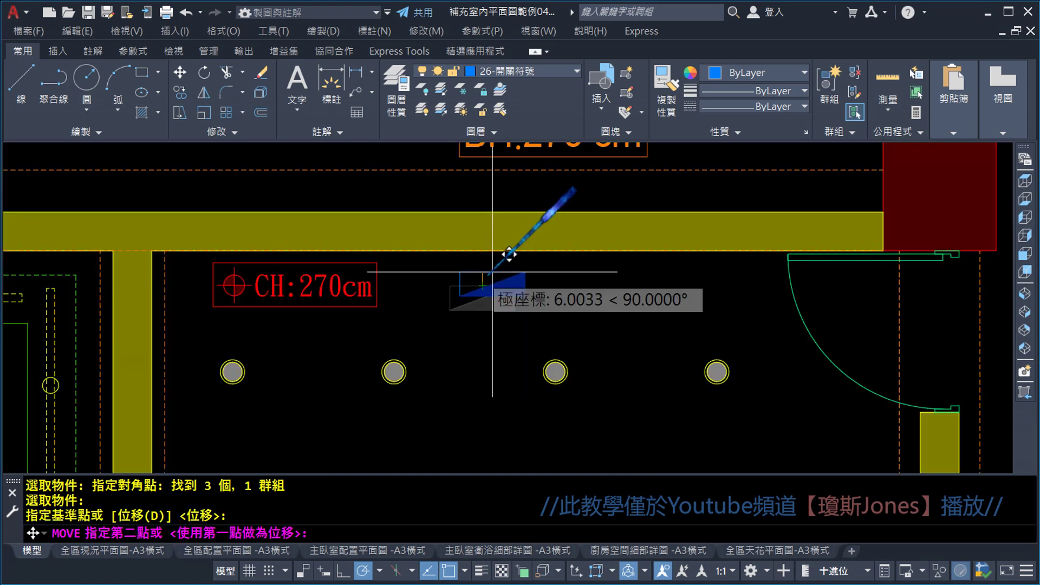
key("Escape")
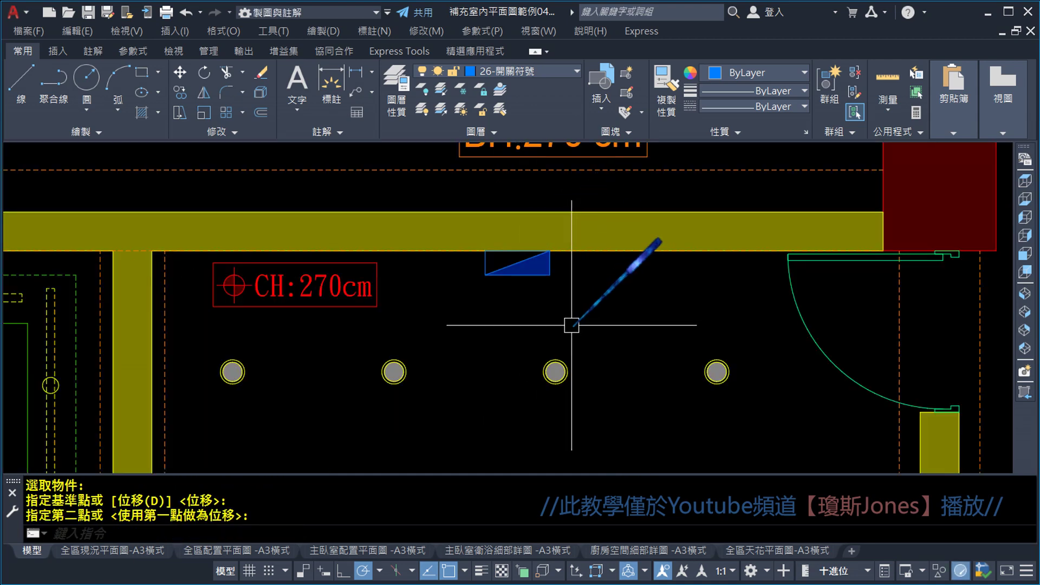
scroll(591, 319, "down", 4)
scroll(594, 335, "down", 2)
scroll(591, 330, "up", 5)
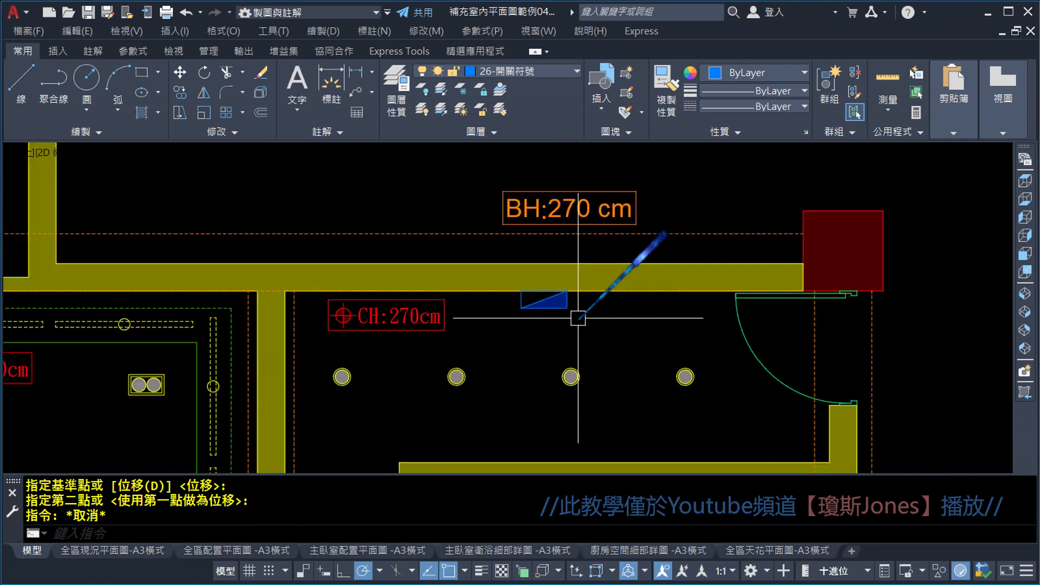
scroll(563, 311, "up", 2)
scroll(539, 308, "up", 2)
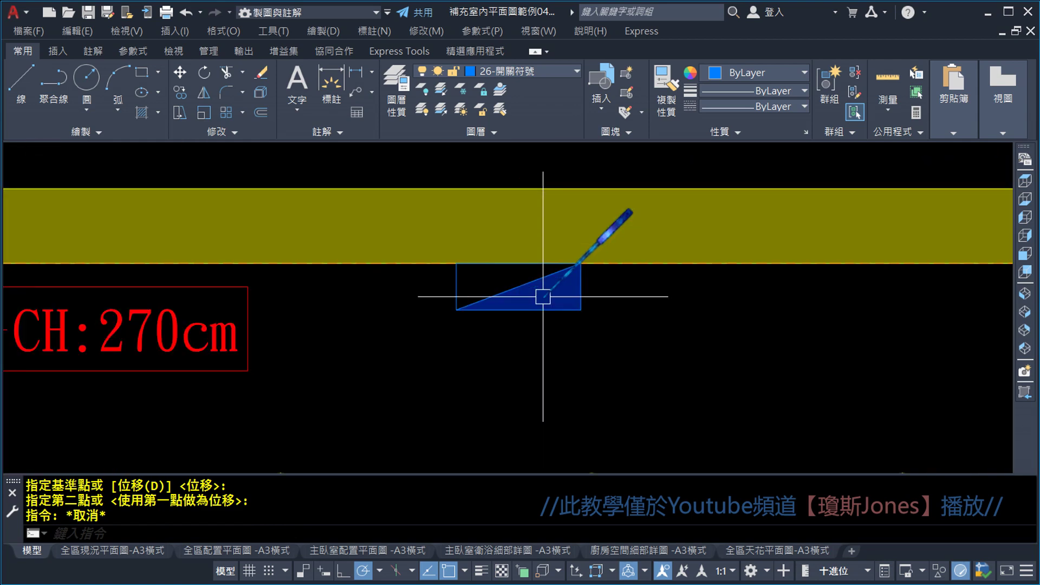
scroll(547, 311, "down", 3)
scroll(550, 336, "down", 2)
scroll(558, 343, "down", 2)
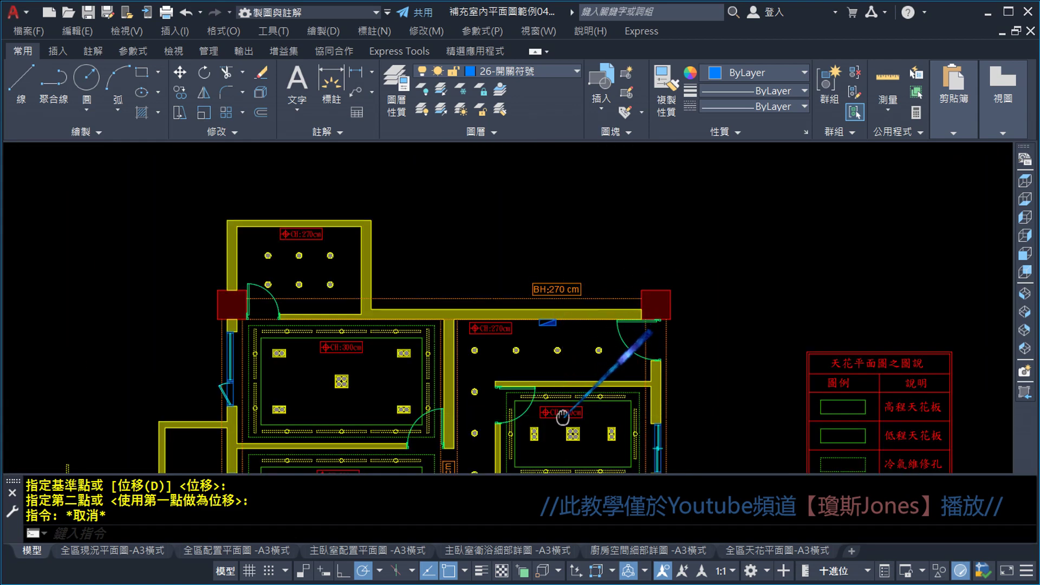
scroll(569, 325, "up", 1)
scroll(573, 302, "down", 2)
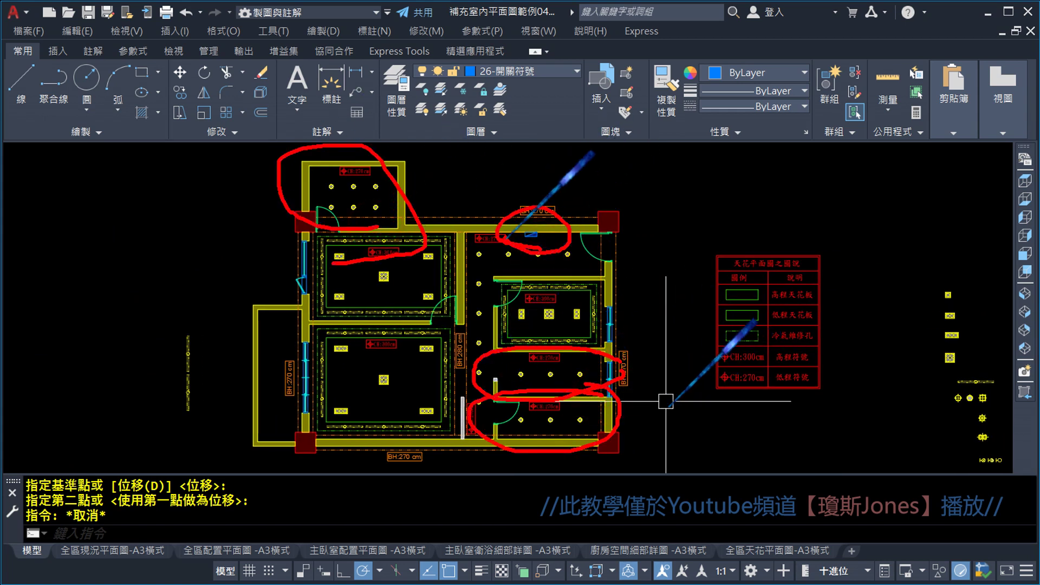
scroll(538, 290, "up", 3)
scroll(599, 360, "up", 2)
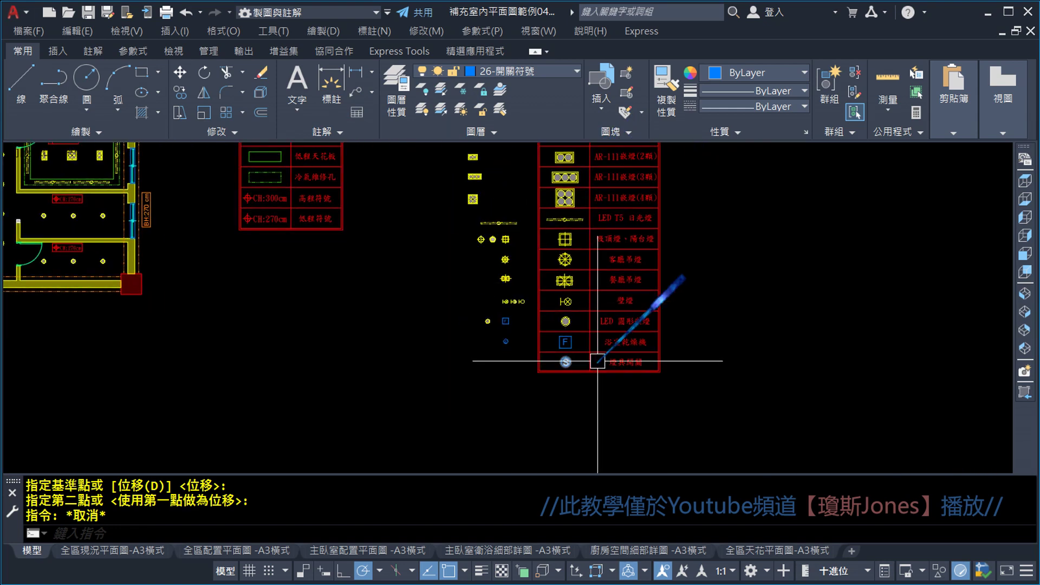
scroll(558, 372, "up", 3)
scroll(680, 372, "up", 3)
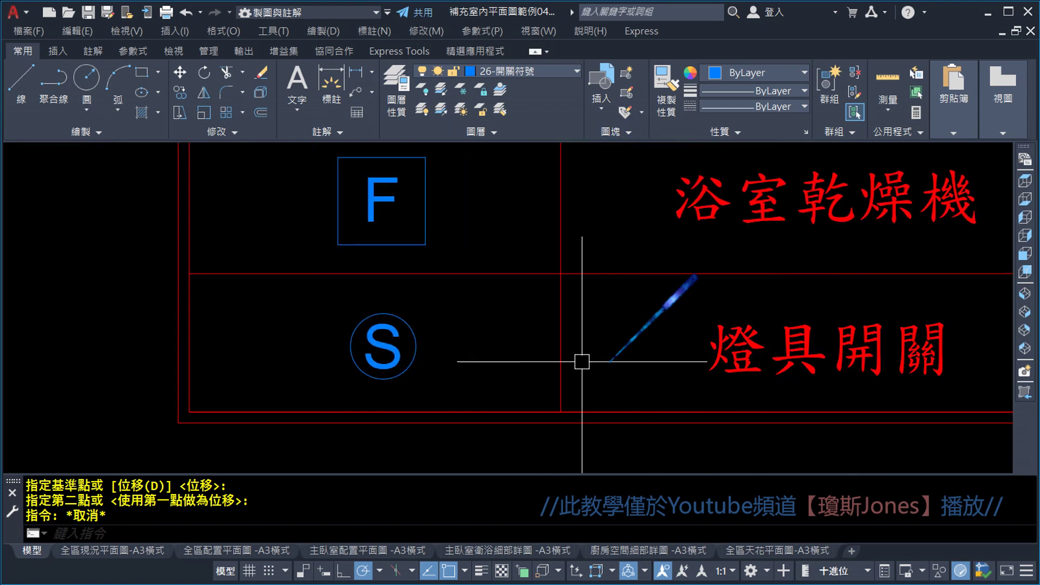
scroll(423, 361, "down", 3)
scroll(506, 383, "down", 3)
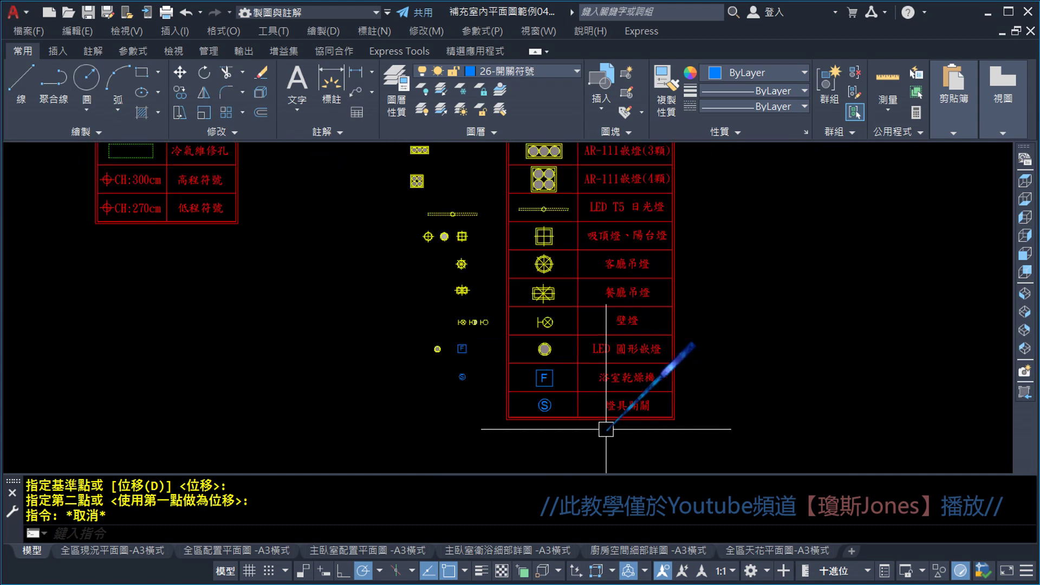
scroll(278, 244, "down", 2)
middle_click_drag(279, 244, 723, 406)
scroll(551, 312, "up", 4)
scroll(515, 309, "up", 3)
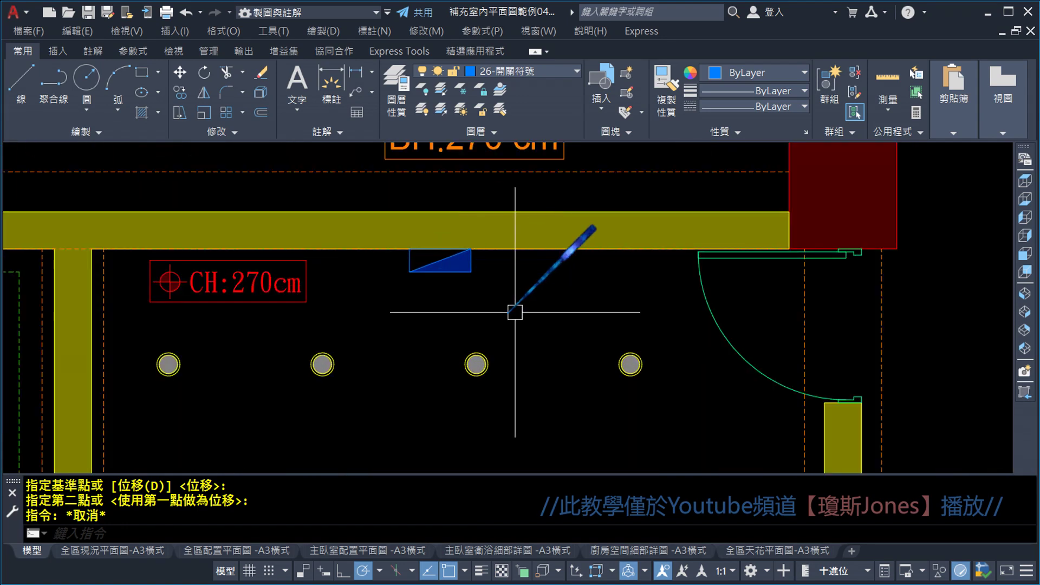